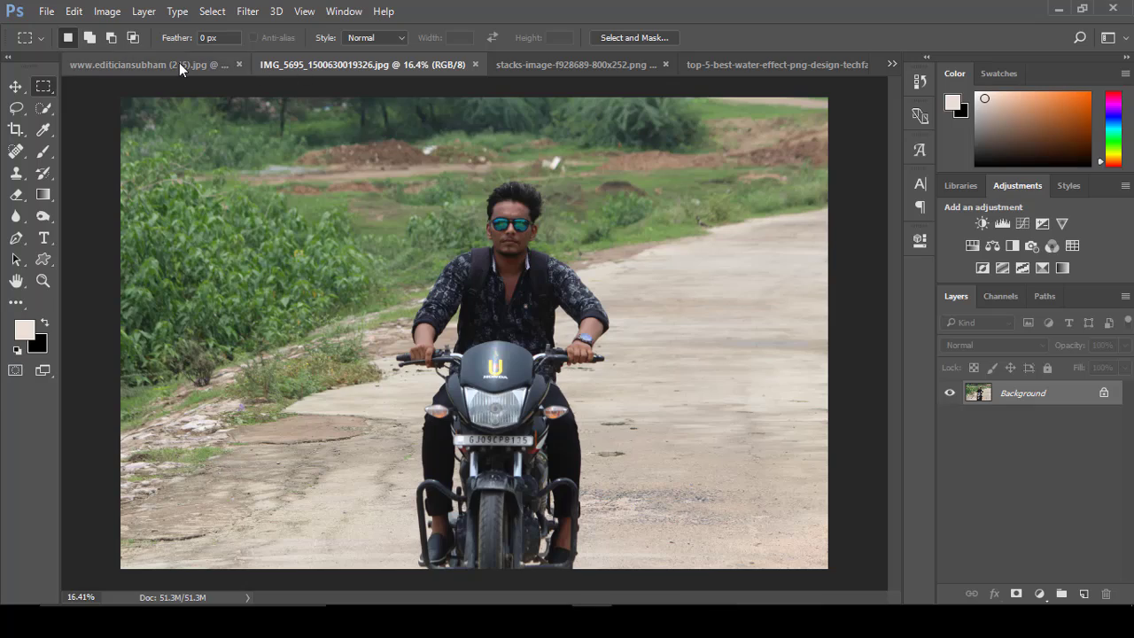
Browse the open images, then return to the IMG_5695 motorcycle photo
{"action": "left_click", "coordinate": [179, 62]}
{"action": "left_click", "coordinate": [412, 62]}
{"action": "left_click", "coordinate": [576, 63]}
{"action": "left_click", "coordinate": [735, 63]}
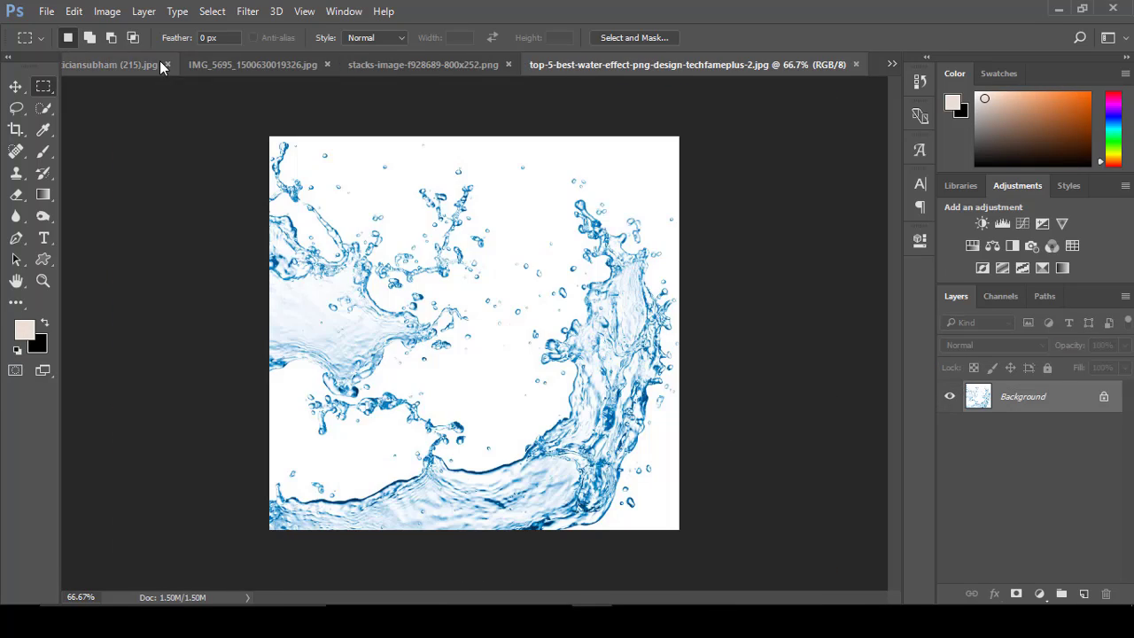
{"action": "left_click", "coordinate": [162, 64]}
{"action": "left_click", "coordinate": [350, 63]}
Resize the motorcycle photo to a 300 dpi preset (2550 × 1700 px) and fit it on screen
{"action": "left_click", "coordinate": [101, 11]}
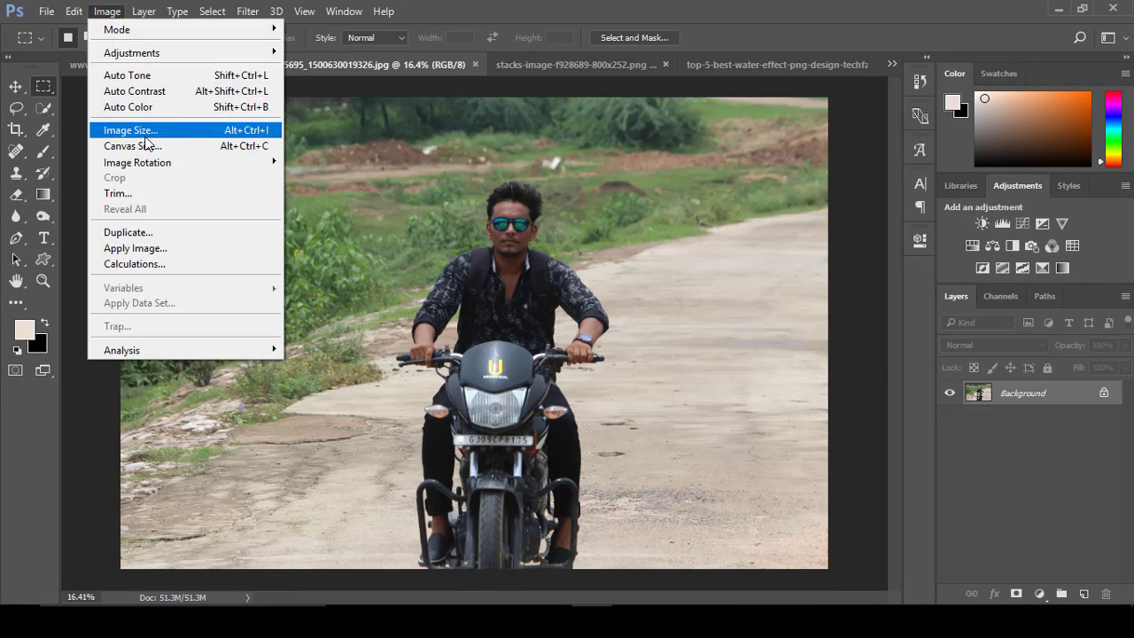
{"action": "left_click", "coordinate": [142, 127]}
{"action": "left_click", "coordinate": [871, 189]}
{"action": "left_click", "coordinate": [842, 379]}
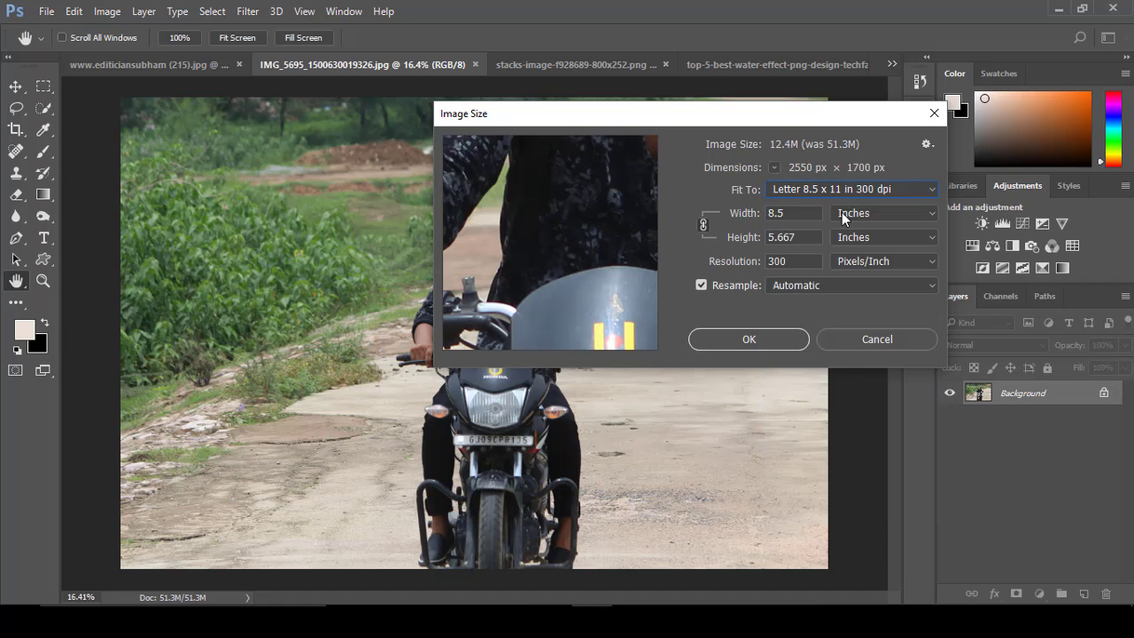
{"action": "left_click", "coordinate": [842, 190]}
{"action": "left_click", "coordinate": [842, 459]}
{"action": "left_click", "coordinate": [744, 339]}
{"action": "key", "text": "m"}
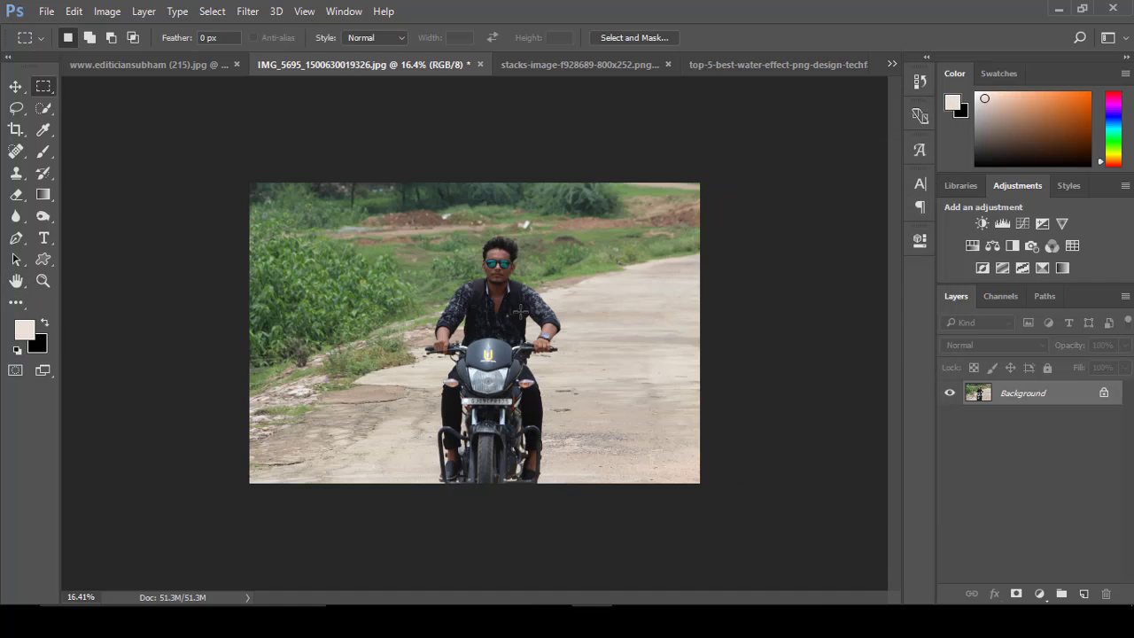
{"action": "scroll", "coordinate": [521, 312], "scroll_direction": "up", "scroll_amount": 2}
{"action": "scroll", "coordinate": [521, 312], "scroll_direction": "up", "scroll_amount": 2}
{"action": "key", "text": "ctrl+0"}
Apply Shadows/Highlights with shadows at 27% and highlights at 5%
{"action": "left_click", "coordinate": [108, 11]}
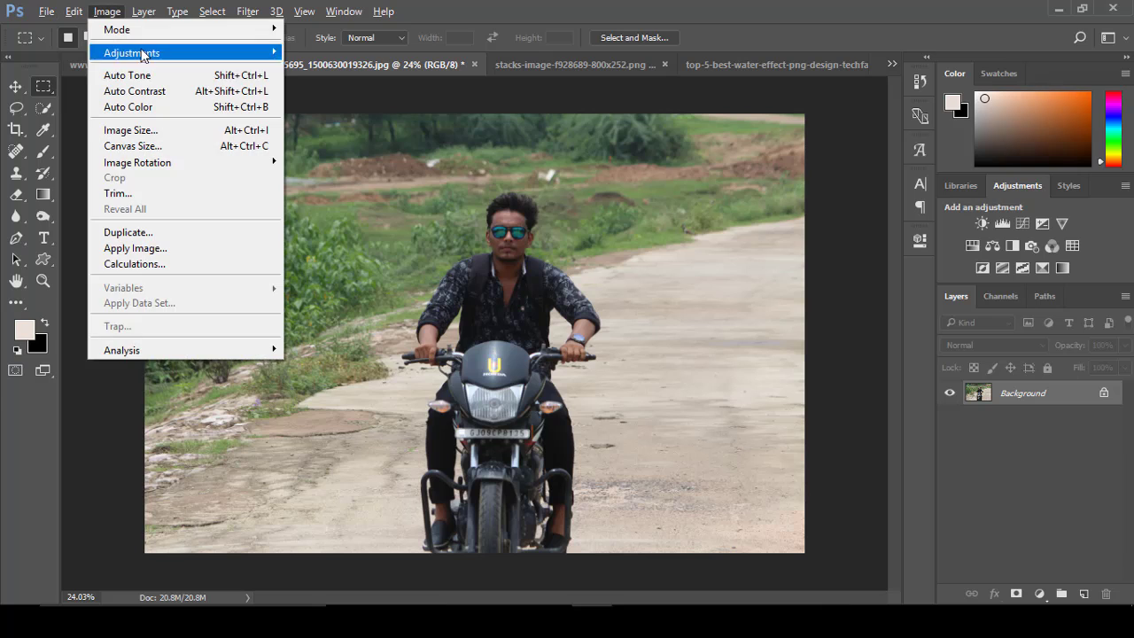
{"action": "left_click", "coordinate": [375, 327]}
{"action": "mouse_move", "coordinate": [773, 247]}
{"action": "left_mouse_down"}
{"action": "mouse_move", "coordinate": [754, 250]}
{"action": "mouse_move", "coordinate": [768, 250]}
{"action": "left_mouse_up"}
{"action": "mouse_move", "coordinate": [789, 189]}
{"action": "left_mouse_down"}
{"action": "mouse_move", "coordinate": [780, 201]}
{"action": "mouse_move", "coordinate": [793, 203]}
{"action": "left_mouse_up"}
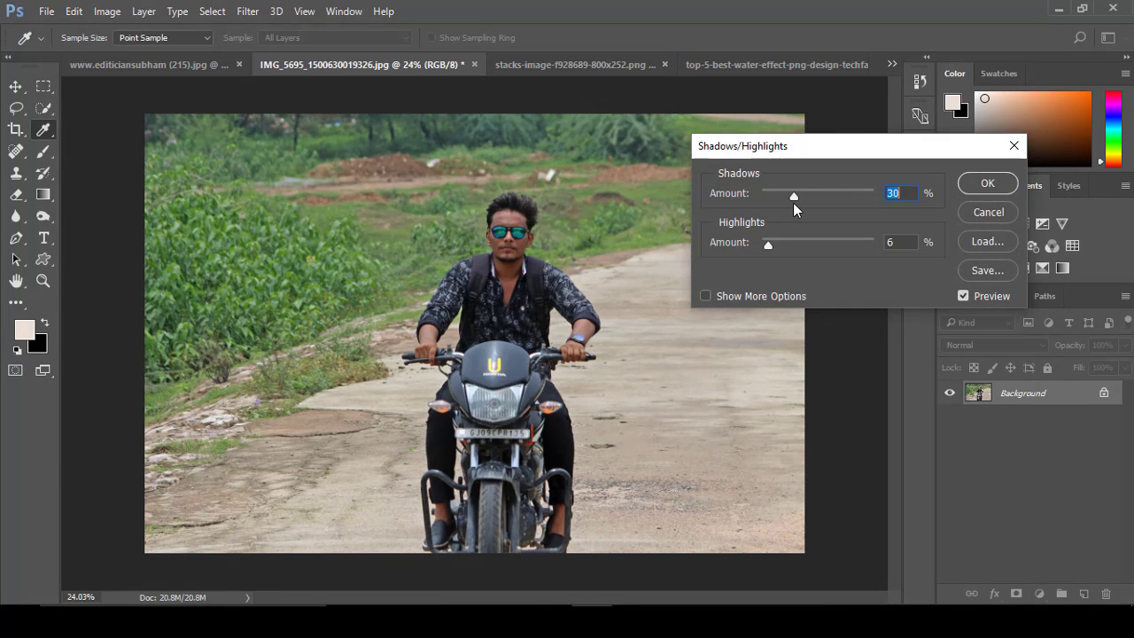
{"action": "left_click_drag", "start_coordinate": [767, 242], "coordinate": [769, 250]}
{"action": "left_click_drag", "start_coordinate": [785, 196], "coordinate": [788, 195]}
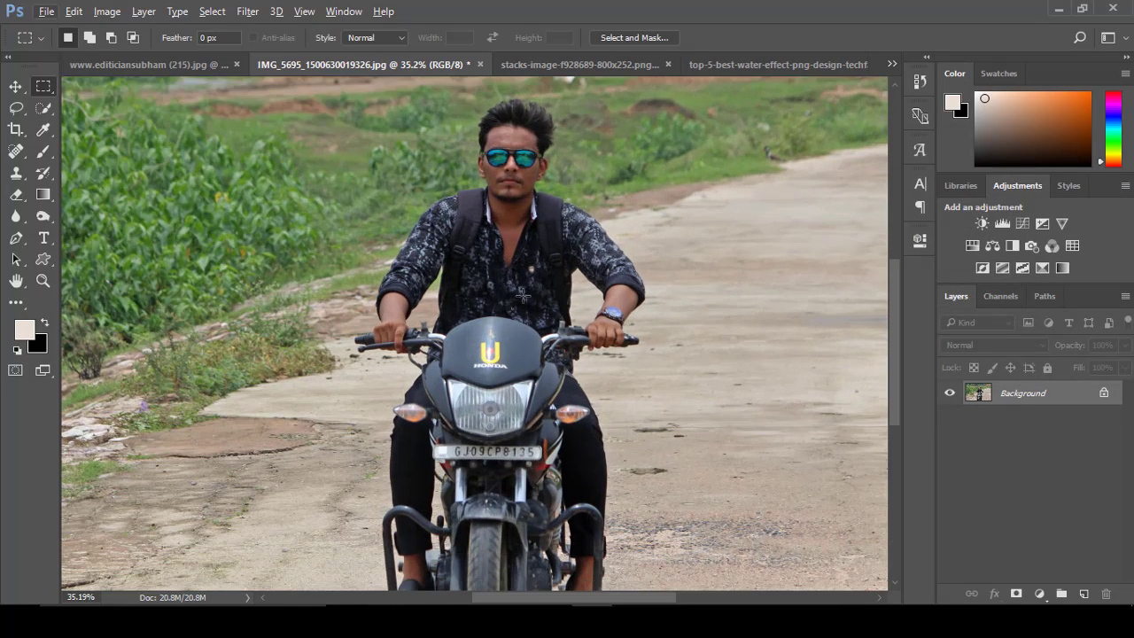
Quick-select the rider and bike, from the head down both legs
{"action": "scroll", "coordinate": [534, 342], "scroll_direction": "down", "scroll_amount": 1}
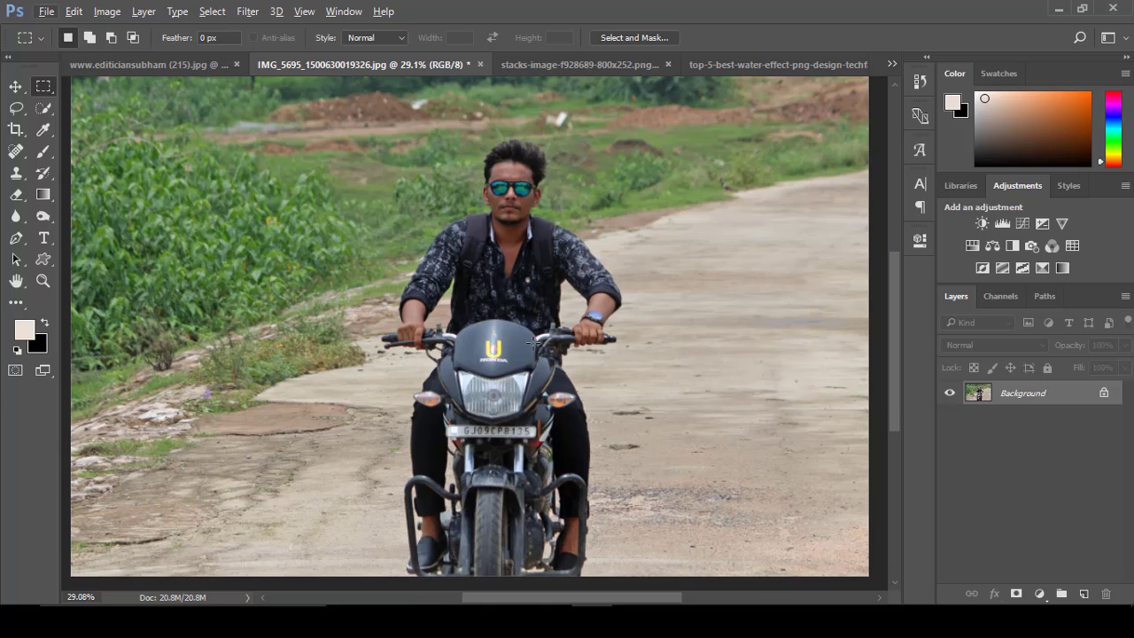
{"action": "right_click", "coordinate": [42, 107]}
{"action": "left_click", "coordinate": [97, 107]}
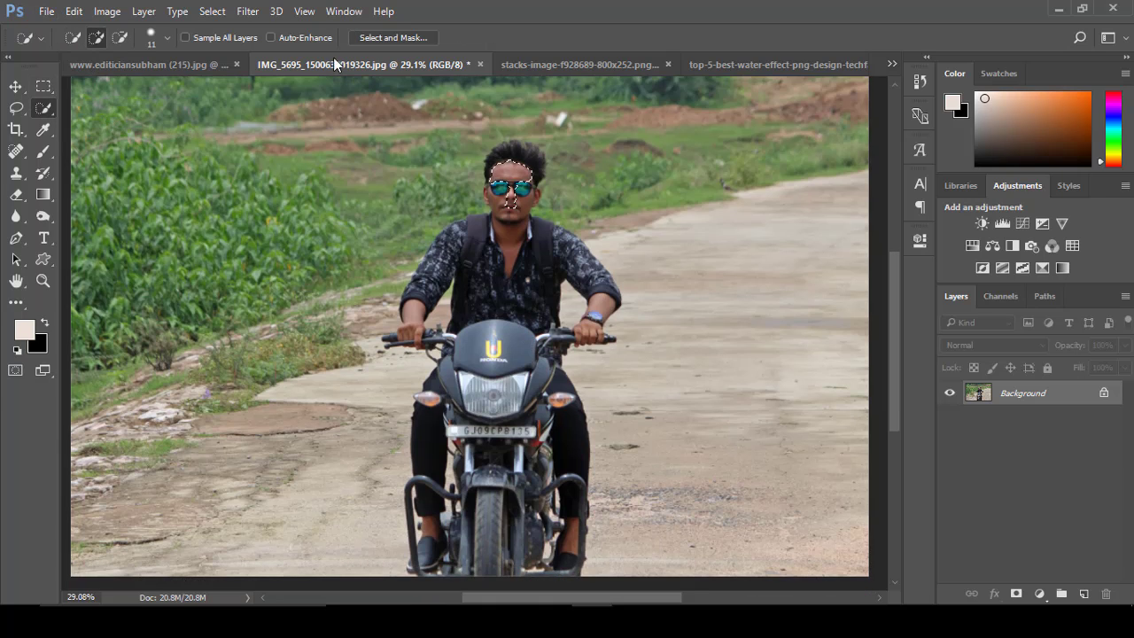
{"action": "left_click", "coordinate": [165, 38]}
{"action": "left_click", "coordinate": [524, 160]}
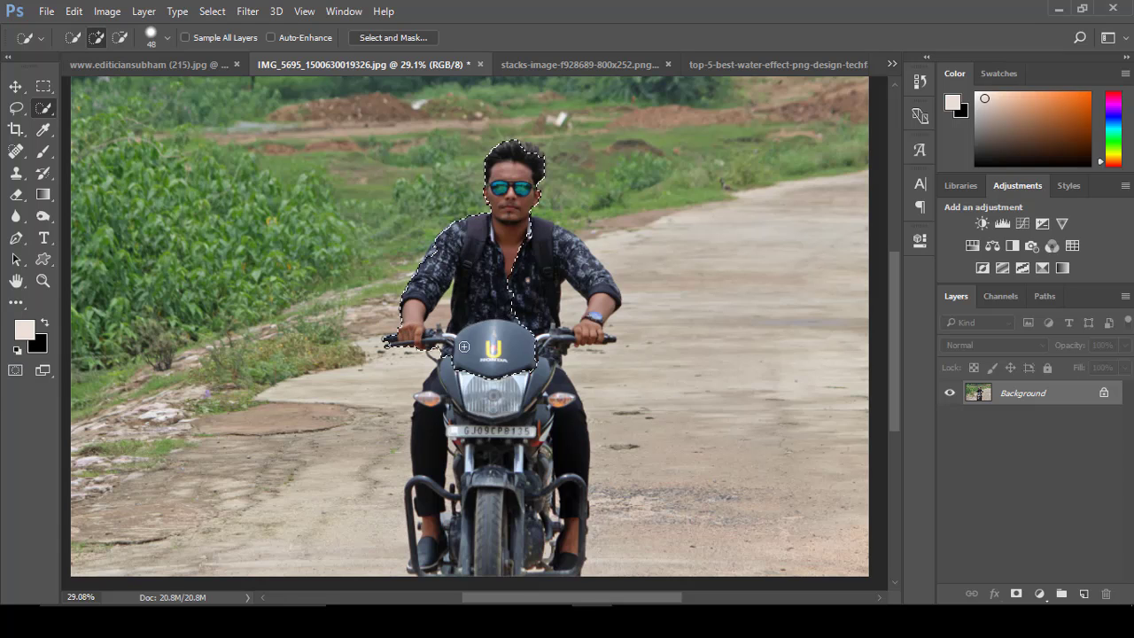
{"action": "left_click_drag", "start_coordinate": [416, 512], "coordinate": [429, 572]}
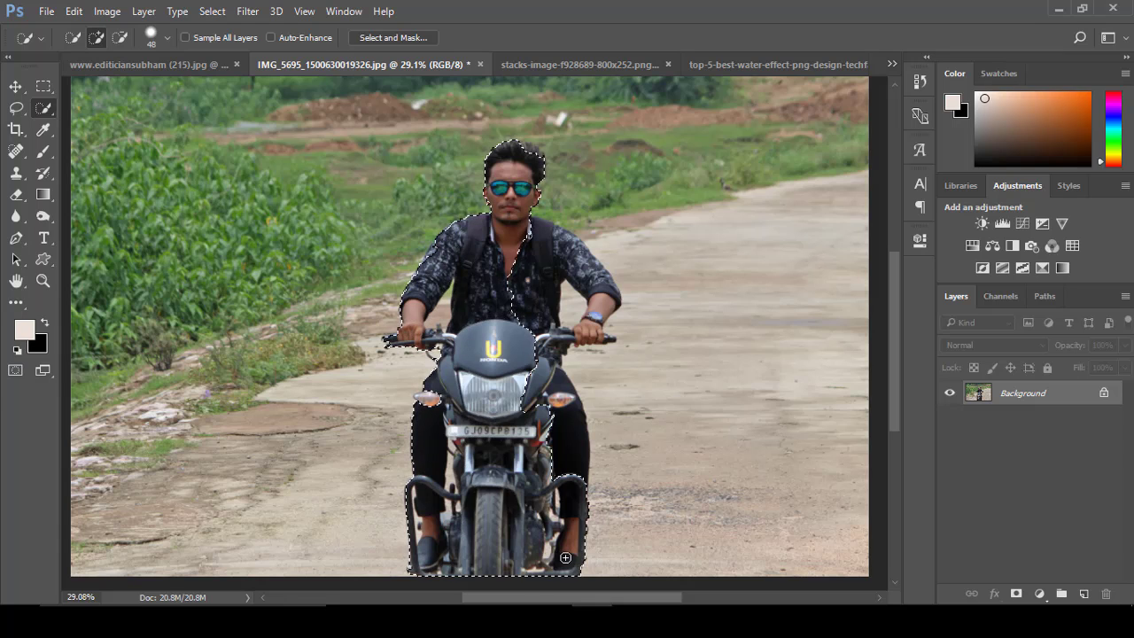
{"action": "left_click_drag", "start_coordinate": [565, 557], "coordinate": [581, 436]}
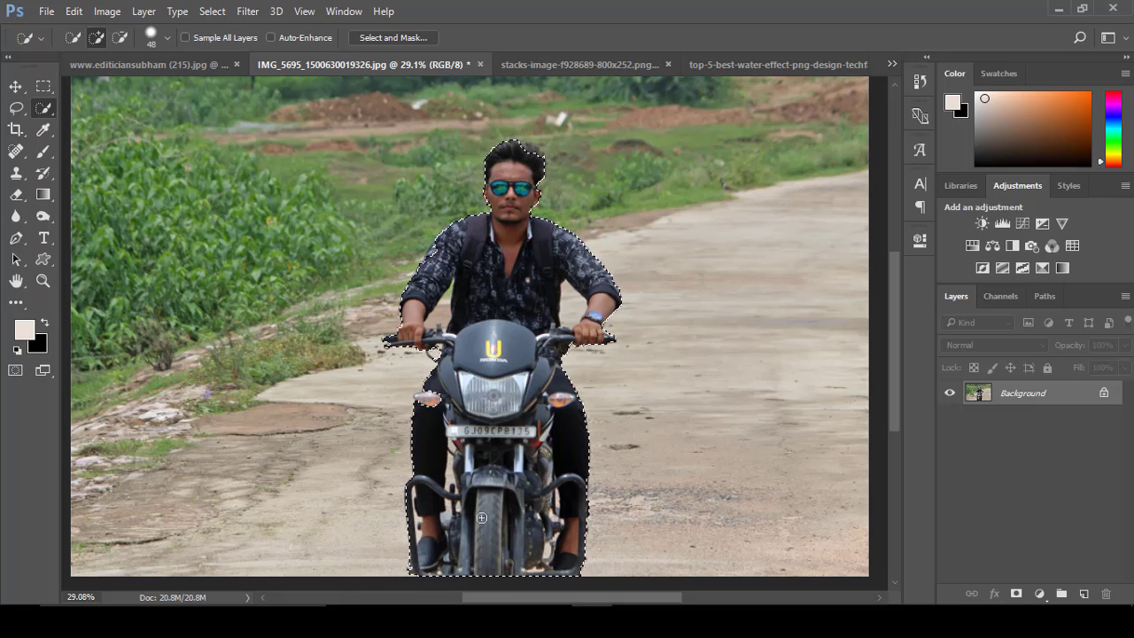
{"action": "scroll", "coordinate": [553, 167], "scroll_direction": "up", "scroll_amount": 2}
{"action": "scroll", "coordinate": [554, 167], "scroll_direction": "up", "scroll_amount": 3}
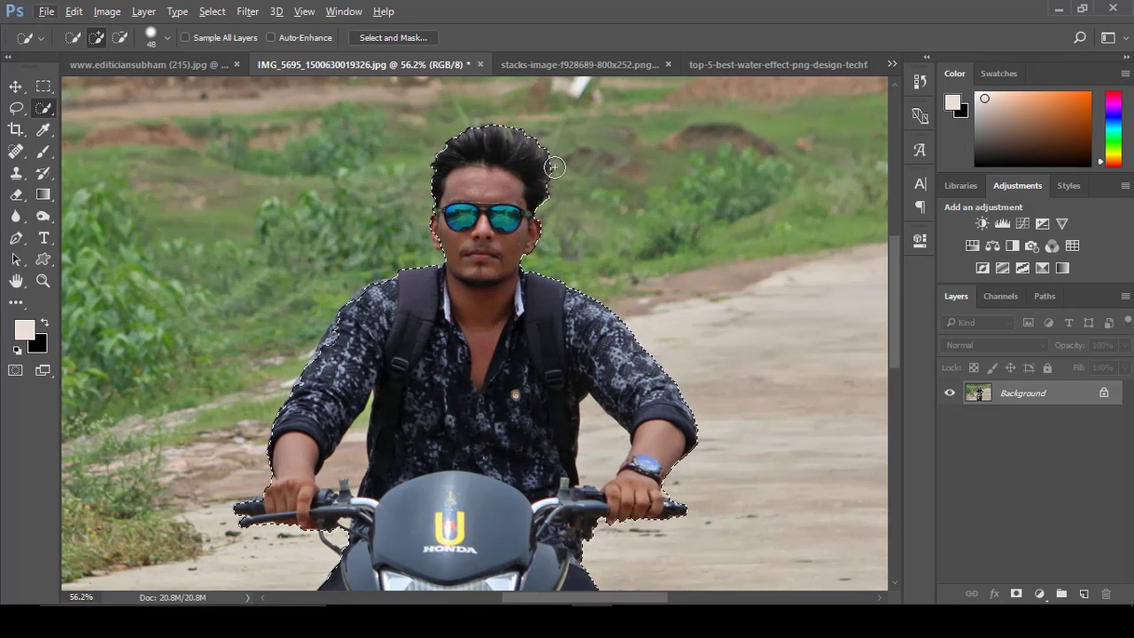
{"action": "scroll", "coordinate": [547, 252], "scroll_direction": "up", "scroll_amount": 2}
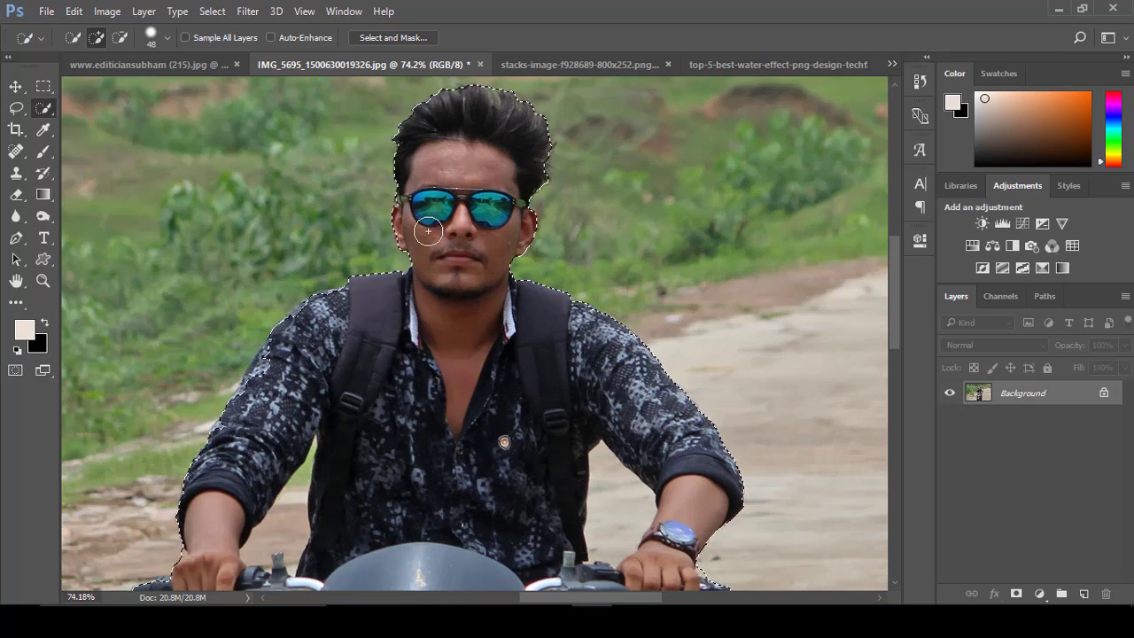
{"action": "scroll", "coordinate": [431, 245], "scroll_direction": "up", "scroll_amount": 3}
{"action": "scroll", "coordinate": [435, 248], "scroll_direction": "down", "scroll_amount": 2}
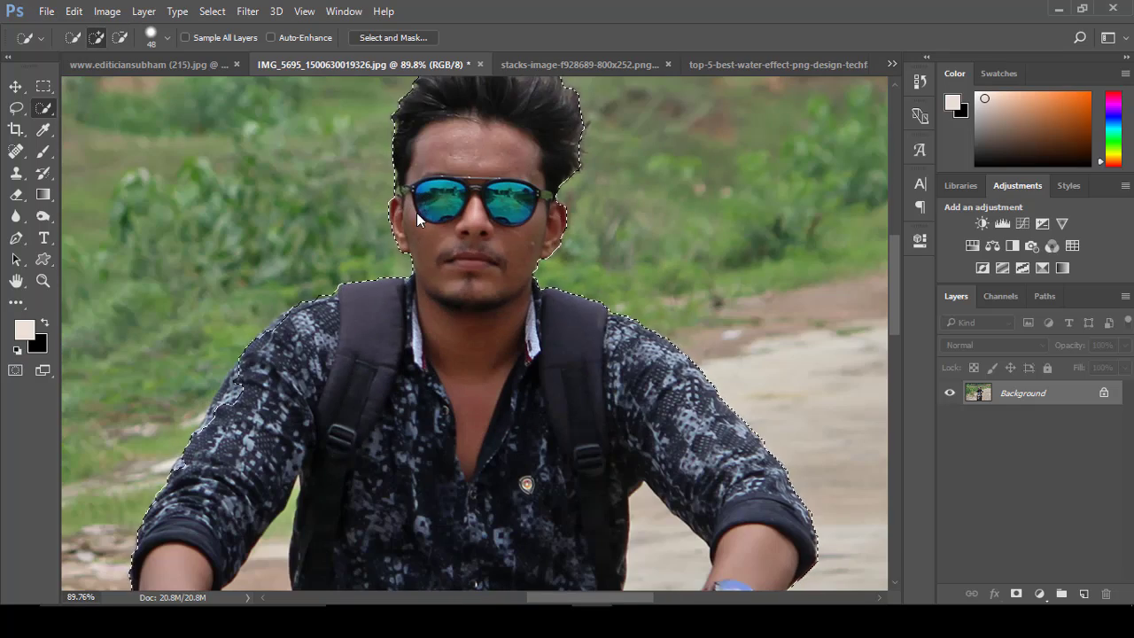
{"action": "scroll", "coordinate": [450, 245], "scroll_direction": "down", "scroll_amount": 2}
{"action": "scroll", "coordinate": [450, 245], "scroll_direction": "down", "scroll_amount": 2}
{"action": "scroll", "coordinate": [304, 366], "scroll_direction": "down", "scroll_amount": 2}
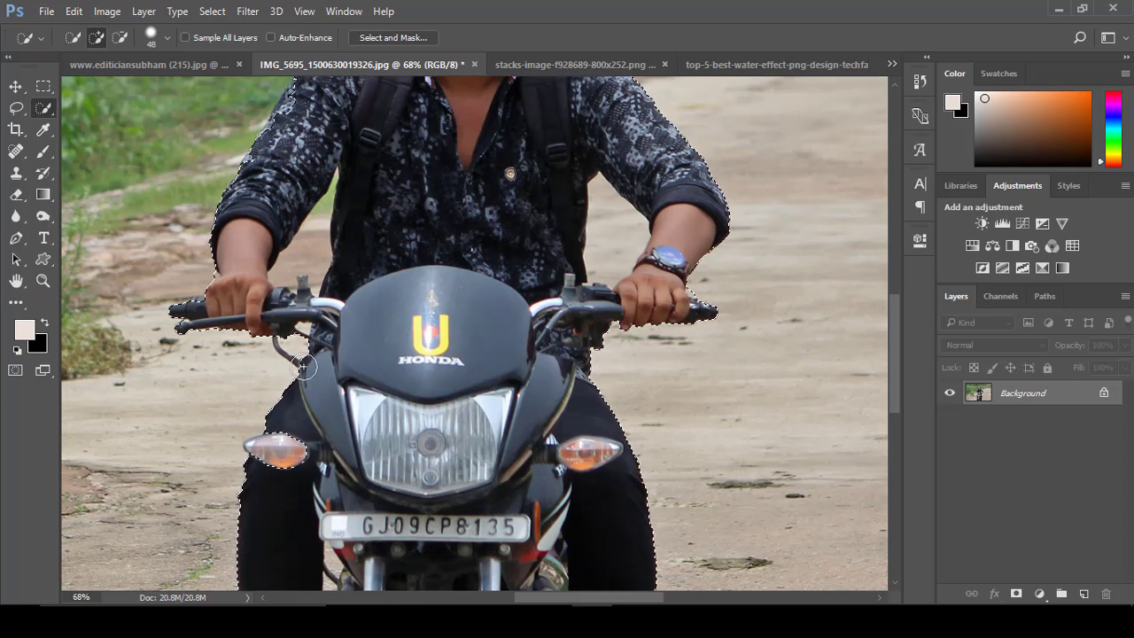
Shrink the selection brush to 16 and trim the selection edge around the knuckle
{"action": "left_click", "coordinate": [157, 35]}
{"action": "left_click_drag", "start_coordinate": [124, 89], "coordinate": [111, 88]}
{"action": "key", "text": "Return"}
{"action": "scroll", "coordinate": [702, 289], "scroll_direction": "up", "scroll_amount": 2}
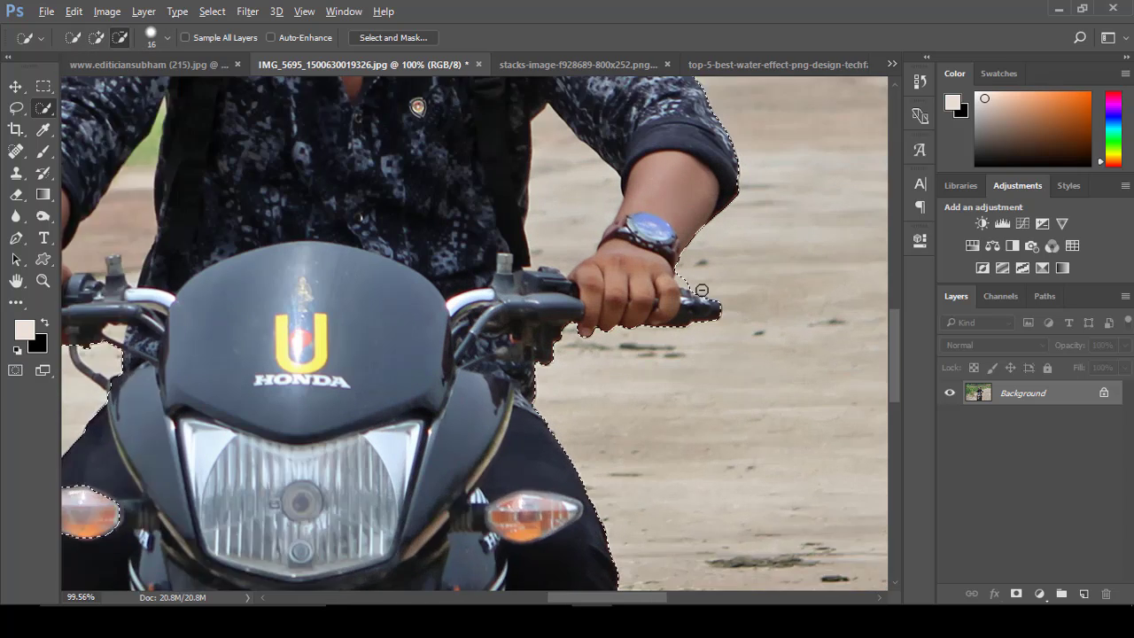
{"action": "scroll", "coordinate": [701, 290], "scroll_direction": "up", "scroll_amount": 1}
{"action": "left_click_drag", "start_coordinate": [689, 278], "coordinate": [661, 289]}
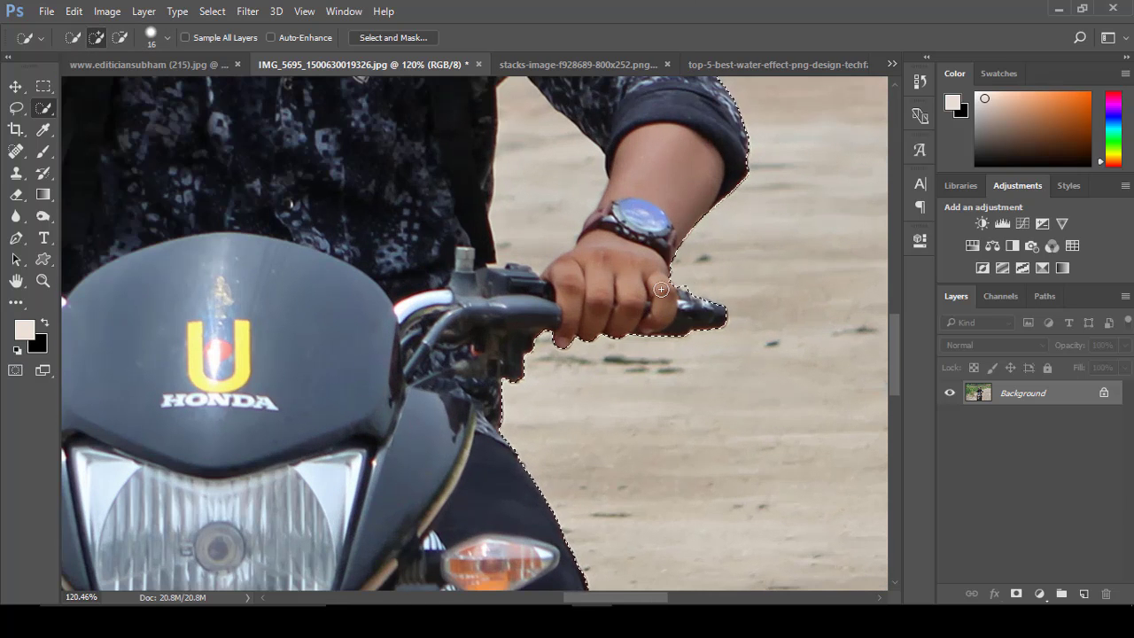
{"action": "scroll", "coordinate": [669, 317], "scroll_direction": "down", "scroll_amount": 2}
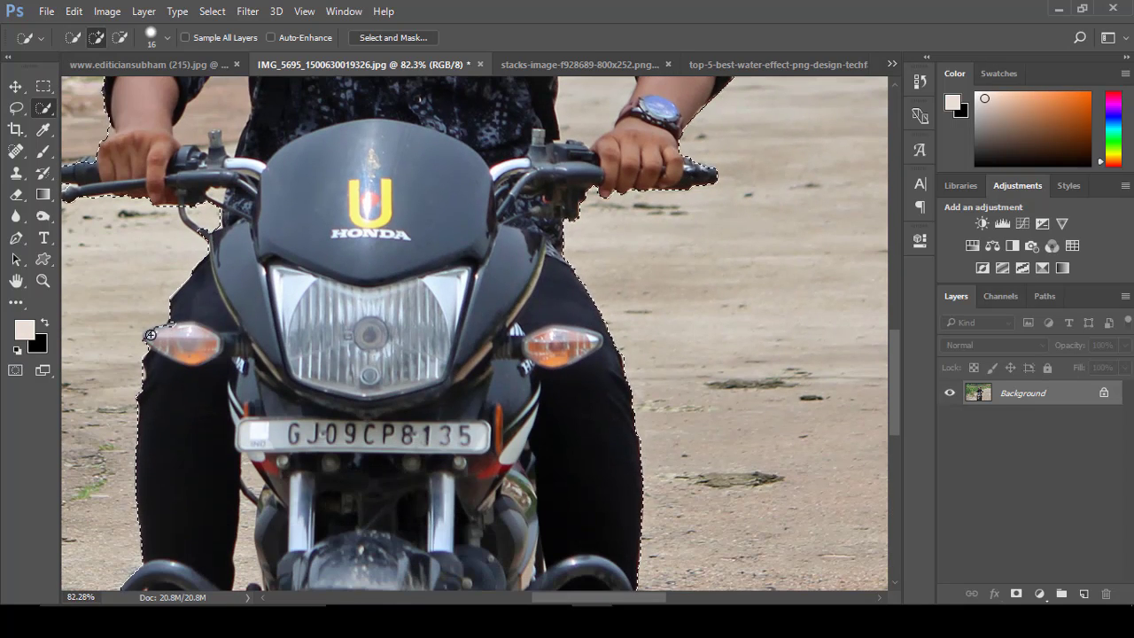
{"action": "scroll", "coordinate": [138, 340], "scroll_direction": "up", "scroll_amount": 2}
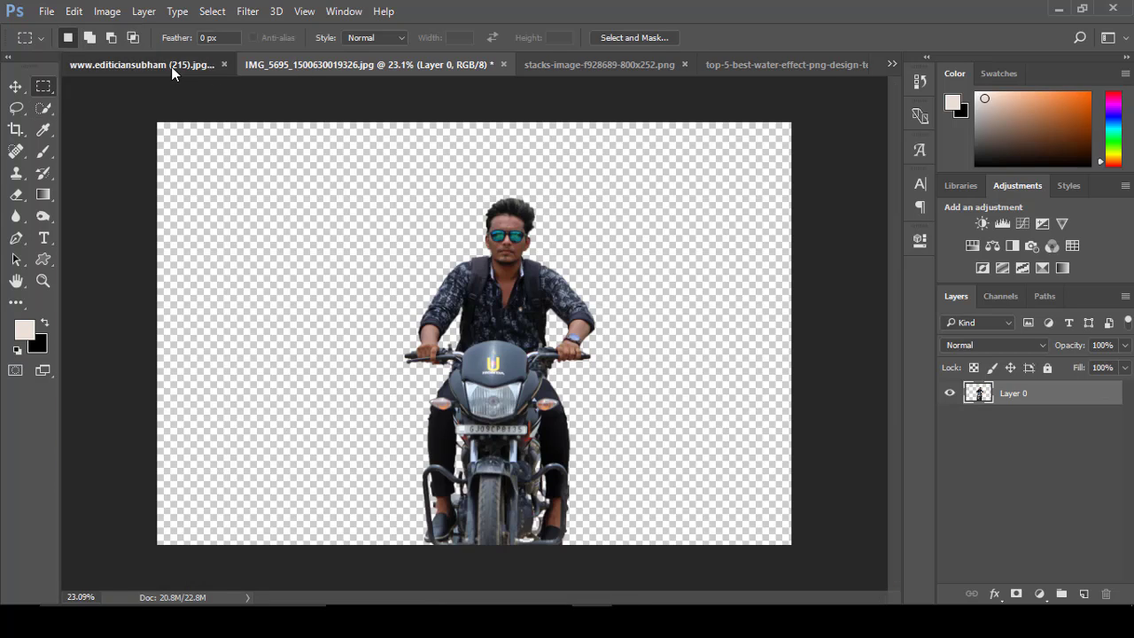
Bring the airplane picture into the motorcycle document and enlarge it
{"action": "left_click", "coordinate": [171, 67]}
{"action": "left_click", "coordinate": [15, 86]}
{"action": "mouse_move", "coordinate": [443, 177]}
{"action": "left_mouse_down"}
{"action": "mouse_move", "coordinate": [398, 143]}
{"action": "mouse_move", "coordinate": [434, 237]}
{"action": "left_mouse_up"}
{"action": "left_click_drag", "start_coordinate": [530, 278], "coordinate": [734, 496]}
{"action": "left_click_drag", "start_coordinate": [585, 389], "coordinate": [568, 366]}
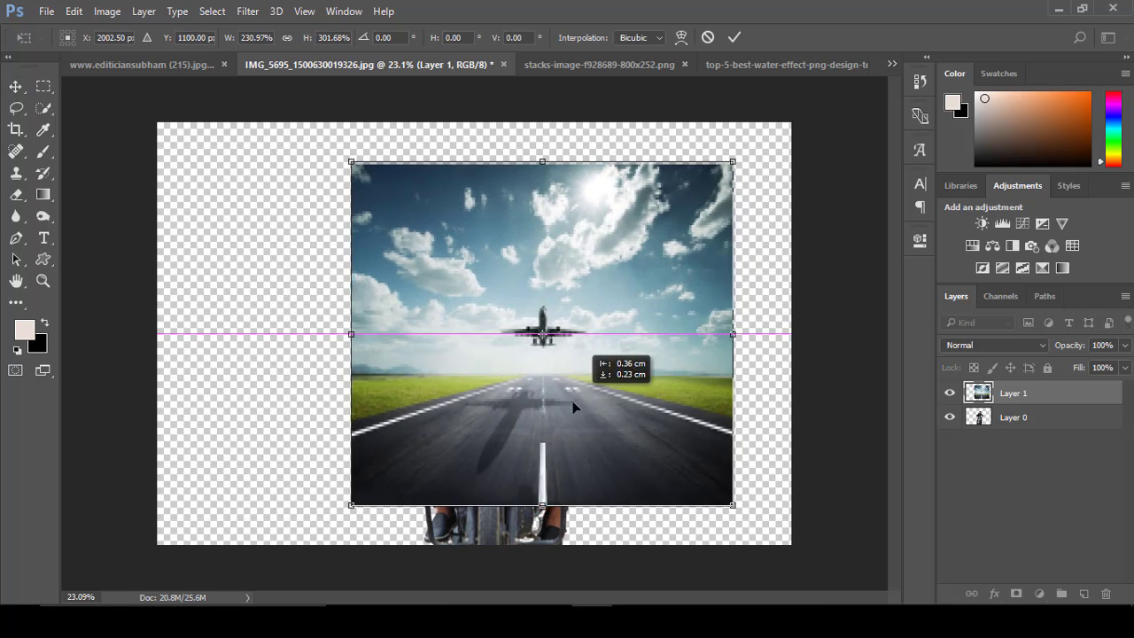
{"action": "left_click_drag", "start_coordinate": [716, 481], "coordinate": [747, 510]}
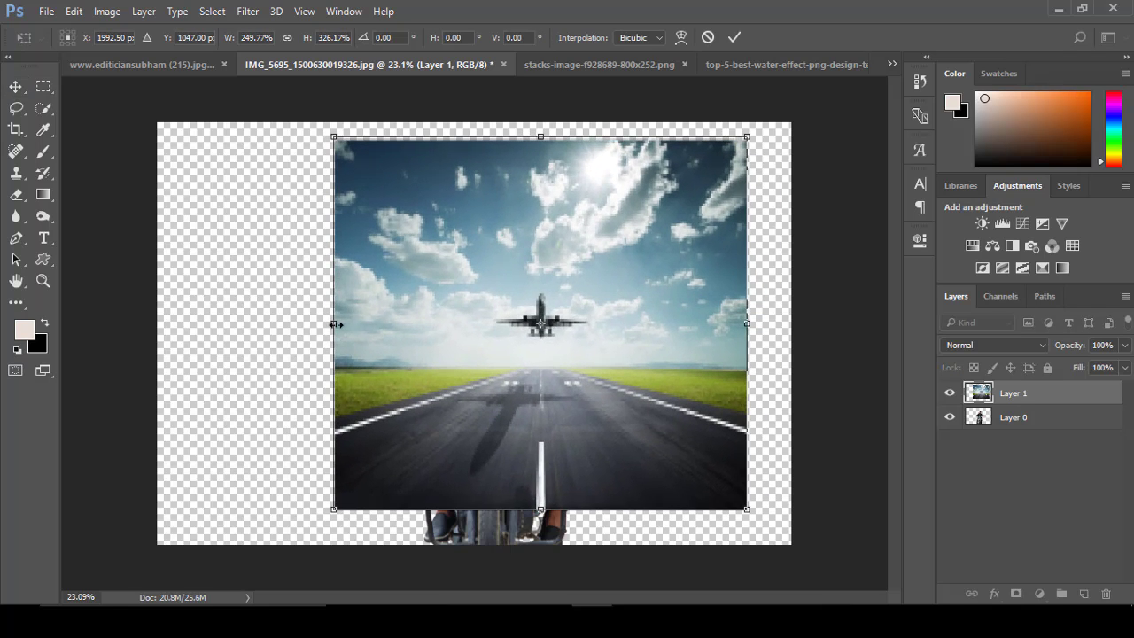
Scale and position the airplane picture past the canvas edges, then commit
{"action": "left_click_drag", "start_coordinate": [336, 324], "coordinate": [372, 314]}
{"action": "left_click_drag", "start_coordinate": [541, 376], "coordinate": [526, 361]}
{"action": "mouse_move", "coordinate": [727, 496]}
{"action": "left_mouse_down"}
{"action": "mouse_move", "coordinate": [754, 521]}
{"action": "mouse_move", "coordinate": [706, 490]}
{"action": "left_mouse_up"}
{"action": "scroll", "coordinate": [394, 538], "scroll_direction": "down", "scroll_amount": 3}
{"action": "left_click_drag", "start_coordinate": [361, 511], "coordinate": [336, 541]}
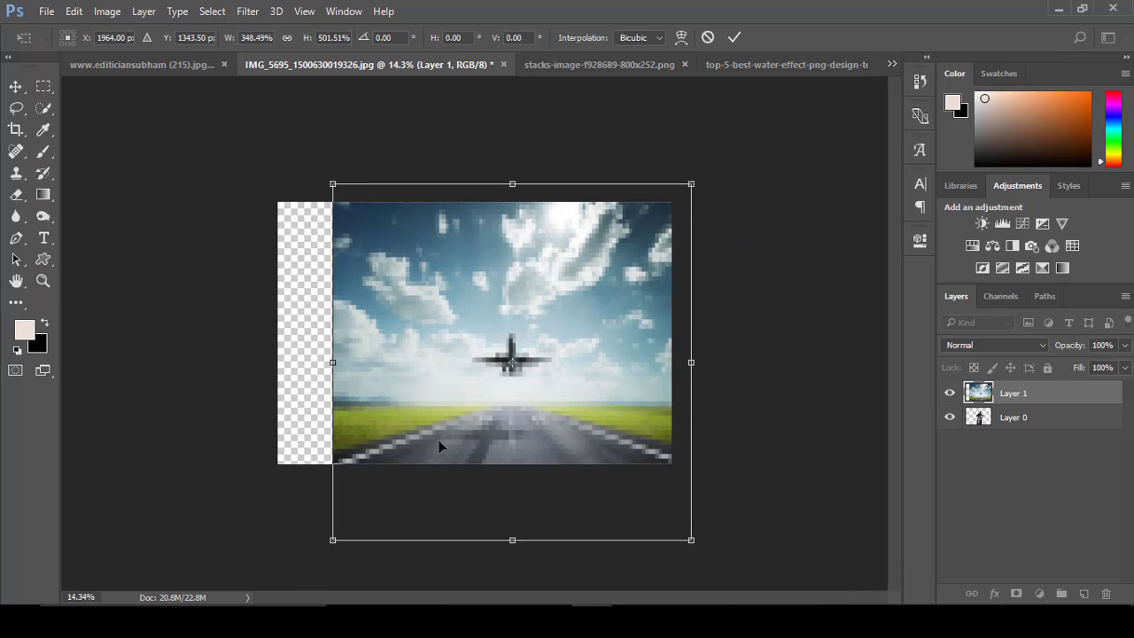
{"action": "left_click_drag", "start_coordinate": [439, 439], "coordinate": [462, 435]}
{"action": "left_click", "coordinate": [735, 37]}
Move the airplane Layer 1 below the rider's Layer 0 and hide Layer 0
{"action": "left_click_drag", "start_coordinate": [1012, 393], "coordinate": [1063, 431]}
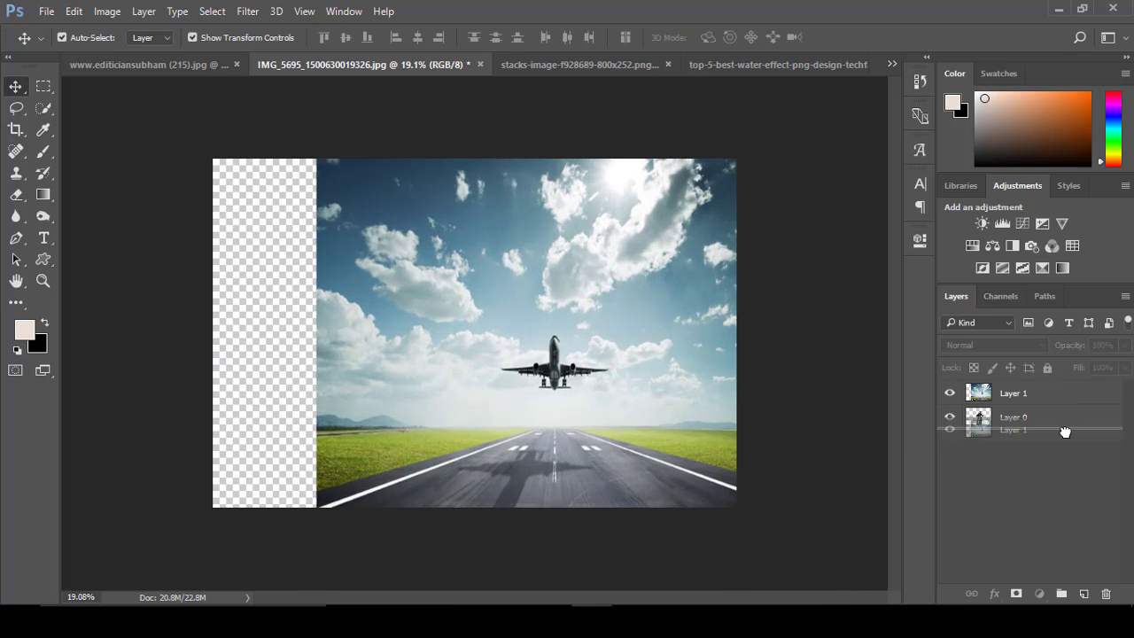
{"action": "scroll", "coordinate": [747, 402], "scroll_direction": "up", "scroll_amount": 1}
{"action": "left_click", "coordinate": [1014, 396]}
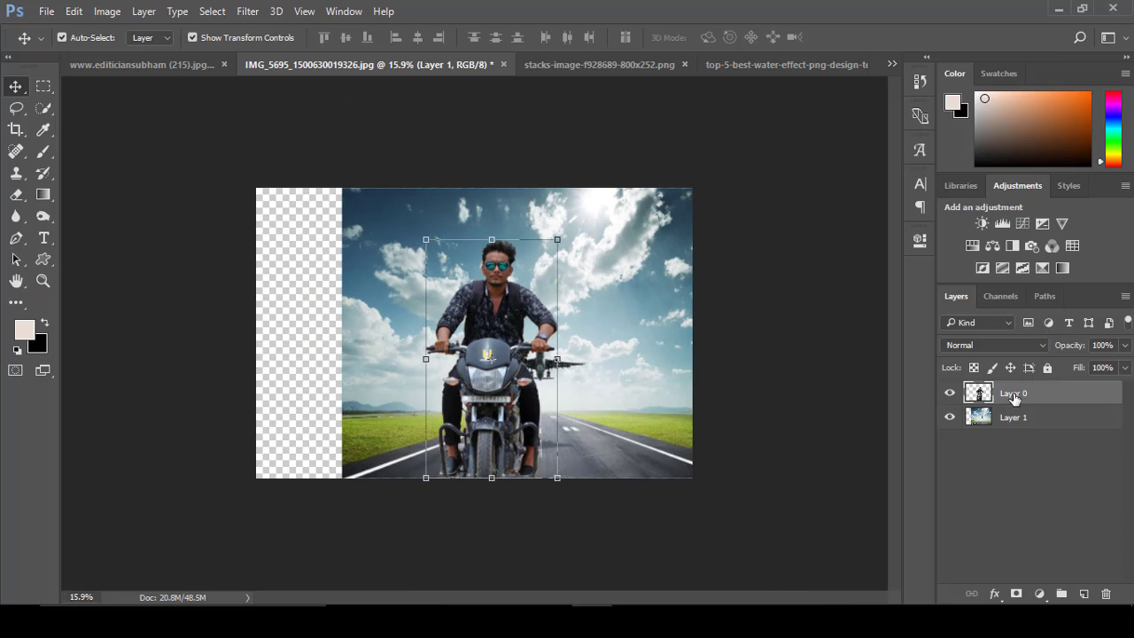
{"action": "left_click", "coordinate": [950, 393]}
{"action": "scroll", "coordinate": [686, 399], "scroll_direction": "up", "scroll_amount": 3}
{"action": "scroll", "coordinate": [687, 390], "scroll_direction": "up", "scroll_amount": 1}
{"action": "left_click", "coordinate": [687, 374]}
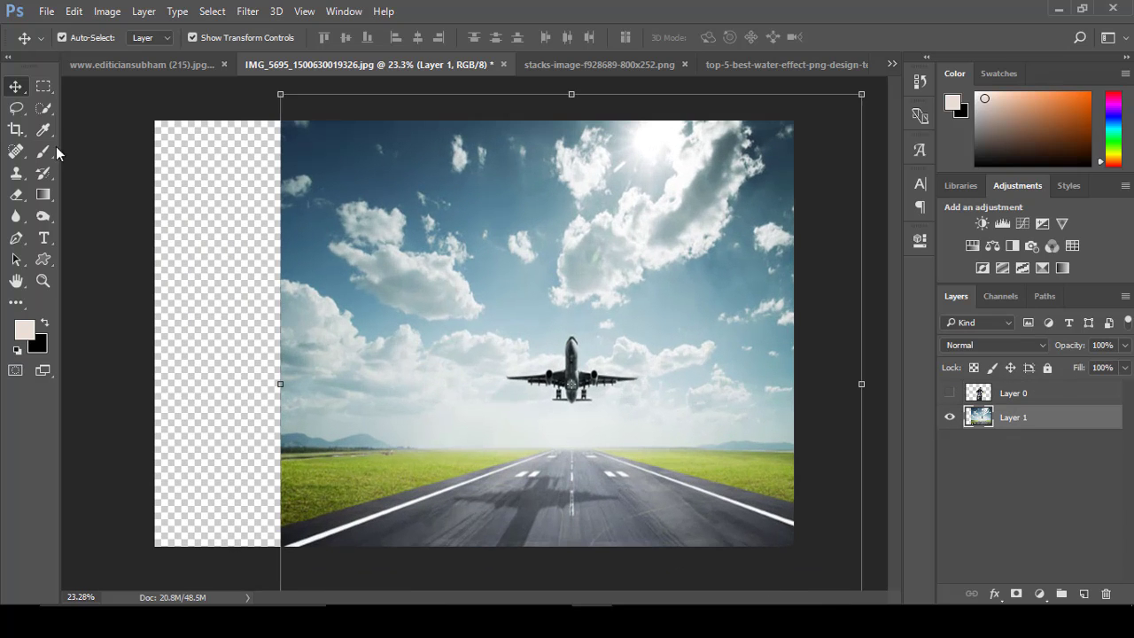
{"action": "left_click", "coordinate": [16, 108]}
{"action": "scroll", "coordinate": [526, 354], "scroll_direction": "up", "scroll_amount": 1}
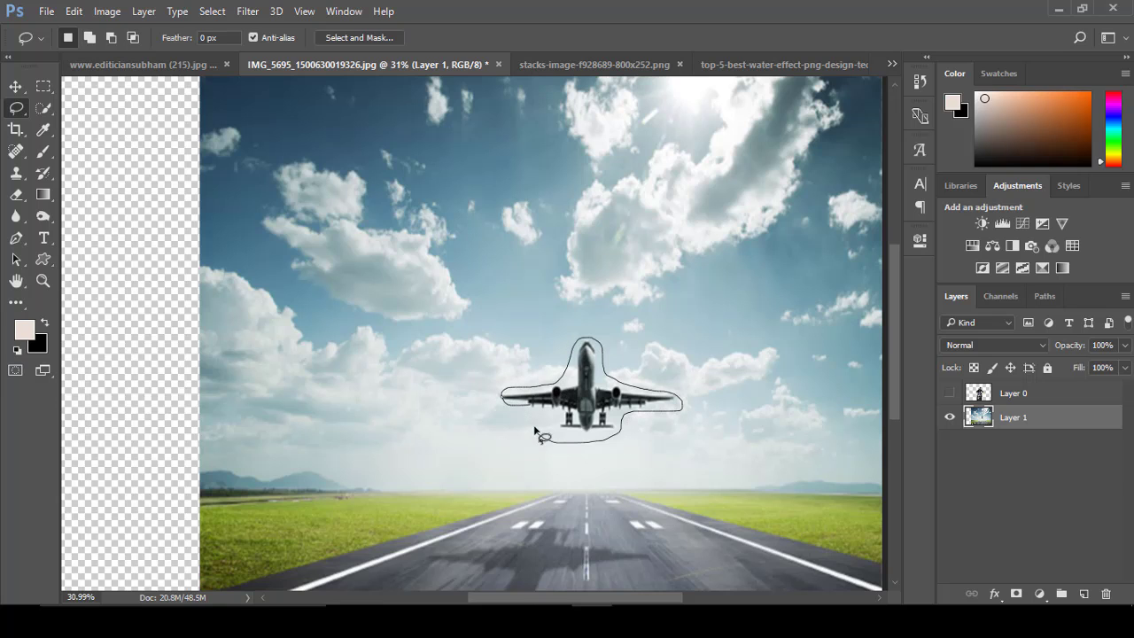
Content-Aware fill the airplane out of the sky, deselect, and show Layer 0 again
{"action": "left_click", "coordinate": [73, 10]}
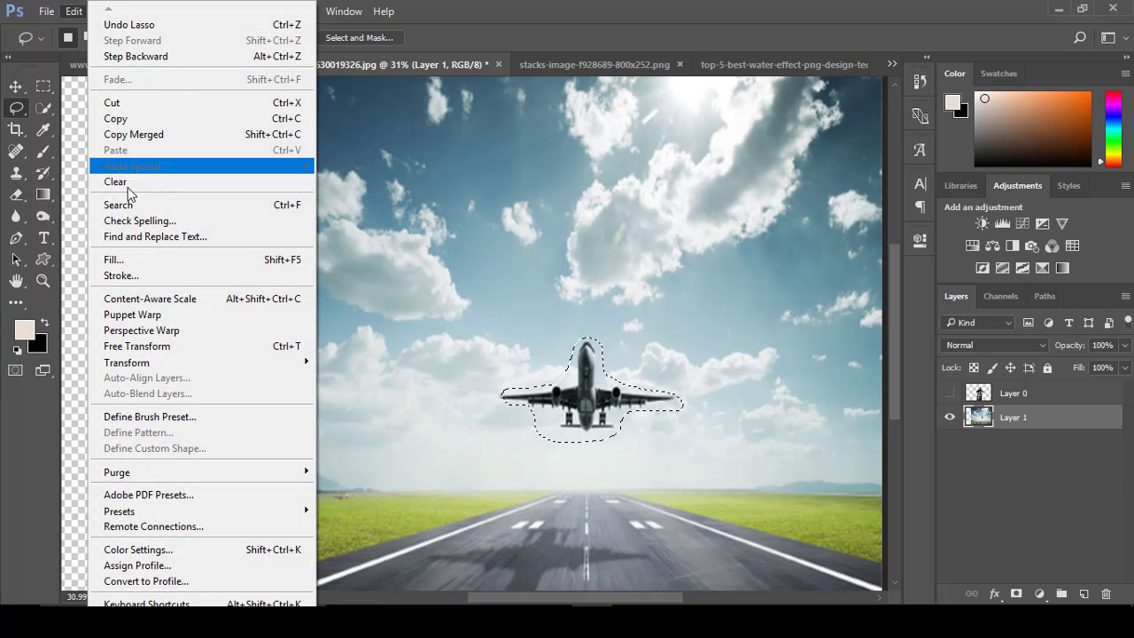
{"action": "left_click", "coordinate": [124, 258]}
{"action": "left_click", "coordinate": [876, 172]}
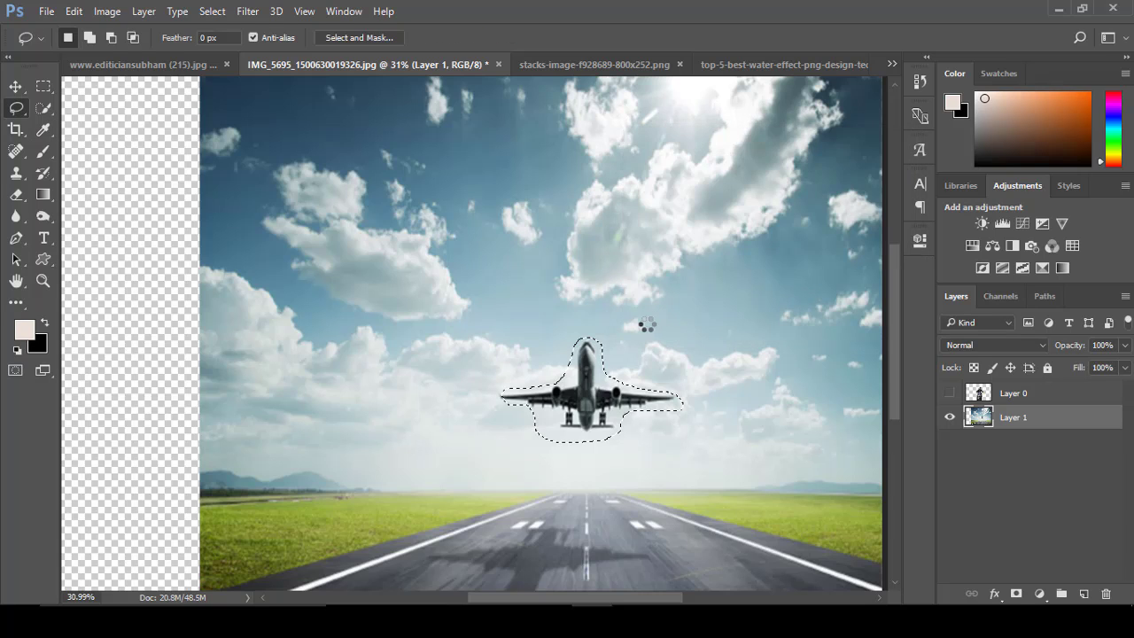
{"action": "key", "text": "ctrl+d"}
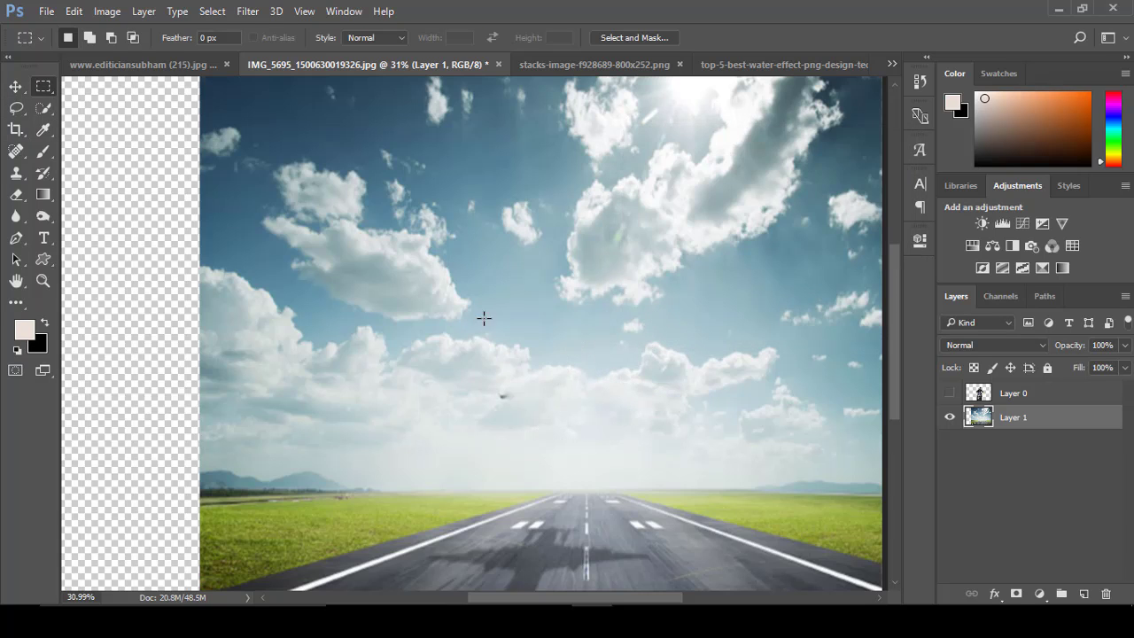
{"action": "key", "text": "j"}
{"action": "scroll", "coordinate": [607, 386], "scroll_direction": "down", "scroll_amount": 2}
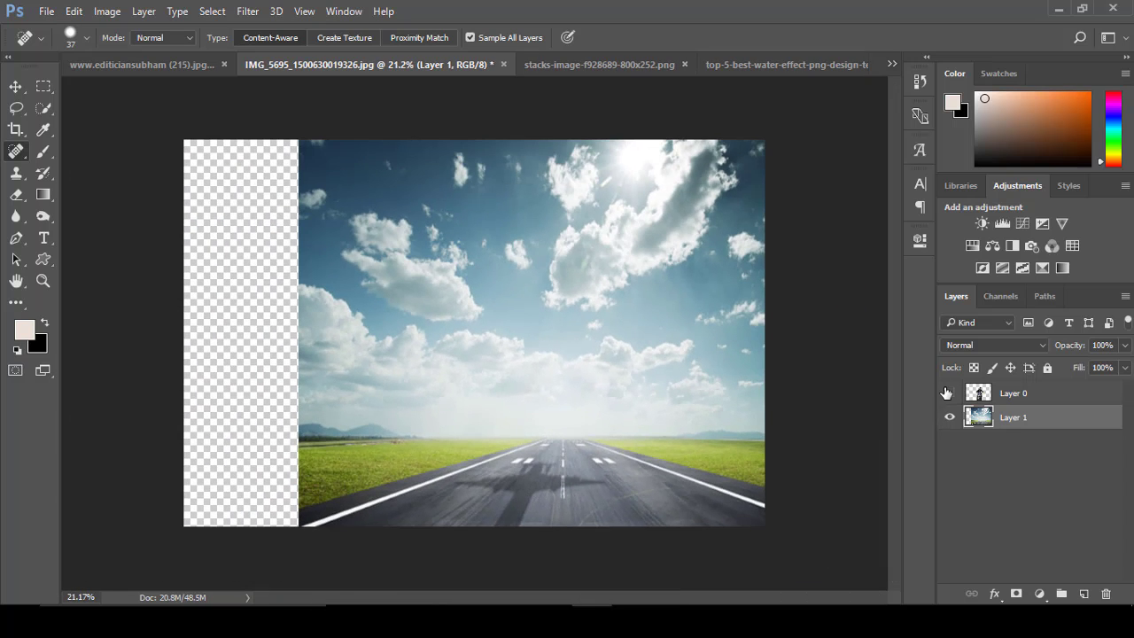
{"action": "left_click", "coordinate": [948, 393]}
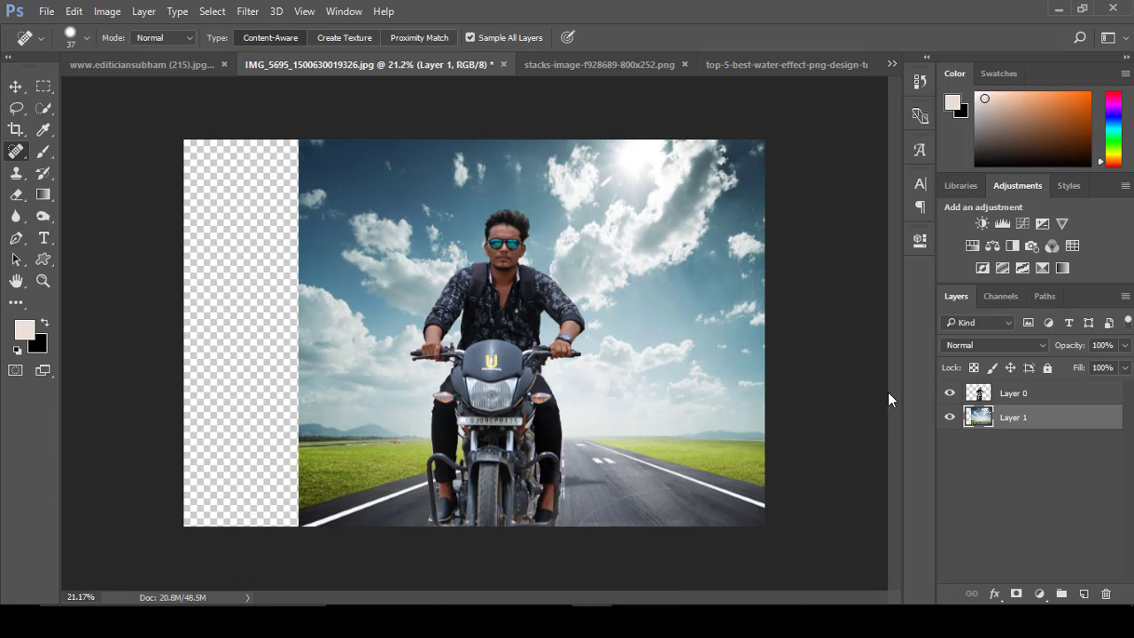
Scale Layer 0 to about 61%, tilt it about −0.8°, and centre it on the runway
{"action": "left_click", "coordinate": [12, 89]}
{"action": "left_click", "coordinate": [999, 400]}
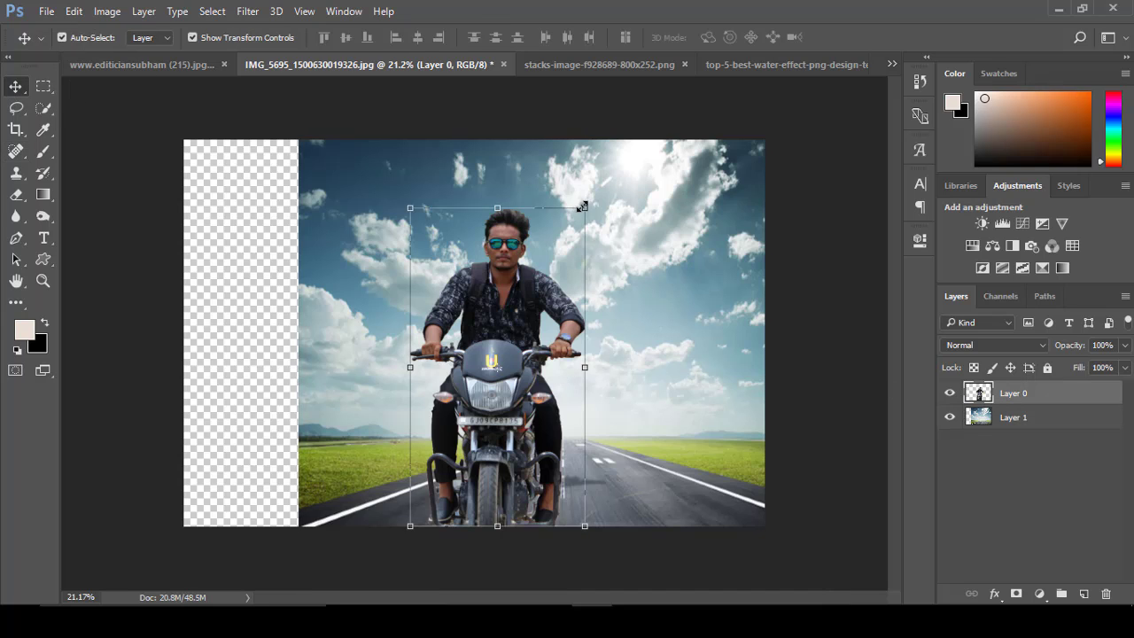
{"action": "left_click_drag", "start_coordinate": [583, 206], "coordinate": [532, 303]}
{"action": "left_click_drag", "start_coordinate": [487, 363], "coordinate": [567, 364]}
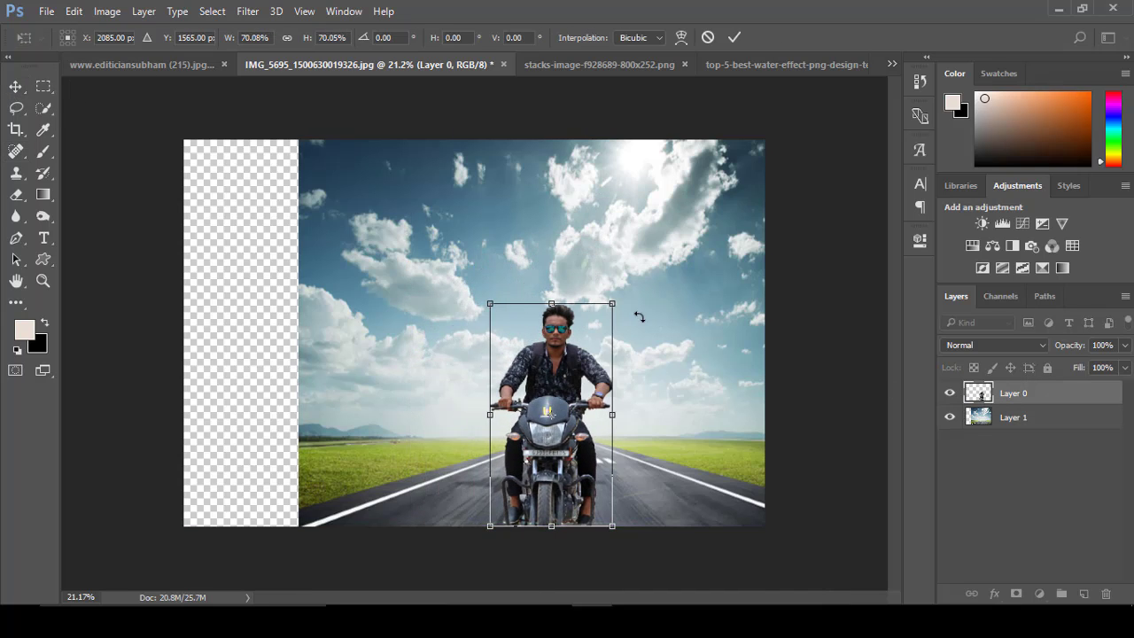
{"action": "mouse_move", "coordinate": [639, 316]}
{"action": "left_mouse_down"}
{"action": "mouse_move", "coordinate": [636, 286]}
{"action": "mouse_move", "coordinate": [625, 290]}
{"action": "left_mouse_up"}
{"action": "left_click_drag", "start_coordinate": [573, 341], "coordinate": [574, 349]}
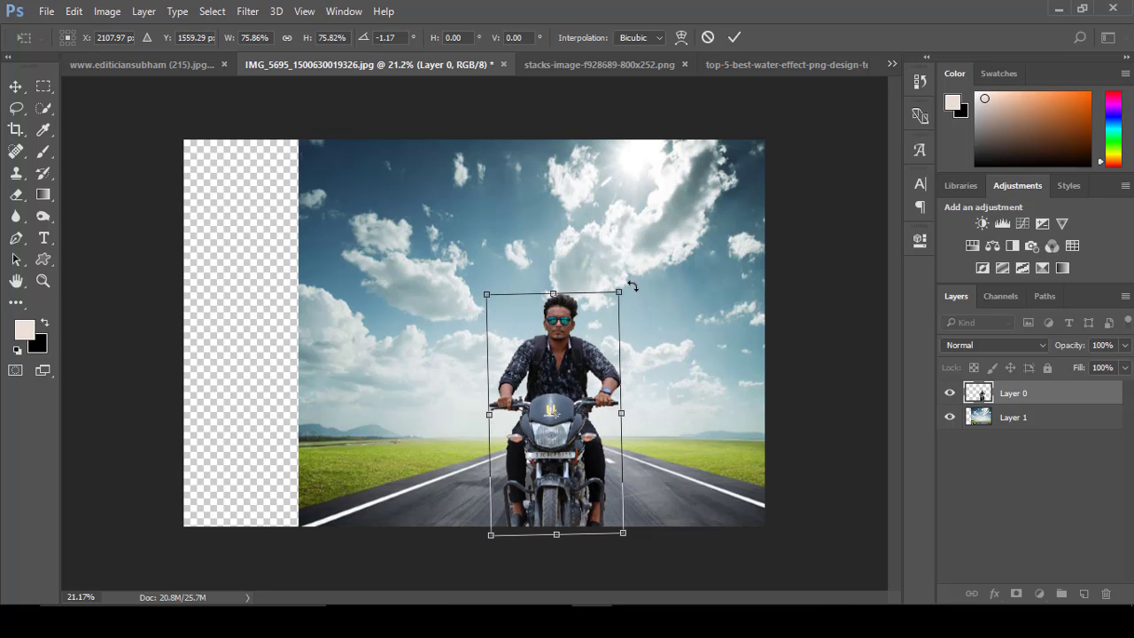
{"action": "left_click_drag", "start_coordinate": [632, 285], "coordinate": [636, 287]}
{"action": "left_click_drag", "start_coordinate": [577, 410], "coordinate": [579, 372]}
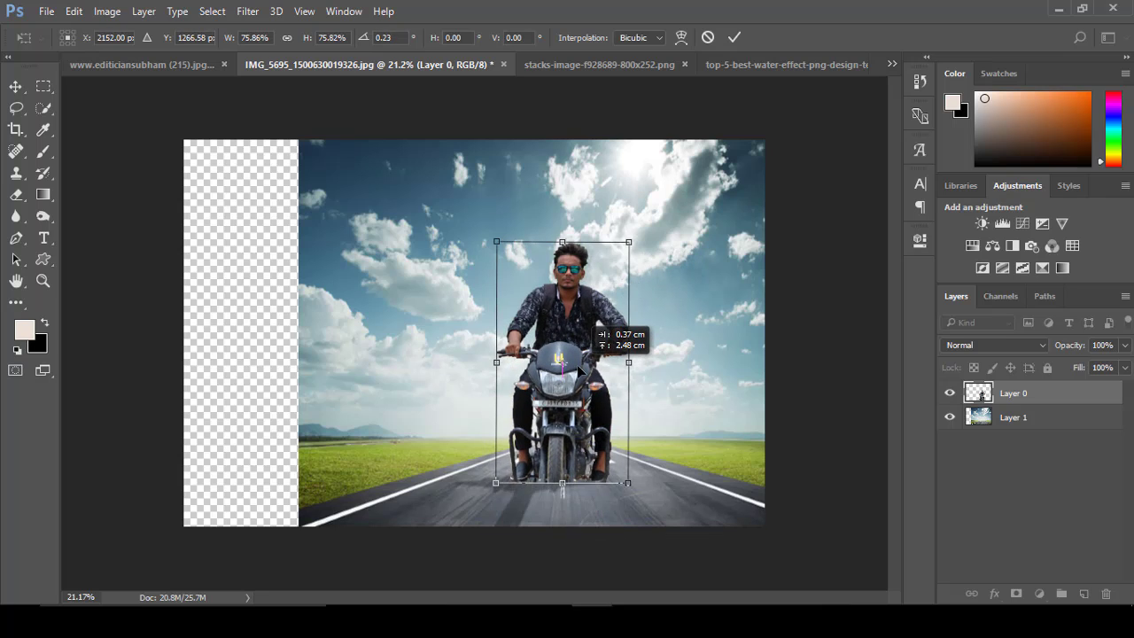
{"action": "left_click_drag", "start_coordinate": [628, 241], "coordinate": [596, 299]}
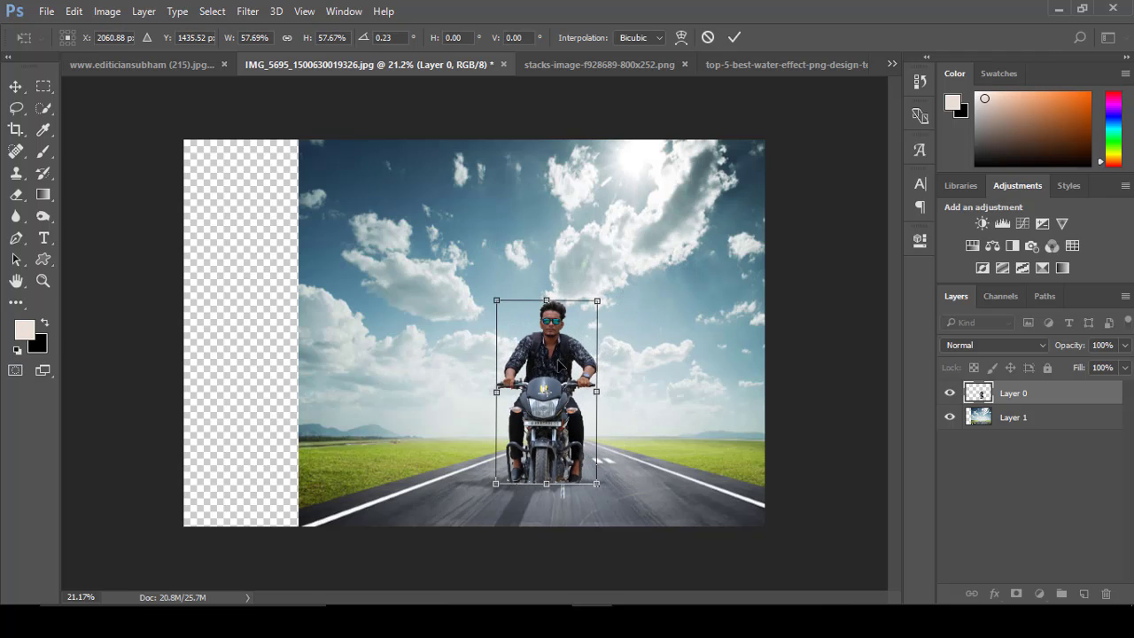
{"action": "left_click_drag", "start_coordinate": [561, 363], "coordinate": [569, 372]}
{"action": "mouse_move", "coordinate": [633, 291]}
{"action": "left_mouse_down"}
{"action": "mouse_move", "coordinate": [618, 303]}
{"action": "mouse_move", "coordinate": [634, 286]}
{"action": "left_mouse_up"}
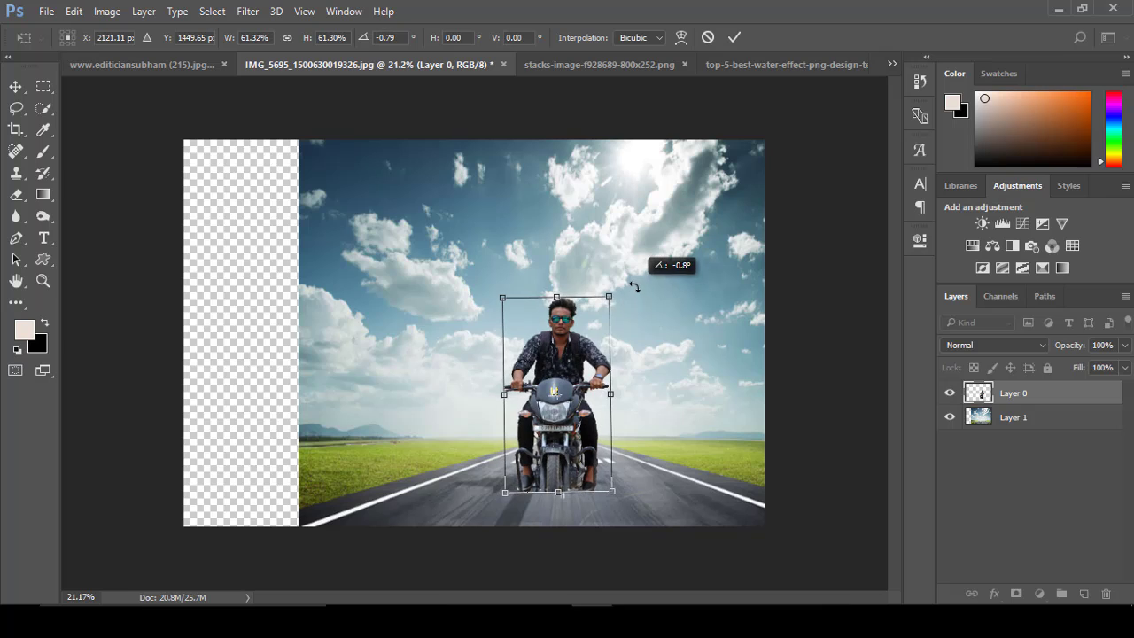
Commit the rider, then enlarge the runway layer to about 107%, aligned to the canvas top
{"action": "left_click", "coordinate": [731, 39]}
{"action": "left_click", "coordinate": [1013, 416]}
{"action": "scroll", "coordinate": [476, 336], "scroll_direction": "down", "scroll_amount": 2}
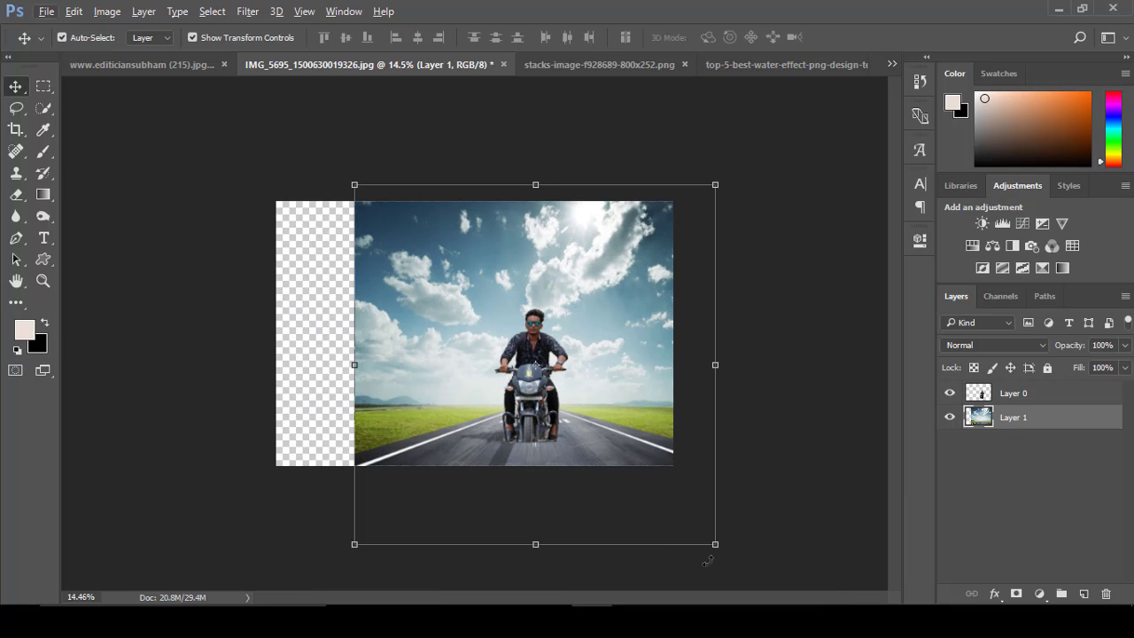
{"action": "mouse_move", "coordinate": [735, 544]}
{"action": "left_mouse_down"}
{"action": "mouse_move", "coordinate": [683, 479]}
{"action": "mouse_move", "coordinate": [739, 544]}
{"action": "left_mouse_up"}
{"action": "left_click_drag", "start_coordinate": [590, 456], "coordinate": [571, 462]}
{"action": "left_click_drag", "start_coordinate": [641, 396], "coordinate": [623, 404]}
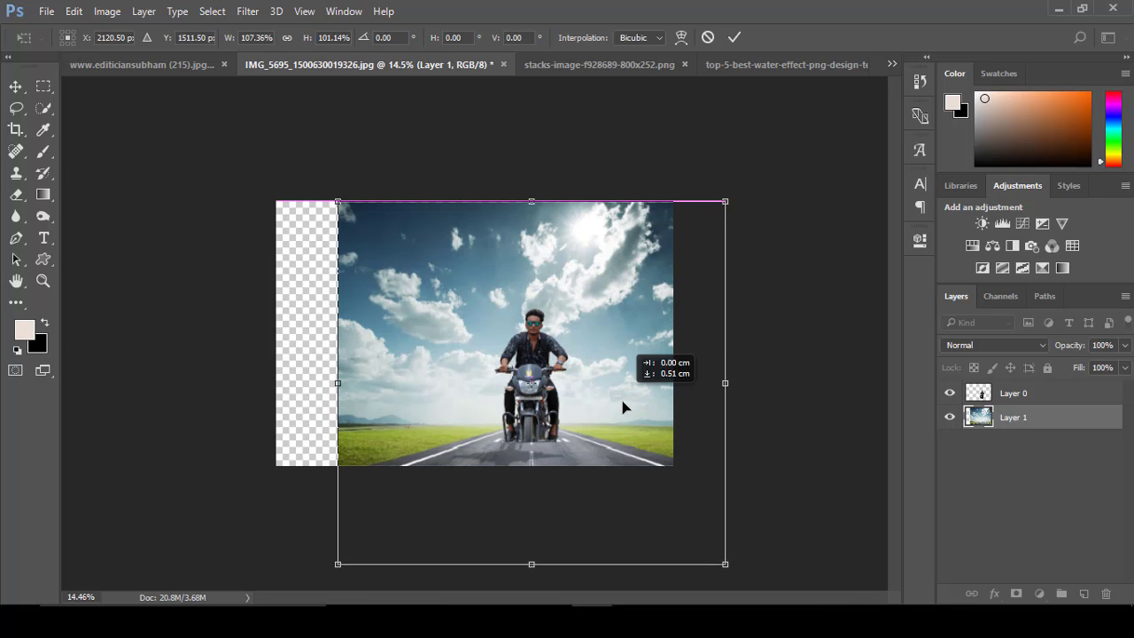
{"action": "left_click", "coordinate": [734, 37]}
{"action": "key", "text": "ctrl+0"}
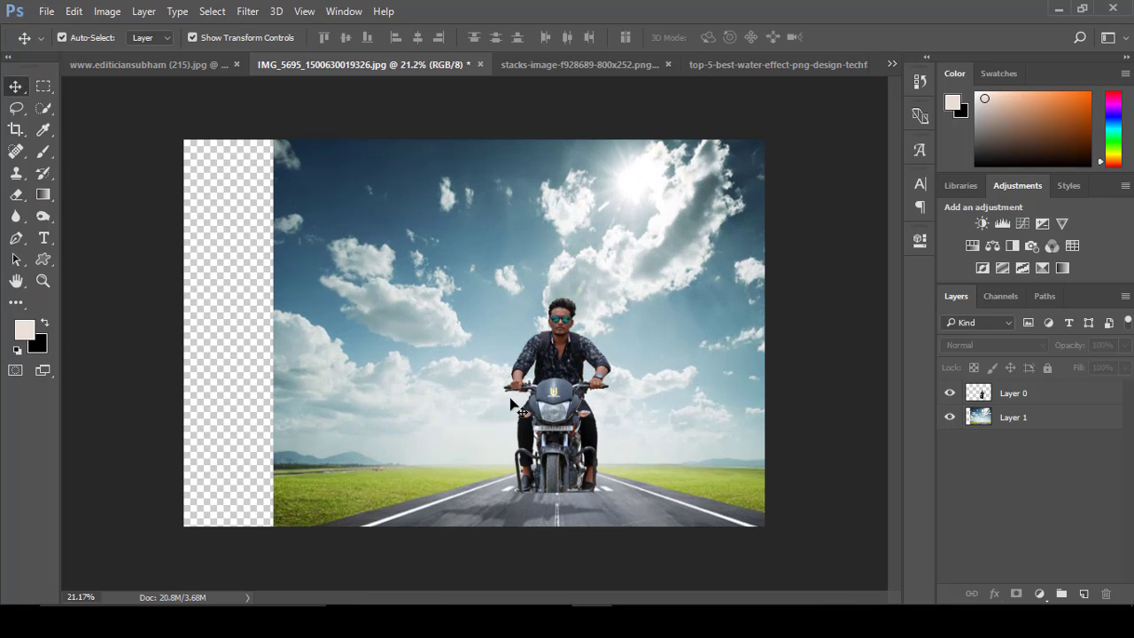
Nudge the rider slightly down, then narrow the runway layer from its left edge
{"action": "left_click_drag", "start_coordinate": [556, 381], "coordinate": [557, 400]}
{"action": "left_click", "coordinate": [615, 458]}
{"action": "key", "text": "ctrl+plus"}
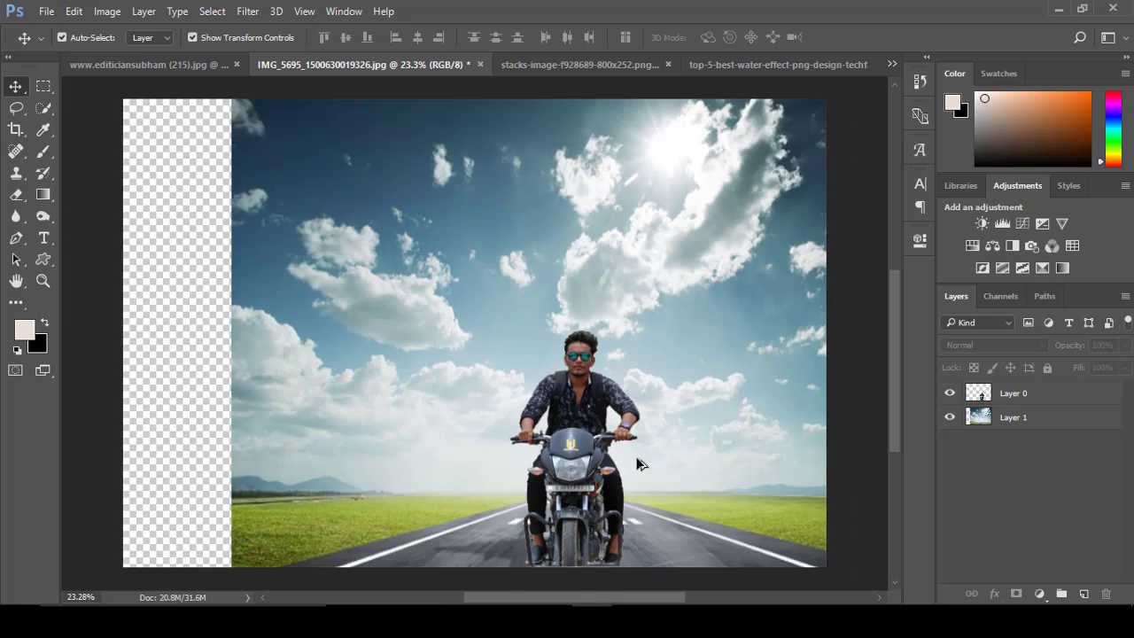
{"action": "key", "text": "ctrl+0"}
{"action": "left_click", "coordinate": [592, 457]}
{"action": "key", "text": "ctrl+t"}
{"action": "left_click_drag", "start_coordinate": [273, 406], "coordinate": [317, 414]}
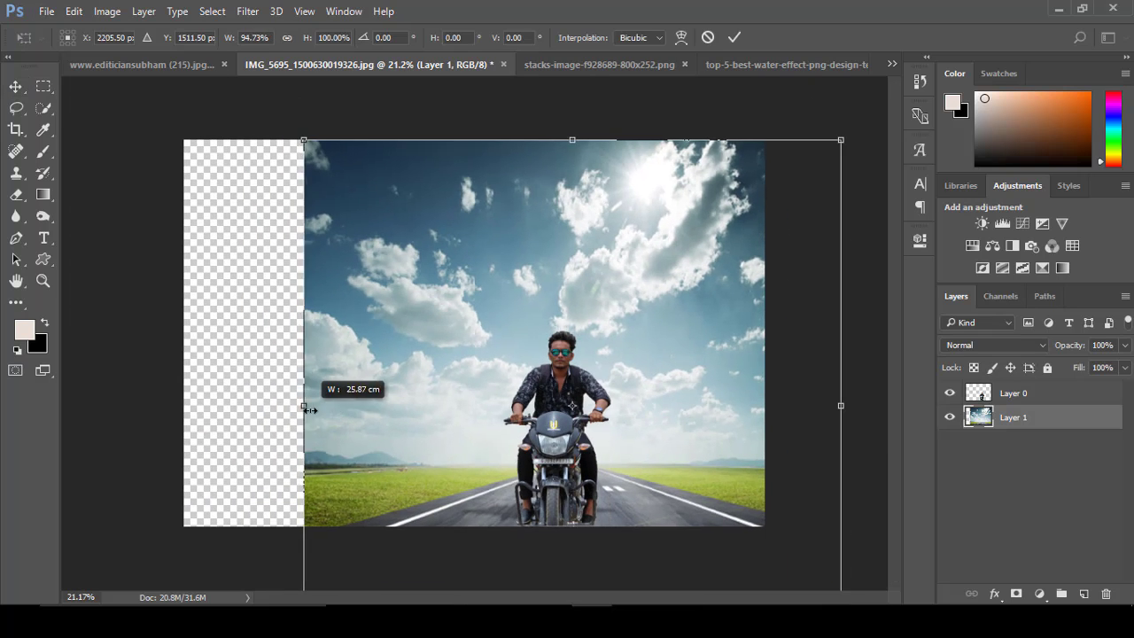
Crop the canvas to a portrait frame around the rider
{"action": "key", "text": "Return"}
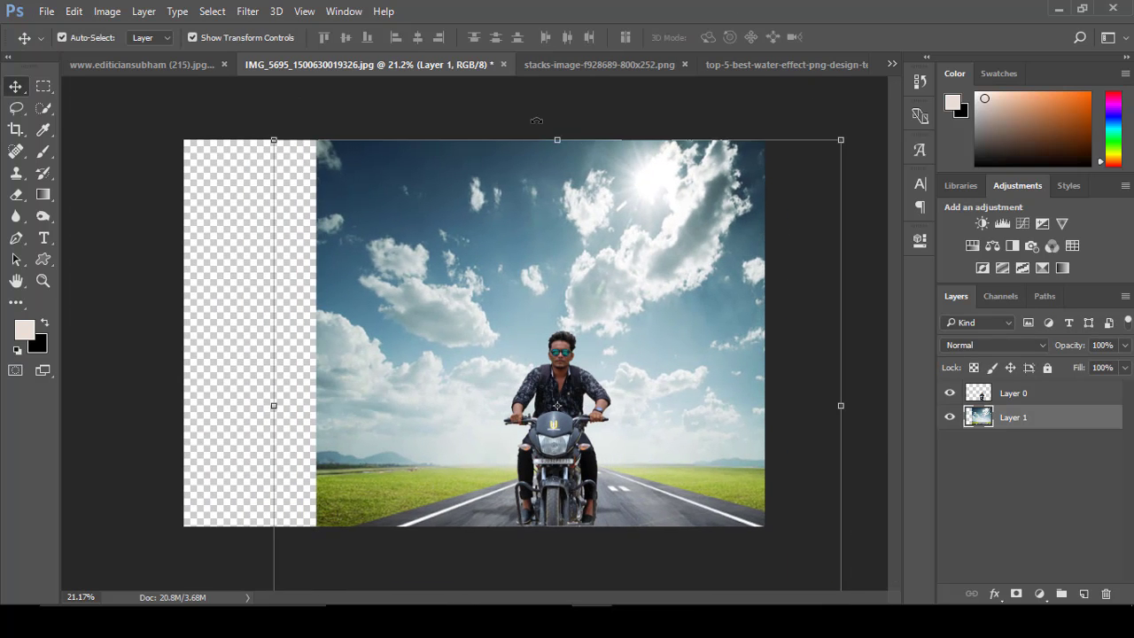
{"action": "key", "text": "c"}
{"action": "left_click", "coordinate": [970, 395]}
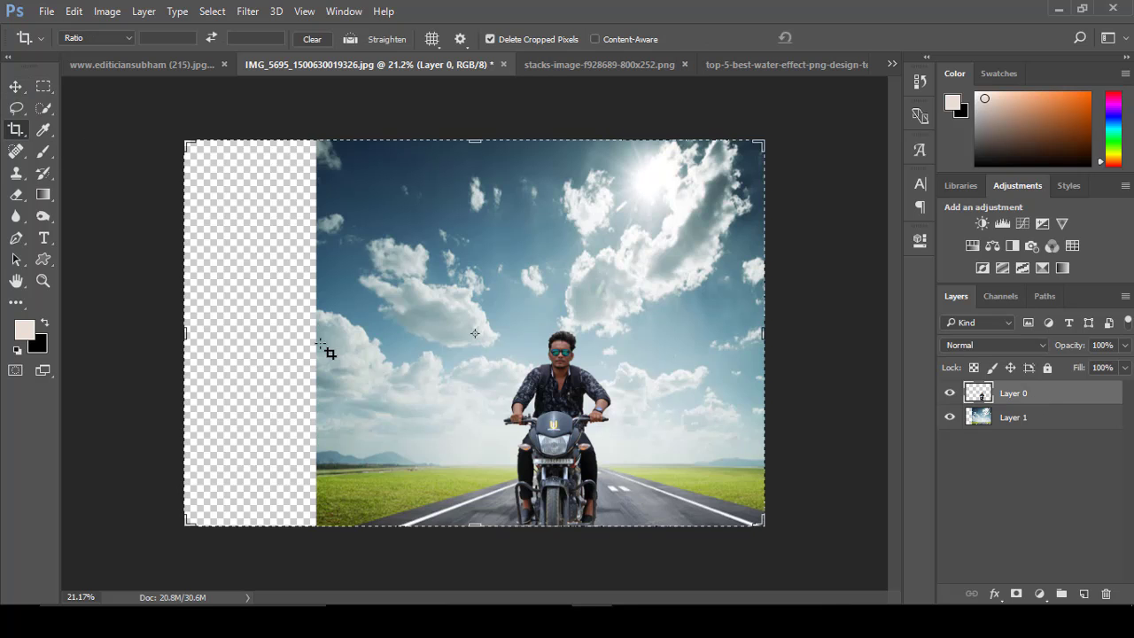
{"action": "mouse_move", "coordinate": [186, 333]}
{"action": "left_mouse_down"}
{"action": "mouse_move", "coordinate": [273, 348]}
{"action": "mouse_move", "coordinate": [278, 337]}
{"action": "left_mouse_up"}
{"action": "left_click_drag", "start_coordinate": [680, 344], "coordinate": [660, 345]}
{"action": "key", "text": "Return"}
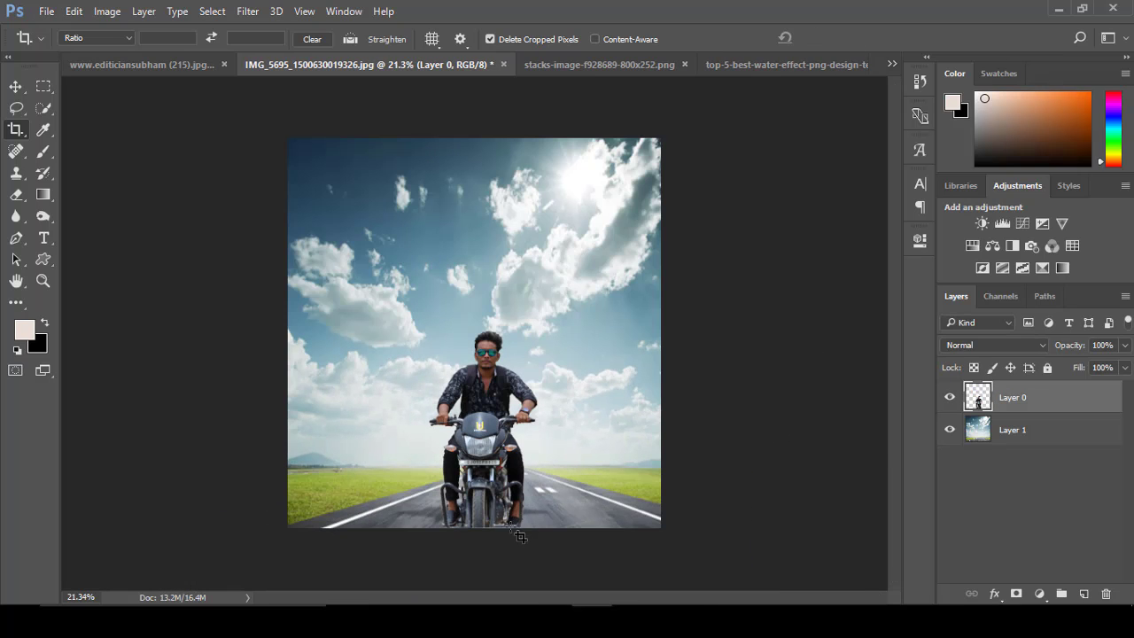
Stretch the runway background's corners outward to about 105% width
{"action": "left_click", "coordinate": [1013, 434]}
{"action": "left_click", "coordinate": [16, 89]}
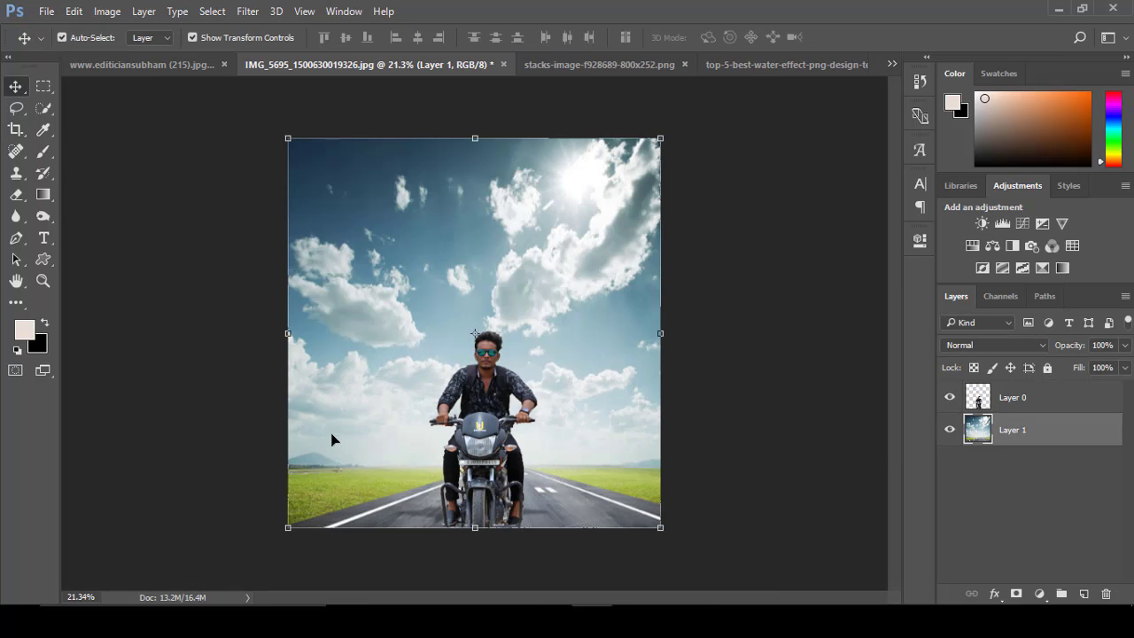
{"action": "left_click_drag", "start_coordinate": [288, 529], "coordinate": [269, 541]}
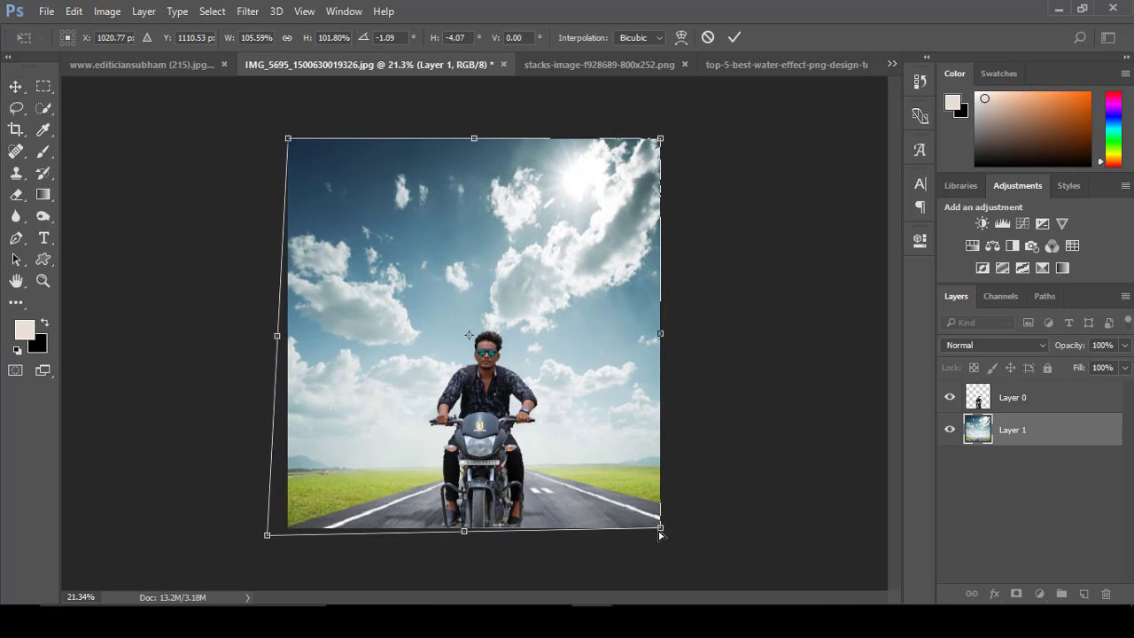
{"action": "left_click_drag", "start_coordinate": [661, 534], "coordinate": [665, 536]}
{"action": "left_click_drag", "start_coordinate": [276, 338], "coordinate": [286, 339]}
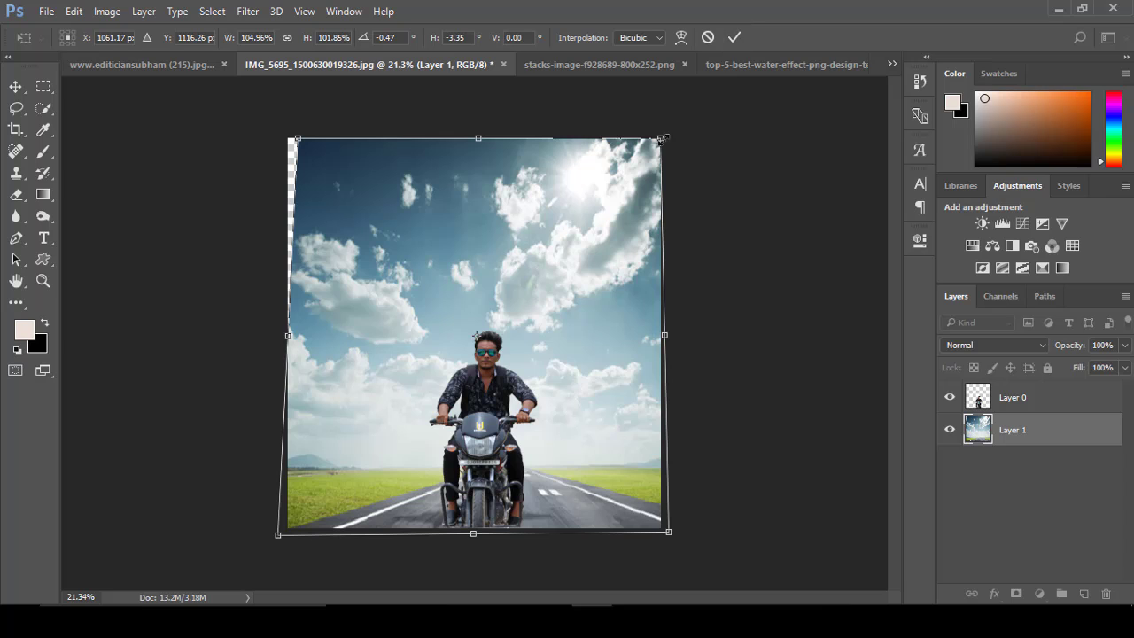
Commit the background, then nudge the rider right and enlarge and tilt it slightly
{"action": "left_click", "coordinate": [734, 37]}
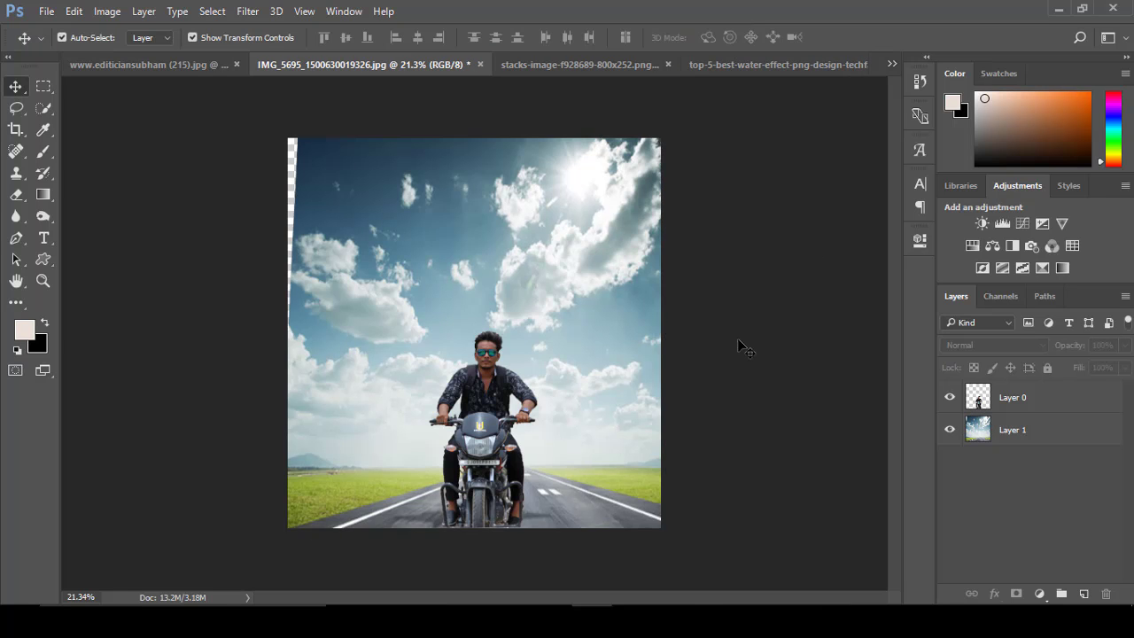
{"action": "scroll", "coordinate": [567, 505], "scroll_direction": "up", "scroll_amount": 2}
{"action": "scroll", "coordinate": [567, 505], "scroll_direction": "down", "scroll_amount": 2}
{"action": "left_click", "coordinate": [1013, 396]}
{"action": "left_click_drag", "start_coordinate": [496, 359], "coordinate": [507, 360]}
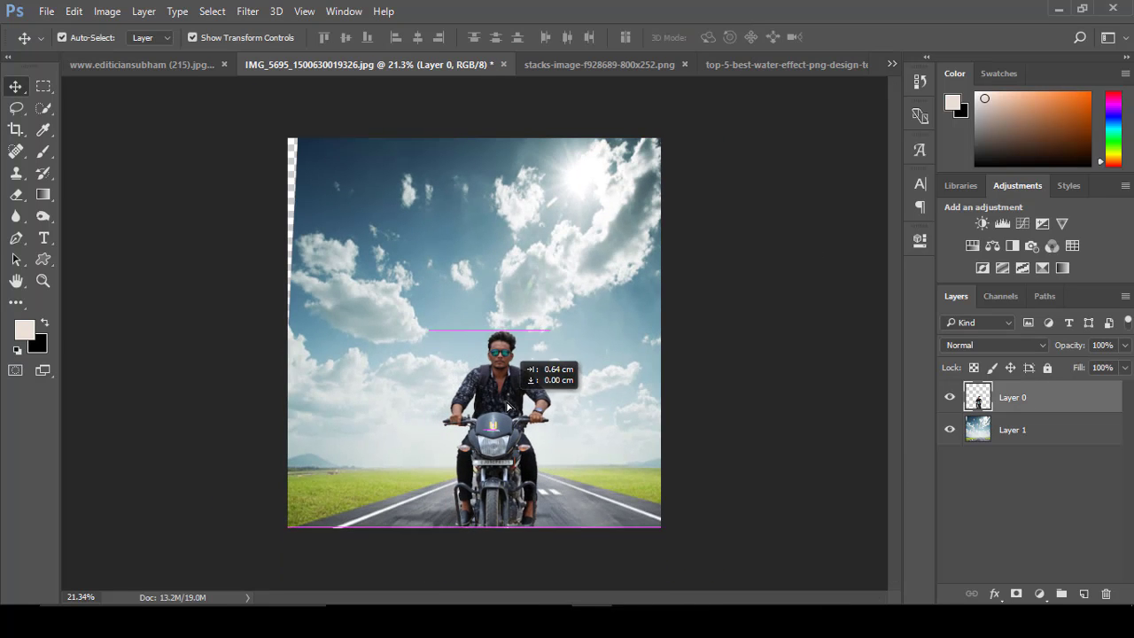
{"action": "left_click_drag", "start_coordinate": [566, 323], "coordinate": [557, 306]}
{"action": "left_click", "coordinate": [733, 37]}
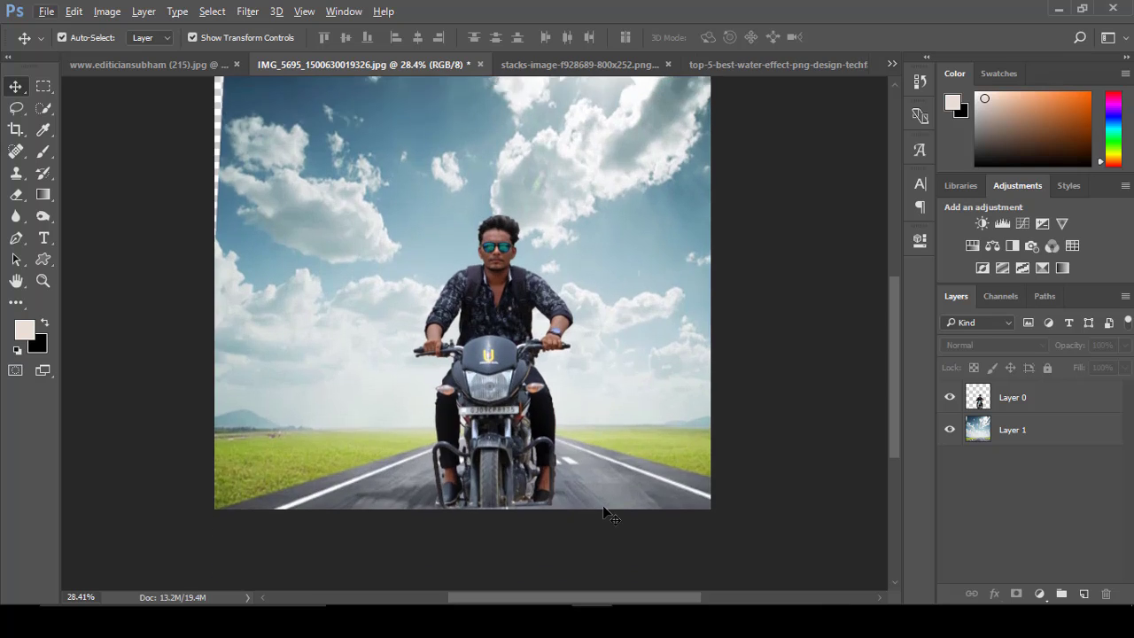
Enlarge the rider layer to about 108% and commit
{"action": "scroll", "coordinate": [579, 366], "scroll_direction": "down", "scroll_amount": 1}
{"action": "scroll", "coordinate": [572, 411], "scroll_direction": "up", "scroll_amount": 2}
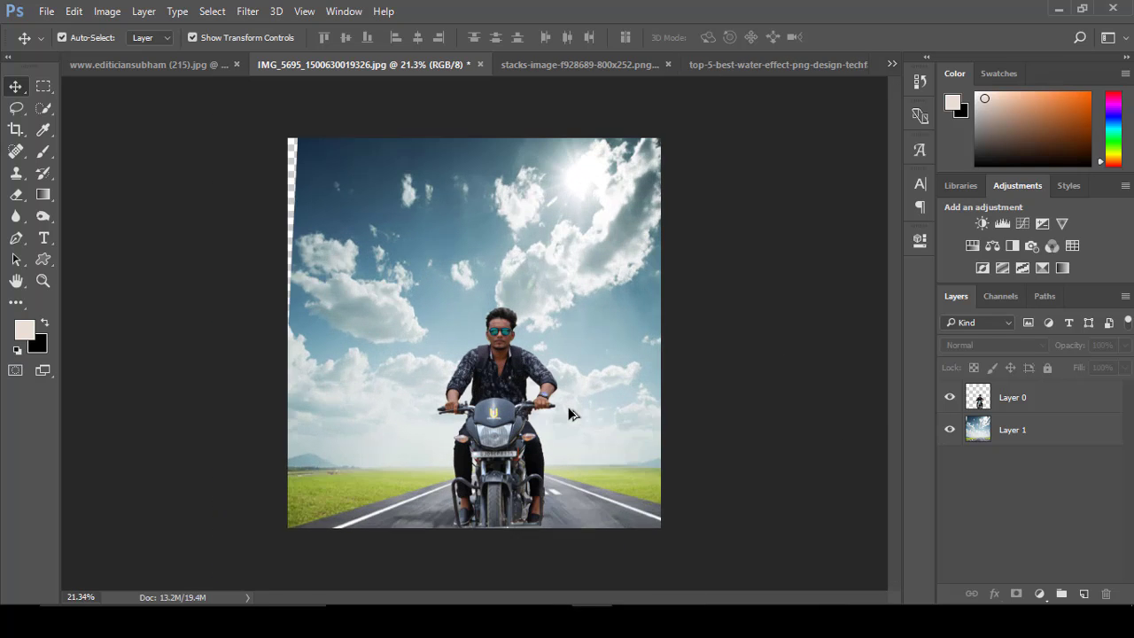
{"action": "left_click", "coordinate": [531, 372]}
{"action": "key", "text": "ctrl+t"}
{"action": "mouse_move", "coordinate": [578, 298]}
{"action": "left_mouse_down"}
{"action": "mouse_move", "coordinate": [593, 278]}
{"action": "mouse_move", "coordinate": [549, 309]}
{"action": "left_mouse_up"}
{"action": "scroll", "coordinate": [739, 390], "scroll_direction": "down", "scroll_amount": 2}
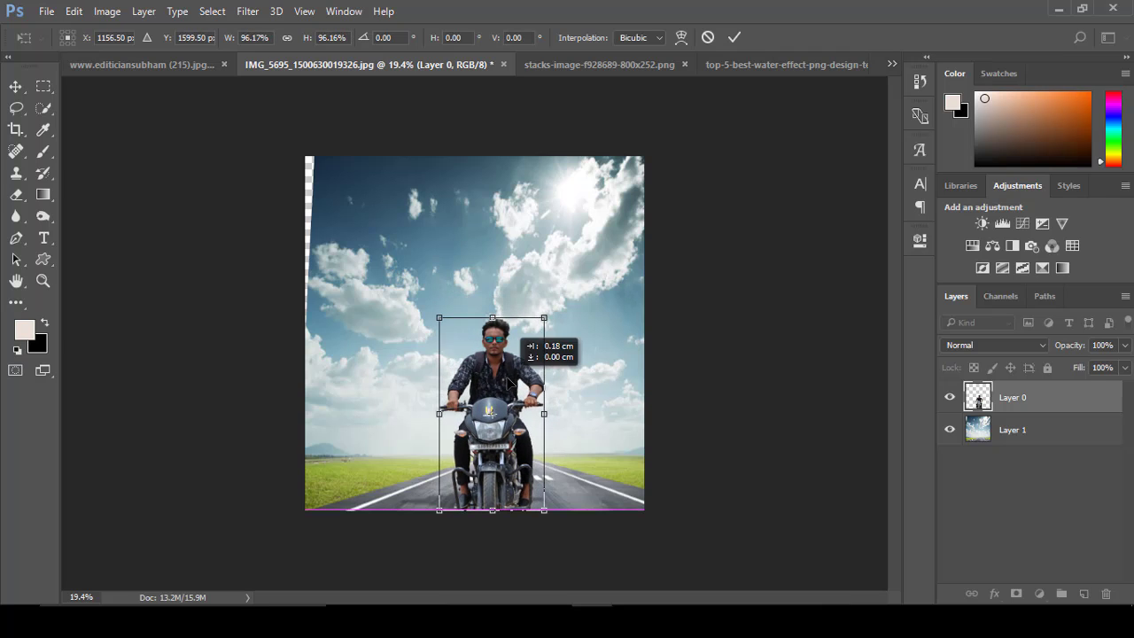
{"action": "key", "text": "Return"}
Crop the sides narrower, trimming the transparent strip from the left edge
{"action": "left_click", "coordinate": [15, 129]}
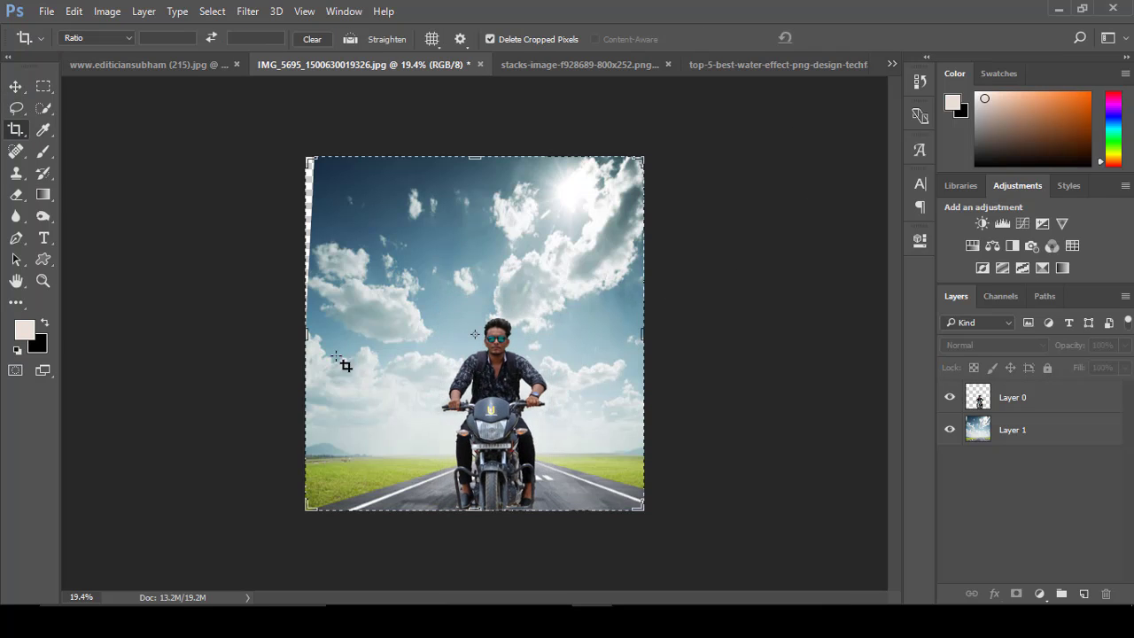
{"action": "left_click_drag", "start_coordinate": [306, 335], "coordinate": [314, 334]}
{"action": "key", "text": "Return"}
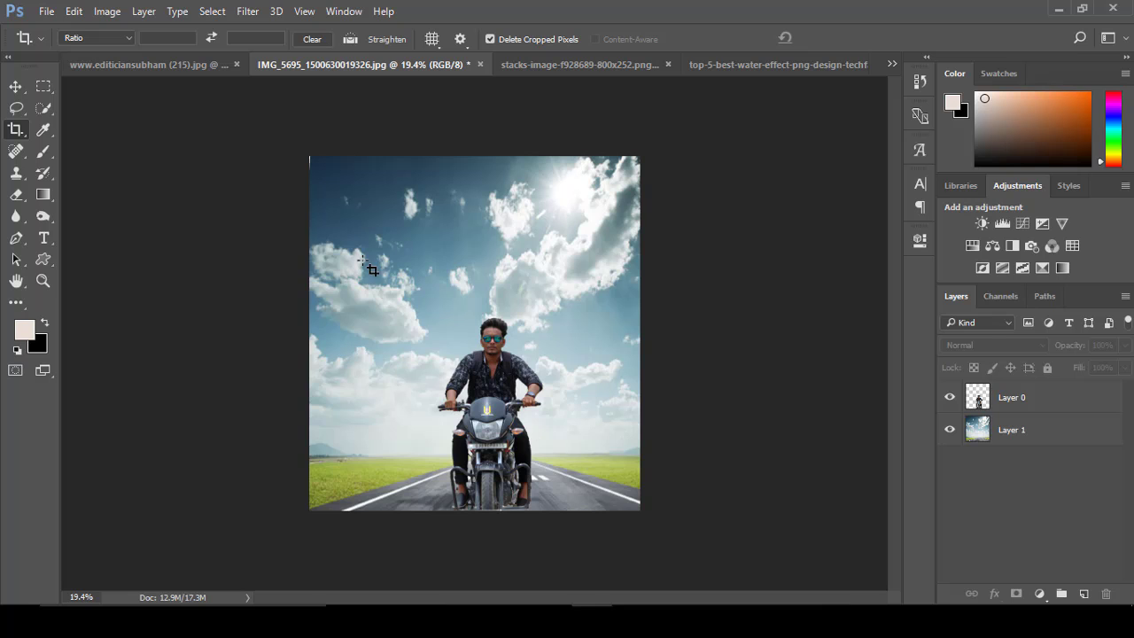
{"action": "left_click", "coordinate": [427, 308]}
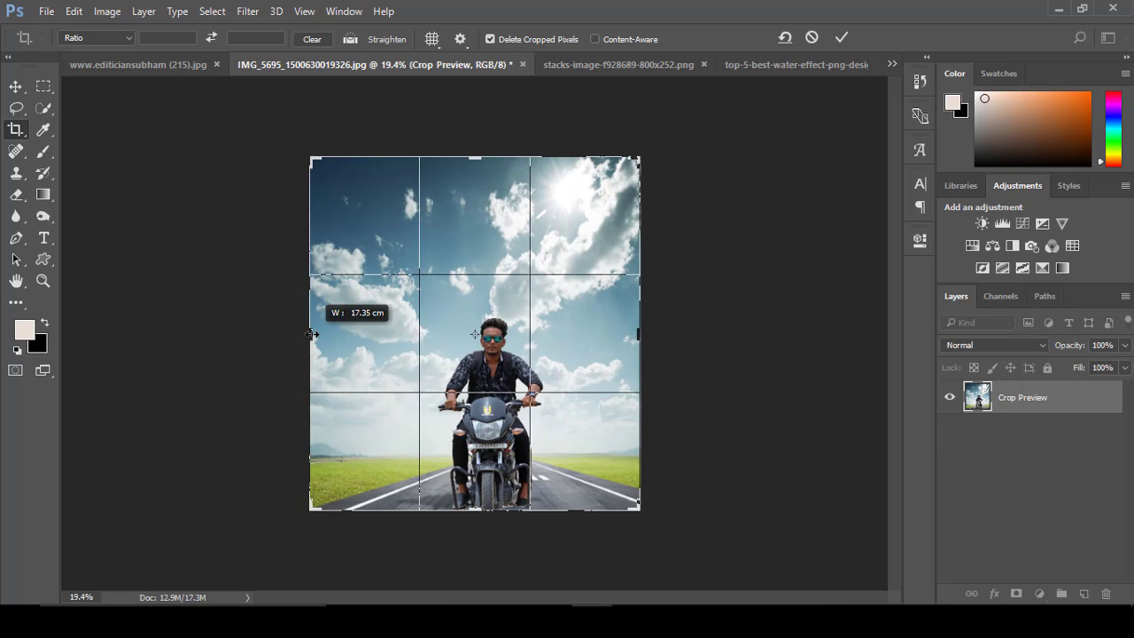
{"action": "left_click_drag", "start_coordinate": [309, 334], "coordinate": [314, 334]}
{"action": "left_click", "coordinate": [841, 39]}
{"action": "left_click", "coordinate": [512, 380]}
{"action": "key", "text": "Return"}
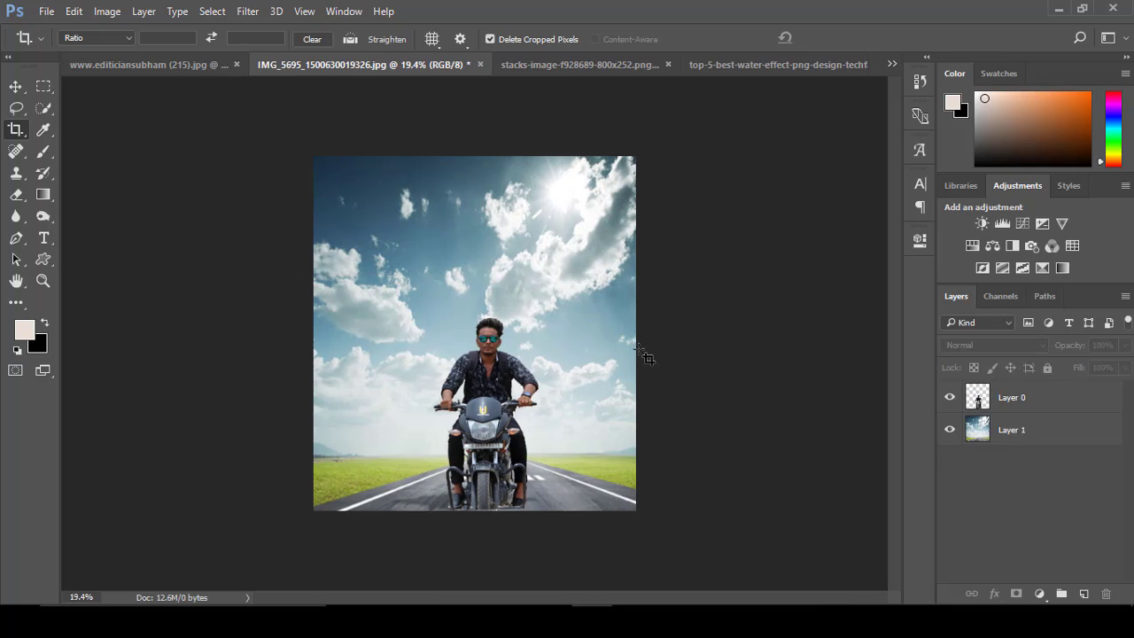
{"action": "scroll", "coordinate": [513, 376], "scroll_direction": "up", "scroll_amount": 3}
{"action": "scroll", "coordinate": [508, 363], "scroll_direction": "up", "scroll_amount": 3}
{"action": "scroll", "coordinate": [503, 341], "scroll_direction": "up", "scroll_amount": 3}
Choose the Spot Healing Brush and set its size to 13
{"action": "scroll", "coordinate": [713, 309], "scroll_direction": "up", "scroll_amount": 1}
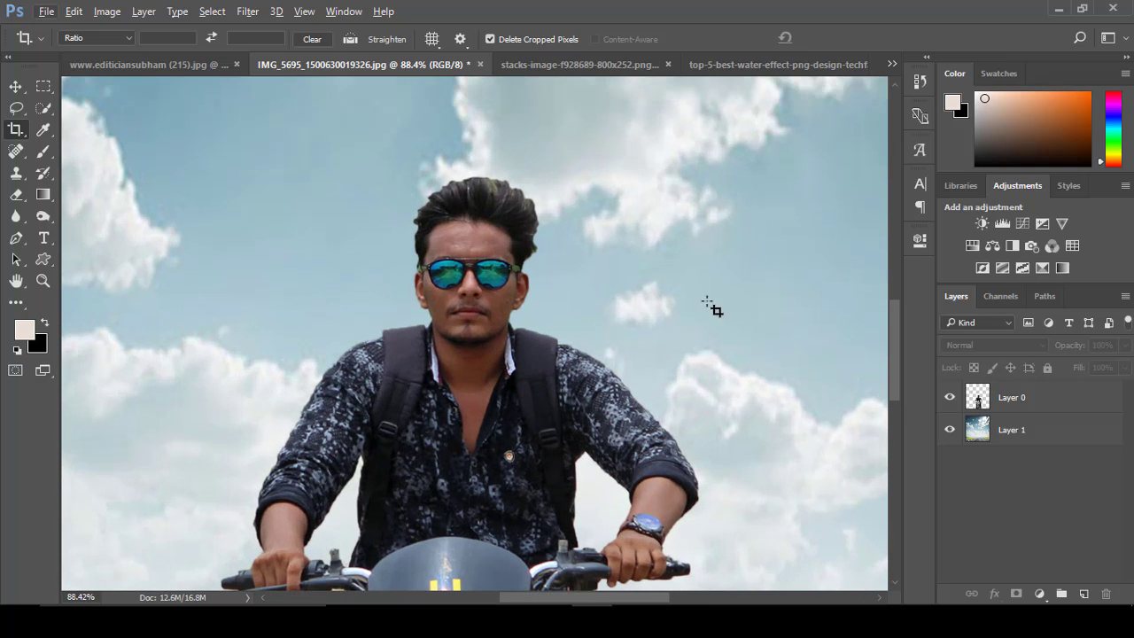
{"action": "left_click", "coordinate": [990, 401]}
{"action": "scroll", "coordinate": [526, 309], "scroll_direction": "up", "scroll_amount": 1}
{"action": "left_click", "coordinate": [15, 151]}
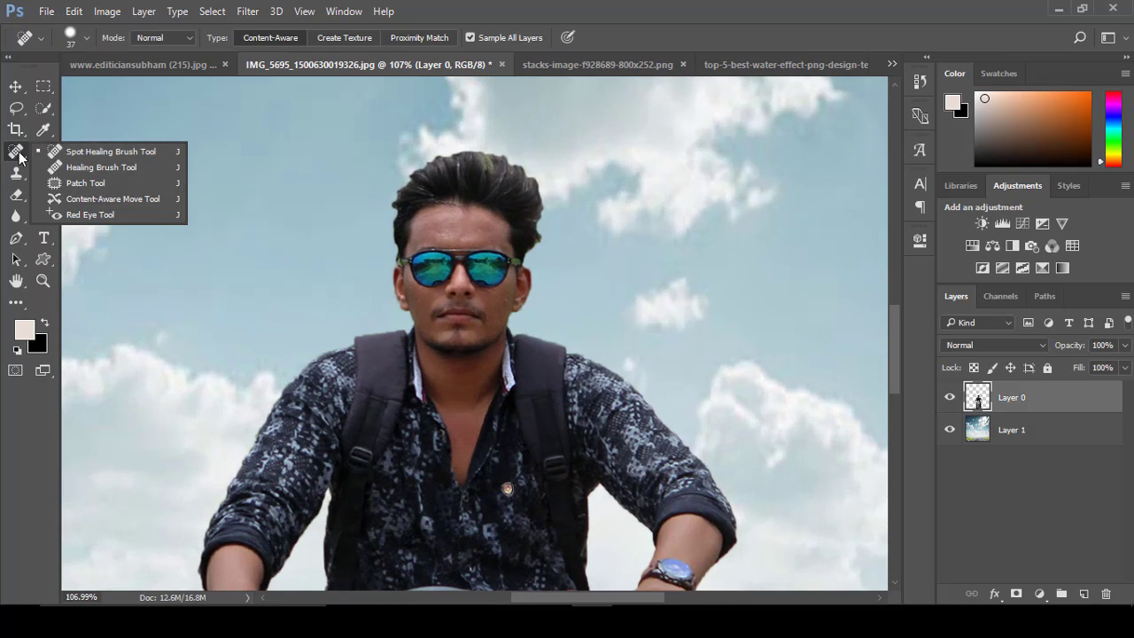
{"action": "scroll", "coordinate": [558, 297], "scroll_direction": "up", "scroll_amount": 1}
{"action": "right_click", "coordinate": [559, 296]}
{"action": "left_click_drag", "start_coordinate": [610, 328], "coordinate": [603, 330]}
{"action": "left_click", "coordinate": [540, 301]}
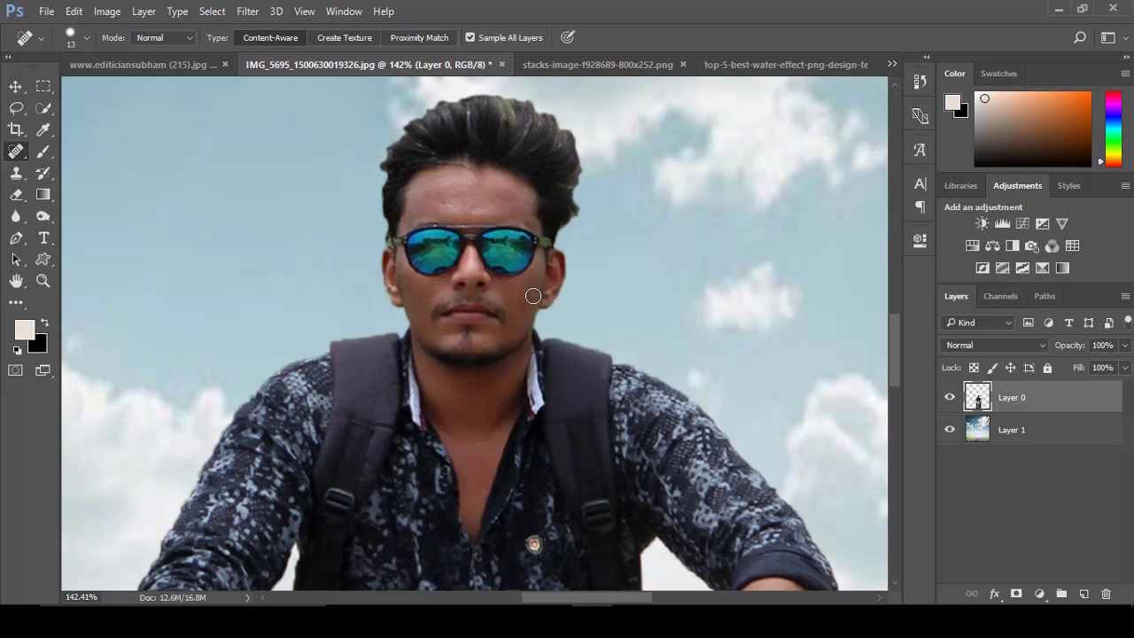
Paint a Quick Selection over the rider's face, neck, forearms and hands
{"action": "scroll", "coordinate": [441, 214], "scroll_direction": "down", "scroll_amount": 2}
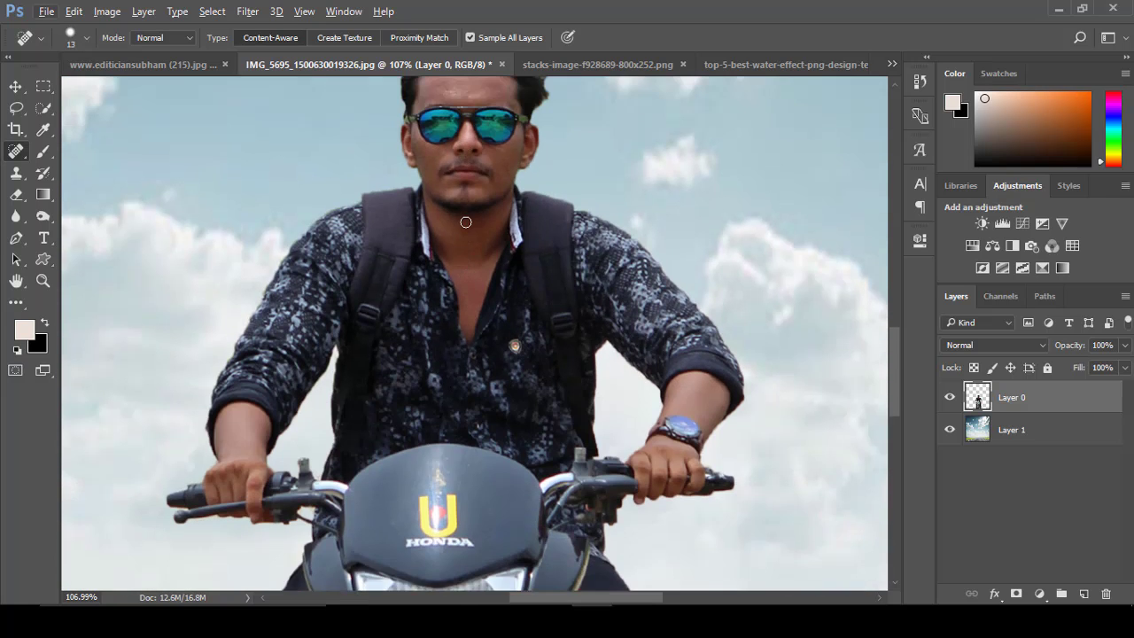
{"action": "scroll", "coordinate": [497, 207], "scroll_direction": "up", "scroll_amount": 1}
{"action": "left_click", "coordinate": [44, 109]}
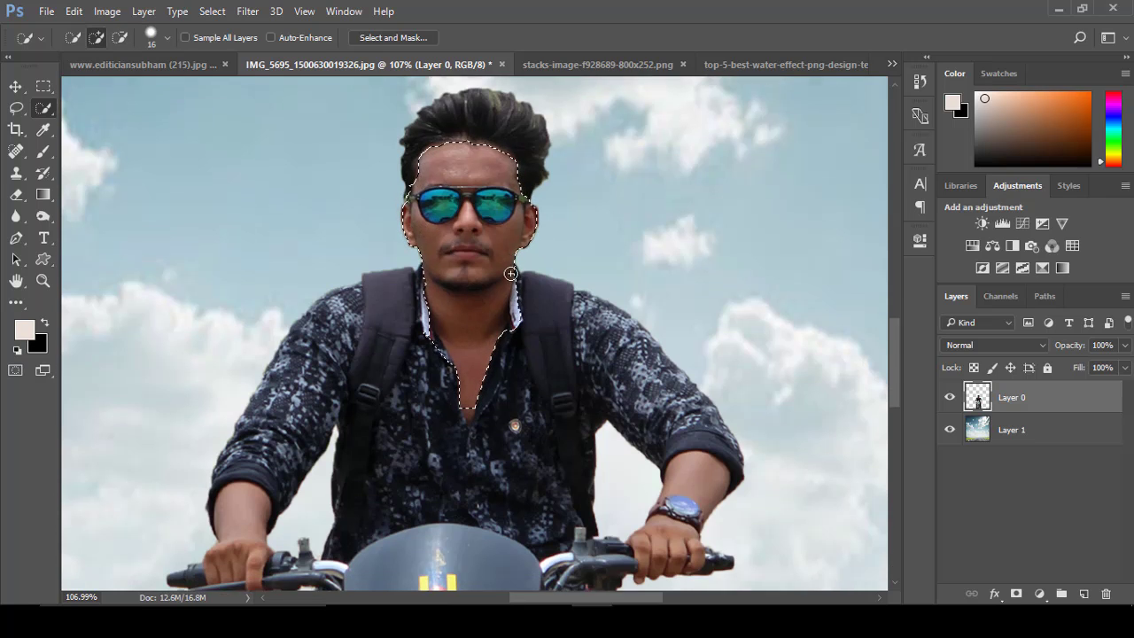
{"action": "scroll", "coordinate": [496, 266], "scroll_direction": "down", "scroll_amount": 4}
{"action": "mouse_move", "coordinate": [709, 377]}
{"action": "left_mouse_down"}
{"action": "mouse_move", "coordinate": [672, 434]}
{"action": "mouse_move", "coordinate": [712, 486]}
{"action": "left_mouse_up"}
{"action": "scroll", "coordinate": [370, 366], "scroll_direction": "down", "scroll_amount": 3}
{"action": "left_click_drag", "start_coordinate": [186, 408], "coordinate": [237, 341]}
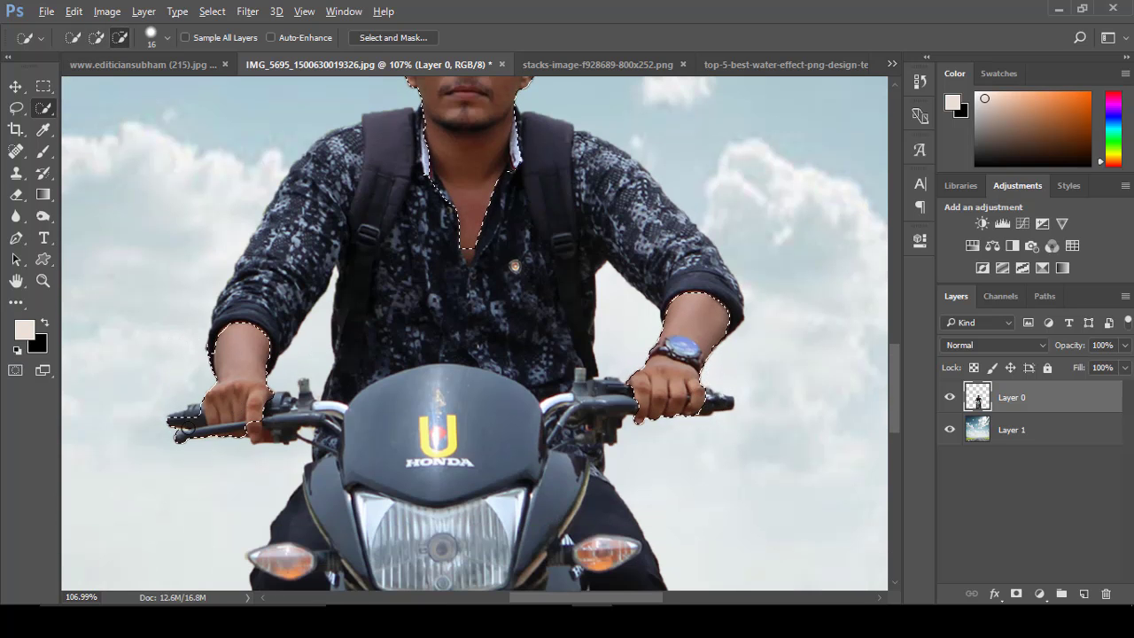
Subtract the legs and shoes from the skin selection, keeping the ankles, and zoom out
{"action": "scroll", "coordinate": [296, 443], "scroll_direction": "down", "scroll_amount": 5}
{"action": "scroll", "coordinate": [295, 452], "scroll_direction": "up", "scroll_amount": 1}
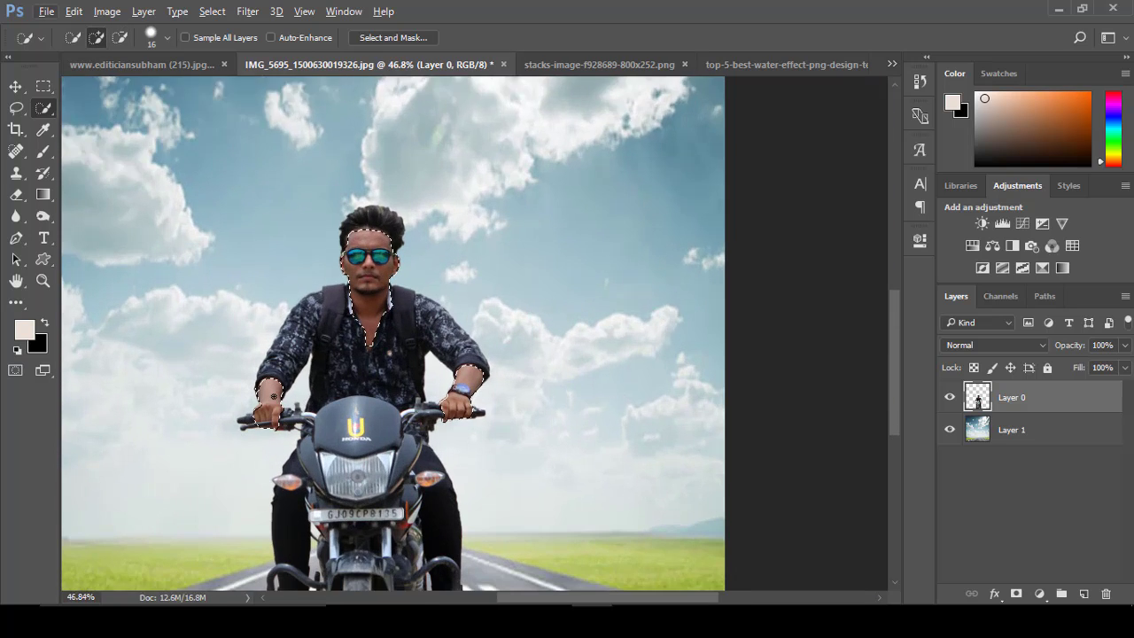
{"action": "scroll", "coordinate": [294, 461], "scroll_direction": "up", "scroll_amount": 2}
{"action": "scroll", "coordinate": [294, 473], "scroll_direction": "up", "scroll_amount": 2}
{"action": "left_click_drag", "start_coordinate": [297, 463], "coordinate": [307, 516]}
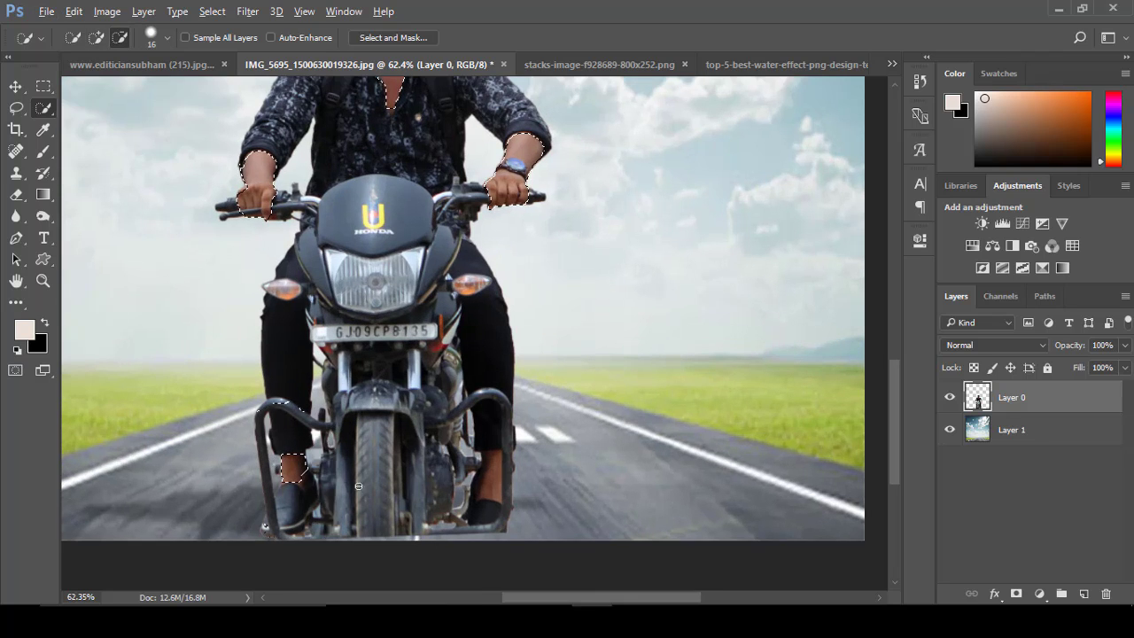
{"action": "scroll", "coordinate": [489, 460], "scroll_direction": "down", "scroll_amount": 2}
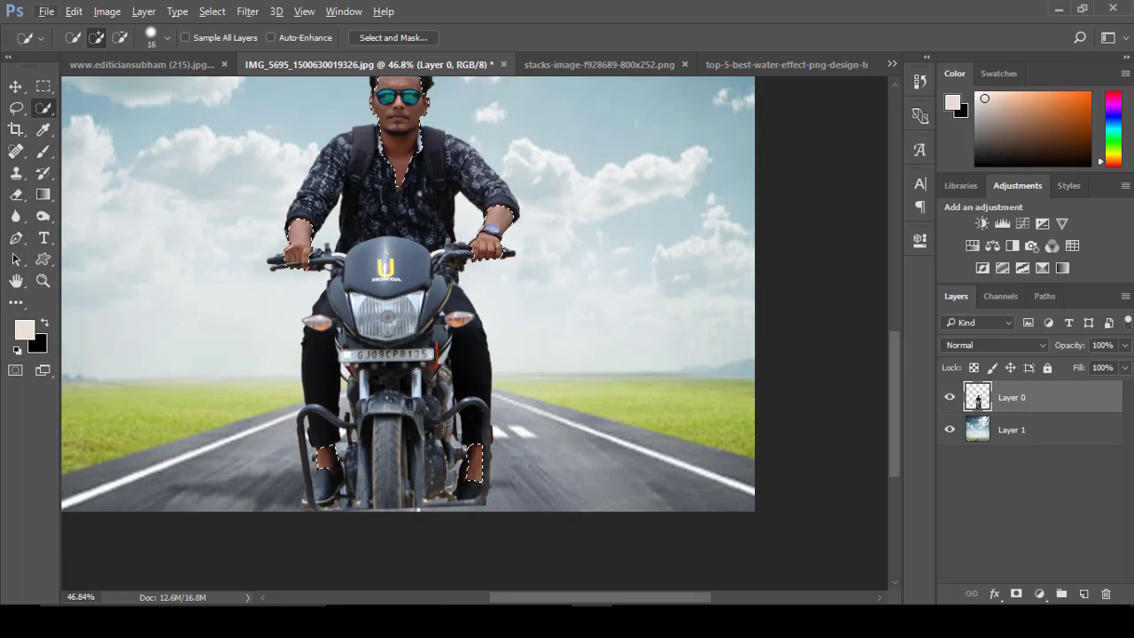
{"action": "scroll", "coordinate": [388, 256], "scroll_direction": "up", "scroll_amount": 2}
{"action": "scroll", "coordinate": [389, 256], "scroll_direction": "up", "scroll_amount": 2}
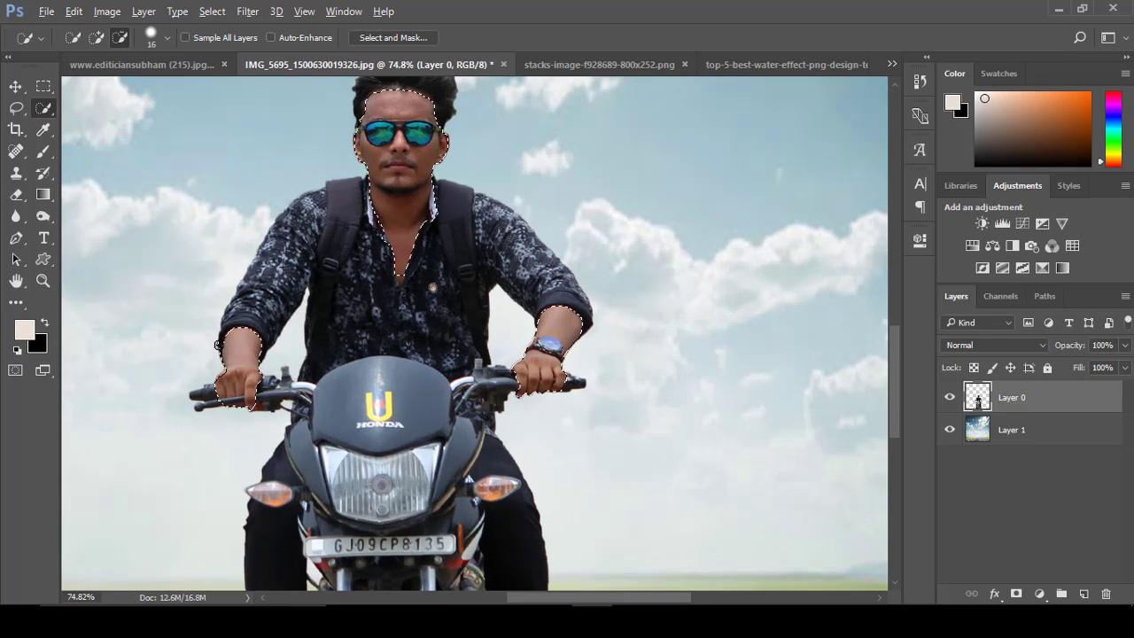
{"action": "key", "text": "ctrl+minus"}
Feather the skin selection by 2 pixels
{"action": "left_click", "coordinate": [107, 11]}
{"action": "mouse_move", "coordinate": [132, 52]}
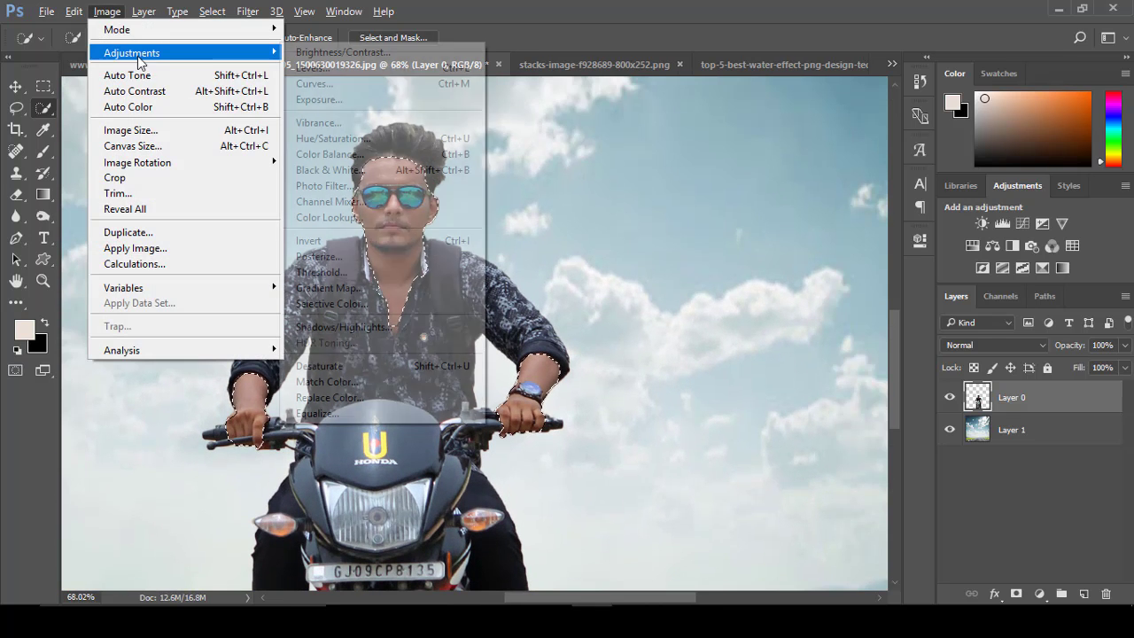
{"action": "key", "text": "Escape"}
{"action": "scroll", "coordinate": [399, 106], "scroll_direction": "up", "scroll_amount": 1}
{"action": "right_click", "coordinate": [416, 217]}
{"action": "left_click", "coordinate": [528, 259]}
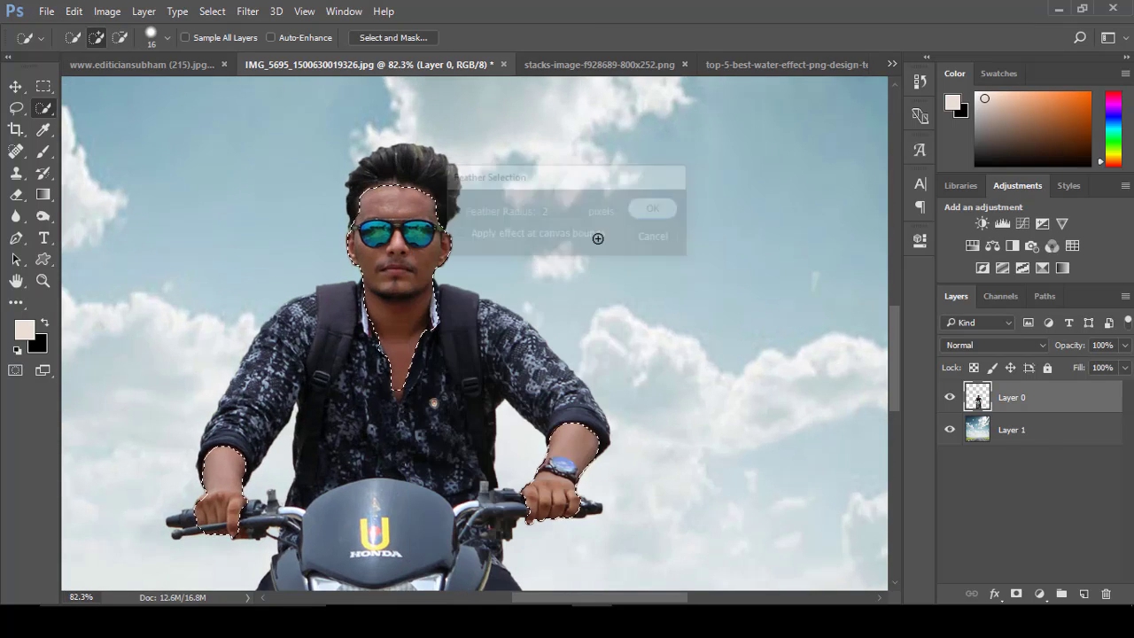
{"action": "key", "text": "Escape"}
{"action": "scroll", "coordinate": [597, 240], "scroll_direction": "down", "scroll_amount": 1}
Copy the feathered skin selection onto its own new Layer 2
{"action": "left_click", "coordinate": [107, 10]}
{"action": "left_click", "coordinate": [353, 82]}
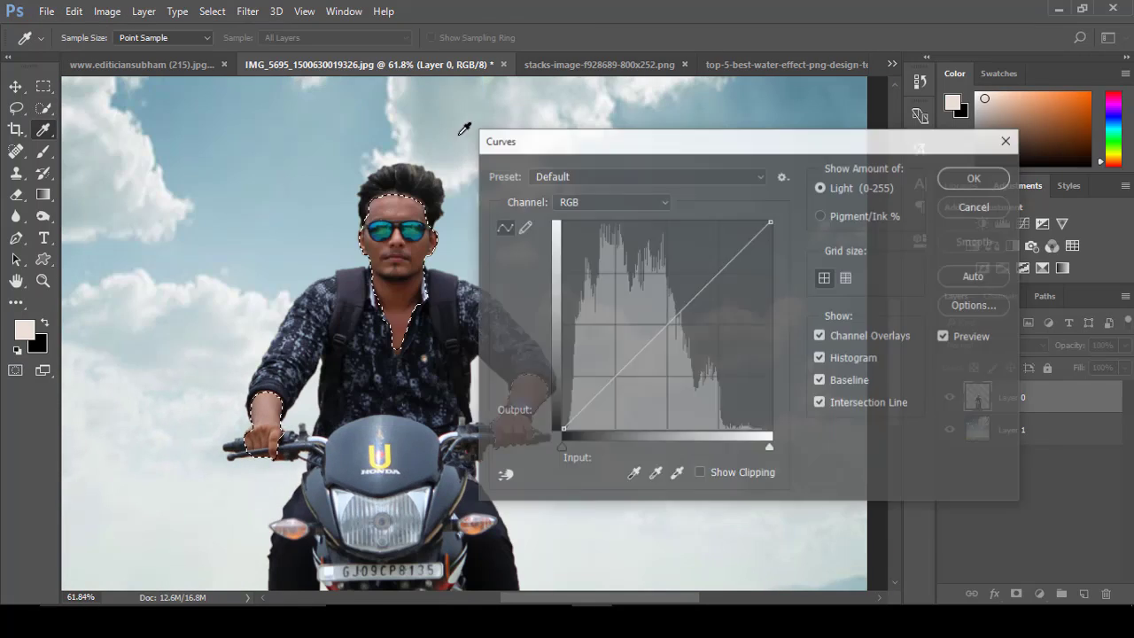
{"action": "left_click", "coordinate": [975, 208]}
{"action": "key", "text": "ctrl+j"}
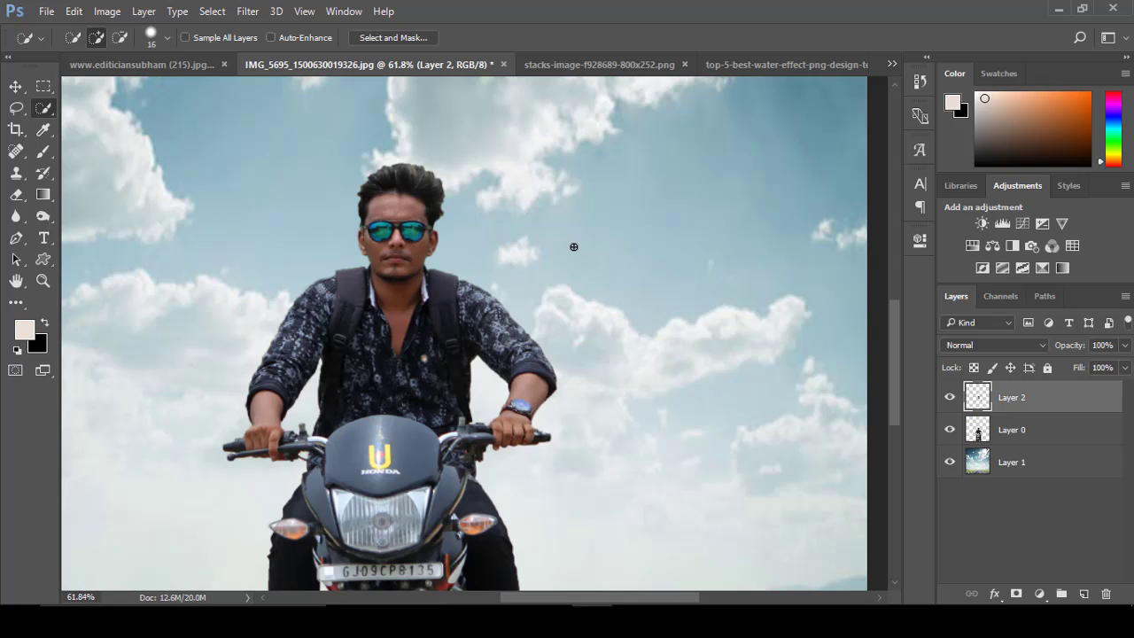
Brighten Layer 2 with Brightness/Contrast: brightness 49, contrast -5
{"action": "left_click", "coordinate": [107, 10]}
{"action": "mouse_move", "coordinate": [131, 53]}
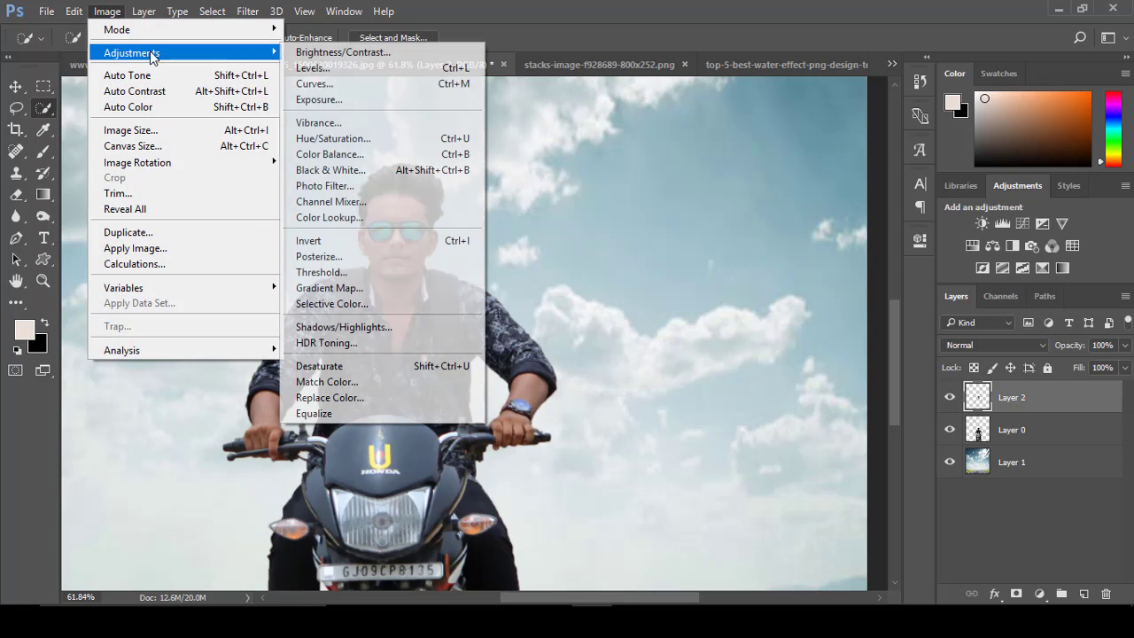
{"action": "left_click", "coordinate": [292, 48]}
{"action": "left_click_drag", "start_coordinate": [906, 192], "coordinate": [935, 194]}
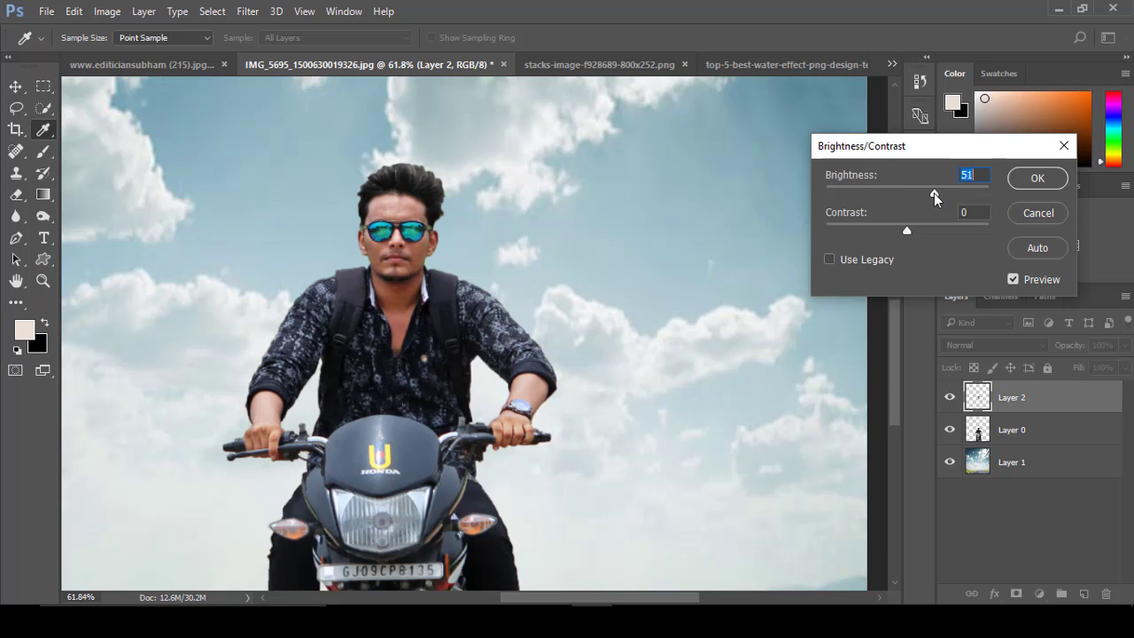
{"action": "left_click_drag", "start_coordinate": [906, 234], "coordinate": [899, 234]}
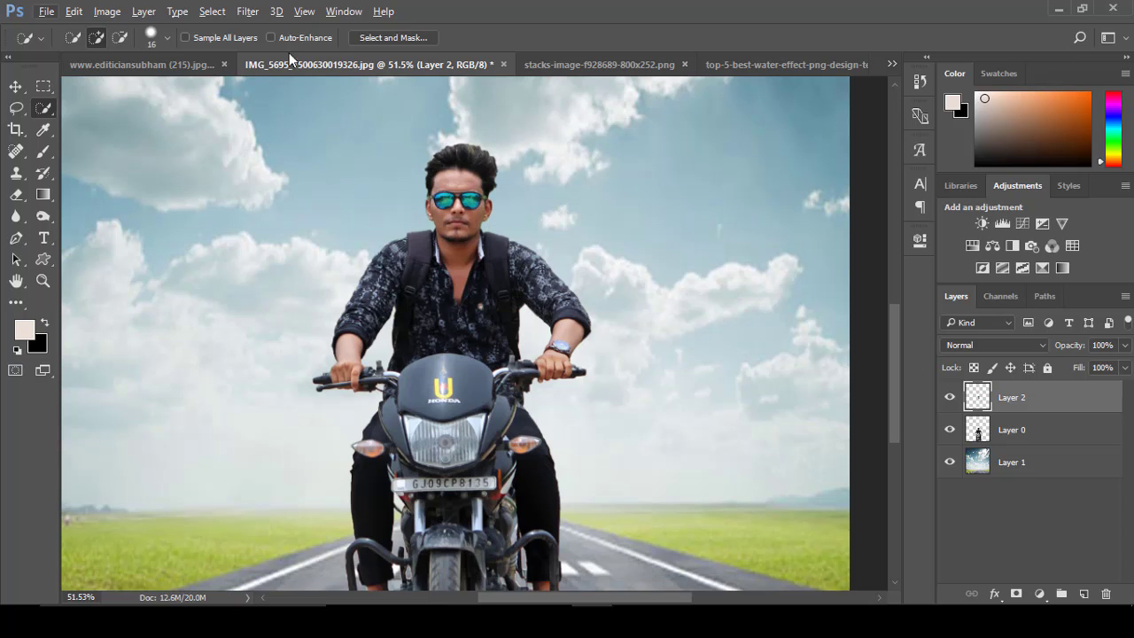
{"action": "left_click", "coordinate": [248, 10]}
In Camera Raw, raise Oranges luminance to +62 and boost yellow saturation
{"action": "left_click", "coordinate": [279, 107]}
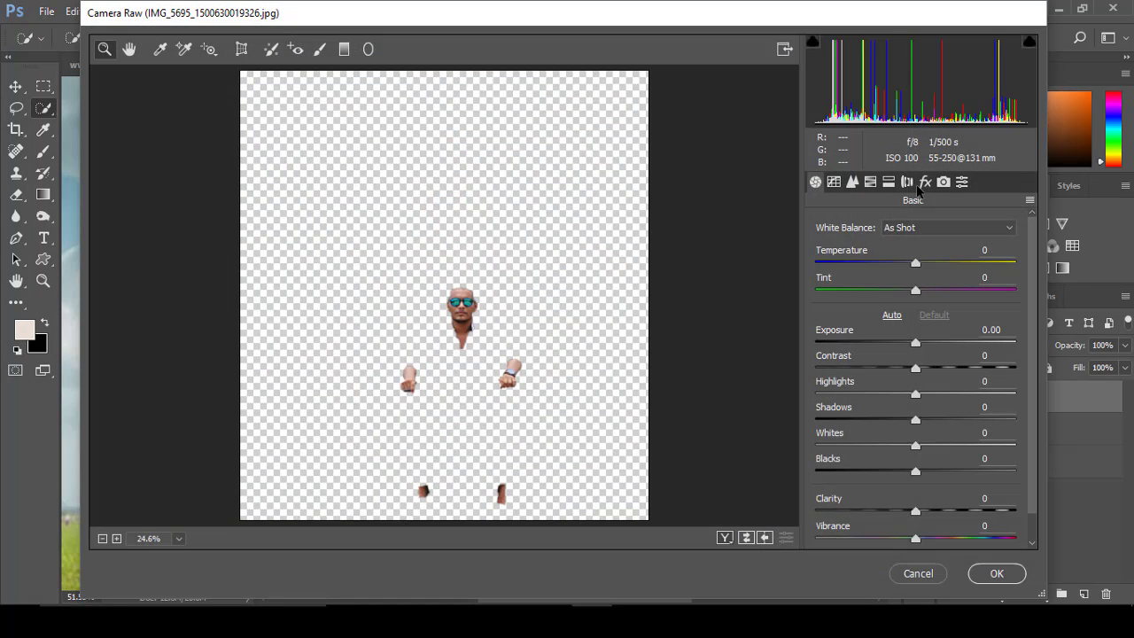
{"action": "left_click", "coordinate": [871, 182]}
{"action": "left_click_drag", "start_coordinate": [443, 470], "coordinate": [499, 304]}
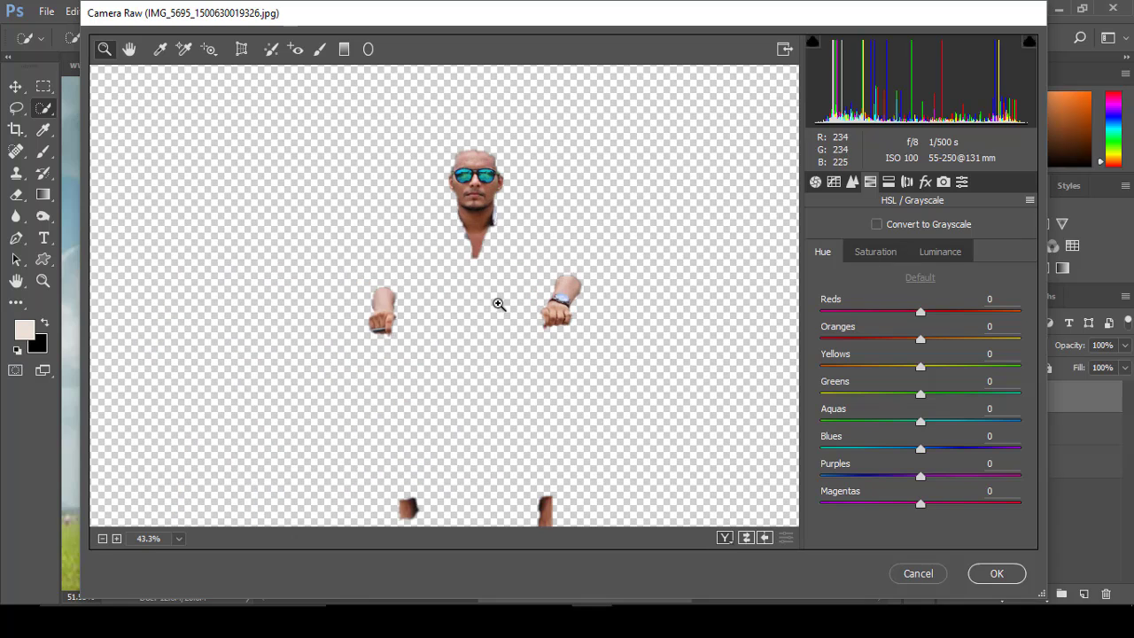
{"action": "left_click", "coordinate": [889, 182]}
{"action": "left_click", "coordinate": [871, 182]}
{"action": "left_click", "coordinate": [940, 252]}
{"action": "mouse_move", "coordinate": [920, 340]}
{"action": "left_mouse_down"}
{"action": "mouse_move", "coordinate": [968, 345]}
{"action": "mouse_move", "coordinate": [908, 345]}
{"action": "mouse_move", "coordinate": [932, 316]}
{"action": "left_mouse_up"}
{"action": "left_click", "coordinate": [875, 251]}
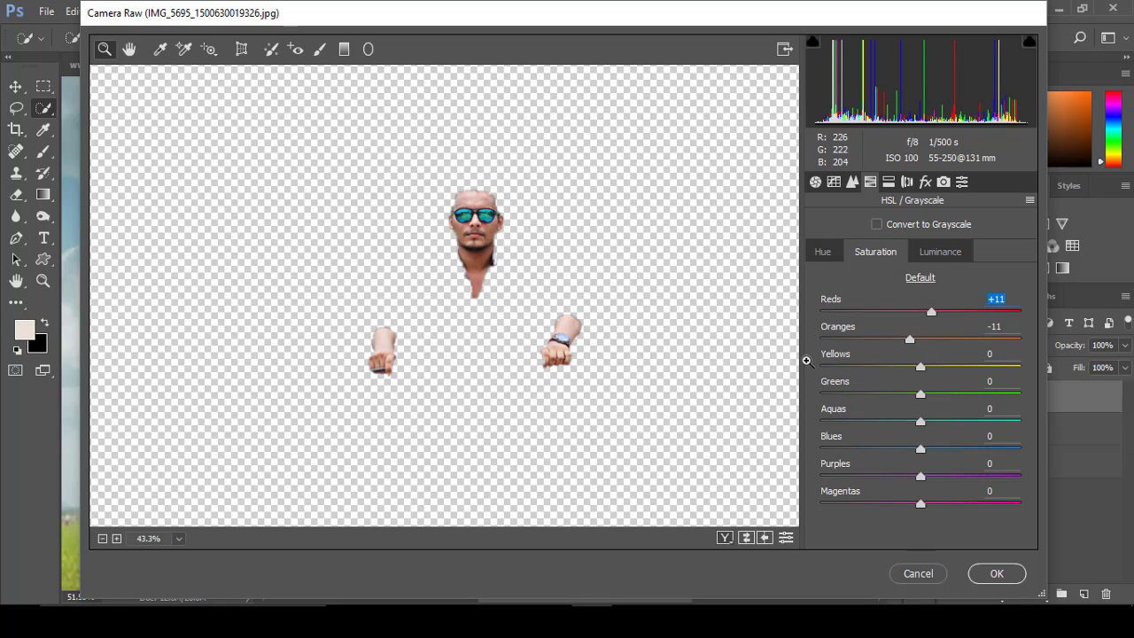
{"action": "left_click_drag", "start_coordinate": [921, 367], "coordinate": [948, 369]}
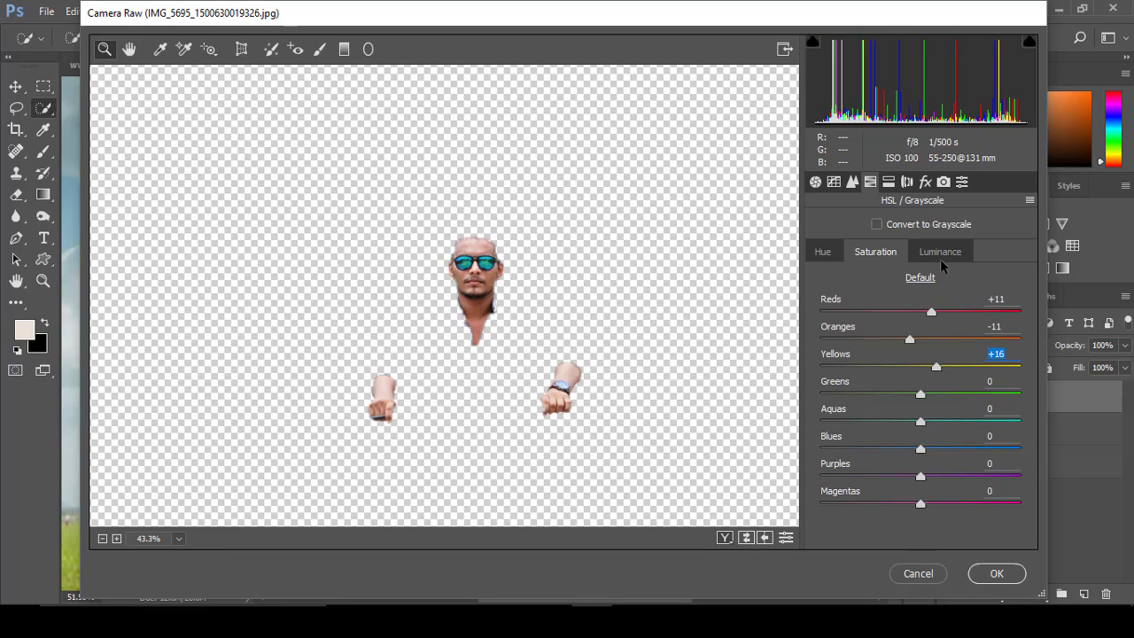
{"action": "left_click", "coordinate": [940, 257]}
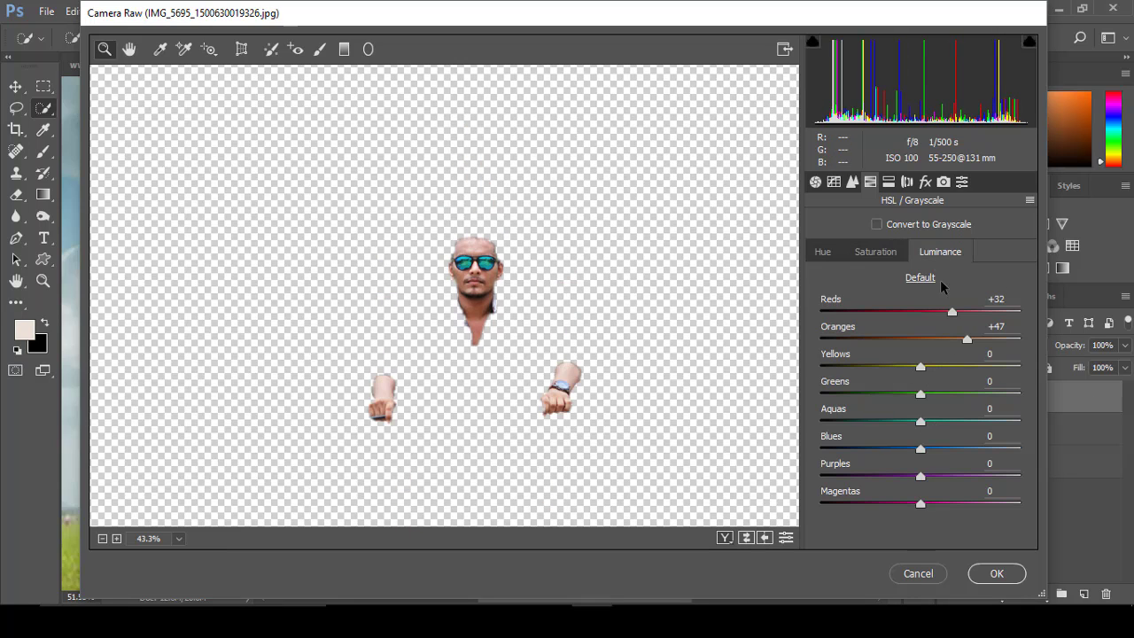
{"action": "key", "text": "Up"}
{"action": "key", "text": "Up"}
{"action": "key", "text": "Up"}
{"action": "key", "text": "Up"}
{"action": "key", "text": "Up"}
{"action": "key", "text": "Up"}
{"action": "key", "text": "Up"}
{"action": "key", "text": "Up"}
{"action": "key", "text": "Up"}
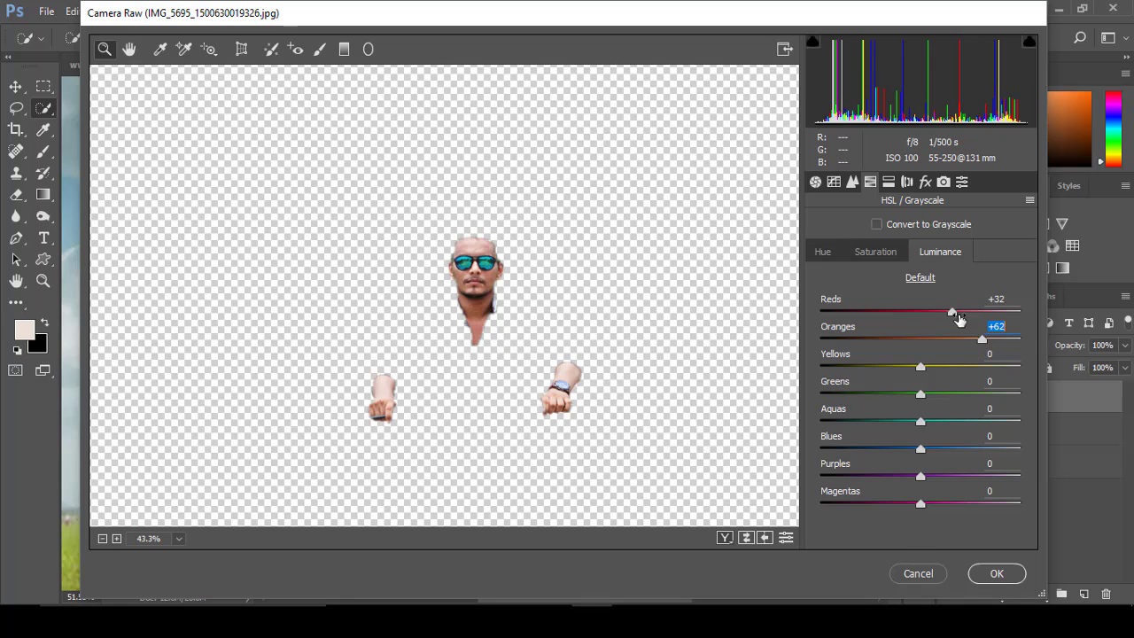
Set highlights to -31, lift shadows, add red saturation, light sharpening and noise reduction, then apply
{"action": "left_click", "coordinate": [834, 182]}
{"action": "mouse_move", "coordinate": [915, 494]}
{"action": "left_mouse_down"}
{"action": "mouse_move", "coordinate": [884, 494]}
{"action": "mouse_move", "coordinate": [934, 548]}
{"action": "left_mouse_up"}
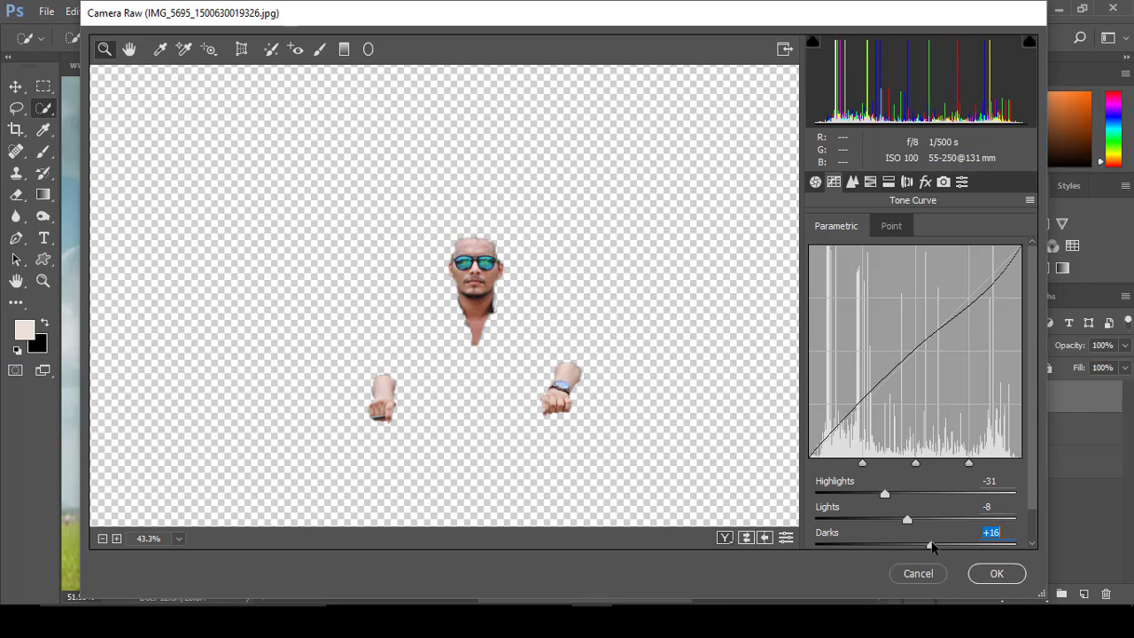
{"action": "left_click", "coordinate": [815, 182]}
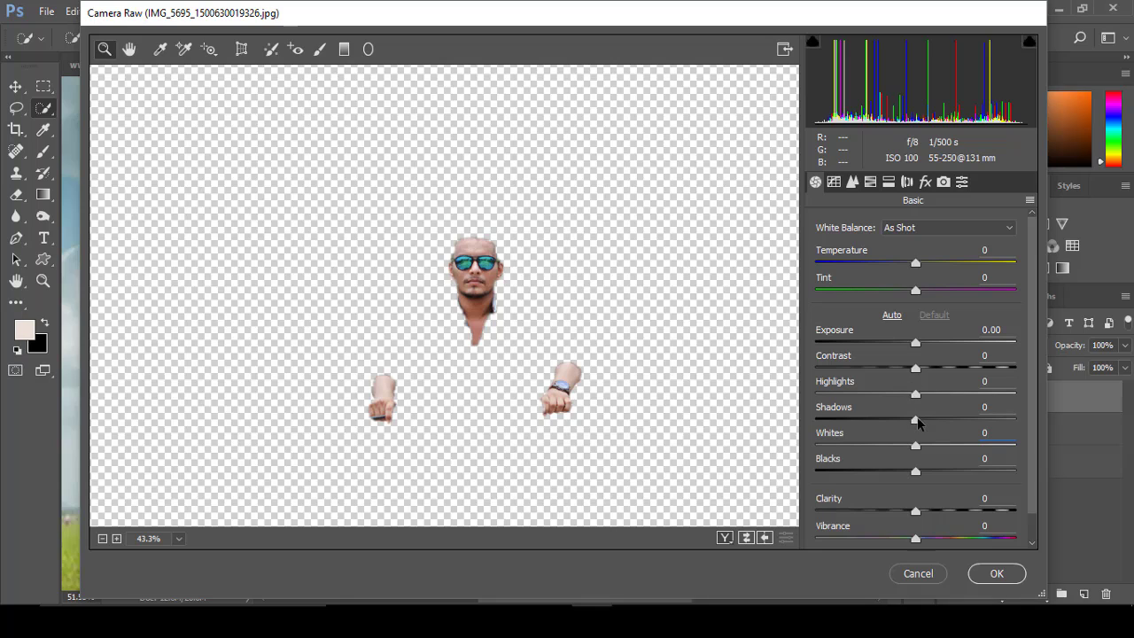
{"action": "left_click_drag", "start_coordinate": [917, 424], "coordinate": [931, 424]}
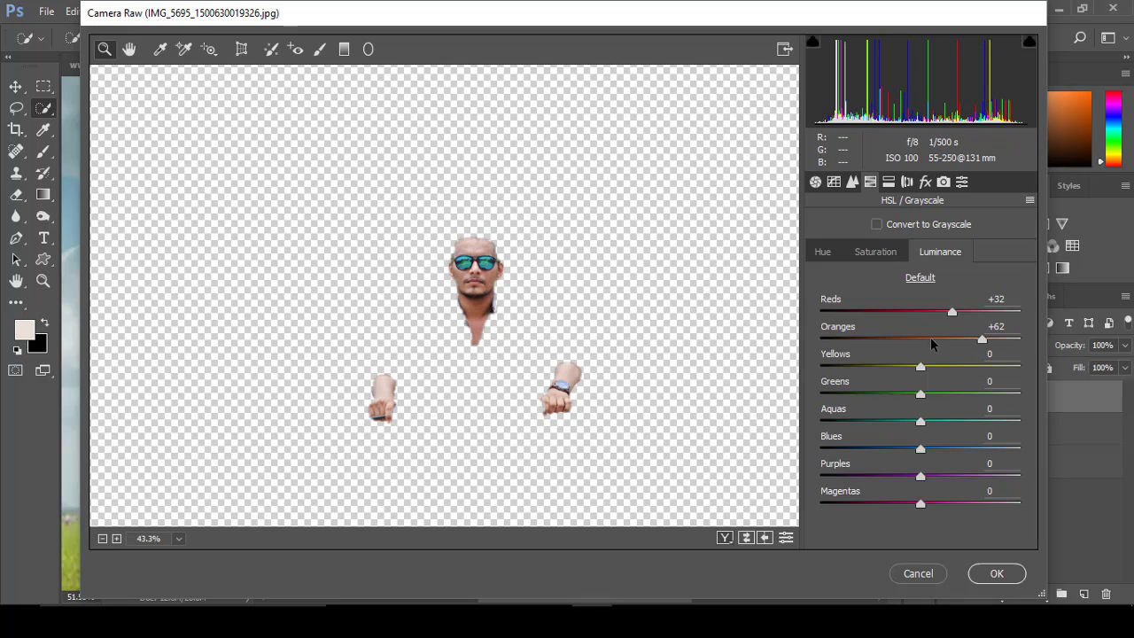
{"action": "left_click", "coordinate": [875, 252]}
{"action": "left_click_drag", "start_coordinate": [968, 319], "coordinate": [949, 320]}
{"action": "left_click", "coordinate": [852, 182]}
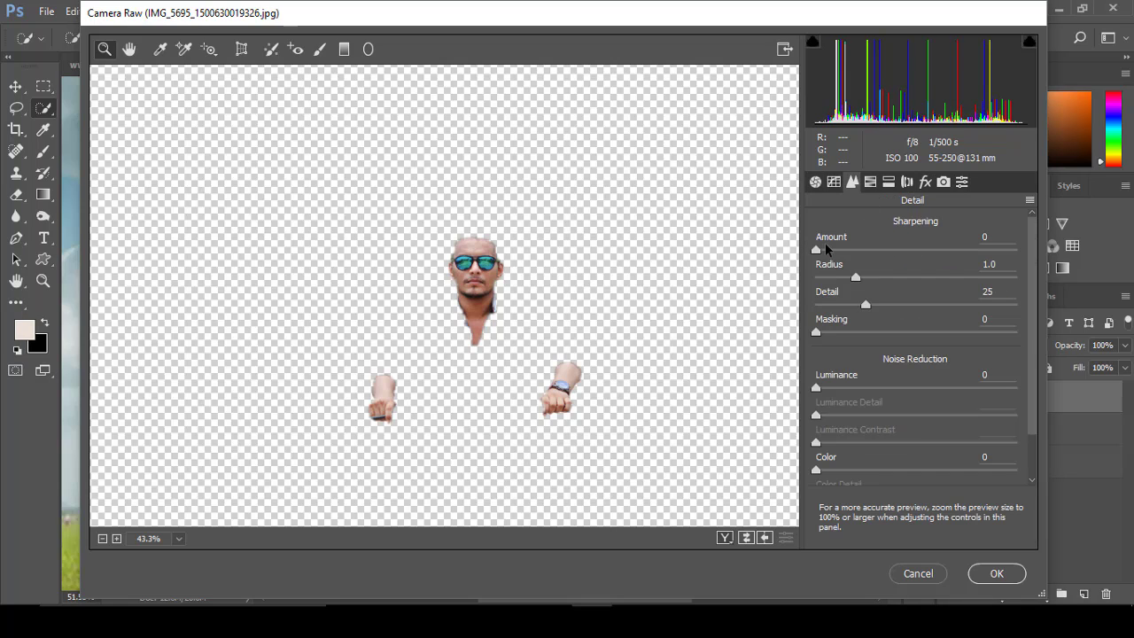
{"action": "left_click_drag", "start_coordinate": [816, 250], "coordinate": [830, 250]}
{"action": "left_click_drag", "start_coordinate": [816, 388], "coordinate": [831, 388]}
{"action": "left_click", "coordinate": [981, 567]}
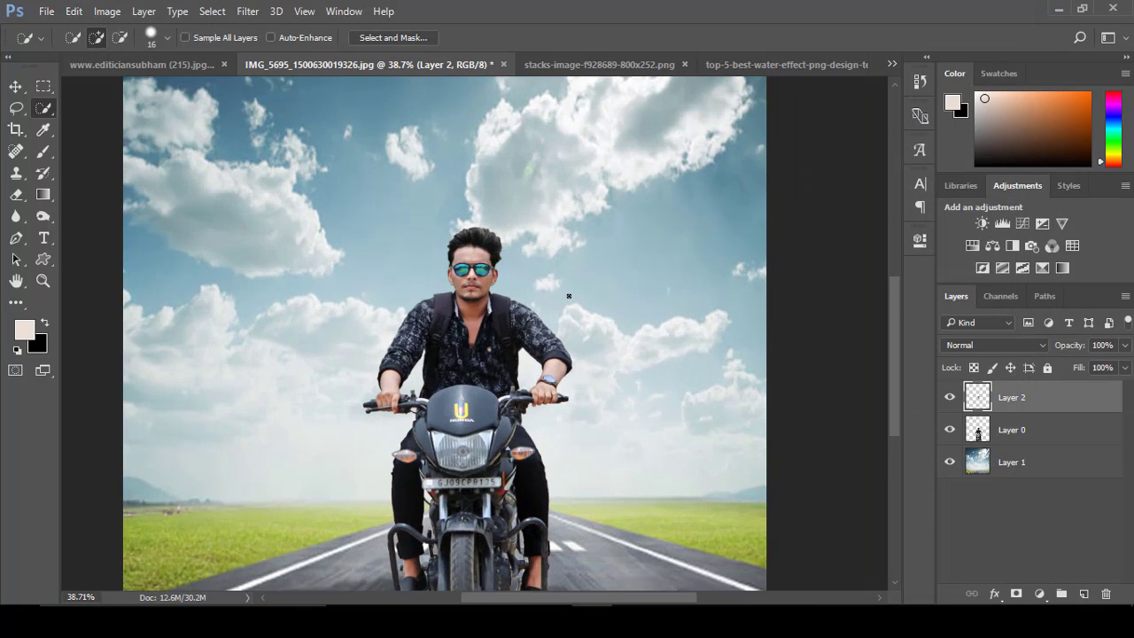
Toggle the retouched skin layer off and on to compare the result
{"action": "left_click", "coordinate": [949, 398]}
{"action": "left_click", "coordinate": [949, 398]}
{"action": "scroll", "coordinate": [560, 282], "scroll_direction": "down", "scroll_amount": 2}
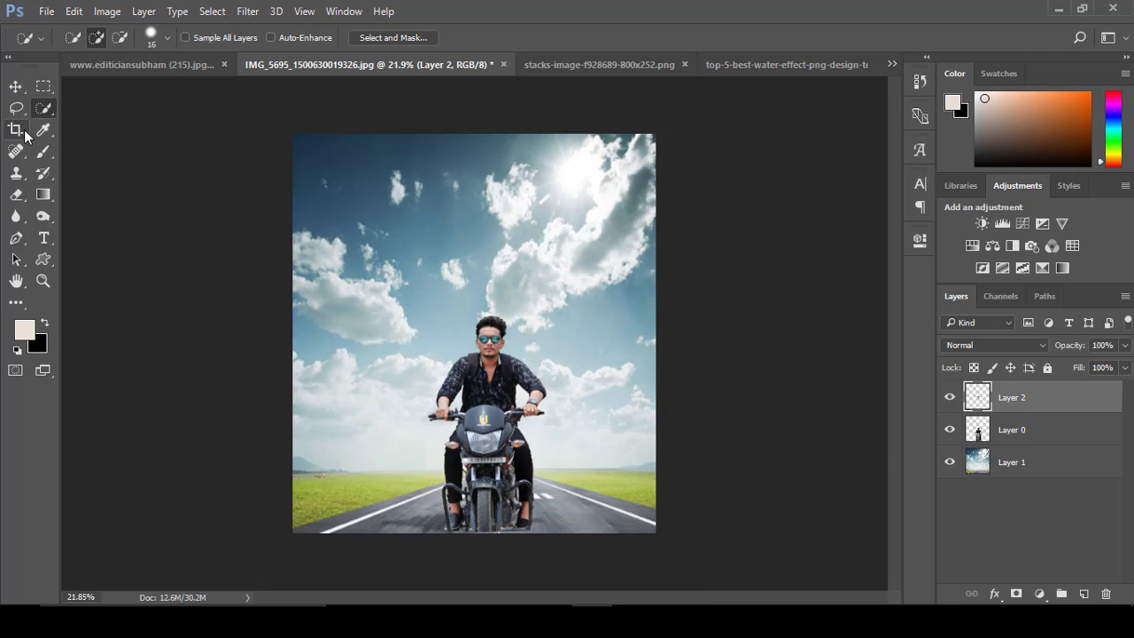
Crop a strip off the left side and top of the image
{"action": "left_click", "coordinate": [15, 130]}
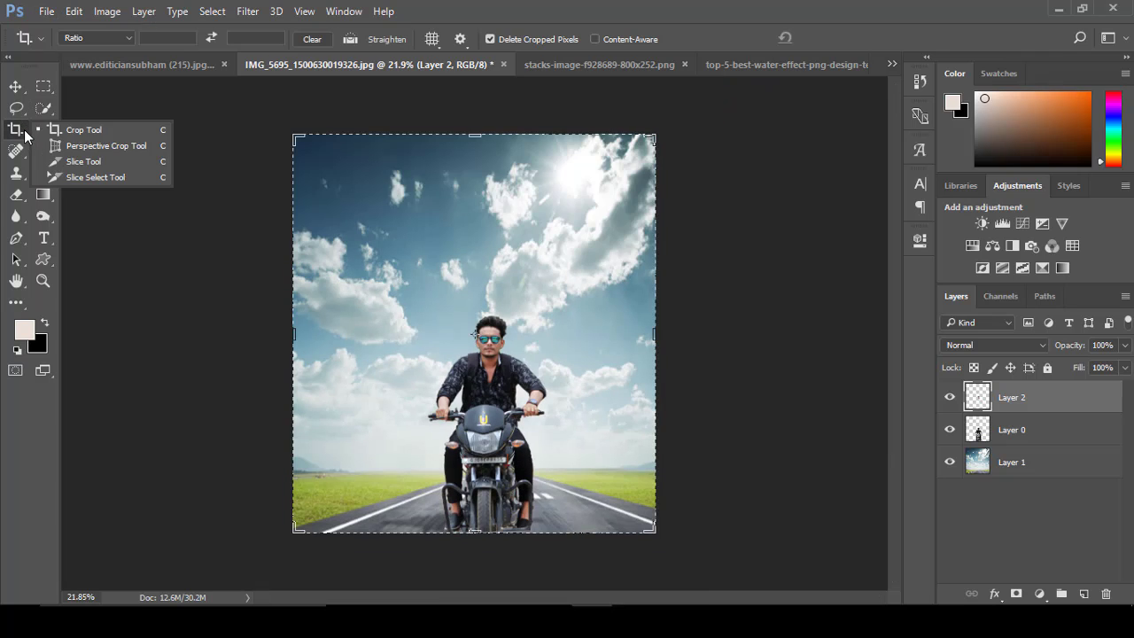
{"action": "left_click_drag", "start_coordinate": [295, 333], "coordinate": [307, 332]}
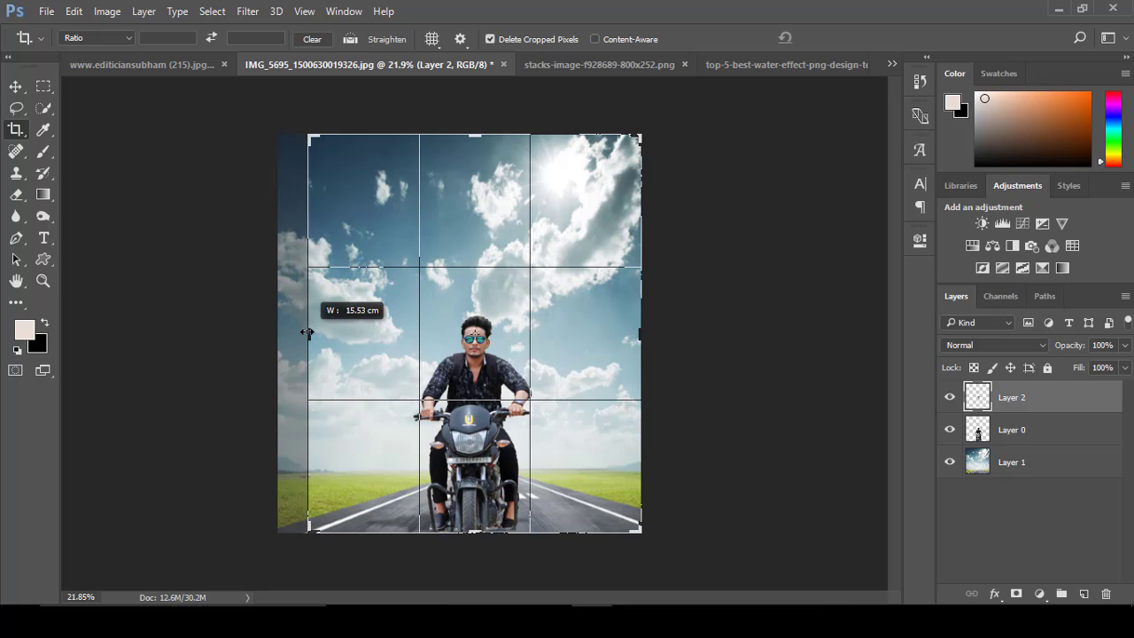
{"action": "left_click_drag", "start_coordinate": [475, 135], "coordinate": [476, 151]}
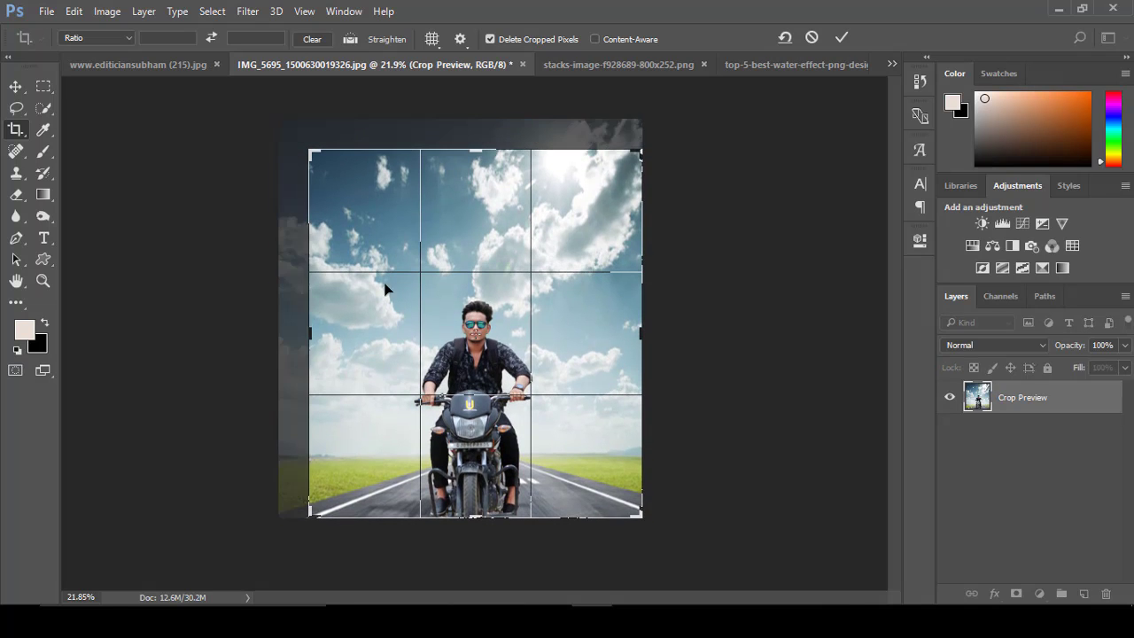
{"action": "key", "text": "Return"}
{"action": "key", "text": "ctrl+0"}
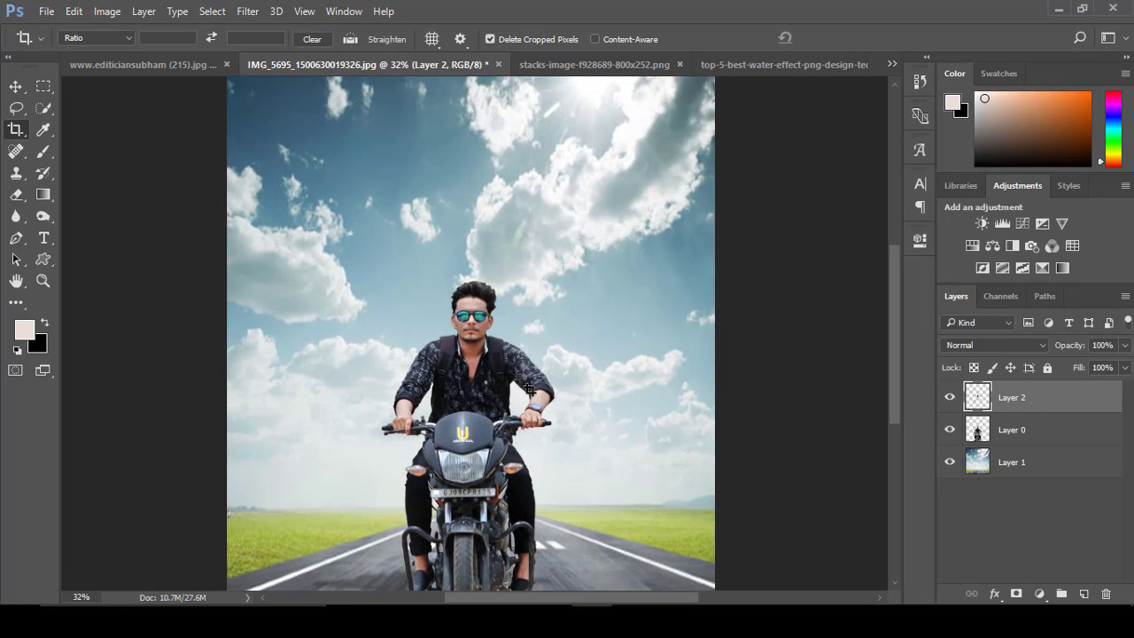
{"action": "scroll", "coordinate": [640, 441], "scroll_direction": "down", "scroll_amount": 1}
{"action": "scroll", "coordinate": [567, 445], "scroll_direction": "up", "scroll_amount": 2, "text": "alt"}
{"action": "scroll", "coordinate": [505, 447], "scroll_direction": "down", "scroll_amount": 3, "text": "alt"}
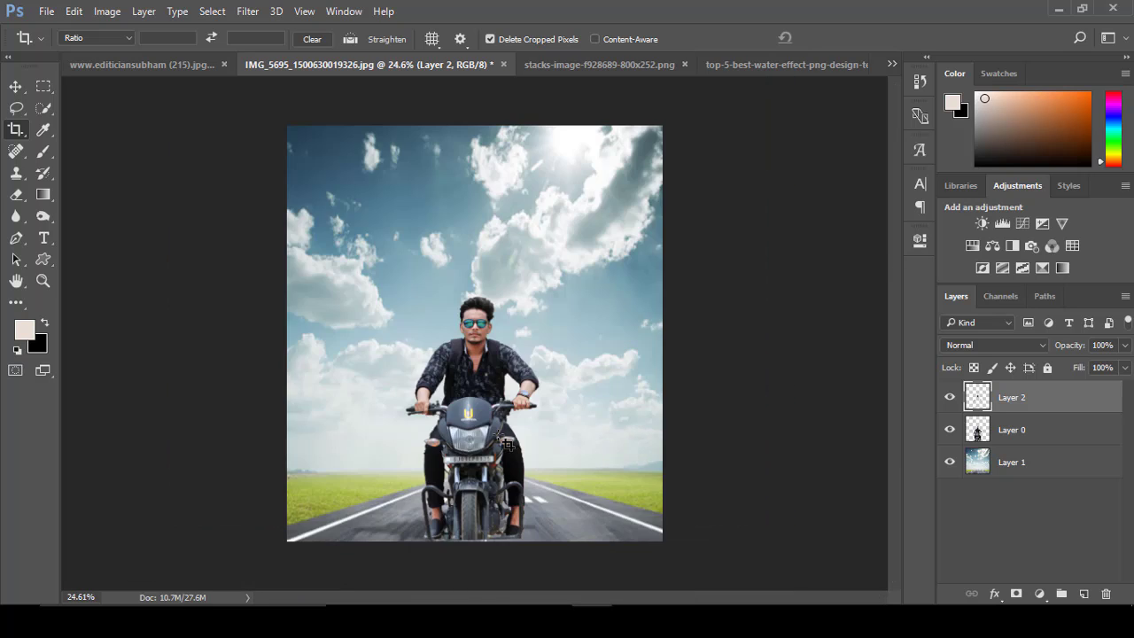
{"action": "scroll", "coordinate": [503, 434], "scroll_direction": "down", "scroll_amount": 2, "text": "alt"}
{"action": "scroll", "coordinate": [502, 429], "scroll_direction": "up", "scroll_amount": 1, "text": "alt"}
{"action": "scroll", "coordinate": [492, 443], "scroll_direction": "up", "scroll_amount": 1, "text": "alt"}
{"action": "scroll", "coordinate": [496, 439], "scroll_direction": "up", "scroll_amount": 1, "text": "alt"}
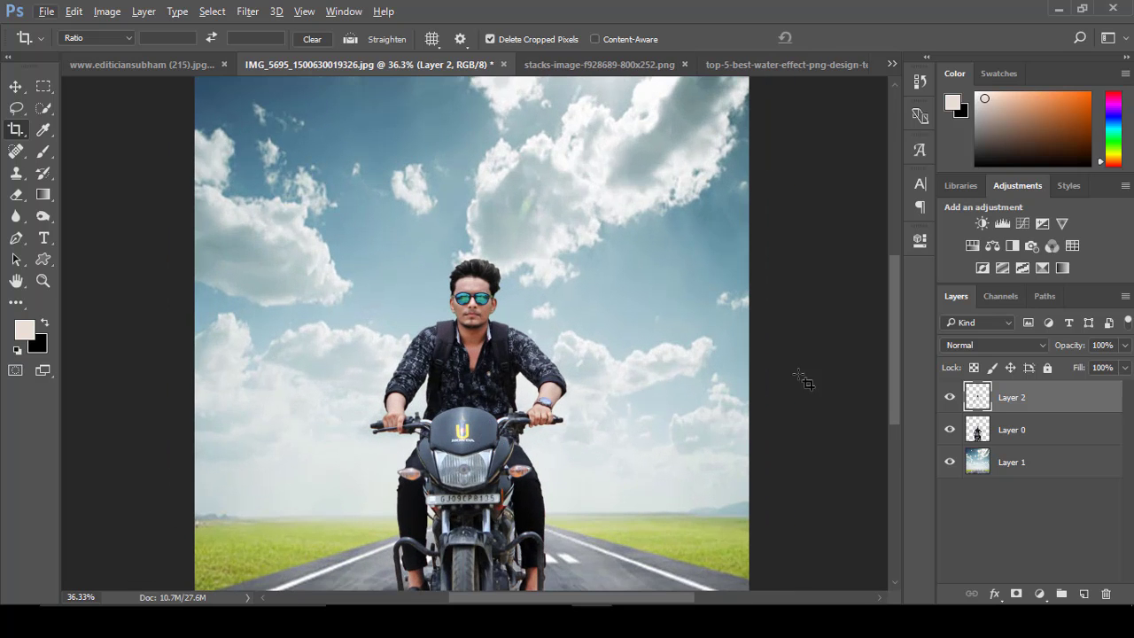
{"action": "scroll", "coordinate": [894, 381], "scroll_direction": "up", "scroll_amount": 1}
Merge the rider layer into Layer 2 and enlarge it to about 107.5%
{"action": "key", "text": "v"}
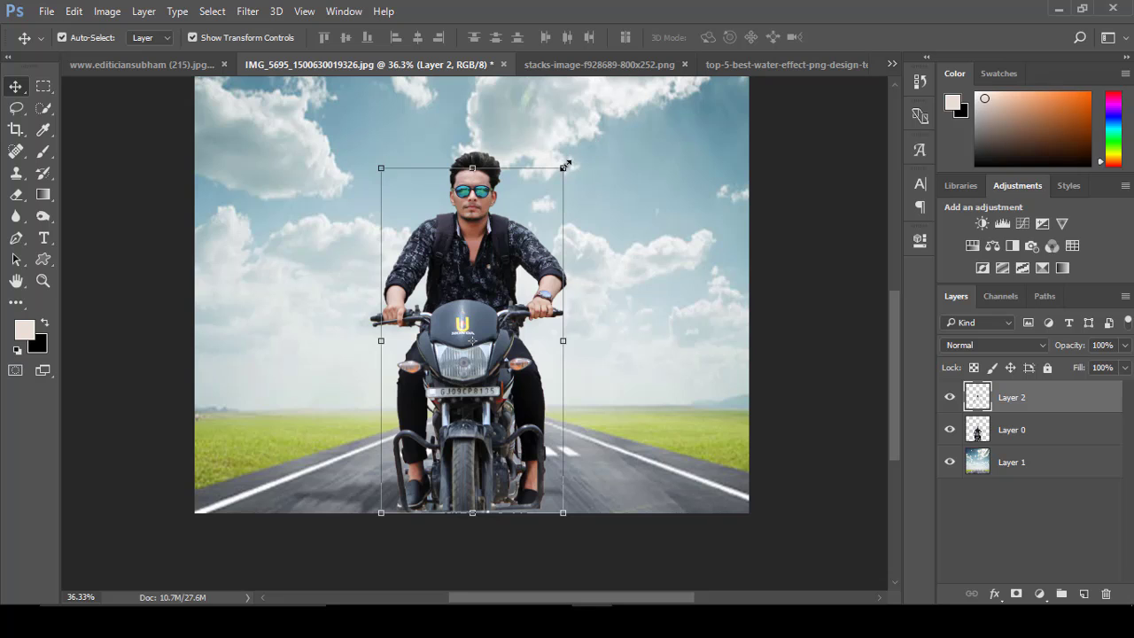
{"action": "left_click", "coordinate": [1022, 438], "text": "ctrl"}
{"action": "key", "text": "ctrl+e"}
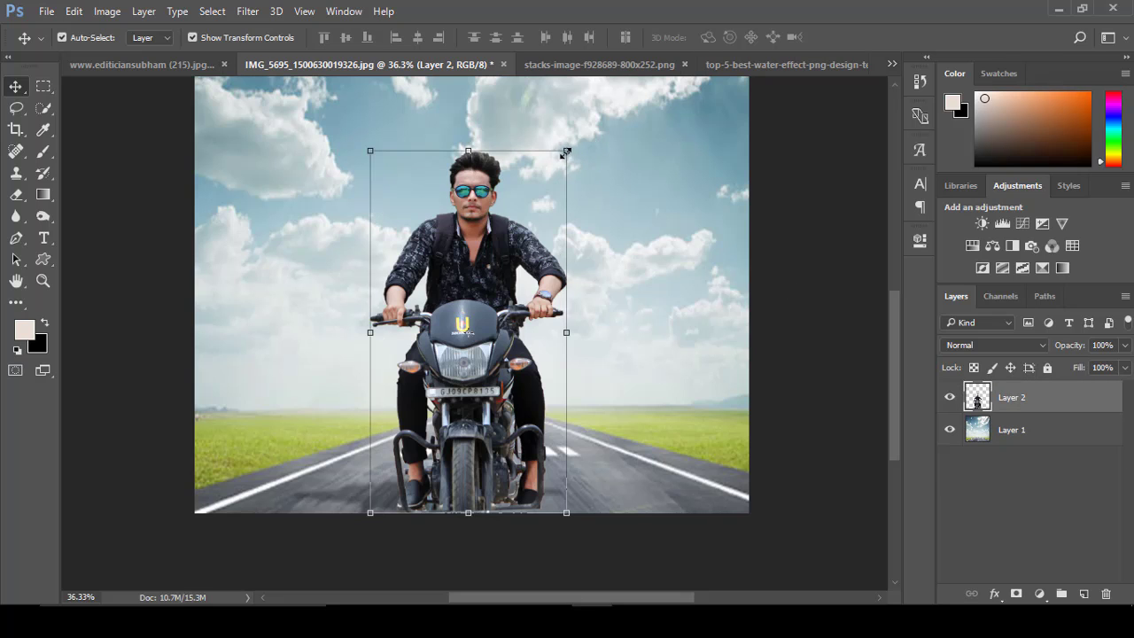
{"action": "left_click_drag", "start_coordinate": [566, 153], "coordinate": [584, 123]}
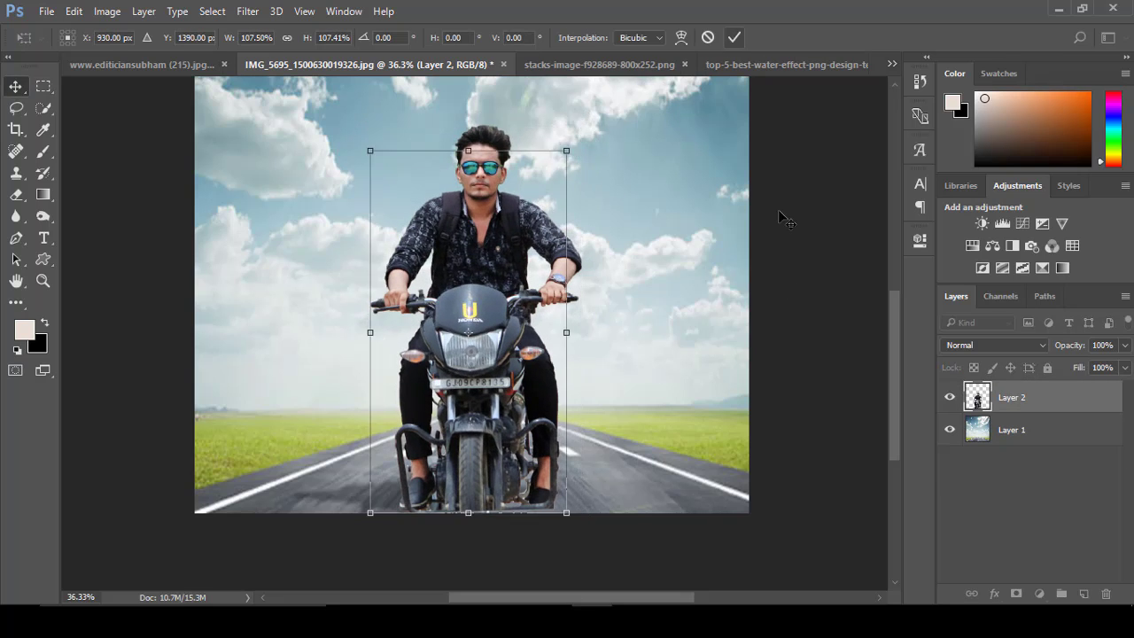
{"action": "key", "text": "Return"}
{"action": "scroll", "coordinate": [620, 354], "scroll_direction": "down", "scroll_amount": 2}
{"action": "scroll", "coordinate": [519, 459], "scroll_direction": "down", "scroll_amount": 1}
{"action": "scroll", "coordinate": [511, 443], "scroll_direction": "up", "scroll_amount": 2}
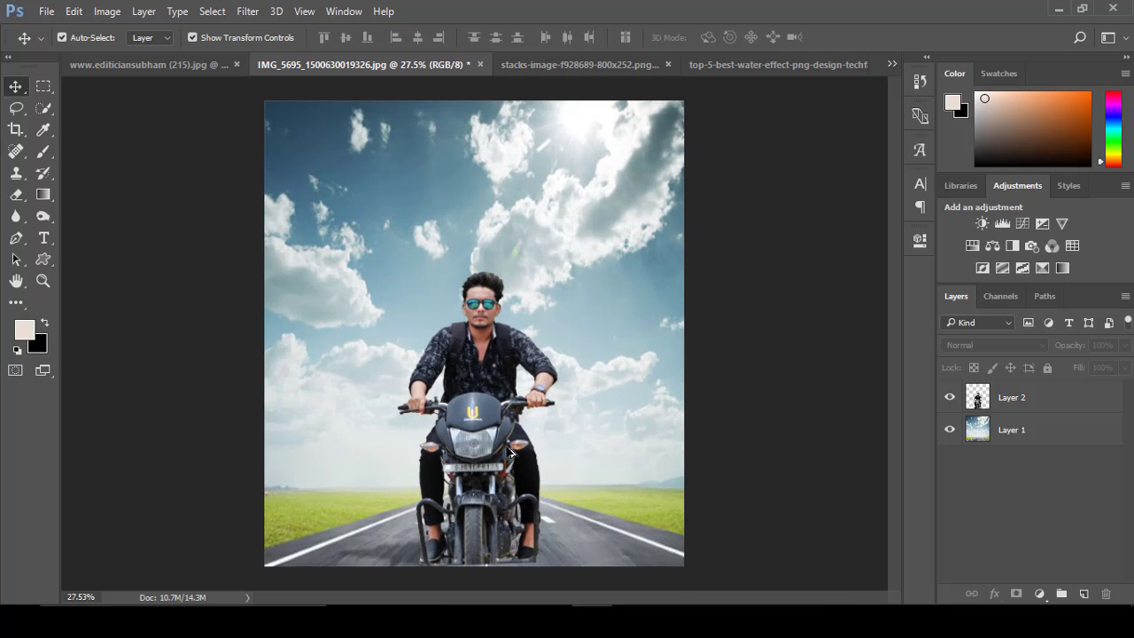
{"action": "scroll", "coordinate": [492, 306], "scroll_direction": "up", "scroll_amount": 1}
Quick-select the rider's hair and copy it onto a new Layer 3
{"action": "left_click", "coordinate": [1075, 407]}
{"action": "left_click", "coordinate": [43, 108]}
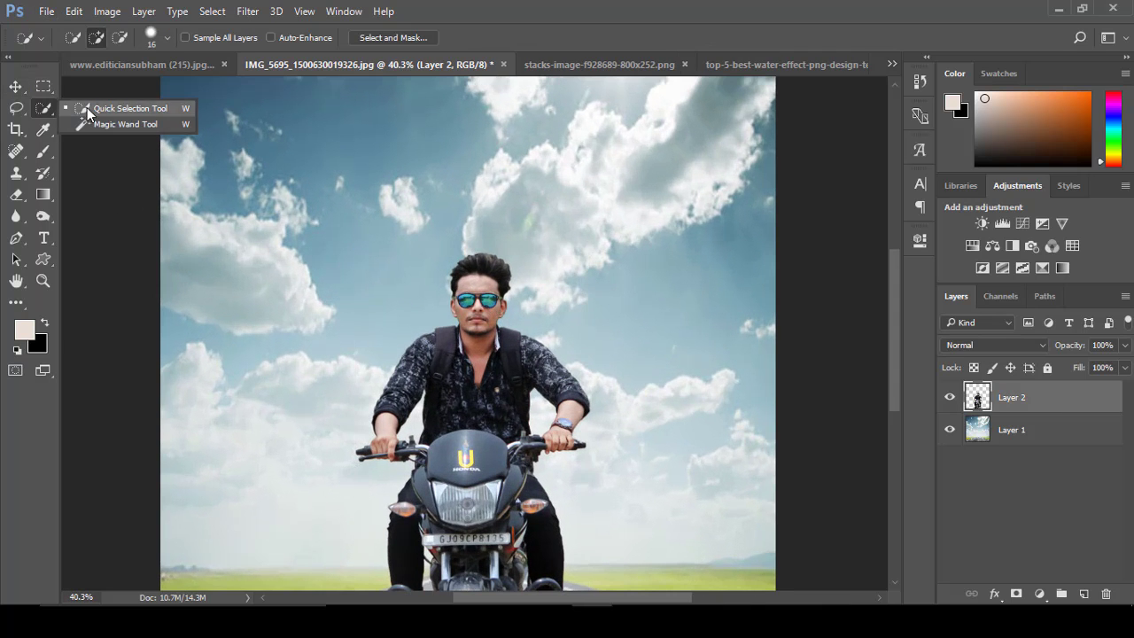
{"action": "left_click", "coordinate": [97, 109]}
{"action": "scroll", "coordinate": [512, 262], "scroll_direction": "up", "scroll_amount": 2}
{"action": "left_click_drag", "start_coordinate": [434, 254], "coordinate": [493, 277]}
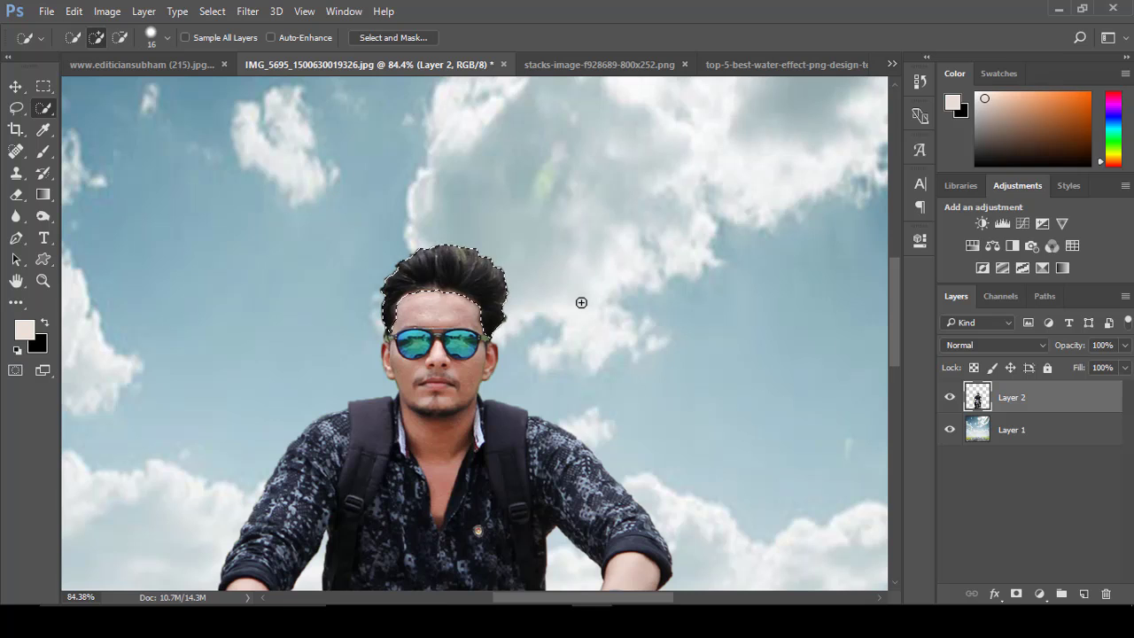
{"action": "key", "text": "ctrl+j"}
{"action": "left_click", "coordinate": [950, 430]}
{"action": "left_click", "coordinate": [950, 431]}
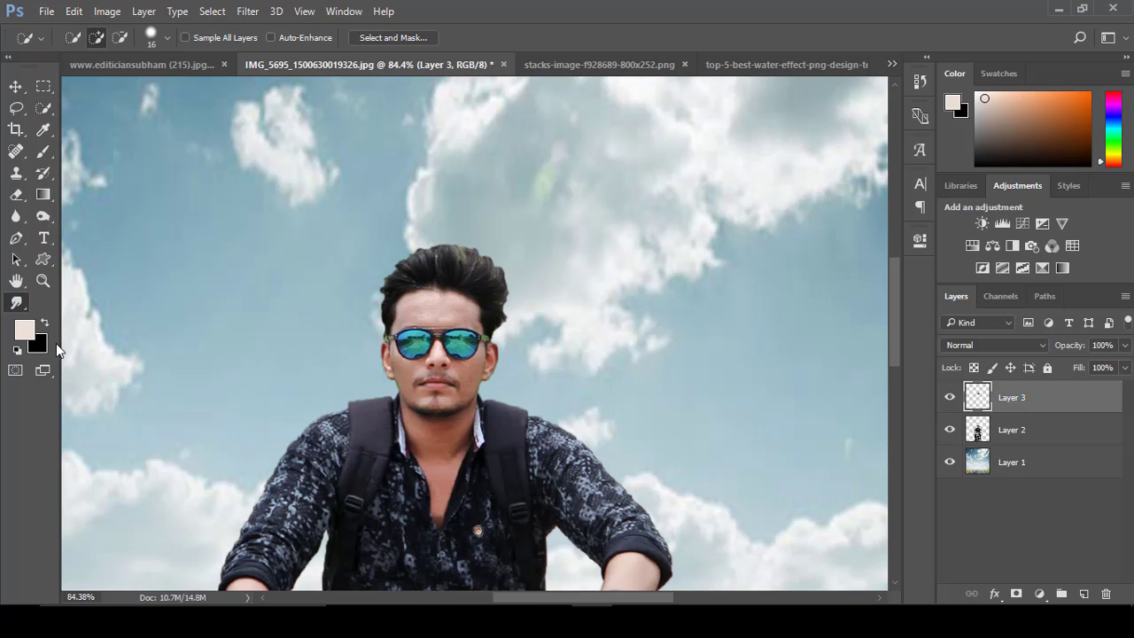
Set the smudge brush size to 23 px
{"action": "scroll", "coordinate": [431, 291], "scroll_direction": "up", "scroll_amount": 3}
{"action": "right_click", "coordinate": [452, 257]}
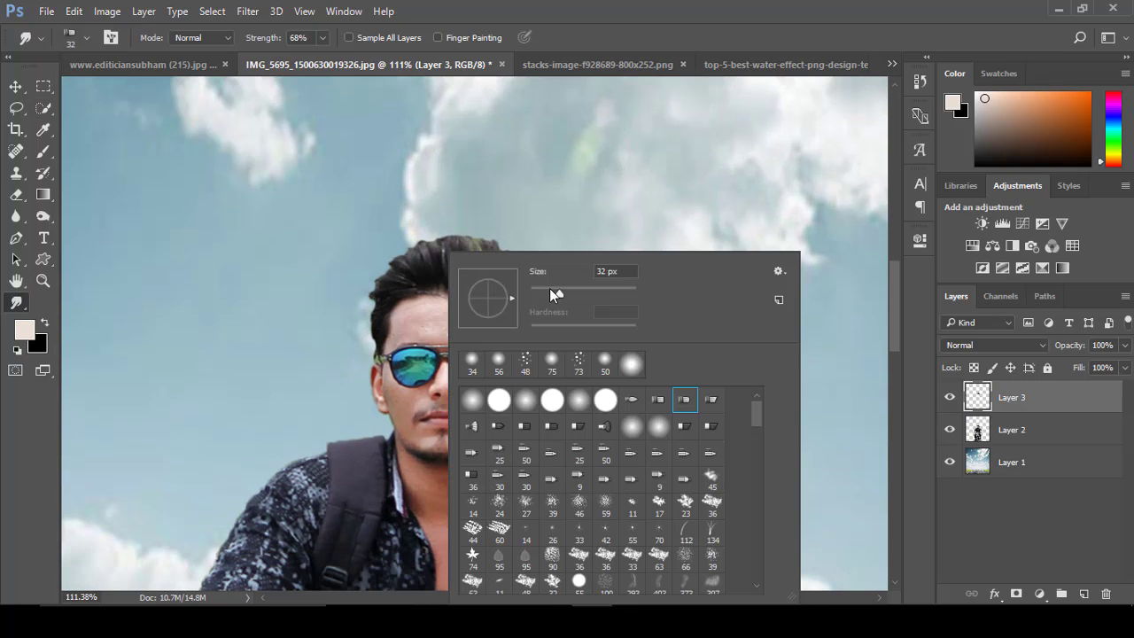
{"action": "left_click", "coordinate": [576, 363]}
{"action": "key", "text": "Return"}
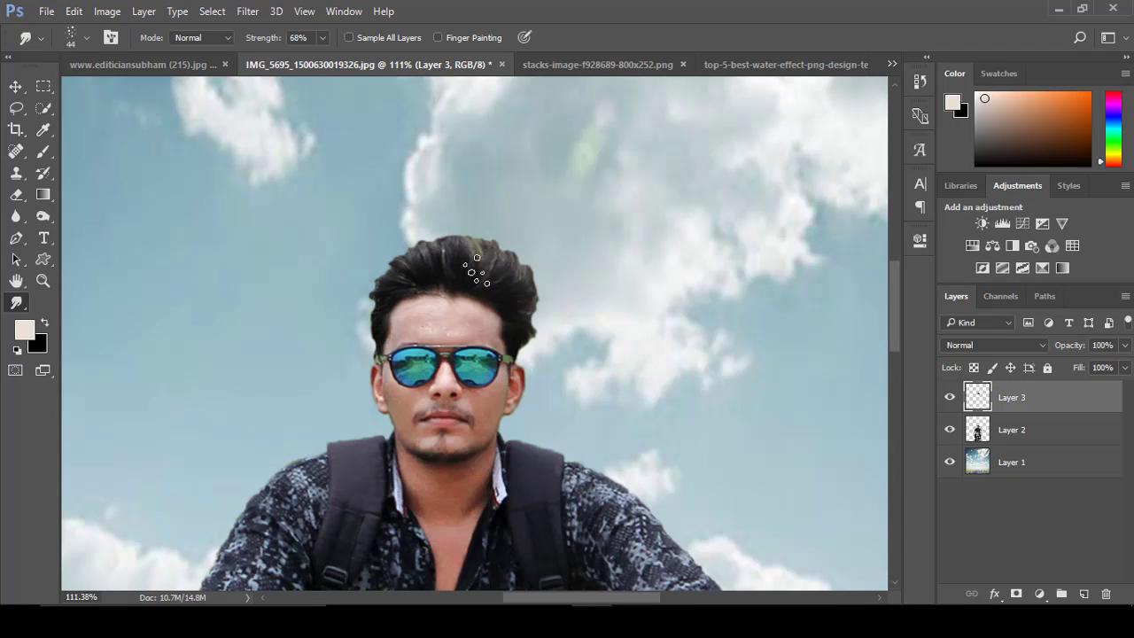
{"action": "right_click", "coordinate": [486, 256]}
{"action": "type", "text": "20"}
{"action": "key", "text": "Return"}
{"action": "scroll", "coordinate": [432, 268], "scroll_direction": "up", "scroll_amount": 2}
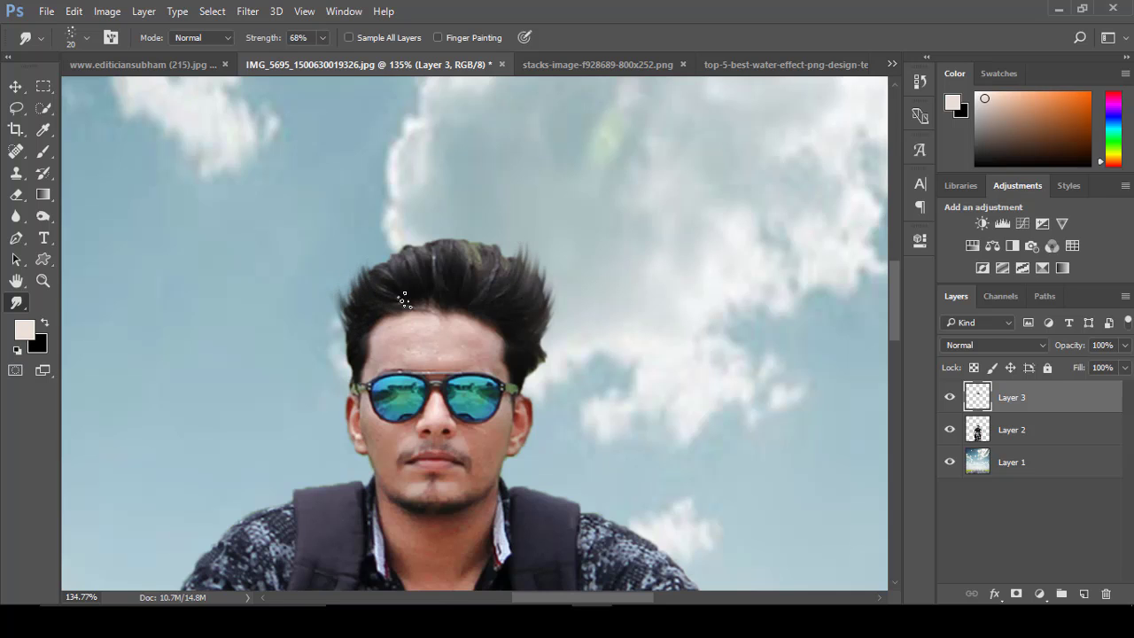
{"action": "right_click", "coordinate": [474, 268]}
{"action": "type", "text": "23"}
{"action": "key", "text": "Return"}
Smudge tall spiky strands upward from the top and sides of the hair
{"action": "mouse_move", "coordinate": [499, 291]}
{"action": "left_mouse_down"}
{"action": "mouse_move", "coordinate": [505, 237]}
{"action": "mouse_move", "coordinate": [474, 232]}
{"action": "left_mouse_up"}
{"action": "left_click_drag", "start_coordinate": [447, 271], "coordinate": [433, 228]}
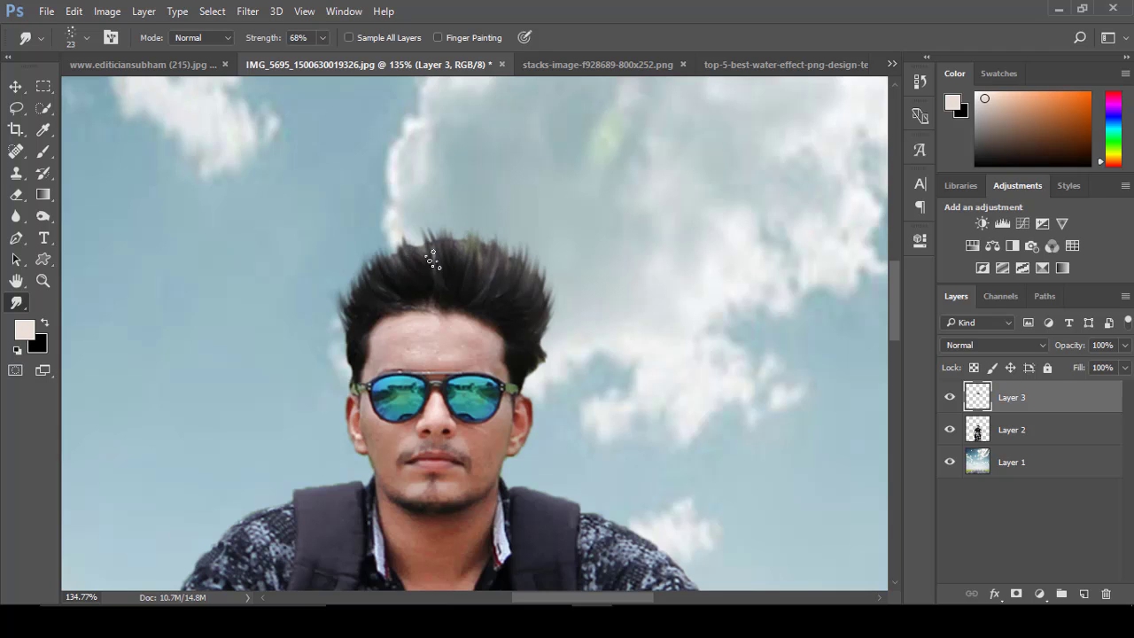
{"action": "mouse_move", "coordinate": [358, 328]}
{"action": "left_mouse_down"}
{"action": "mouse_move", "coordinate": [341, 282]}
{"action": "mouse_move", "coordinate": [347, 265]}
{"action": "mouse_move", "coordinate": [359, 241]}
{"action": "mouse_move", "coordinate": [395, 226]}
{"action": "left_mouse_up"}
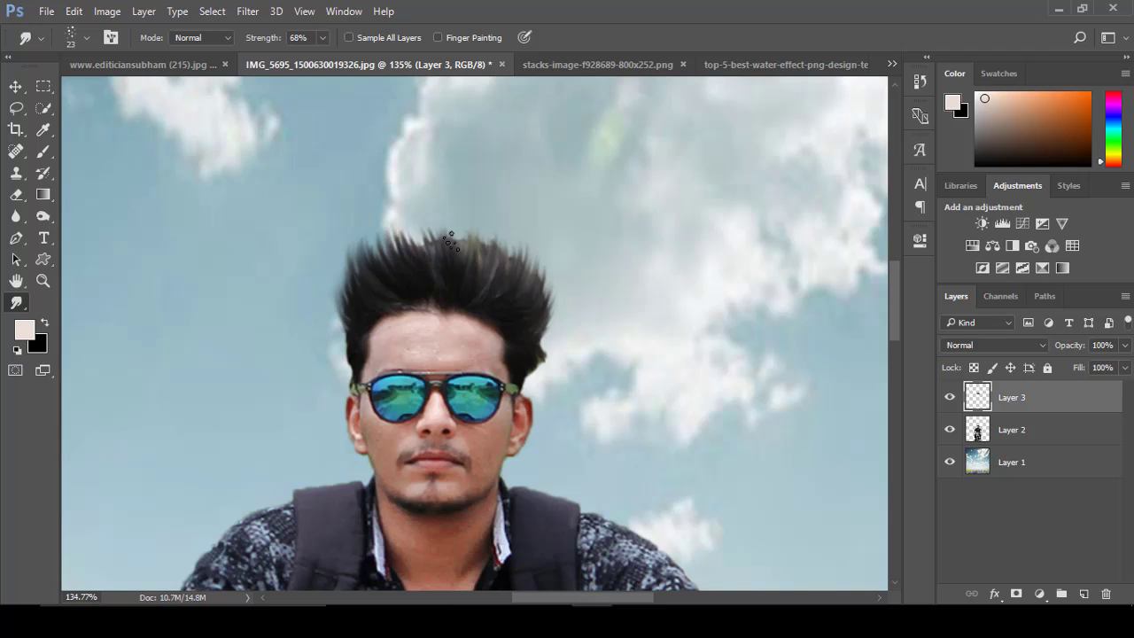
{"action": "left_click_drag", "start_coordinate": [538, 312], "coordinate": [547, 267]}
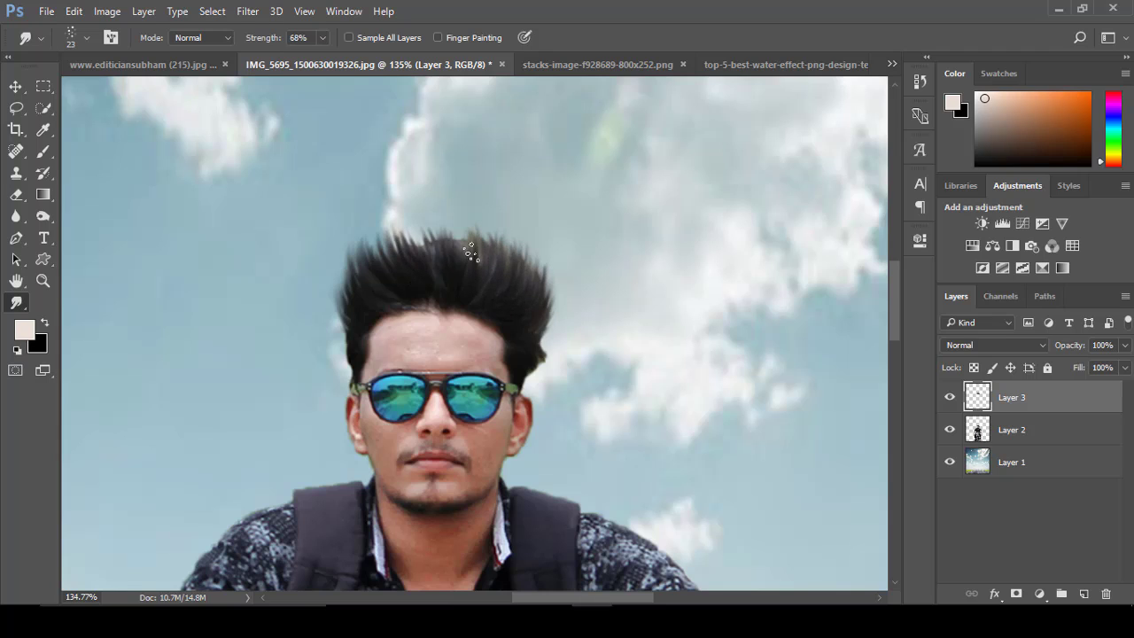
{"action": "left_click_drag", "start_coordinate": [471, 254], "coordinate": [410, 250]}
{"action": "left_click_drag", "start_coordinate": [353, 306], "coordinate": [366, 236]}
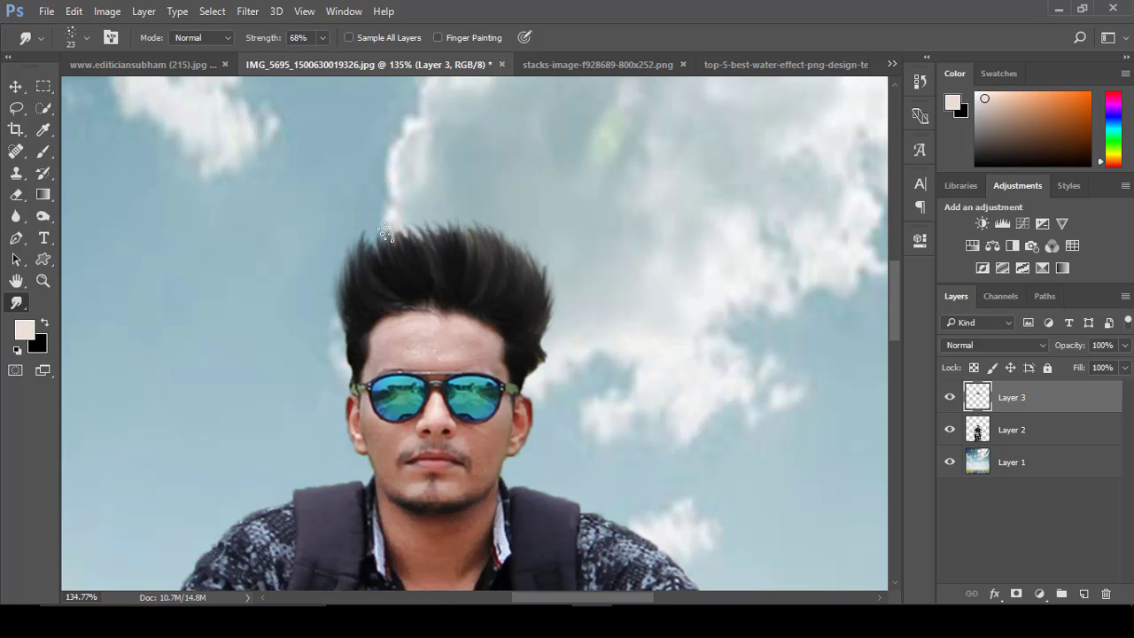
{"action": "left_click_drag", "start_coordinate": [386, 234], "coordinate": [411, 257]}
{"action": "scroll", "coordinate": [421, 233], "scroll_direction": "down", "scroll_amount": 5}
Try Luminosity blending on the spiky-hair layer, then return it to Normal
{"action": "scroll", "coordinate": [473, 261], "scroll_direction": "down", "scroll_amount": 1}
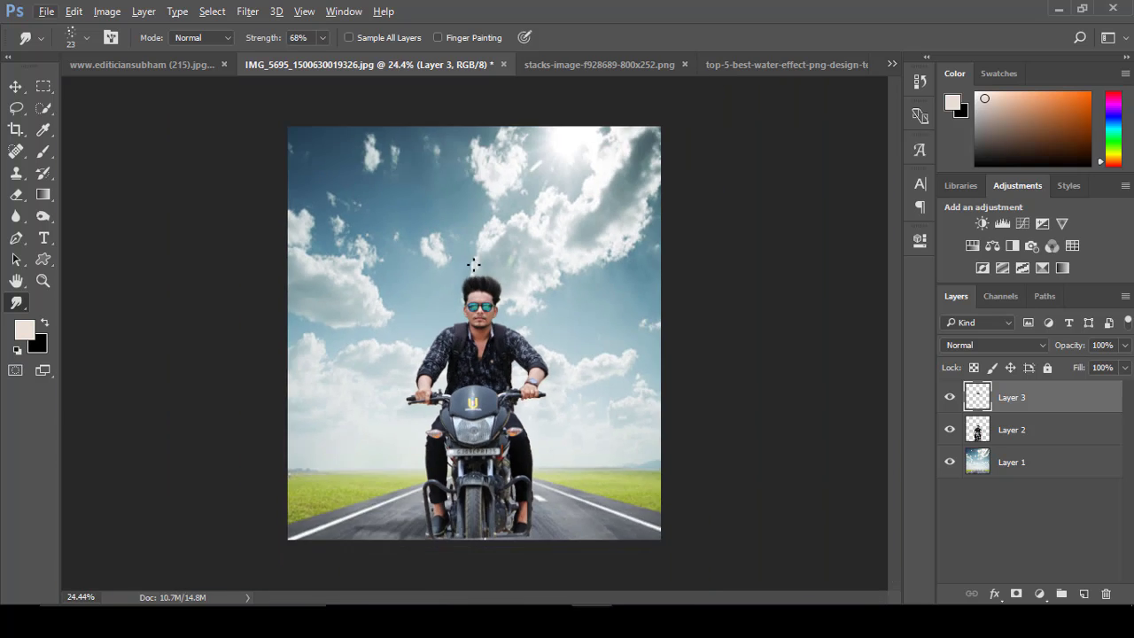
{"action": "scroll", "coordinate": [549, 260], "scroll_direction": "up", "scroll_amount": 3}
{"action": "left_click", "coordinate": [950, 397]}
{"action": "left_click", "coordinate": [950, 398]}
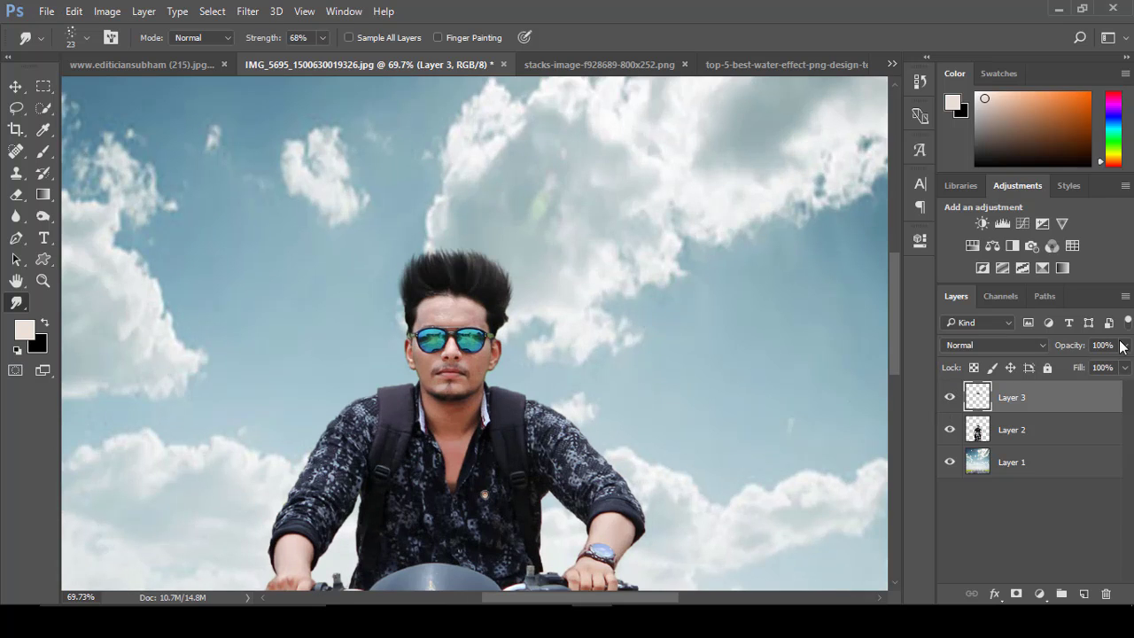
{"action": "scroll", "coordinate": [791, 324], "scroll_direction": "down", "scroll_amount": 3}
{"action": "left_click", "coordinate": [973, 345]}
{"action": "left_click", "coordinate": [966, 335]}
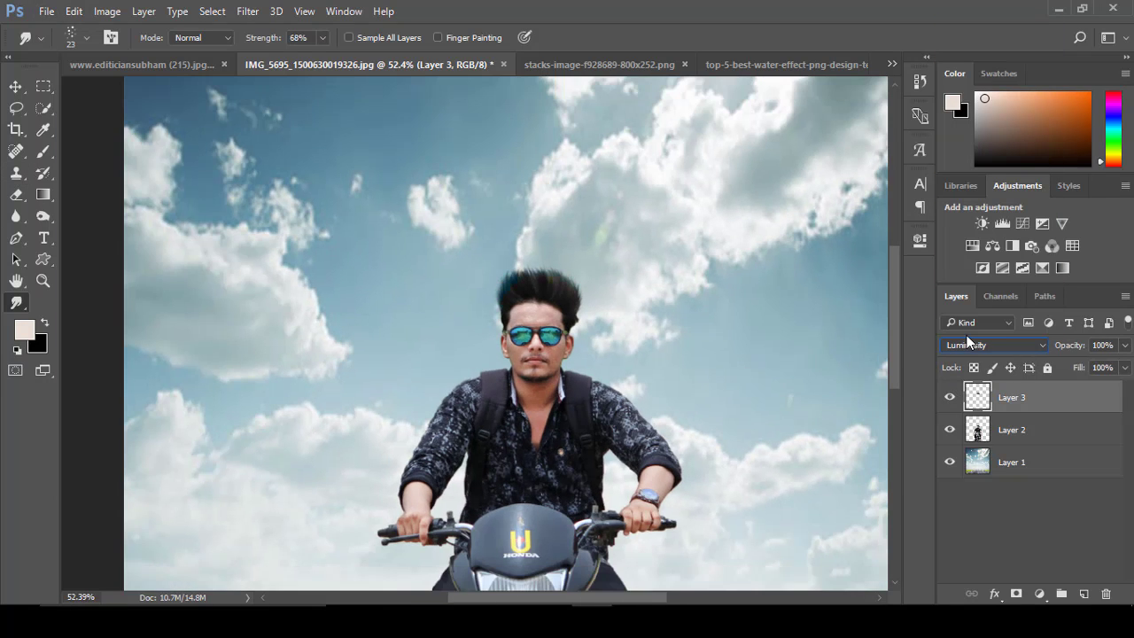
{"action": "scroll", "coordinate": [966, 335], "scroll_direction": "up", "scroll_amount": 2}
{"action": "scroll", "coordinate": [974, 335], "scroll_direction": "up", "scroll_amount": 3}
{"action": "scroll", "coordinate": [981, 334], "scroll_direction": "up", "scroll_amount": 3}
{"action": "scroll", "coordinate": [981, 334], "scroll_direction": "up", "scroll_amount": 4}
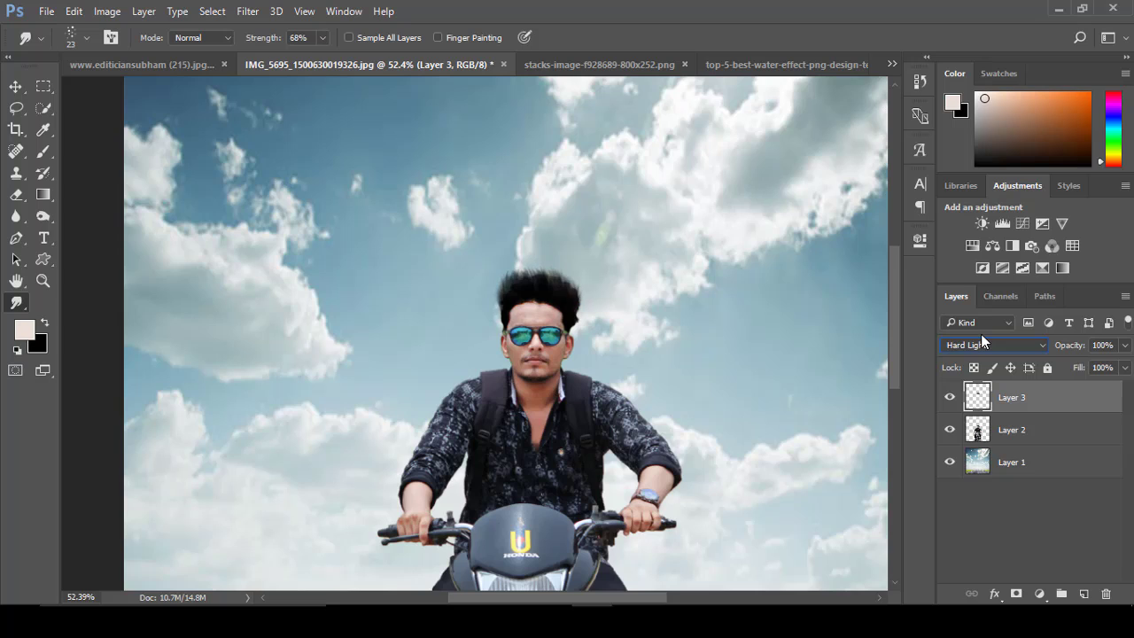
{"action": "left_click", "coordinate": [1004, 336]}
{"action": "left_click", "coordinate": [961, 20]}
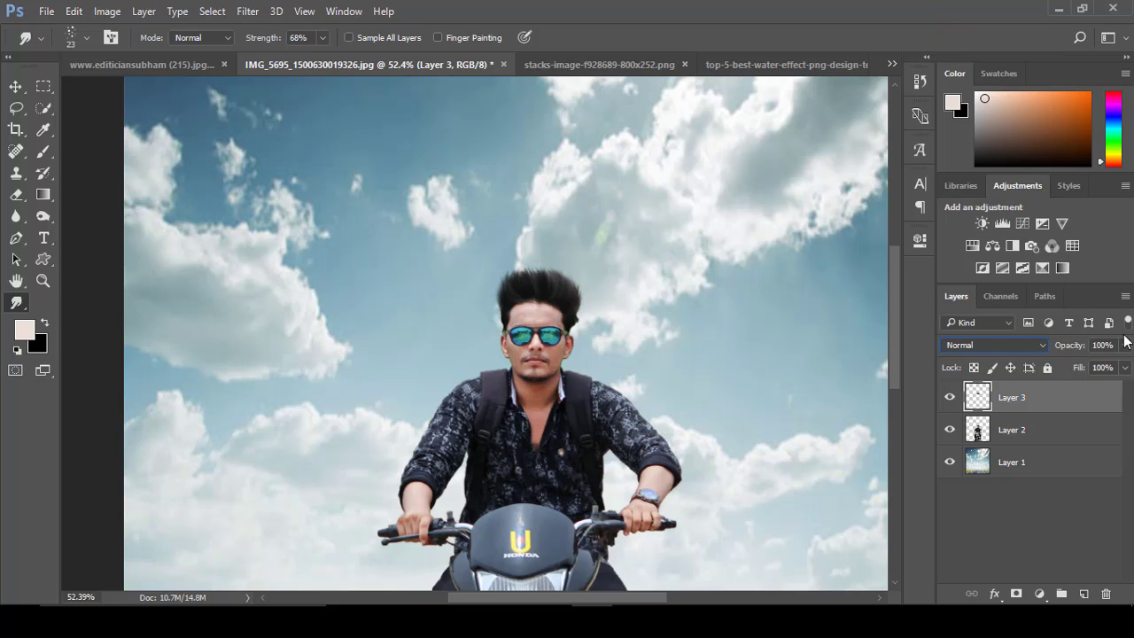
Delete Layer 3 and quick-select the rider's hair again on the rider layer
{"action": "left_click", "coordinate": [950, 399]}
{"action": "left_click_drag", "start_coordinate": [1104, 599], "coordinate": [1105, 595]}
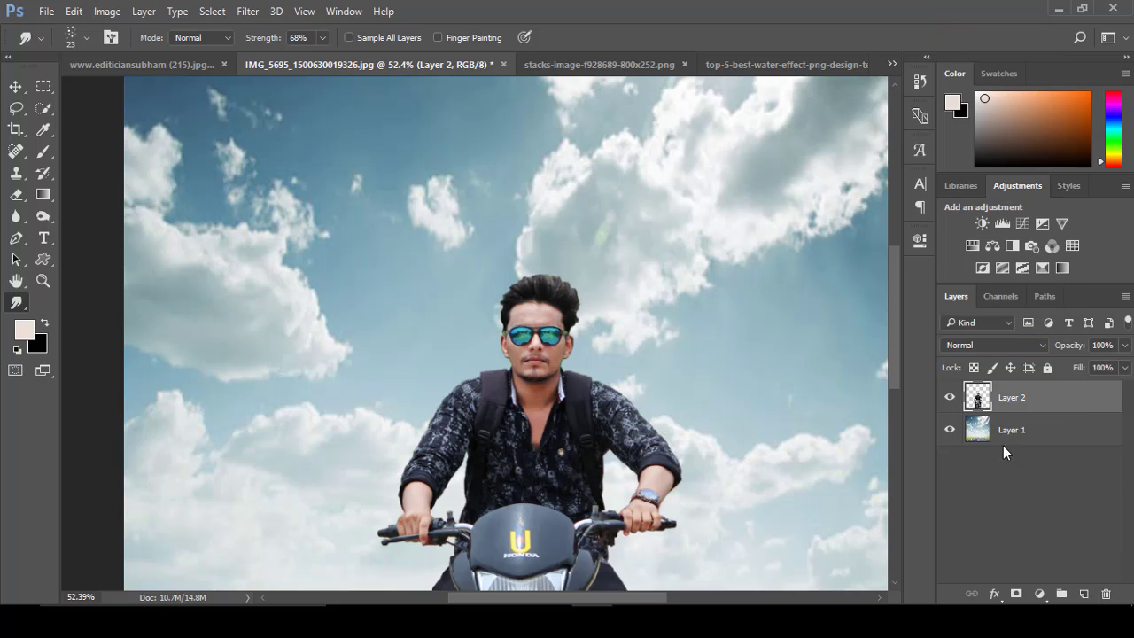
{"action": "left_click", "coordinate": [42, 107]}
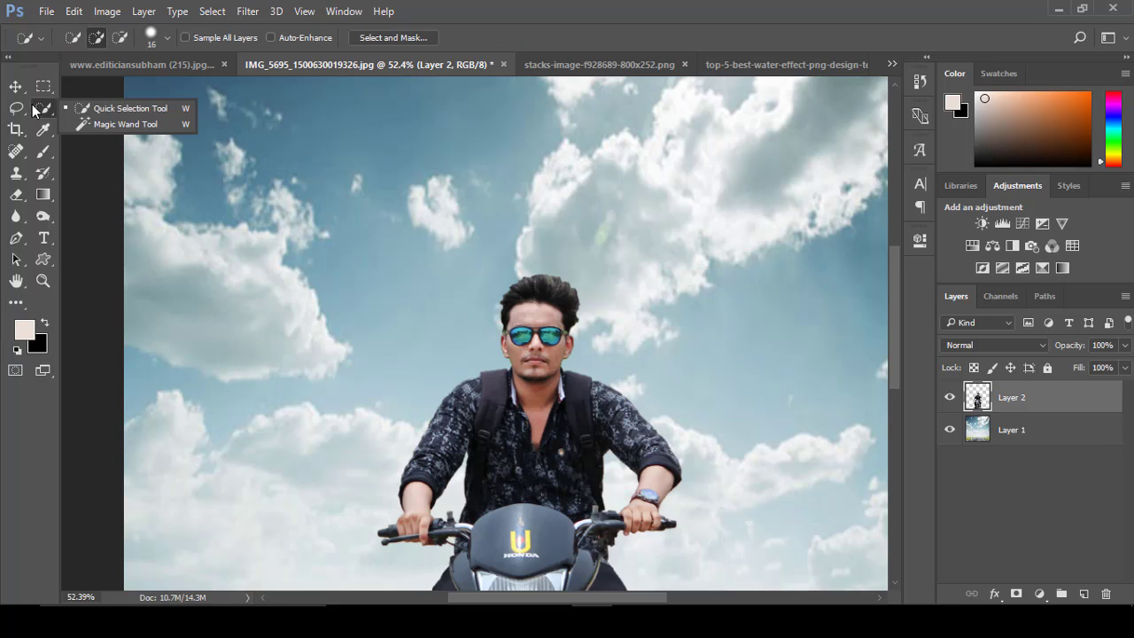
{"action": "scroll", "coordinate": [540, 302], "scroll_direction": "up", "scroll_amount": 4}
{"action": "scroll", "coordinate": [519, 233], "scroll_direction": "up", "scroll_amount": 1}
{"action": "left_click_drag", "start_coordinate": [519, 233], "coordinate": [568, 239]}
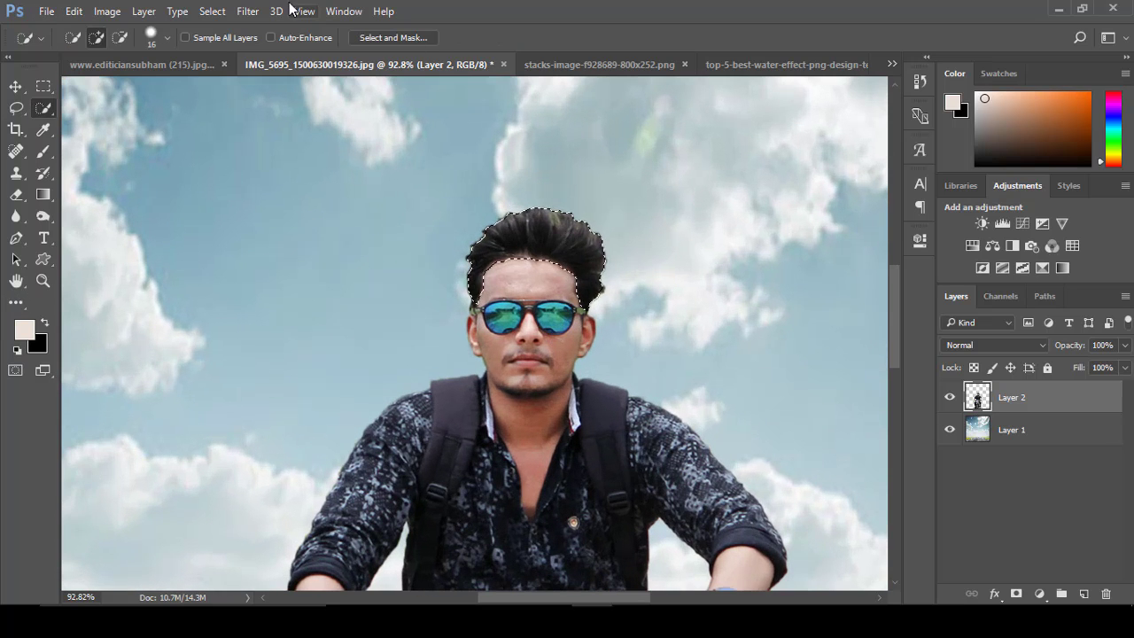
Copy the hair to a new Layer 3 and Liquify-warp its top-left edge higher
{"action": "key", "text": "ctrl+j"}
{"action": "left_click", "coordinate": [247, 10]}
{"action": "left_click", "coordinate": [296, 141]}
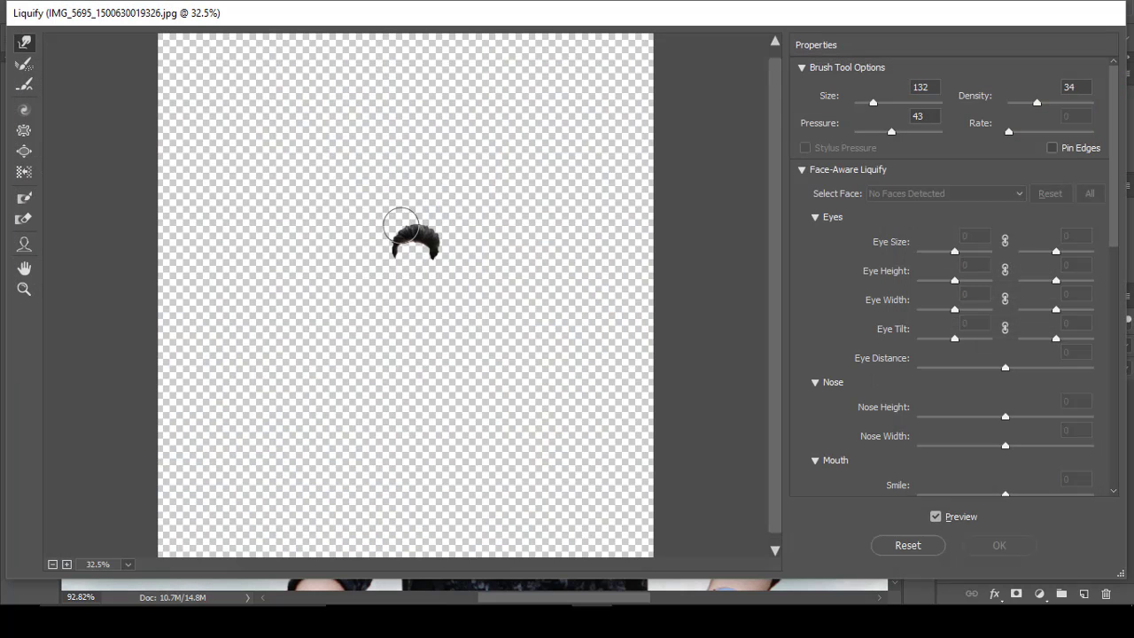
{"action": "left_click_drag", "start_coordinate": [415, 180], "coordinate": [380, 189]}
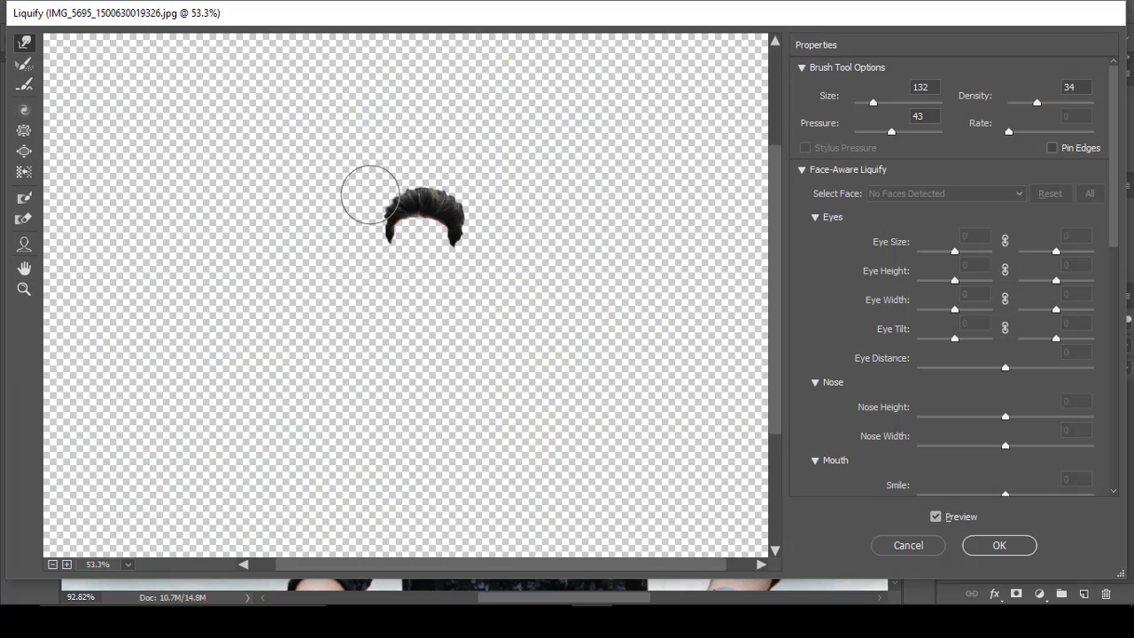
{"action": "left_click_drag", "start_coordinate": [360, 236], "coordinate": [408, 191]}
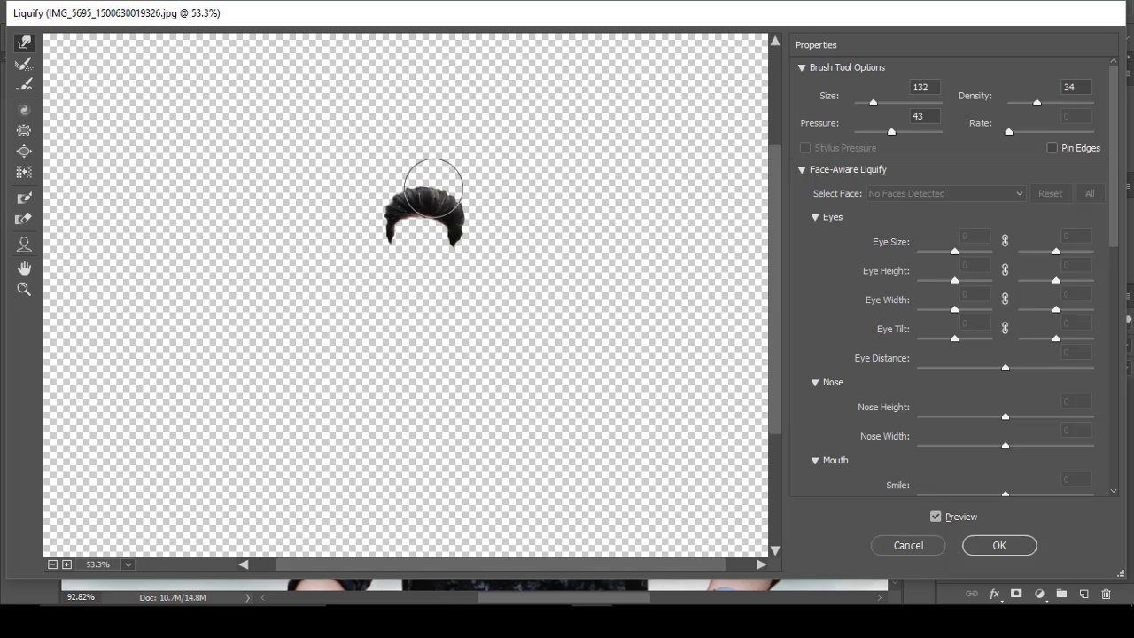
{"action": "left_click", "coordinate": [999, 545]}
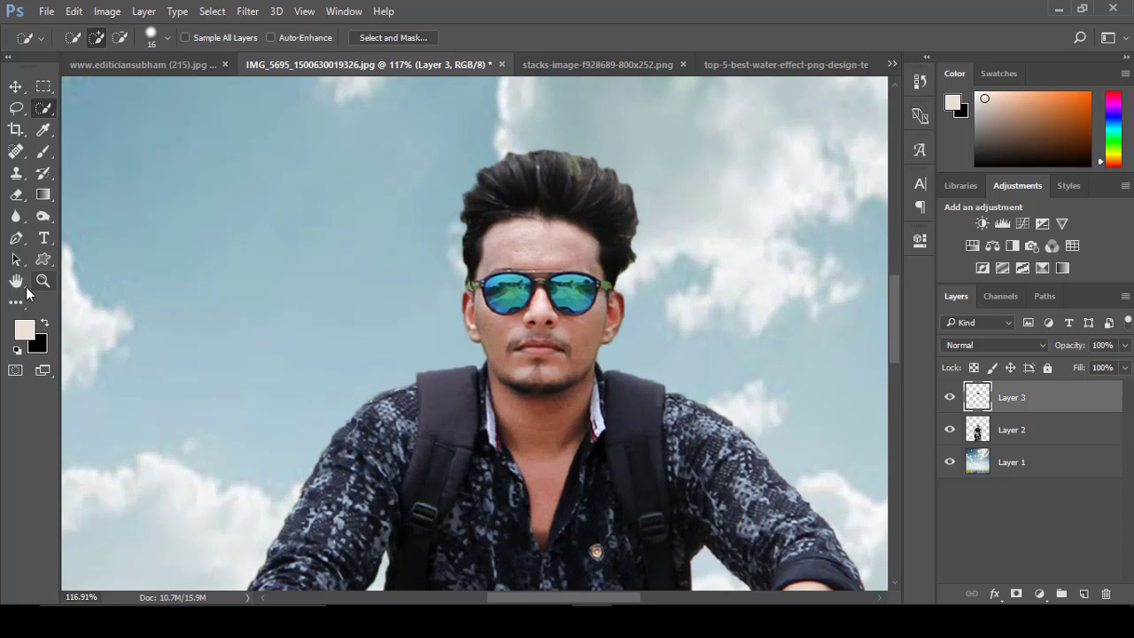
Set the Smudge tool strength to 73%
{"action": "right_click", "coordinate": [502, 243]}
{"action": "key", "text": "Return"}
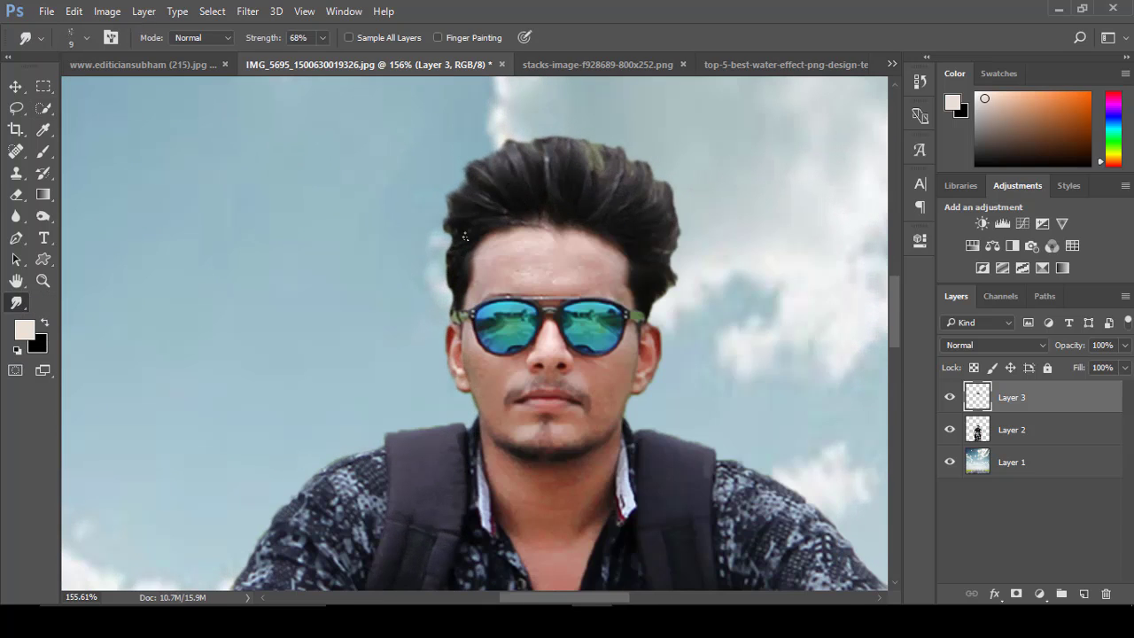
{"action": "right_click", "coordinate": [509, 254]}
{"action": "left_click", "coordinate": [322, 38]}
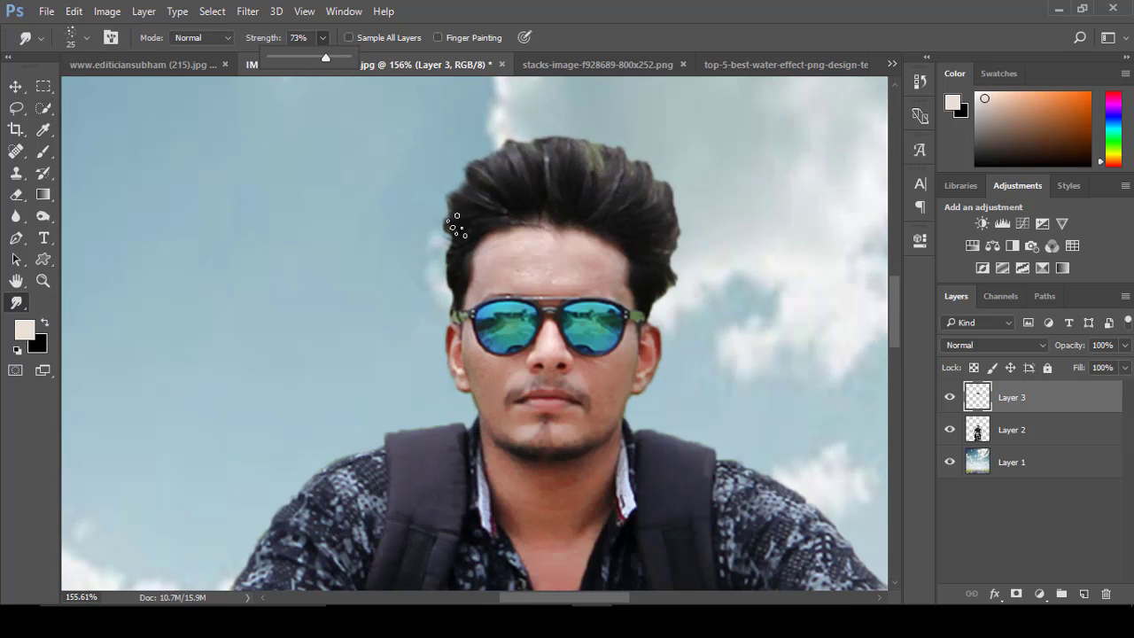
{"action": "left_click_drag", "start_coordinate": [457, 227], "coordinate": [459, 256]}
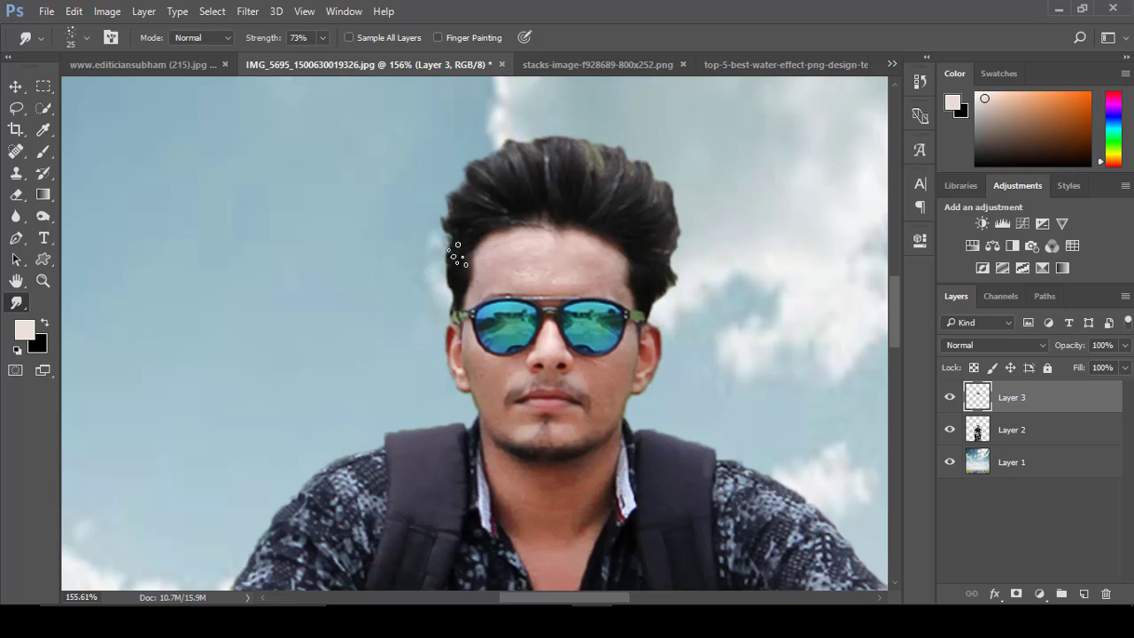
Size the smudge brush to 10 px, then 12 px, and smudge the hair into spiky strands
{"action": "right_click", "coordinate": [493, 202]}
{"action": "double_click", "coordinate": [720, 363]}
{"action": "right_click", "coordinate": [511, 202]}
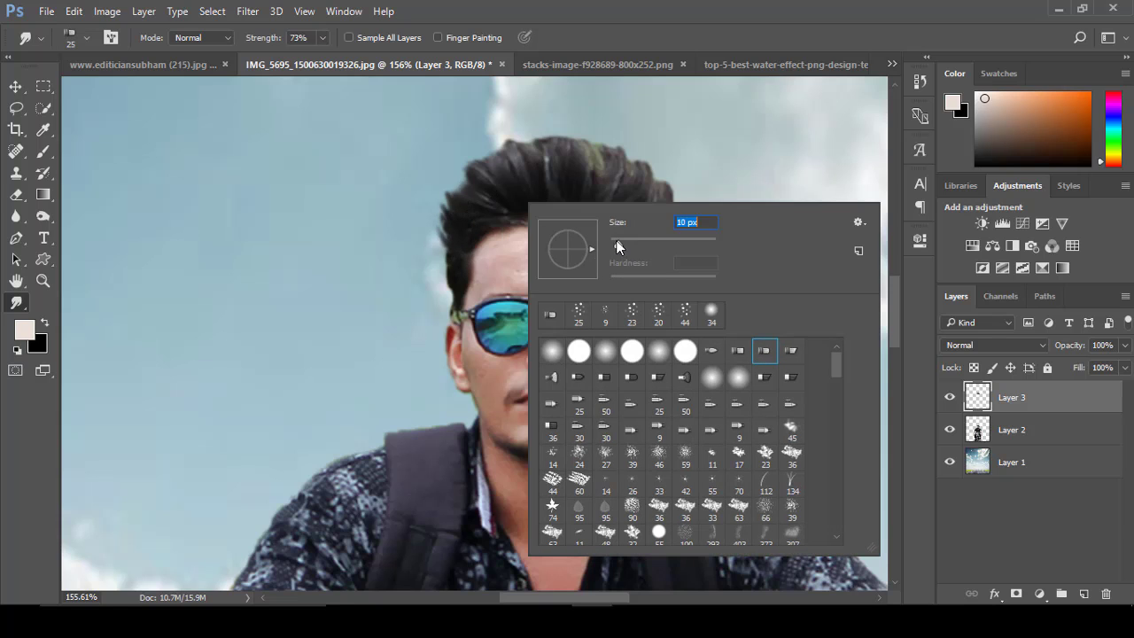
{"action": "key", "text": "Escape"}
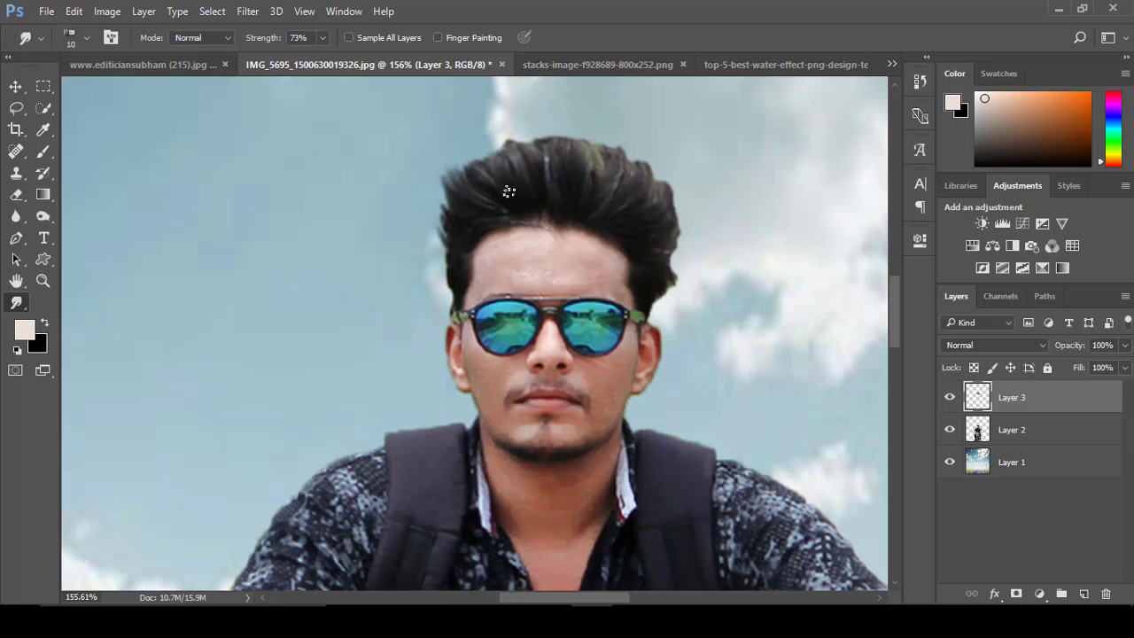
{"action": "right_click", "coordinate": [510, 191]}
{"action": "left_click_drag", "start_coordinate": [617, 228], "coordinate": [621, 228]}
{"action": "key", "text": "Return"}
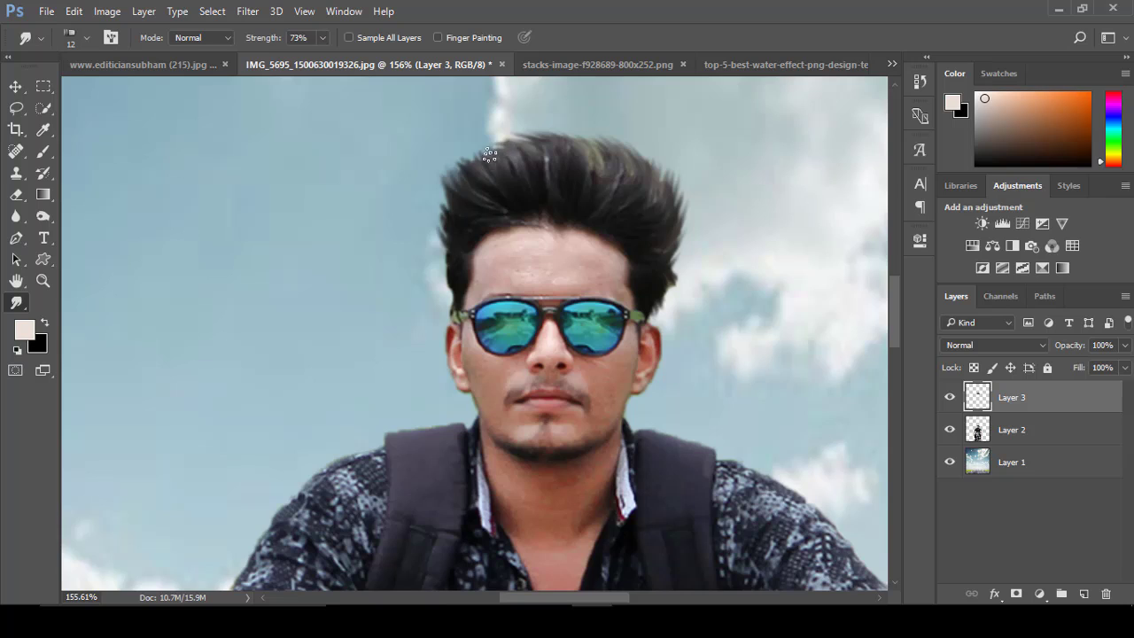
{"action": "scroll", "coordinate": [489, 155], "scroll_direction": "down", "scroll_amount": 3}
{"action": "scroll", "coordinate": [505, 204], "scroll_direction": "down", "scroll_amount": 2}
{"action": "scroll", "coordinate": [523, 257], "scroll_direction": "up", "scroll_amount": 1}
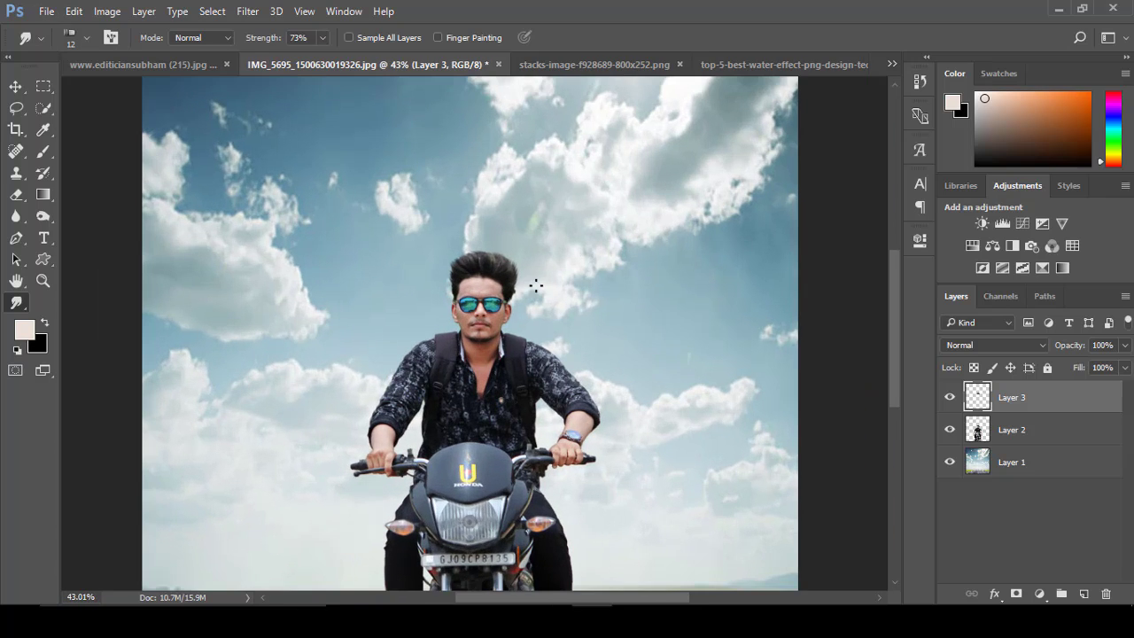
Narrow the rider layer slightly from the left side with a committed transform
{"action": "scroll", "coordinate": [536, 285], "scroll_direction": "up", "scroll_amount": 1}
{"action": "scroll", "coordinate": [523, 293], "scroll_direction": "up", "scroll_amount": 1}
{"action": "scroll", "coordinate": [505, 305], "scroll_direction": "down", "scroll_amount": 3}
{"action": "scroll", "coordinate": [490, 320], "scroll_direction": "down", "scroll_amount": 1}
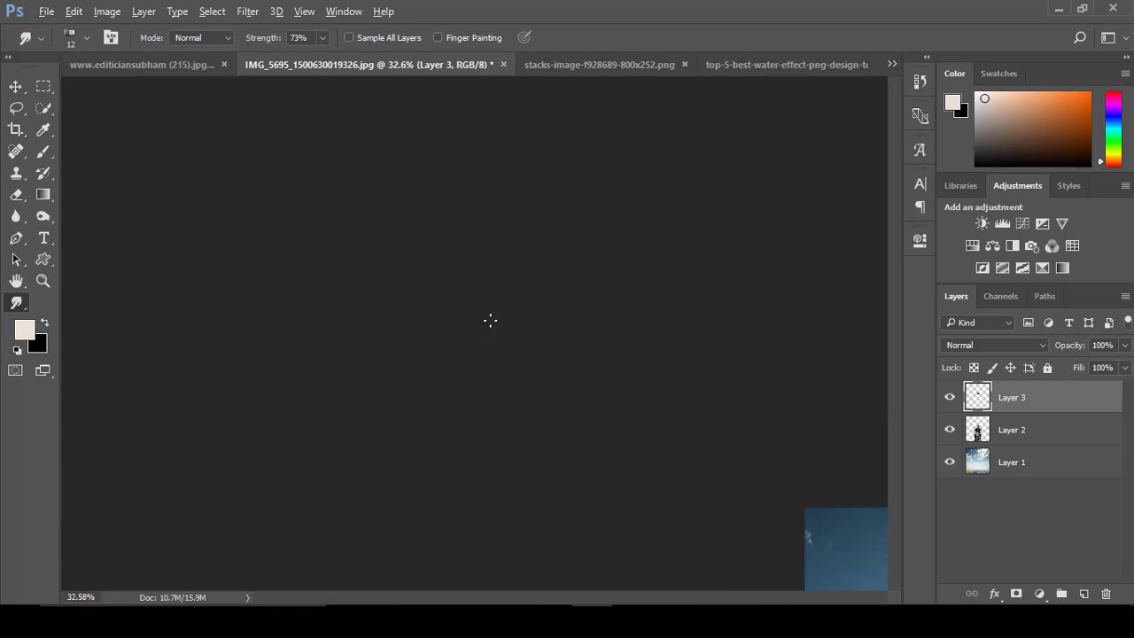
{"action": "scroll", "coordinate": [490, 320], "scroll_direction": "up", "scroll_amount": 2}
{"action": "left_click", "coordinate": [1011, 430]}
{"action": "scroll", "coordinate": [122, 172], "scroll_direction": "down", "scroll_amount": 2}
{"action": "left_click", "coordinate": [15, 86]}
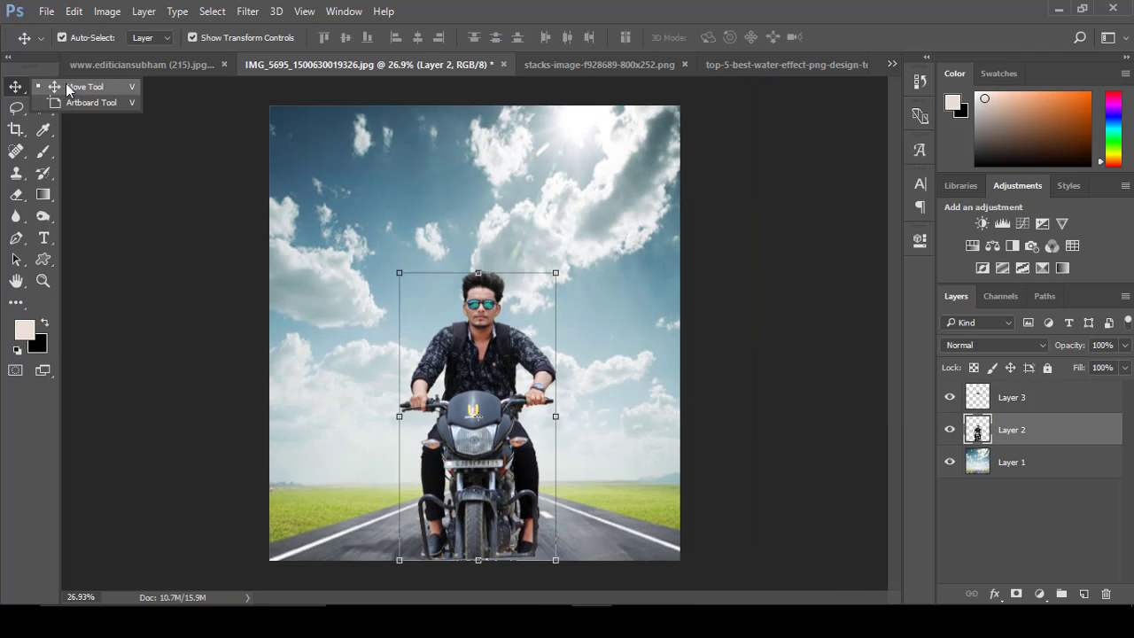
{"action": "left_click_drag", "start_coordinate": [399, 417], "coordinate": [401, 417]}
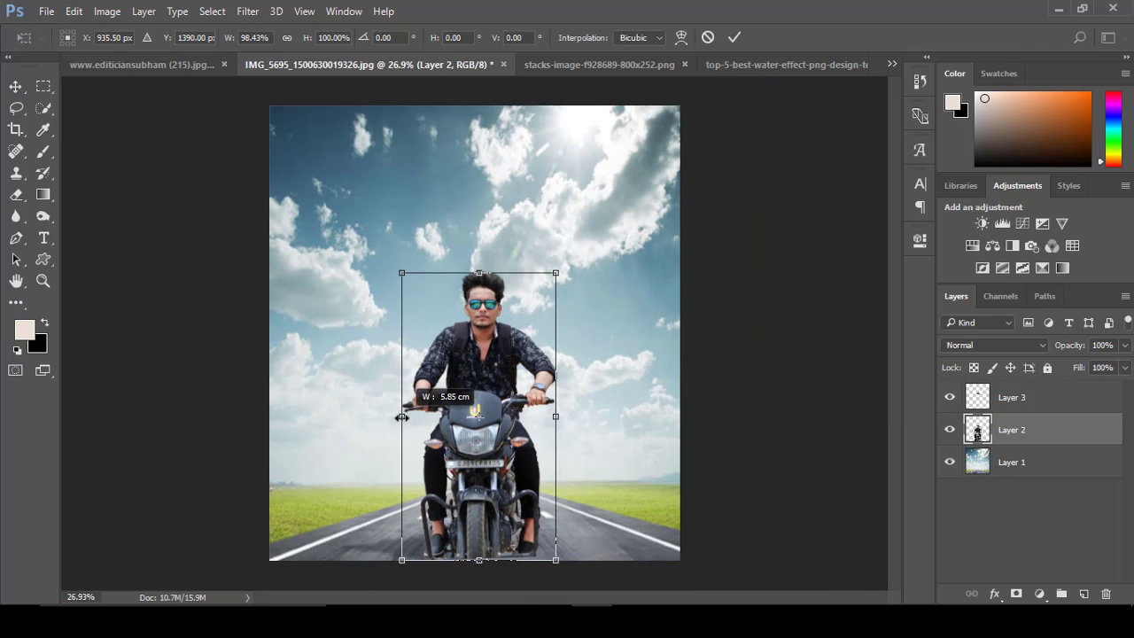
{"action": "key", "text": "Return"}
Merge the hair and rider layers with Ctrl+E and confirm the merged transform bounds
{"action": "scroll", "coordinate": [755, 341], "scroll_direction": "up", "scroll_amount": 1}
{"action": "left_click", "coordinate": [1019, 397]}
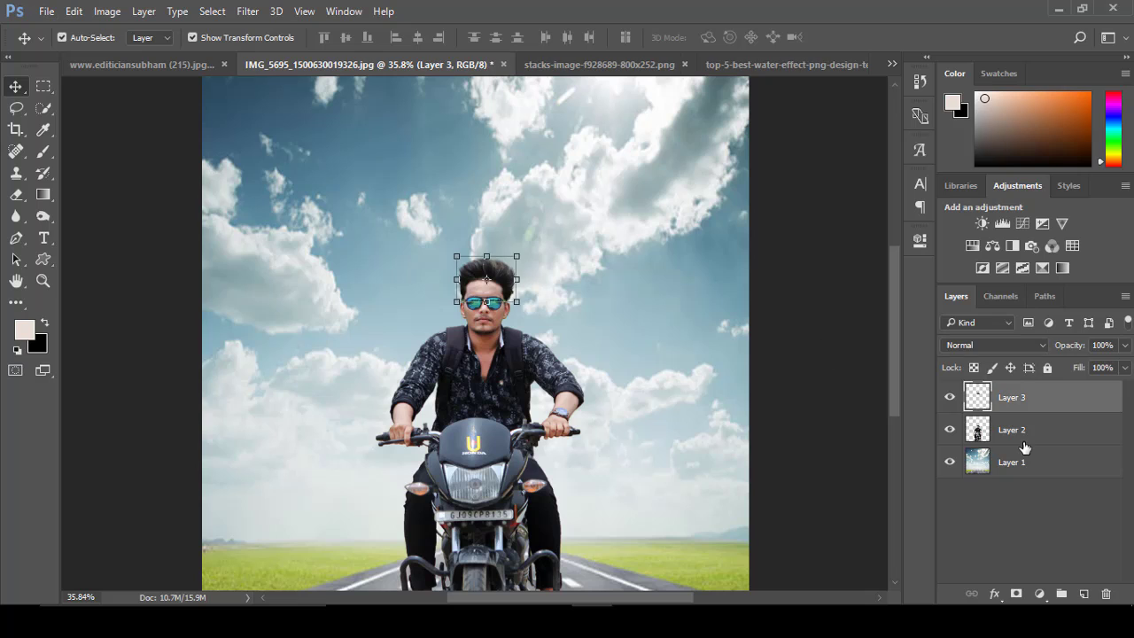
{"action": "left_click", "coordinate": [1024, 431], "text": "ctrl"}
{"action": "key", "text": "ctrl+e"}
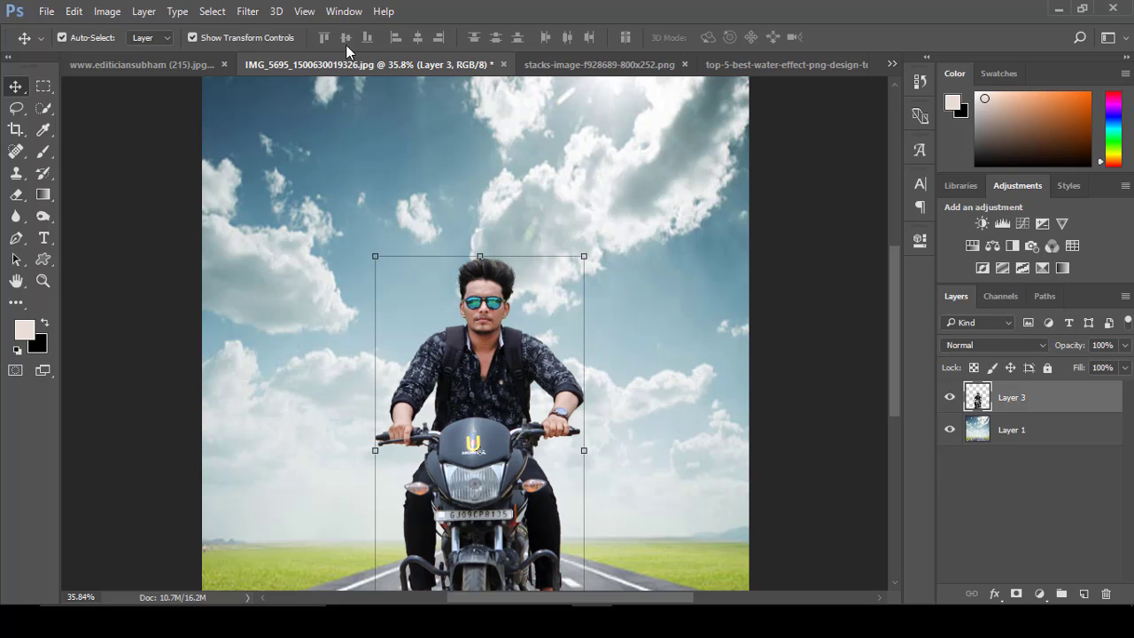
{"action": "key", "text": "ctrl+t"}
{"action": "left_click", "coordinate": [802, 37]}
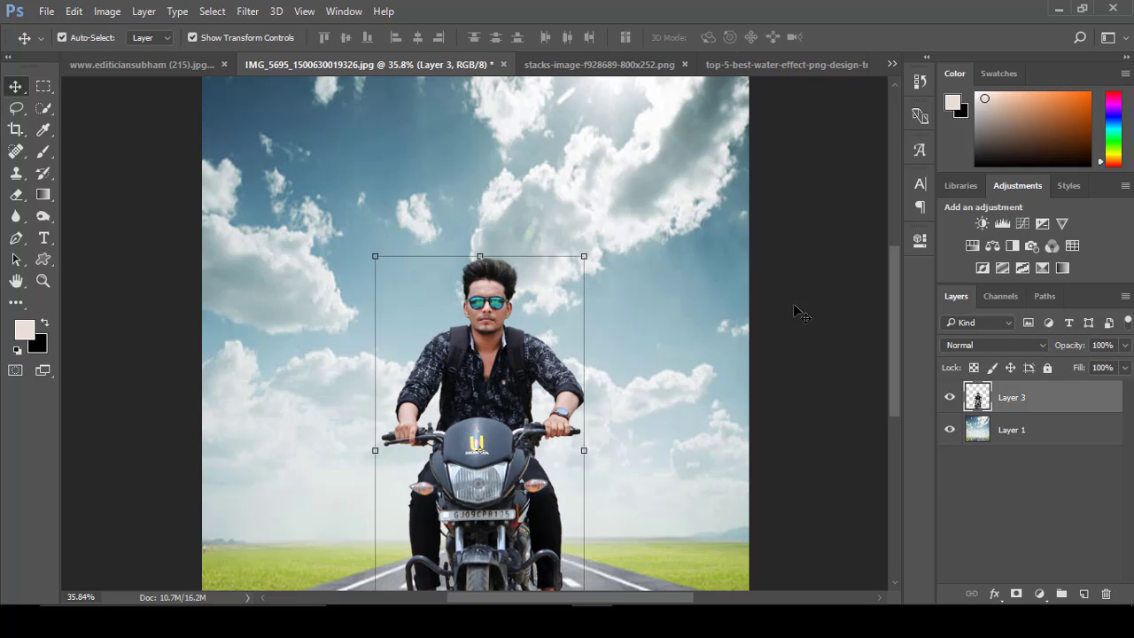
{"action": "left_click", "coordinate": [798, 311]}
Select the merged rider layer and bring up the Filter menu
{"action": "scroll", "coordinate": [519, 347], "scroll_direction": "down", "scroll_amount": 1}
{"action": "scroll", "coordinate": [518, 342], "scroll_direction": "up", "scroll_amount": 2}
{"action": "scroll", "coordinate": [520, 317], "scroll_direction": "down", "scroll_amount": 1}
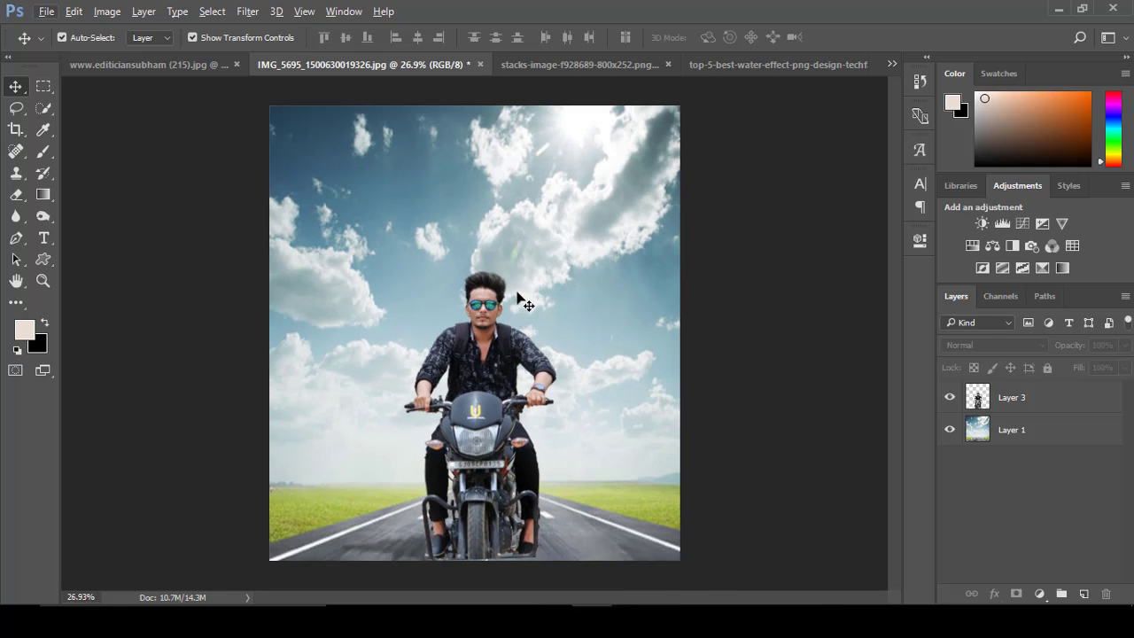
{"action": "scroll", "coordinate": [526, 303], "scroll_direction": "down", "scroll_amount": 1}
{"action": "scroll", "coordinate": [523, 319], "scroll_direction": "up", "scroll_amount": 3}
{"action": "scroll", "coordinate": [526, 341], "scroll_direction": "down", "scroll_amount": 1}
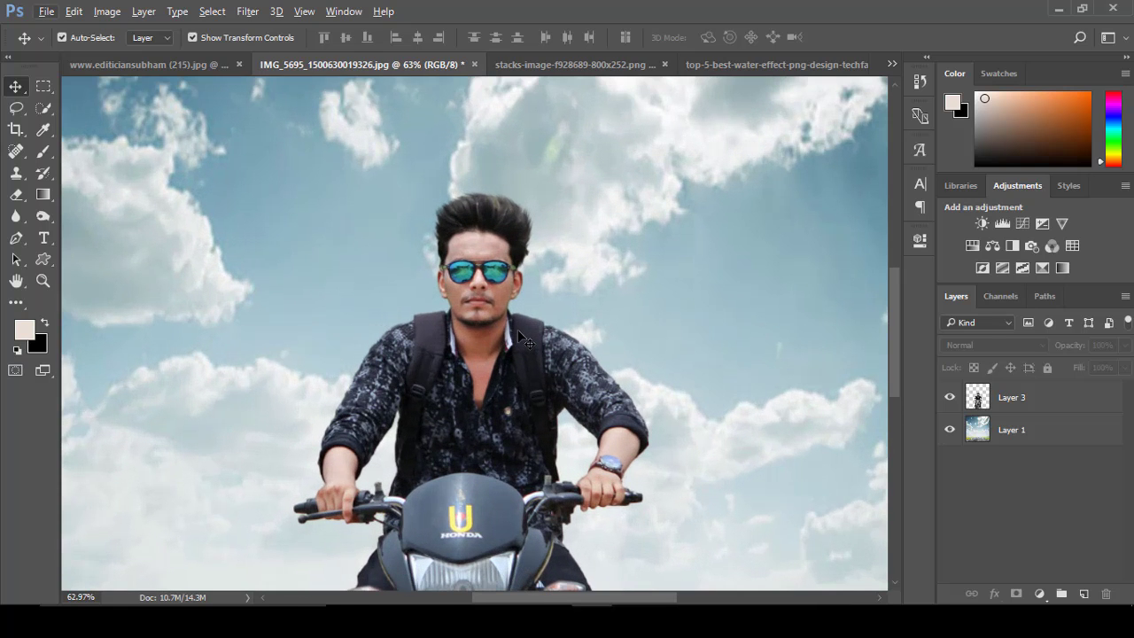
{"action": "left_click", "coordinate": [247, 11]}
{"action": "left_click", "coordinate": [996, 401]}
{"action": "left_click", "coordinate": [247, 10]}
Rework the merged rider's hair in Liquify with a 49-size brush
{"action": "left_click", "coordinate": [271, 138]}
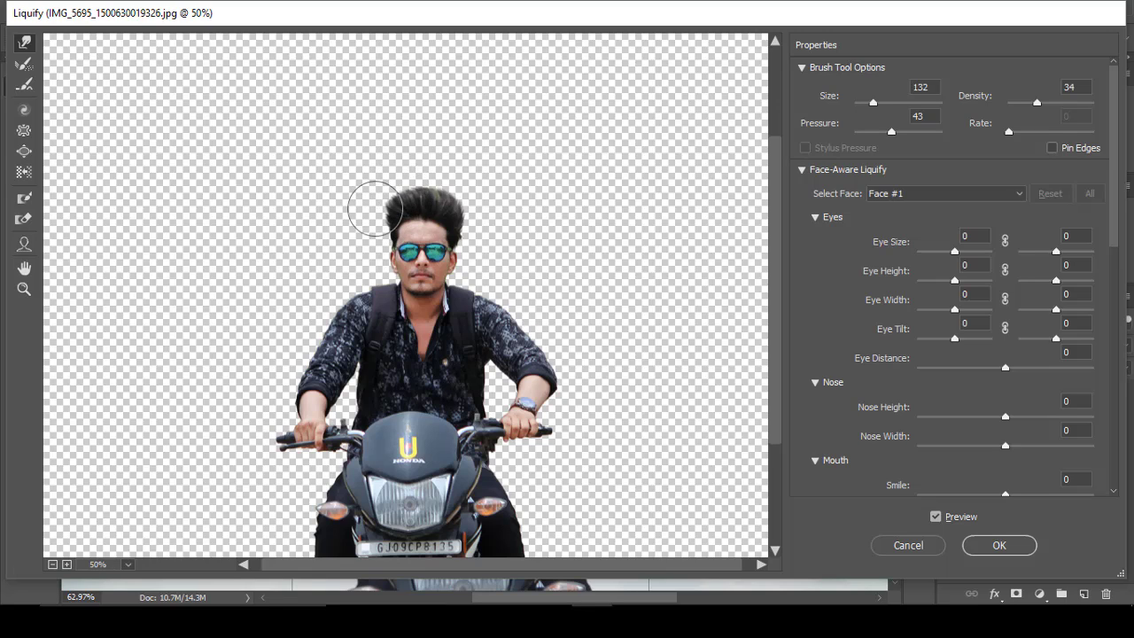
{"action": "scroll", "coordinate": [452, 213], "scroll_direction": "down", "scroll_amount": 2}
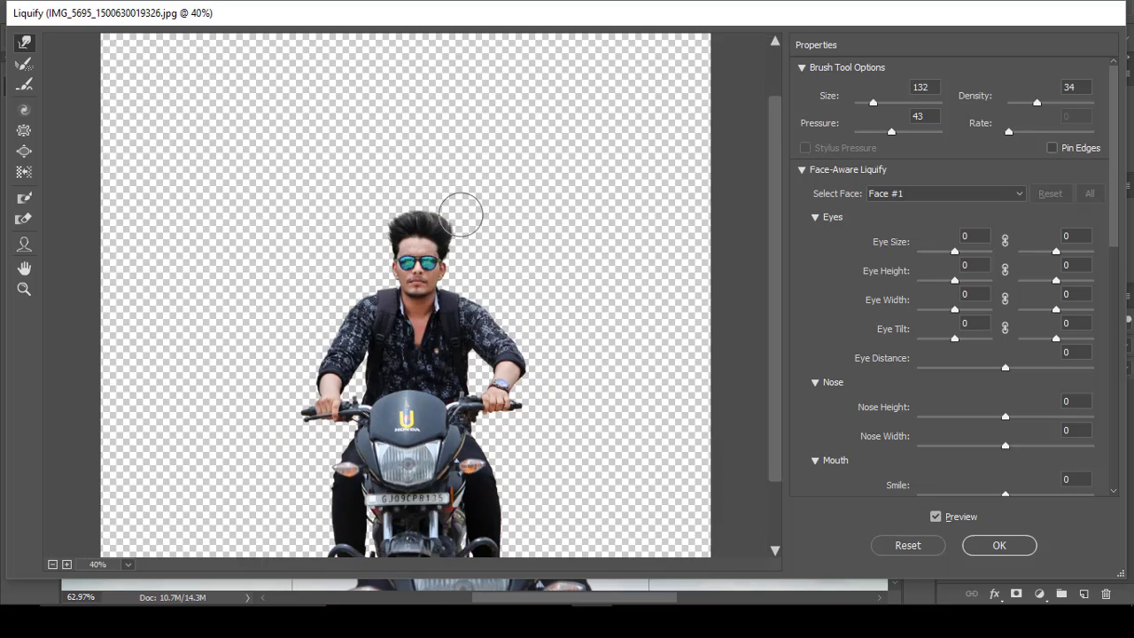
{"action": "scroll", "coordinate": [448, 217], "scroll_direction": "down", "scroll_amount": 2}
{"action": "scroll", "coordinate": [447, 217], "scroll_direction": "up", "scroll_amount": 3}
{"action": "scroll", "coordinate": [448, 217], "scroll_direction": "up", "scroll_amount": 2}
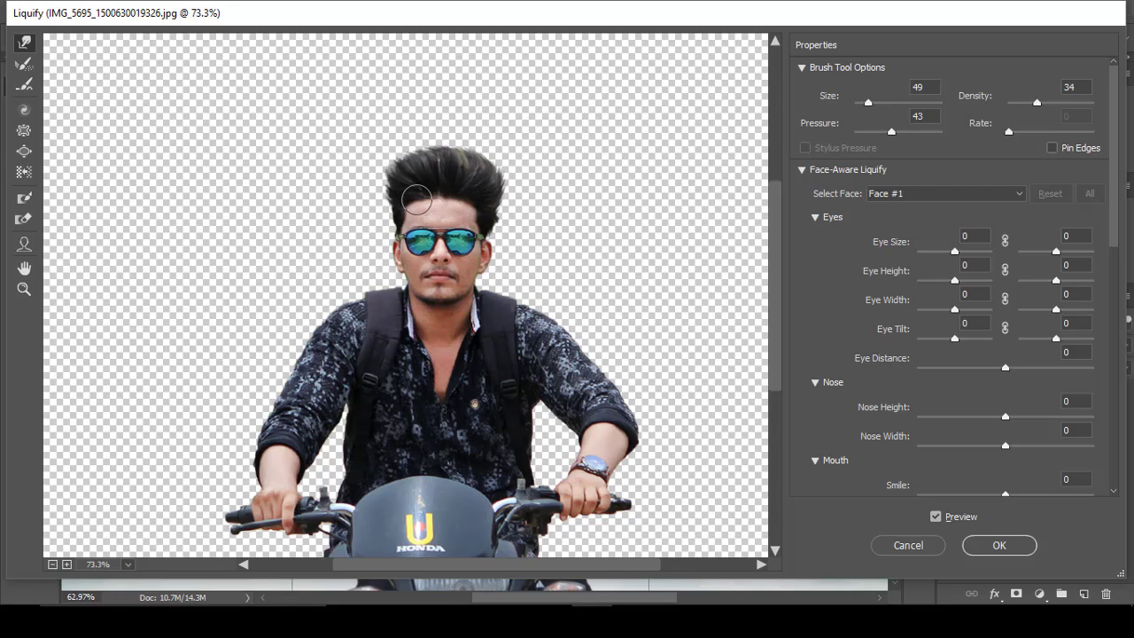
{"action": "scroll", "coordinate": [426, 213], "scroll_direction": "down", "scroll_amount": 1}
{"action": "scroll", "coordinate": [496, 266], "scroll_direction": "down", "scroll_amount": 1}
{"action": "scroll", "coordinate": [501, 274], "scroll_direction": "down", "scroll_amount": 1}
Apply Liquify, then set the rider's Color Balance shadows to −8, 0, +3
{"action": "left_click", "coordinate": [1010, 544]}
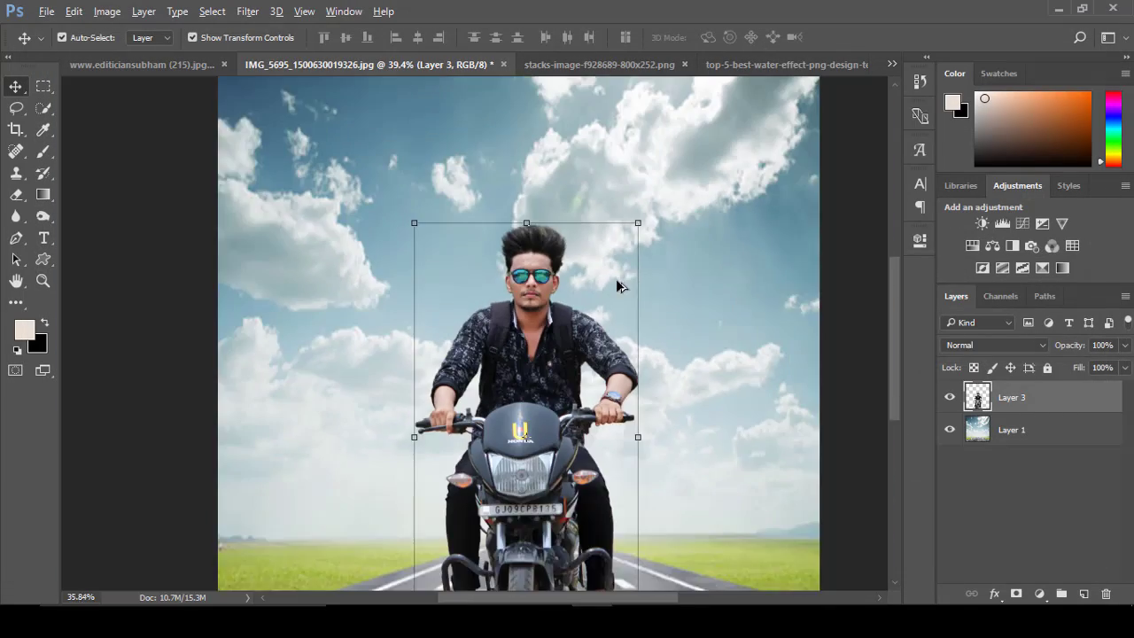
{"action": "left_click", "coordinate": [107, 11]}
{"action": "mouse_move", "coordinate": [132, 52]}
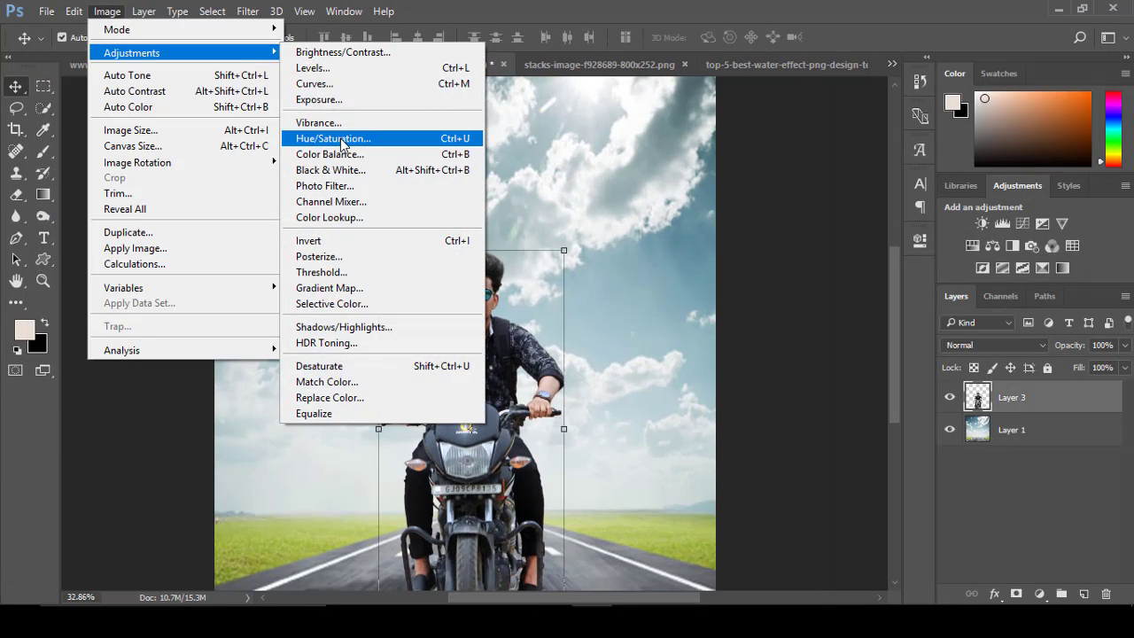
{"action": "left_click", "coordinate": [342, 140]}
{"action": "left_click", "coordinate": [1045, 216]}
{"action": "left_click", "coordinate": [107, 11]}
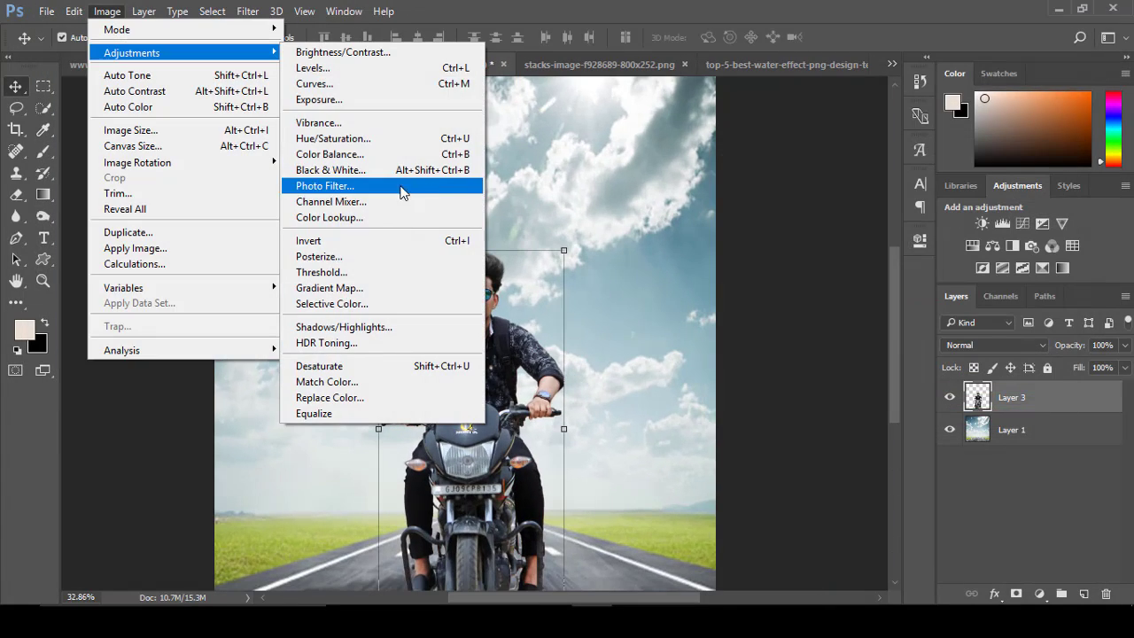
{"action": "left_click", "coordinate": [342, 156]}
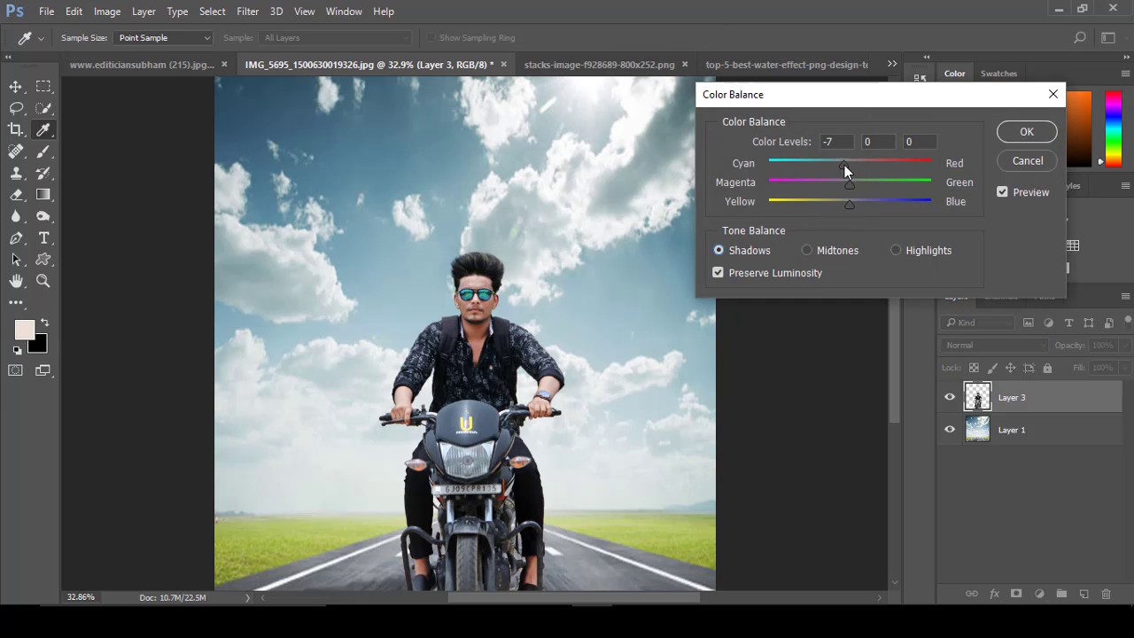
{"action": "left_click_drag", "start_coordinate": [843, 166], "coordinate": [852, 202]}
{"action": "left_click", "coordinate": [1025, 131]}
Marquee-select a large rectangle over the sky background layer
{"action": "key", "text": "v"}
{"action": "scroll", "coordinate": [552, 342], "scroll_direction": "down", "scroll_amount": 2}
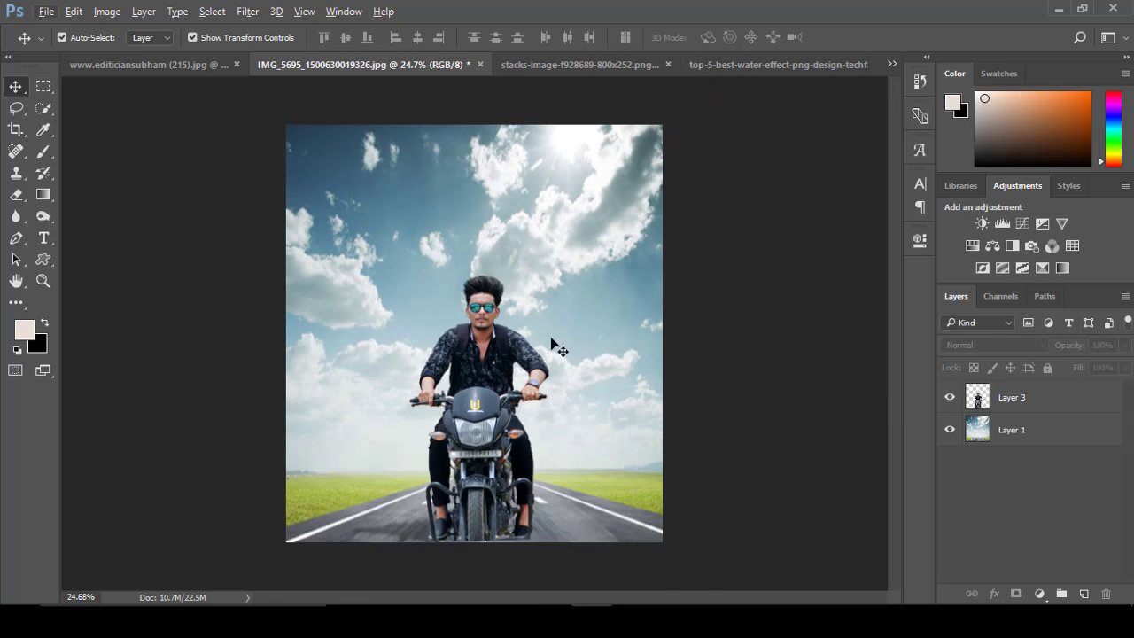
{"action": "scroll", "coordinate": [552, 342], "scroll_direction": "up", "scroll_amount": 1}
{"action": "left_click", "coordinate": [1019, 433]}
{"action": "right_click", "coordinate": [49, 97]}
{"action": "left_click", "coordinate": [119, 103]}
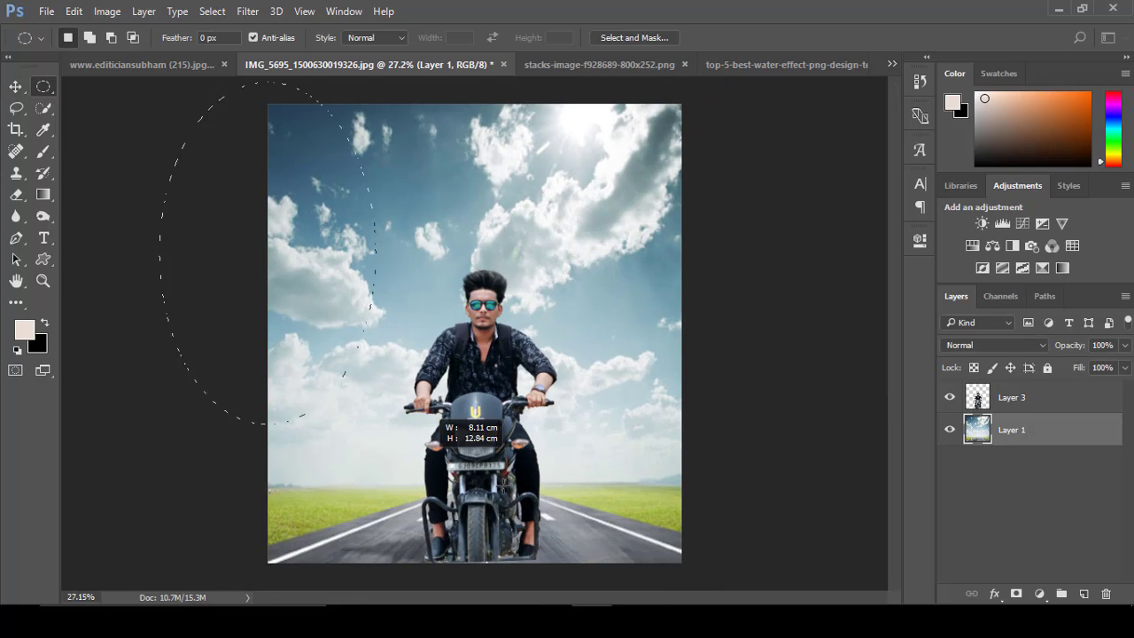
{"action": "left_click_drag", "start_coordinate": [443, 424], "coordinate": [266, 405]}
{"action": "key", "text": "Return"}
{"action": "right_click", "coordinate": [44, 88]}
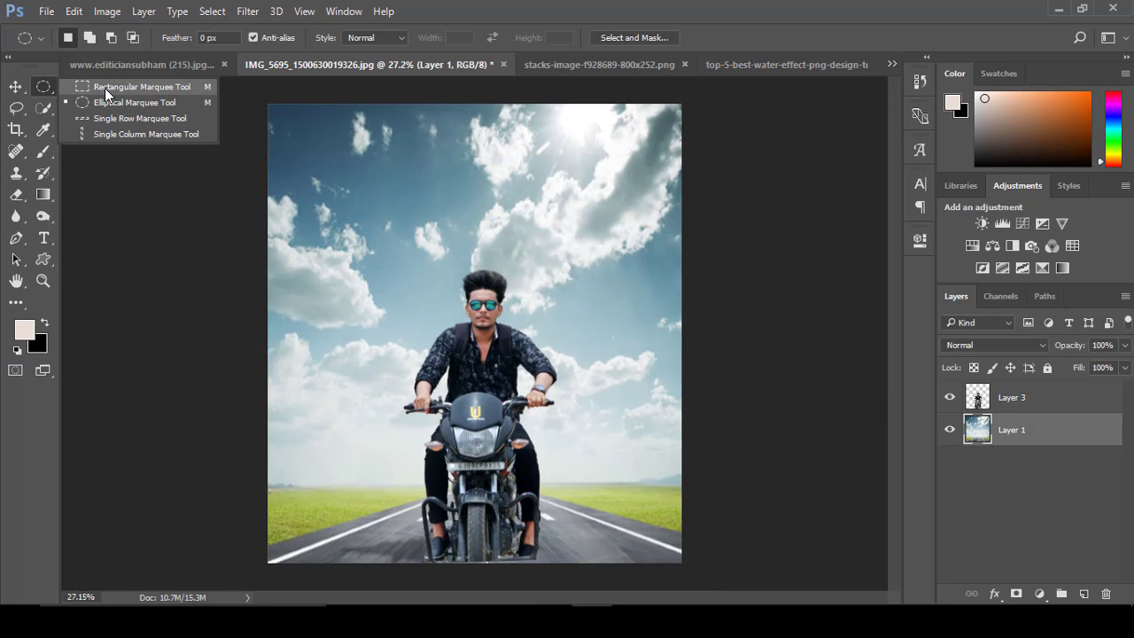
{"action": "left_click", "coordinate": [107, 87]}
{"action": "left_click_drag", "start_coordinate": [273, 228], "coordinate": [749, 517]}
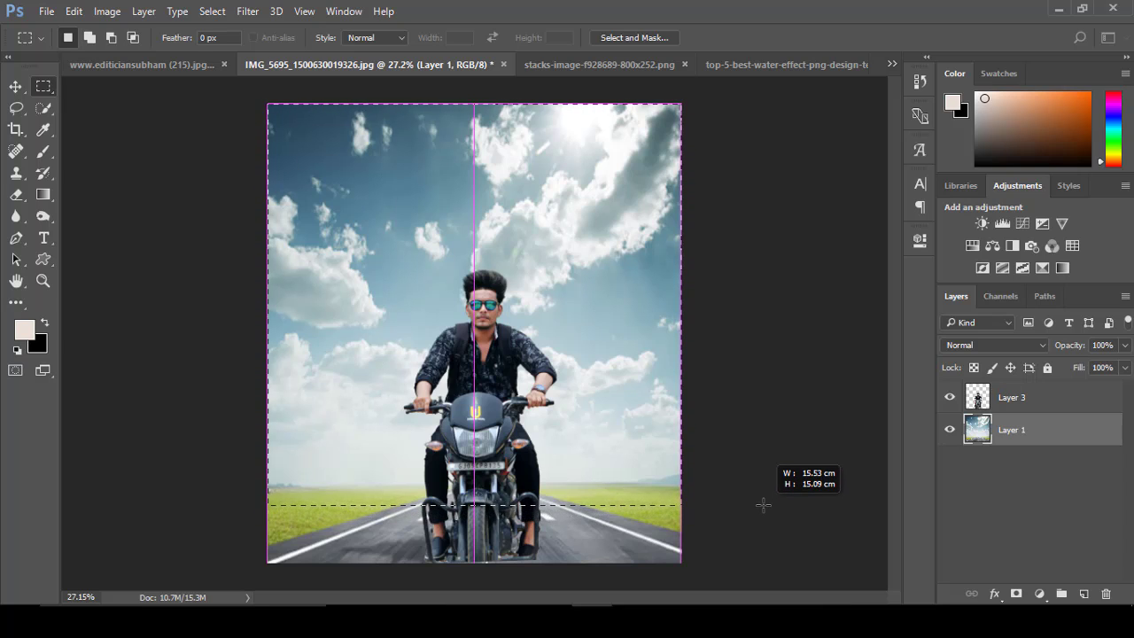
Feather the selection, apply a 5.8-pixel Gaussian Blur, and deselect
{"action": "right_click", "coordinate": [579, 252]}
{"action": "left_click", "coordinate": [611, 301]}
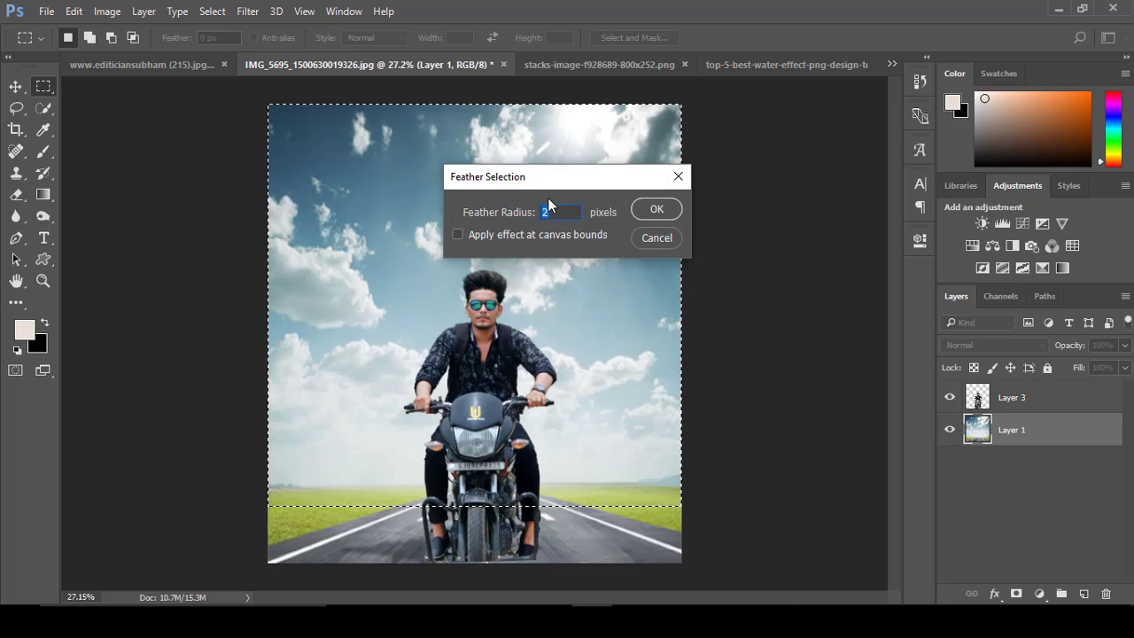
{"action": "key", "text": "Return"}
{"action": "left_click", "coordinate": [248, 10]}
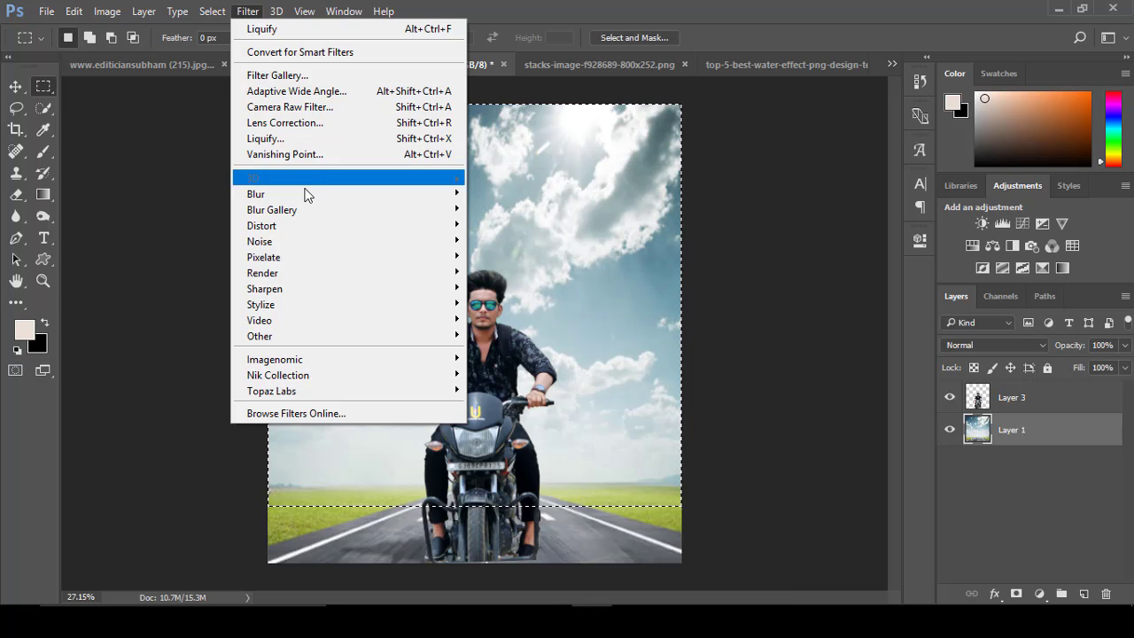
{"action": "mouse_move", "coordinate": [266, 194]}
{"action": "left_click", "coordinate": [532, 256]}
{"action": "left_click_drag", "start_coordinate": [925, 379], "coordinate": [907, 368]}
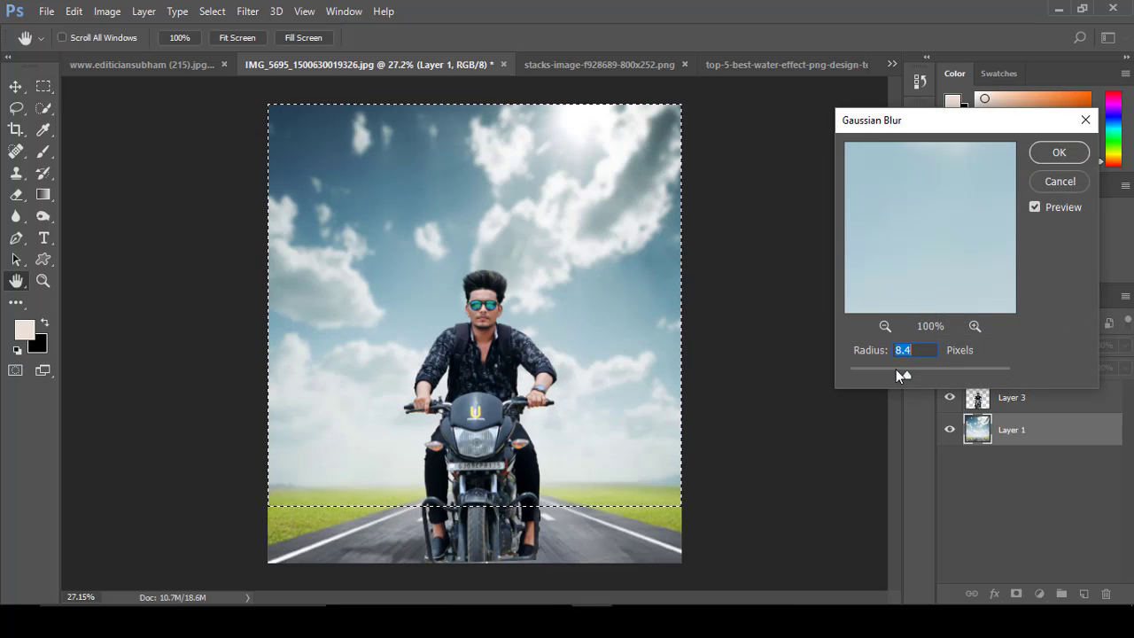
{"action": "left_click", "coordinate": [1059, 152]}
{"action": "key", "text": "ctrl+d"}
{"action": "scroll", "coordinate": [572, 474], "scroll_direction": "up", "scroll_amount": 2}
{"action": "scroll", "coordinate": [581, 443], "scroll_direction": "down", "scroll_amount": 1}
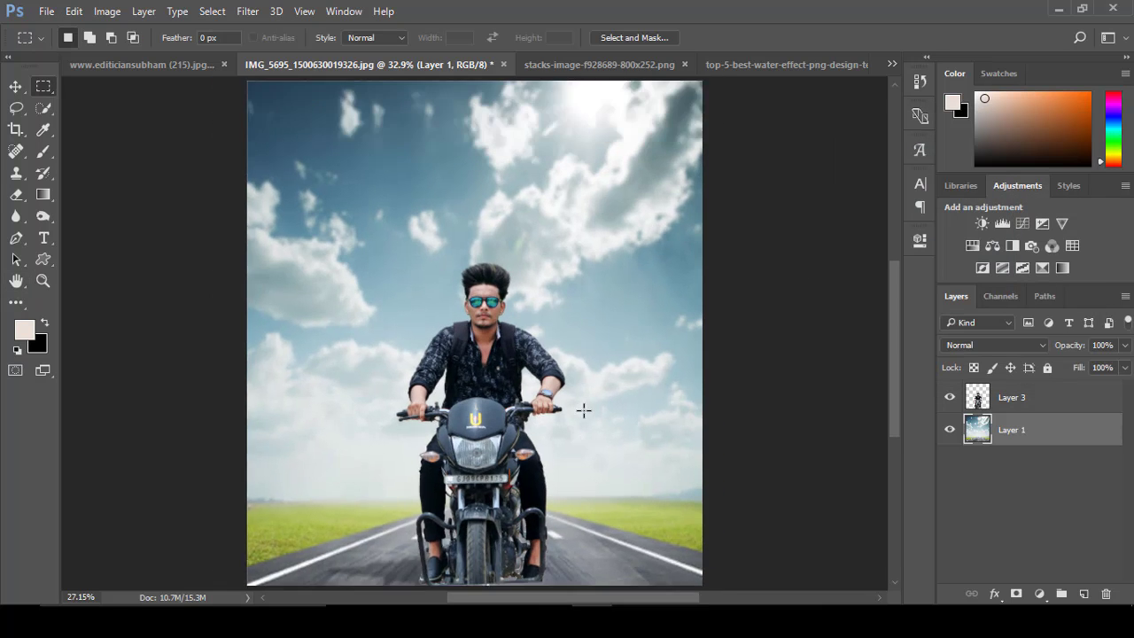
Copy the splash-crown image into the rider photo, enlarged and placed at the front wheel
{"action": "left_click", "coordinate": [541, 64]}
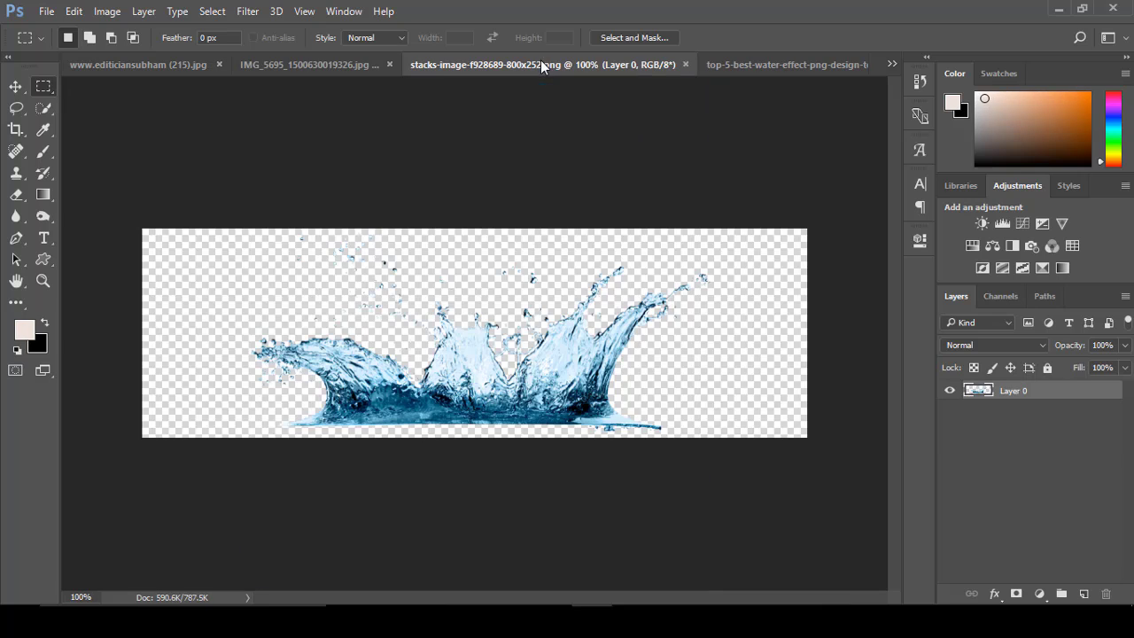
{"action": "left_click", "coordinate": [25, 88]}
{"action": "left_click", "coordinate": [747, 66]}
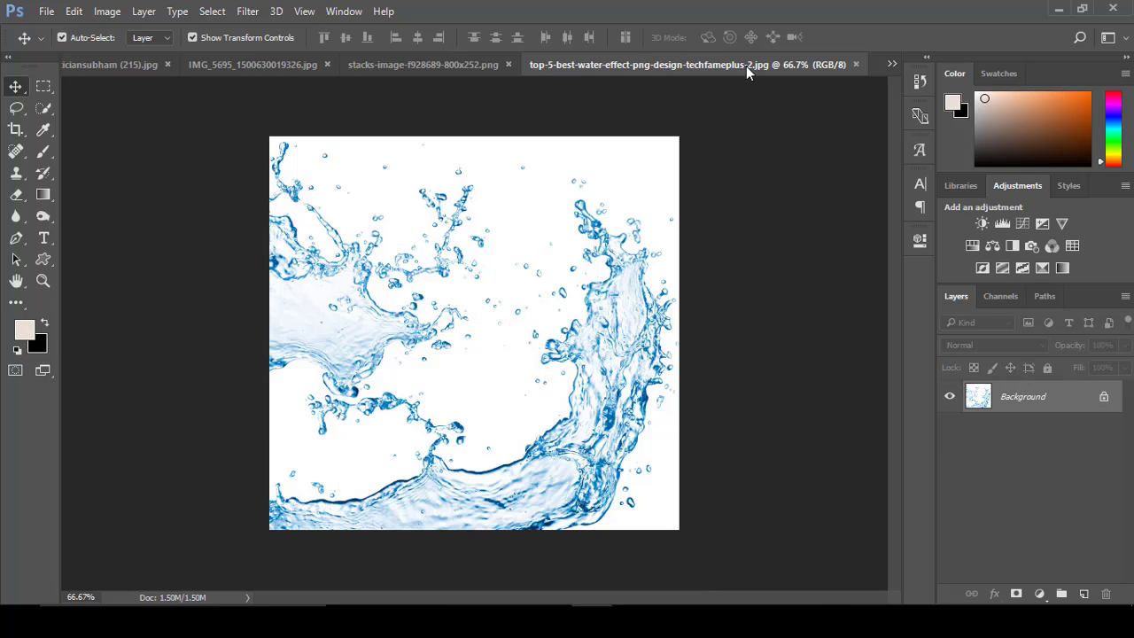
{"action": "left_click", "coordinate": [426, 65]}
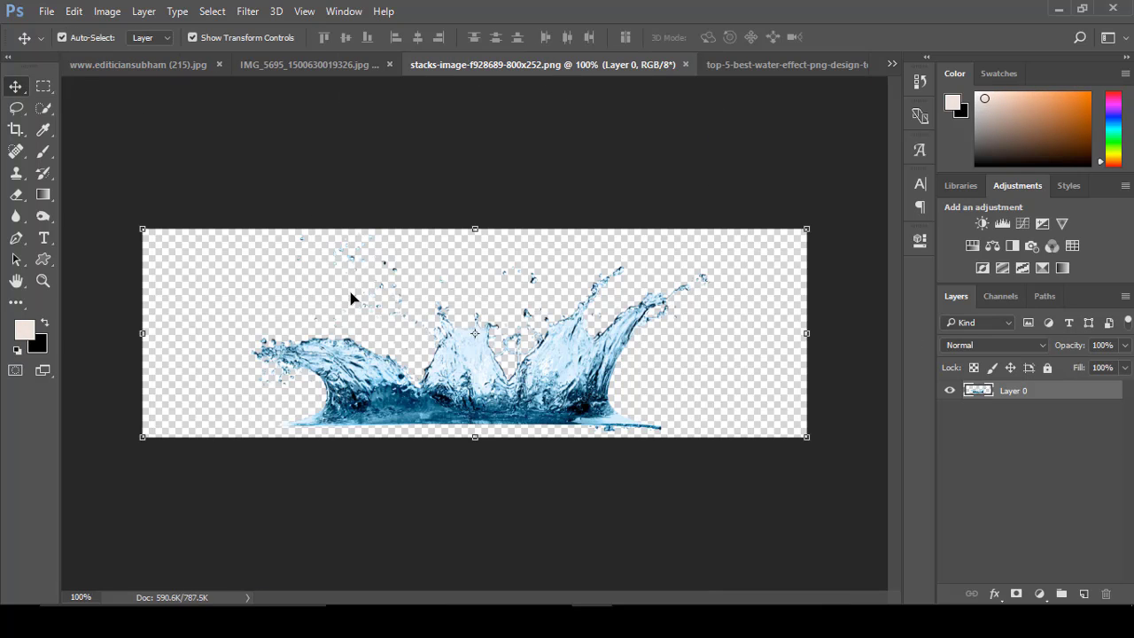
{"action": "left_click_drag", "start_coordinate": [350, 298], "coordinate": [506, 329]}
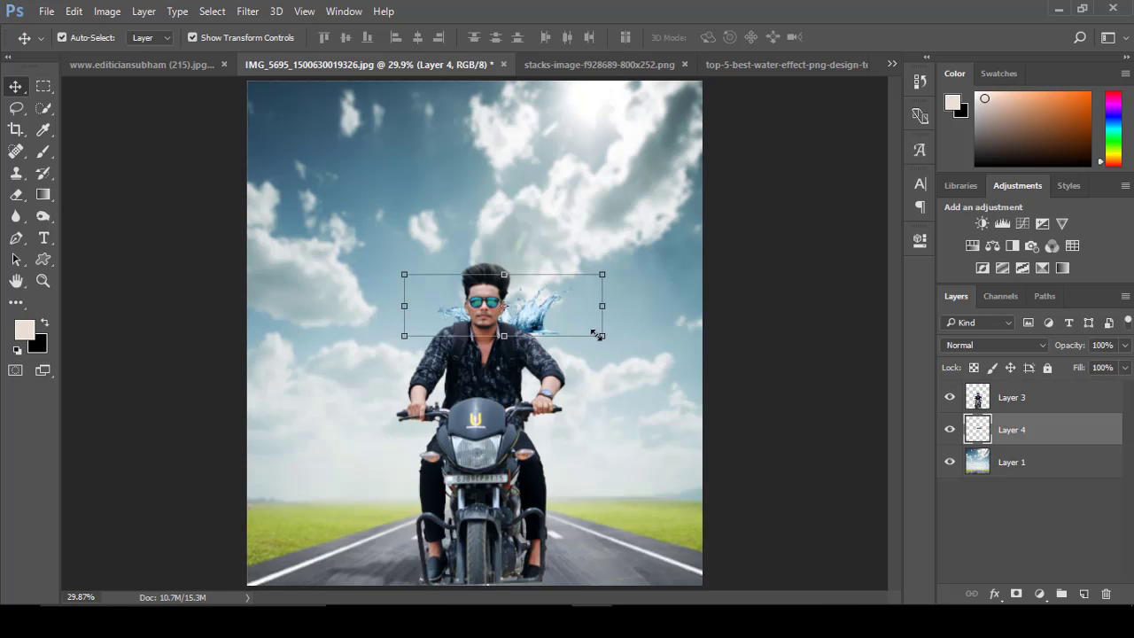
{"action": "left_click_drag", "start_coordinate": [594, 334], "coordinate": [818, 405]}
{"action": "left_click_drag", "start_coordinate": [696, 287], "coordinate": [540, 470]}
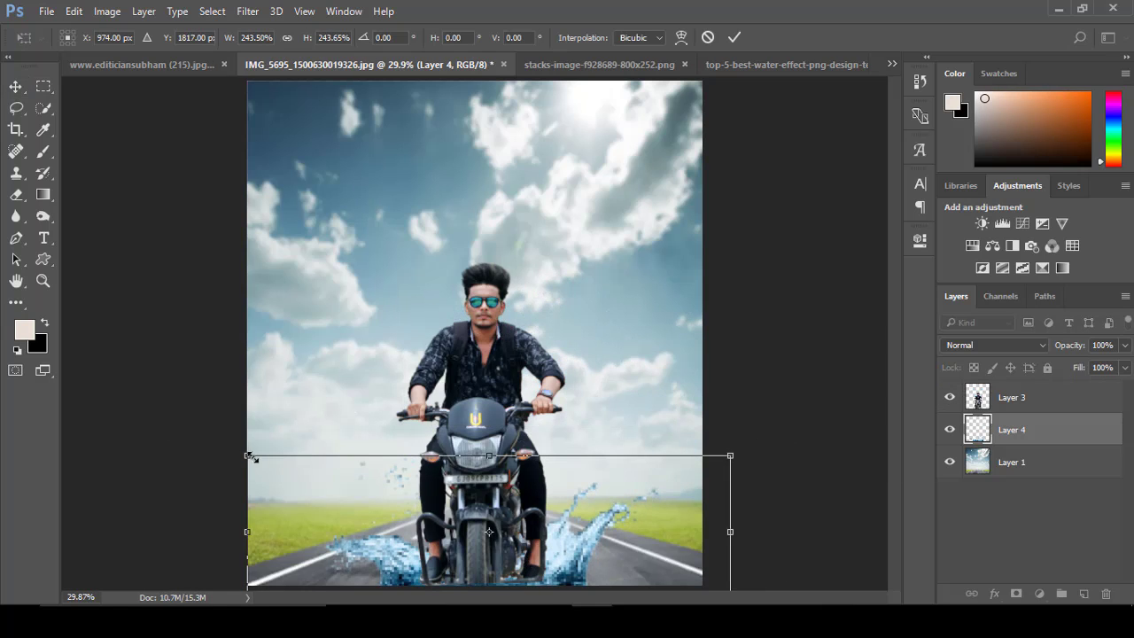
{"action": "scroll", "coordinate": [696, 555], "scroll_direction": "down", "scroll_amount": 1}
{"action": "left_click_drag", "start_coordinate": [567, 505], "coordinate": [553, 493]}
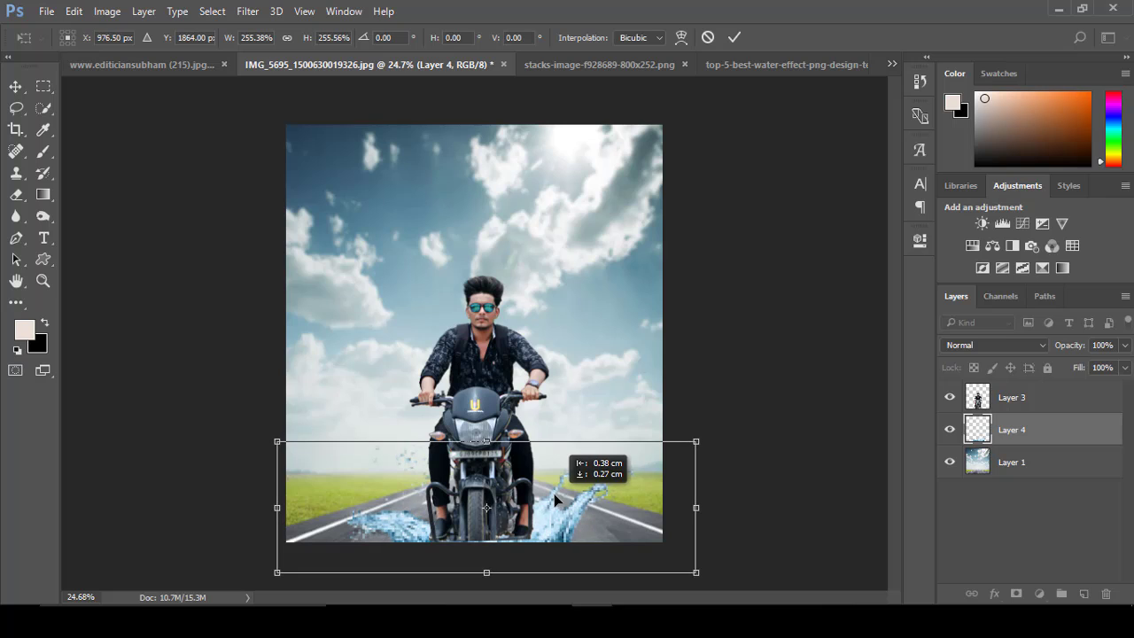
{"action": "key", "text": "Return"}
Bring the splash layer to the front, over the bike
{"action": "key", "text": "ctrl+bracketleft"}
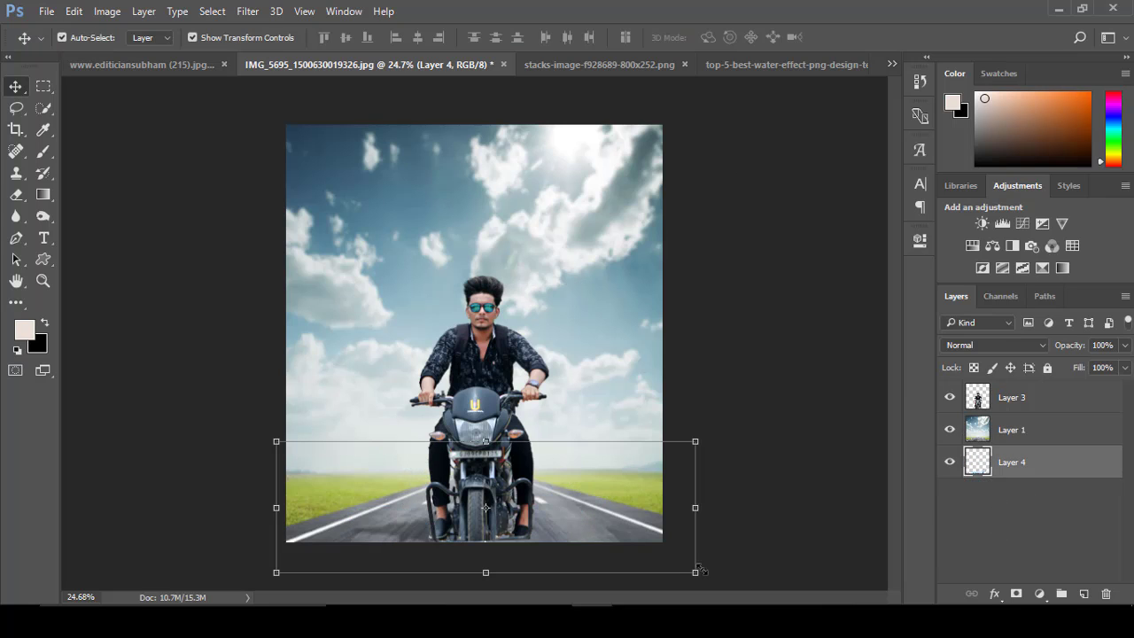
{"action": "key", "text": "ctrl+shift+bracketright"}
{"action": "scroll", "coordinate": [204, 403], "scroll_direction": "up", "scroll_amount": 1}
{"action": "scroll", "coordinate": [204, 403], "scroll_direction": "down", "scroll_amount": 2}
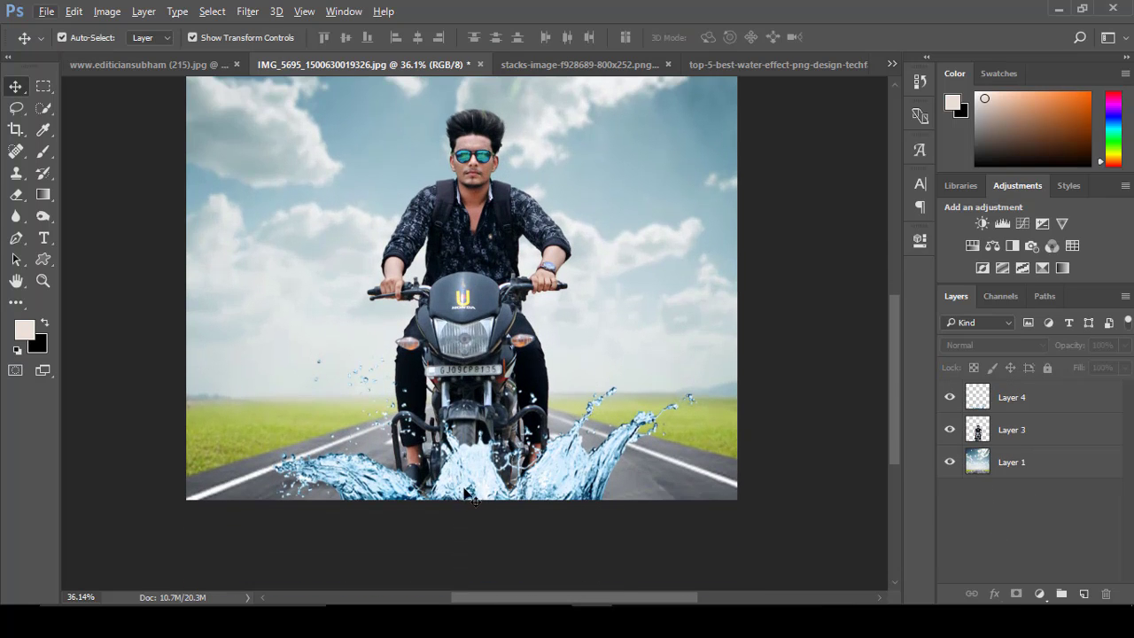
Stretch the splash taller and wider across the road
{"action": "left_click_drag", "start_coordinate": [170, 356], "coordinate": [189, 337]}
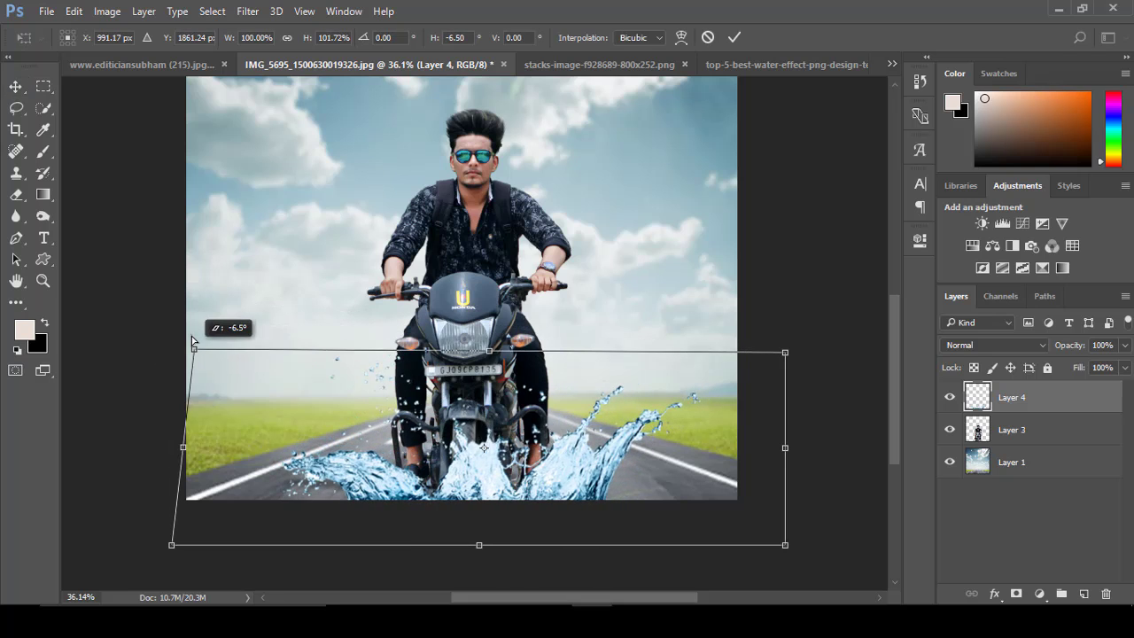
{"action": "left_click_drag", "start_coordinate": [442, 472], "coordinate": [428, 471]}
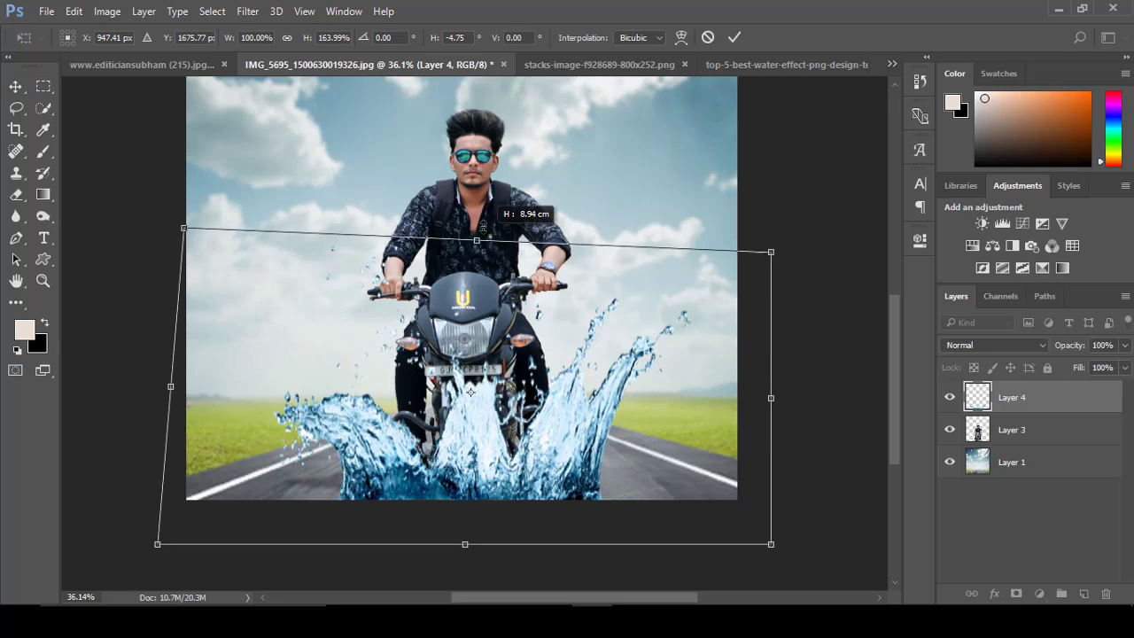
{"action": "left_click_drag", "start_coordinate": [470, 346], "coordinate": [481, 293]}
{"action": "left_click_drag", "start_coordinate": [506, 413], "coordinate": [513, 420]}
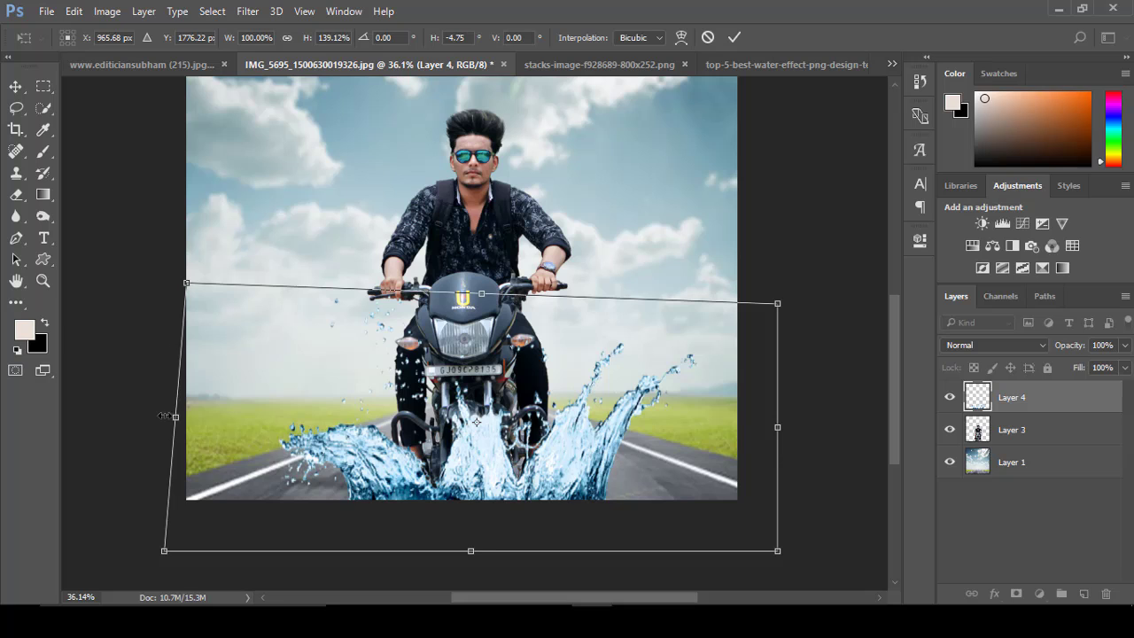
{"action": "left_click_drag", "start_coordinate": [165, 416], "coordinate": [160, 416]}
{"action": "left_click_drag", "start_coordinate": [798, 429], "coordinate": [826, 429]}
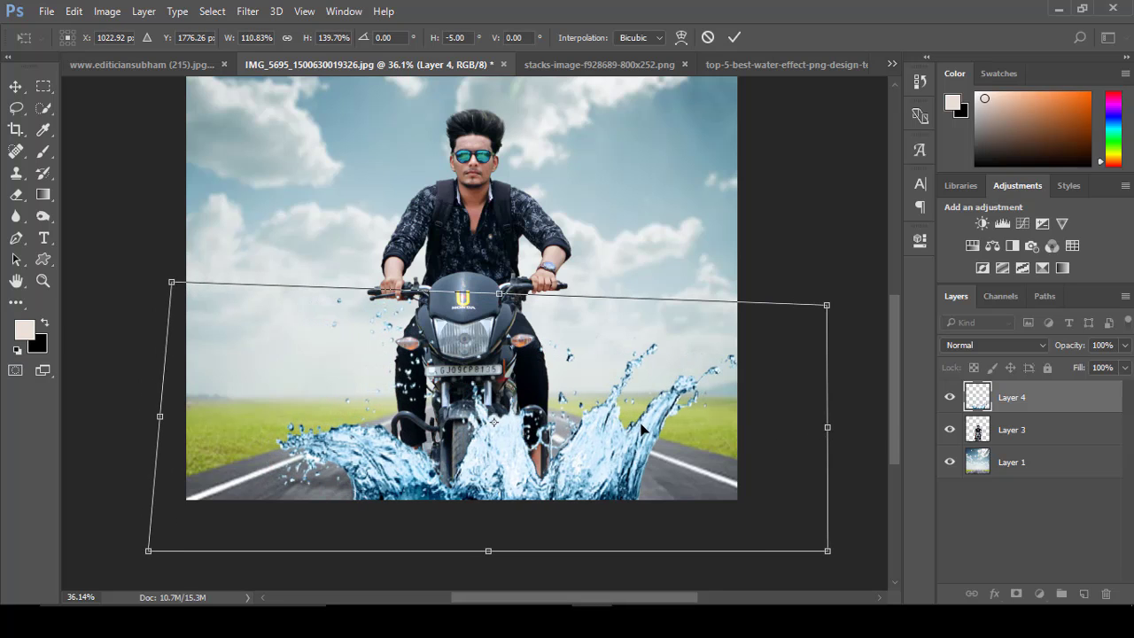
{"action": "left_click_drag", "start_coordinate": [629, 432], "coordinate": [635, 432]}
Skew the splash's corners inward around the front wheel and apply the transform
{"action": "left_click_drag", "start_coordinate": [817, 551], "coordinate": [735, 559]}
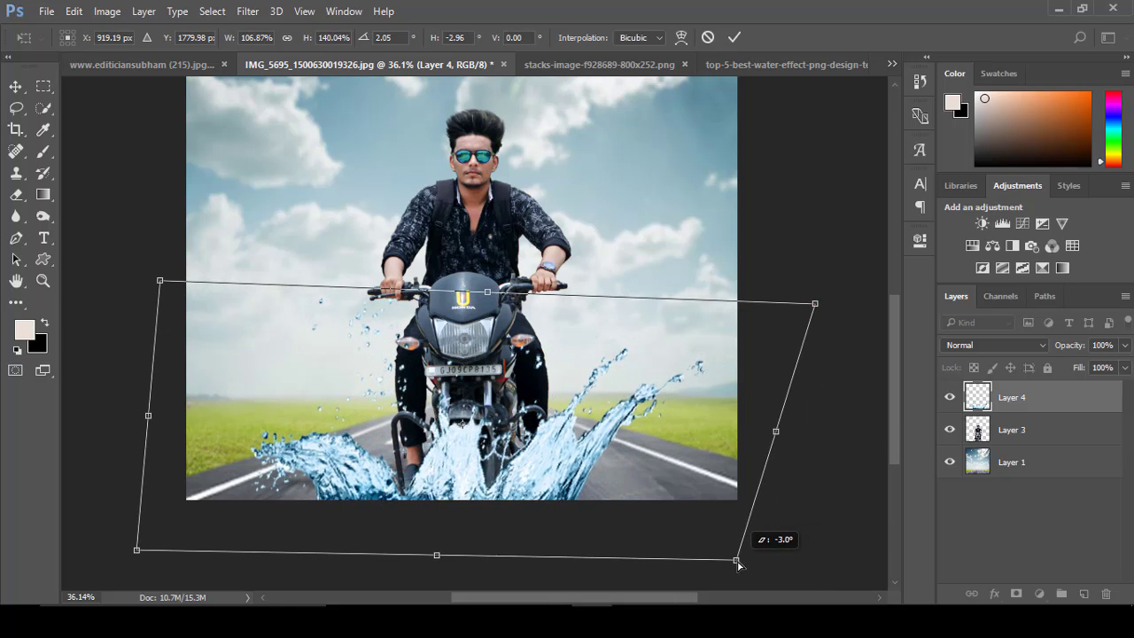
{"action": "left_click_drag", "start_coordinate": [137, 551], "coordinate": [231, 542]}
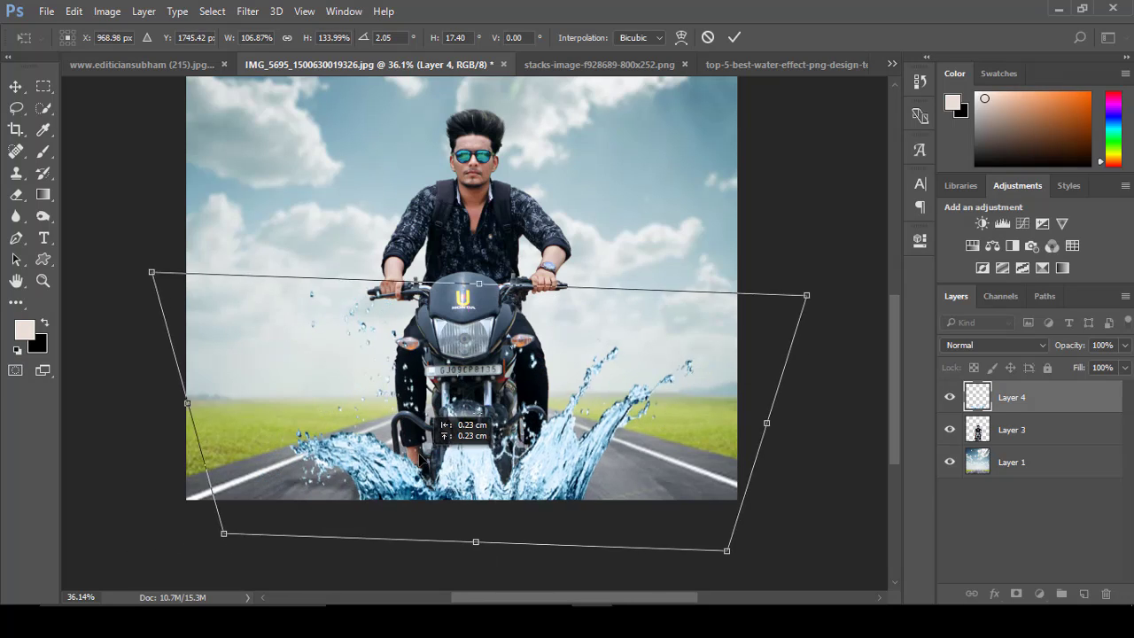
{"action": "left_click_drag", "start_coordinate": [434, 476], "coordinate": [417, 459]}
{"action": "left_click_drag", "start_coordinate": [220, 535], "coordinate": [242, 535]}
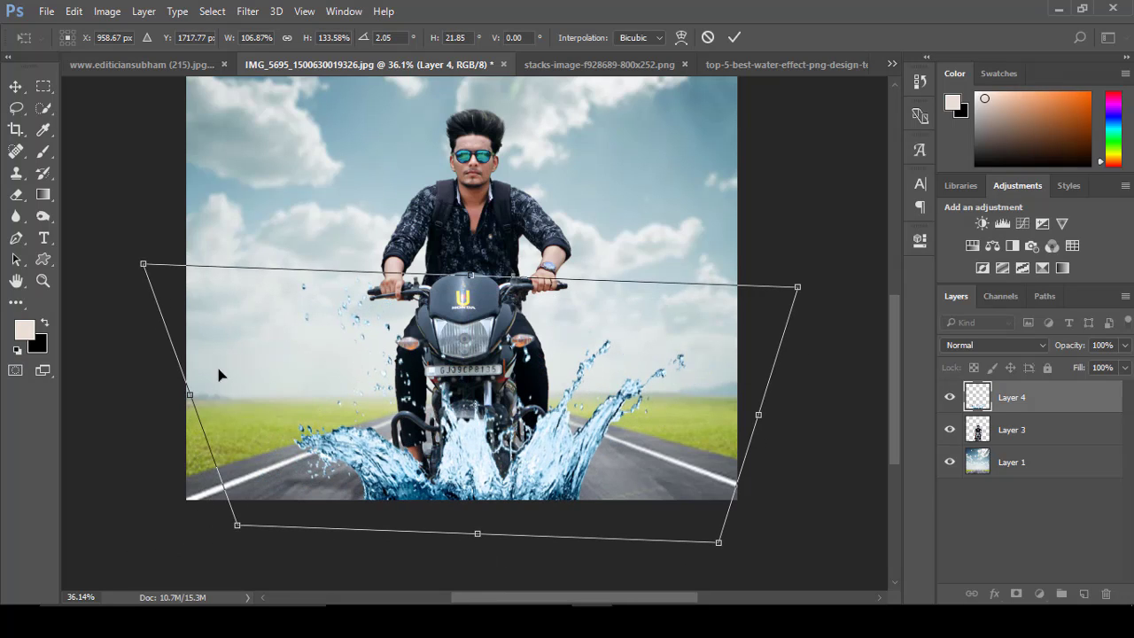
{"action": "left_click_drag", "start_coordinate": [142, 263], "coordinate": [168, 263]}
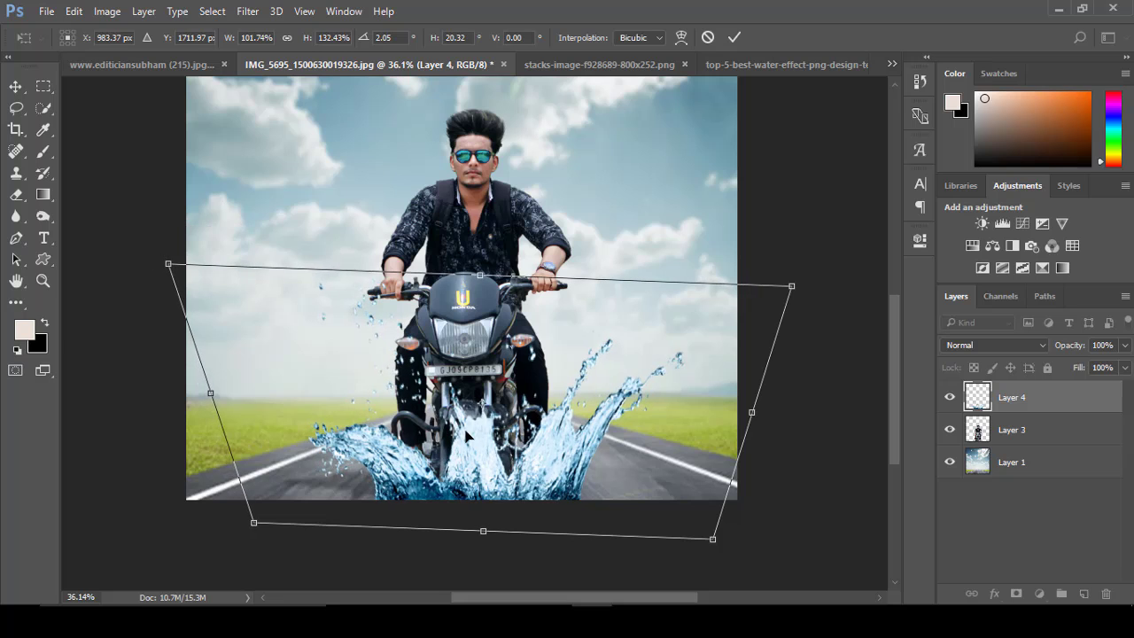
{"action": "key", "text": "Return"}
{"action": "left_click", "coordinate": [848, 367]}
Fit the photo in view and try Luminosity on the rider layer, reverting to Normal
{"action": "key", "text": "ctrl+0"}
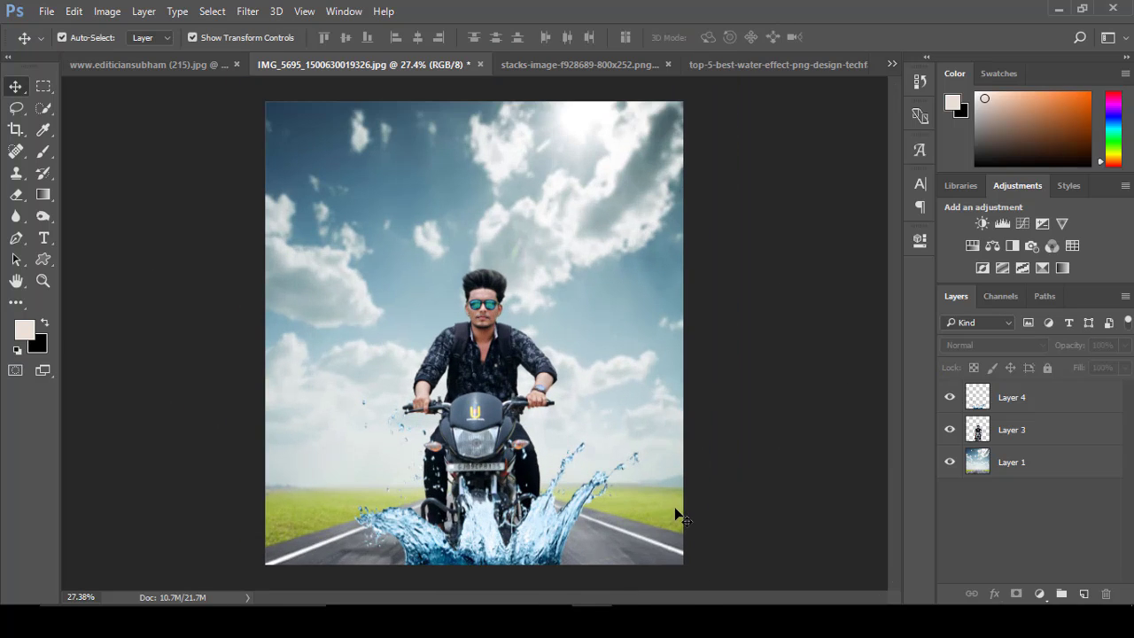
{"action": "scroll", "coordinate": [636, 523], "scroll_direction": "up", "scroll_amount": 2}
{"action": "scroll", "coordinate": [528, 423], "scroll_direction": "down", "scroll_amount": 3}
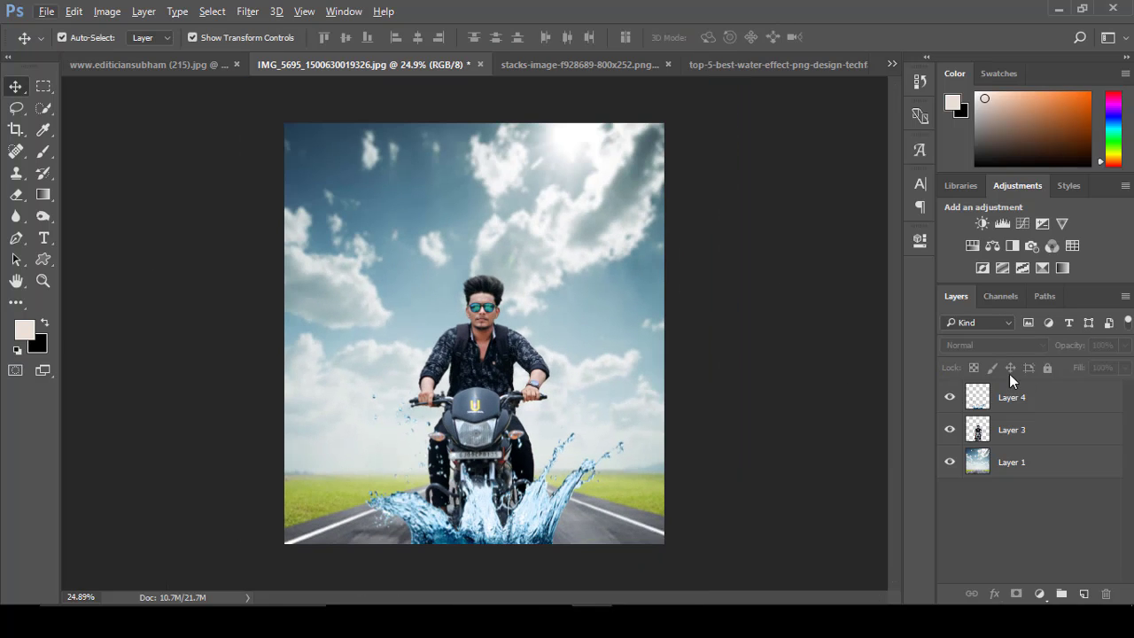
{"action": "left_click", "coordinate": [1002, 430]}
{"action": "left_click", "coordinate": [992, 344]}
{"action": "left_click", "coordinate": [966, 328]}
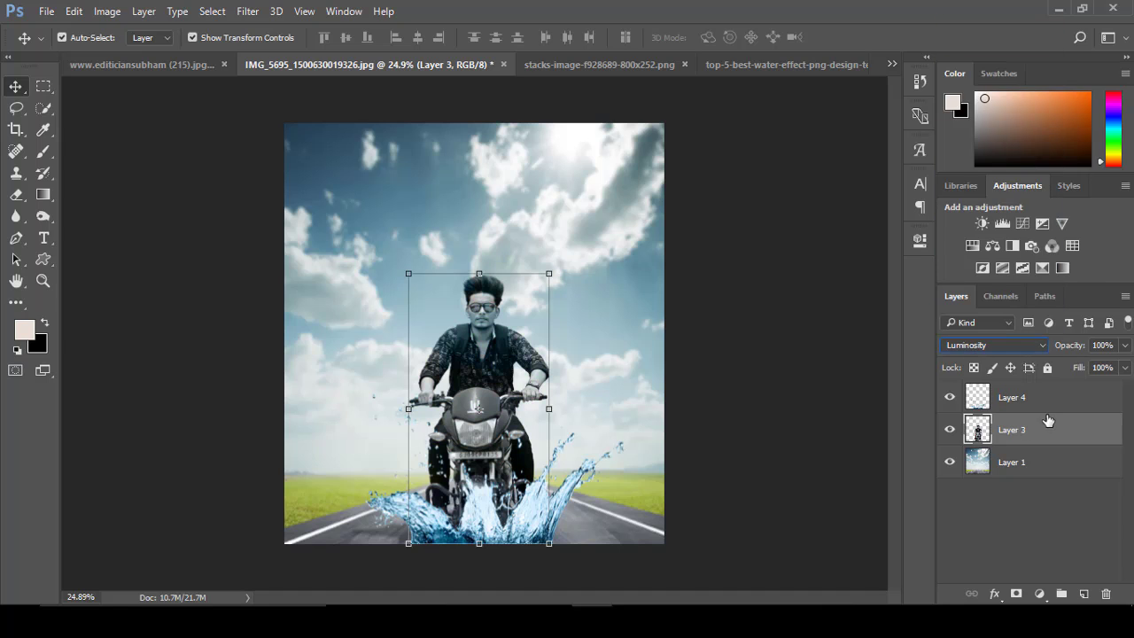
{"action": "left_click", "coordinate": [992, 344]}
{"action": "left_click", "coordinate": [961, 124]}
Set the splash Layer 4 to Luminosity blending after comparing nearby modes
{"action": "left_click", "coordinate": [1012, 397]}
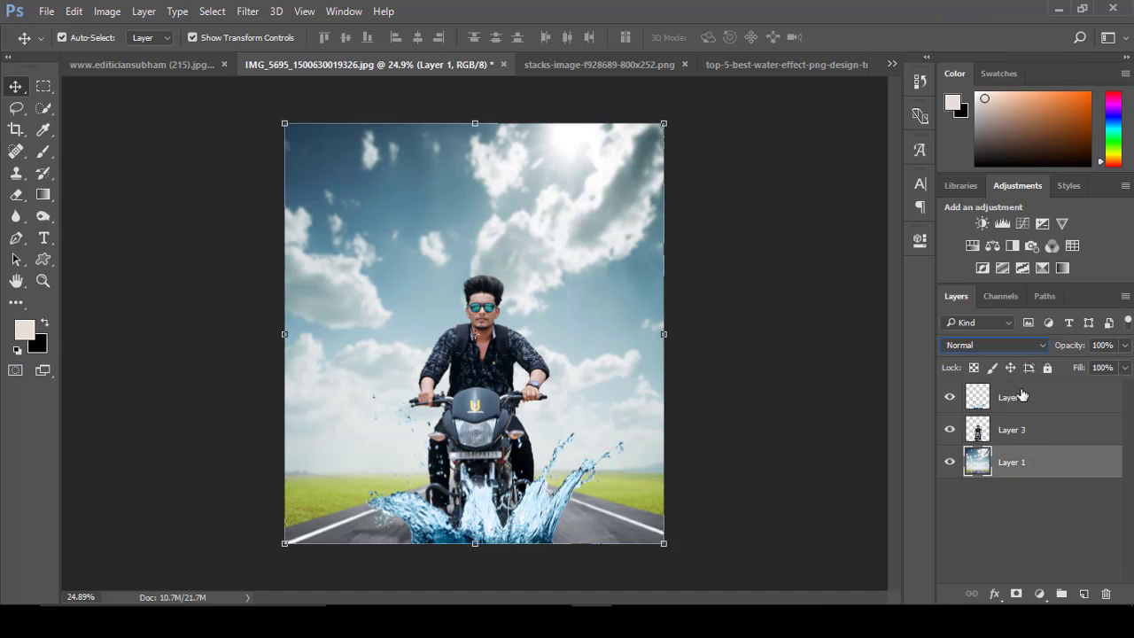
{"action": "left_click", "coordinate": [992, 345]}
{"action": "left_click", "coordinate": [975, 335]}
{"action": "key", "text": "Up"}
{"action": "key", "text": "Up"}
{"action": "key", "text": "Up"}
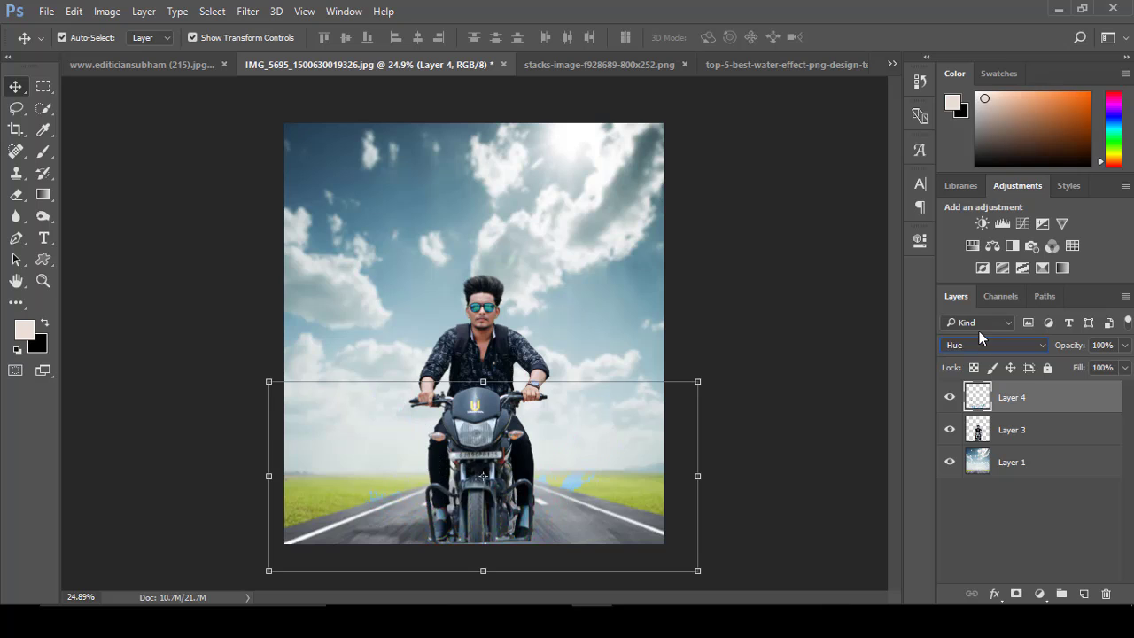
{"action": "key", "text": "Up"}
{"action": "key", "text": "Up"}
{"action": "key", "text": "Up"}
{"action": "key", "text": "Up"}
{"action": "key", "text": "Up"}
{"action": "key", "text": "Up"}
{"action": "key", "text": "Up"}
{"action": "key", "text": "Up"}
{"action": "key", "text": "Up"}
{"action": "key", "text": "Up"}
{"action": "key", "text": "Up"}
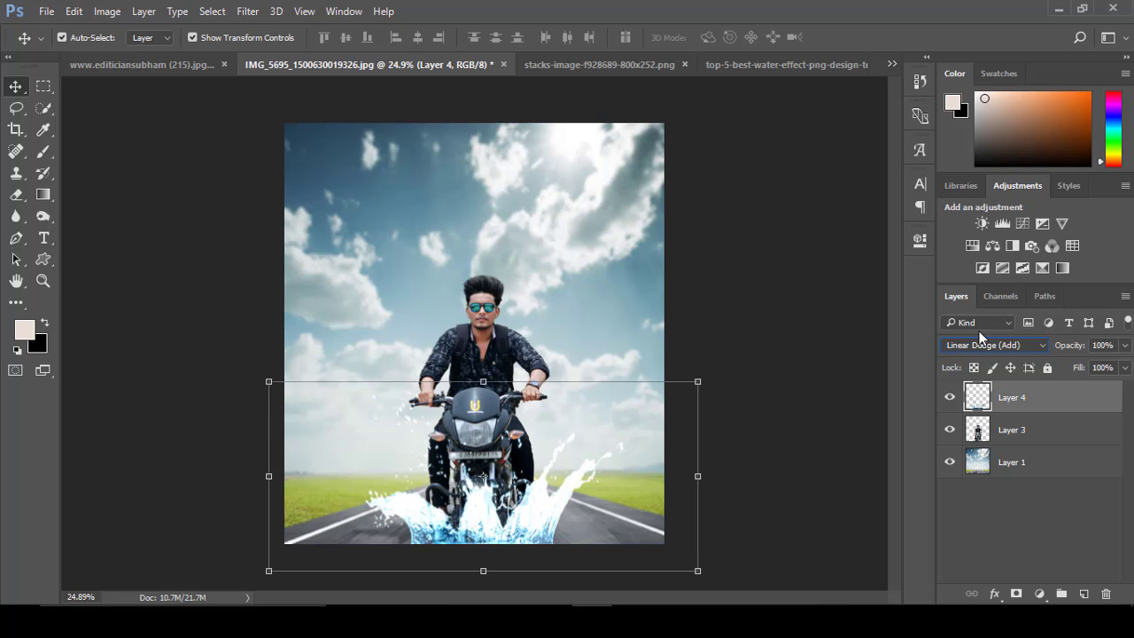
{"action": "key", "text": "Up"}
{"action": "key", "text": "Up"}
{"action": "key", "text": "Up"}
{"action": "key", "text": "Up"}
{"action": "key", "text": "Up"}
{"action": "key", "text": "Up"}
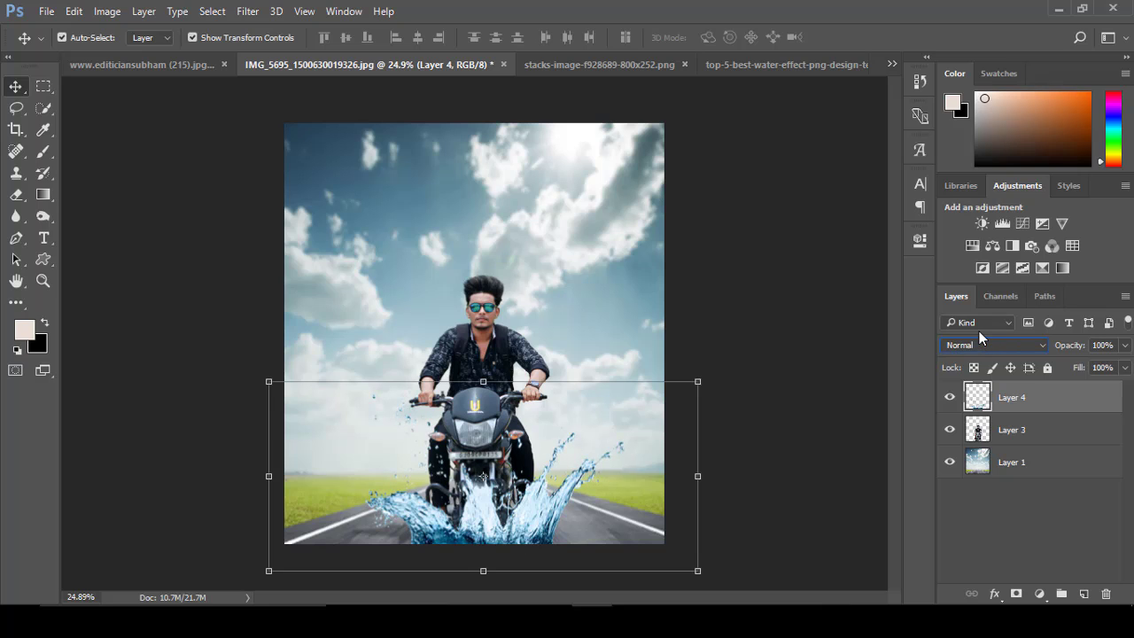
{"action": "key", "text": "Down"}
{"action": "key", "text": "Down"}
{"action": "key", "text": "Down"}
{"action": "key", "text": "Down"}
{"action": "key", "text": "Down"}
{"action": "key", "text": "Down"}
{"action": "key", "text": "Down"}
{"action": "key", "text": "Down"}
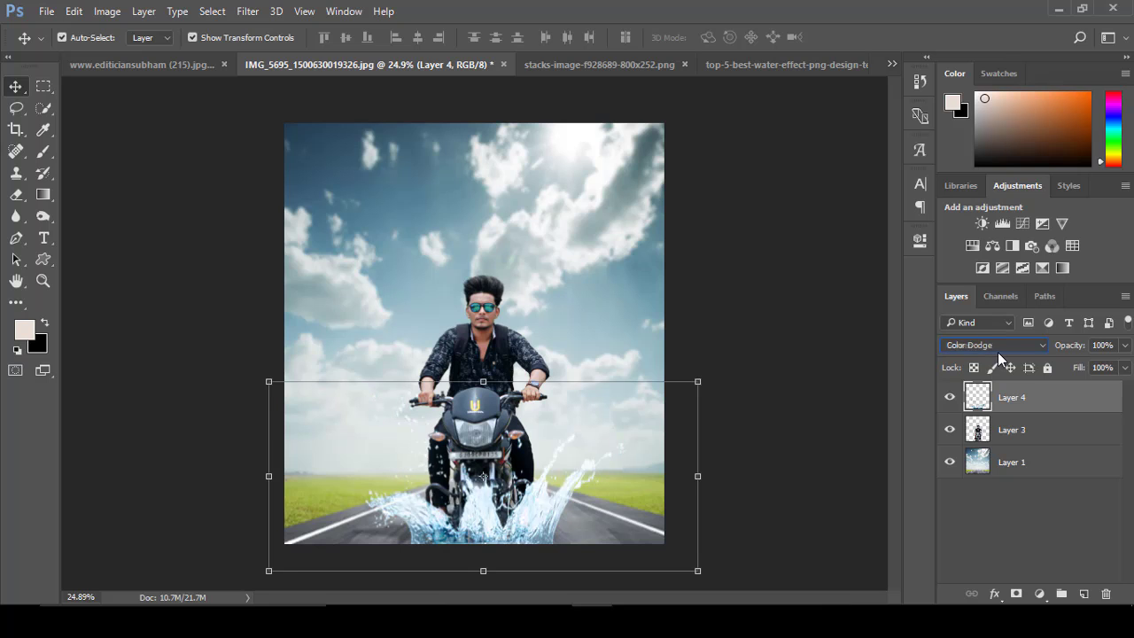
{"action": "key", "text": "Down"}
{"action": "key", "text": "Down"}
{"action": "key", "text": "Down"}
{"action": "key", "text": "Down"}
{"action": "key", "text": "Down"}
{"action": "key", "text": "Down"}
{"action": "key", "text": "Down"}
{"action": "key", "text": "Down"}
{"action": "key", "text": "Down"}
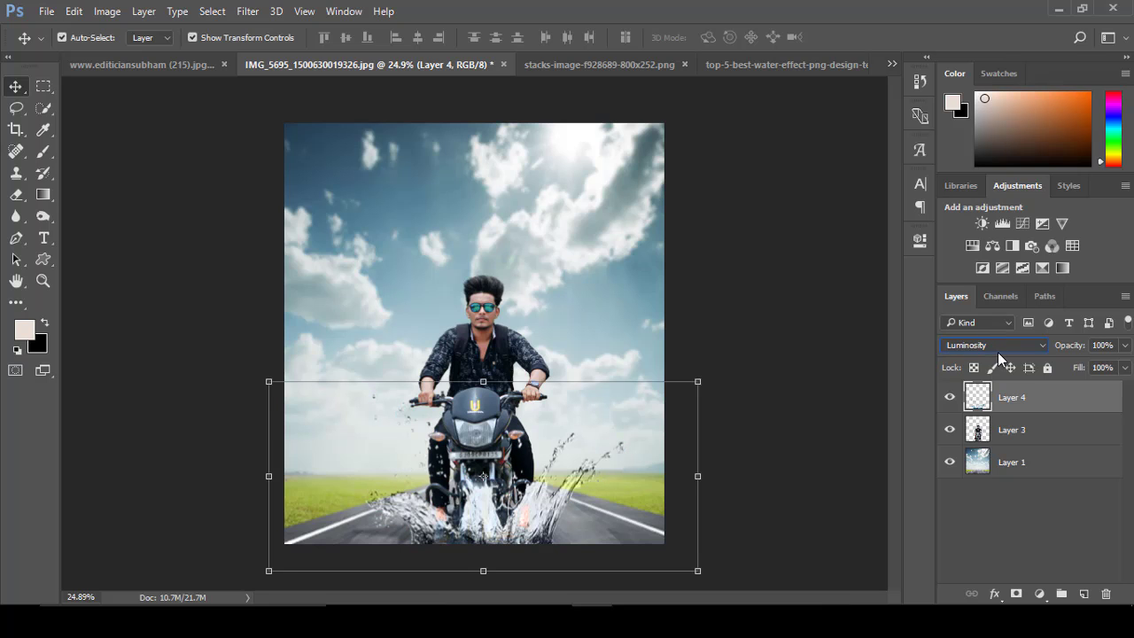
Choose the Eraser with a 99 px, 23% hardness brush
{"action": "left_click", "coordinate": [789, 369]}
{"action": "scroll", "coordinate": [530, 543], "scroll_direction": "up", "scroll_amount": 3, "text": "alt"}
{"action": "scroll", "coordinate": [530, 542], "scroll_direction": "down", "scroll_amount": 2, "text": "alt"}
{"action": "scroll", "coordinate": [530, 542], "scroll_direction": "up", "scroll_amount": 2, "text": "alt"}
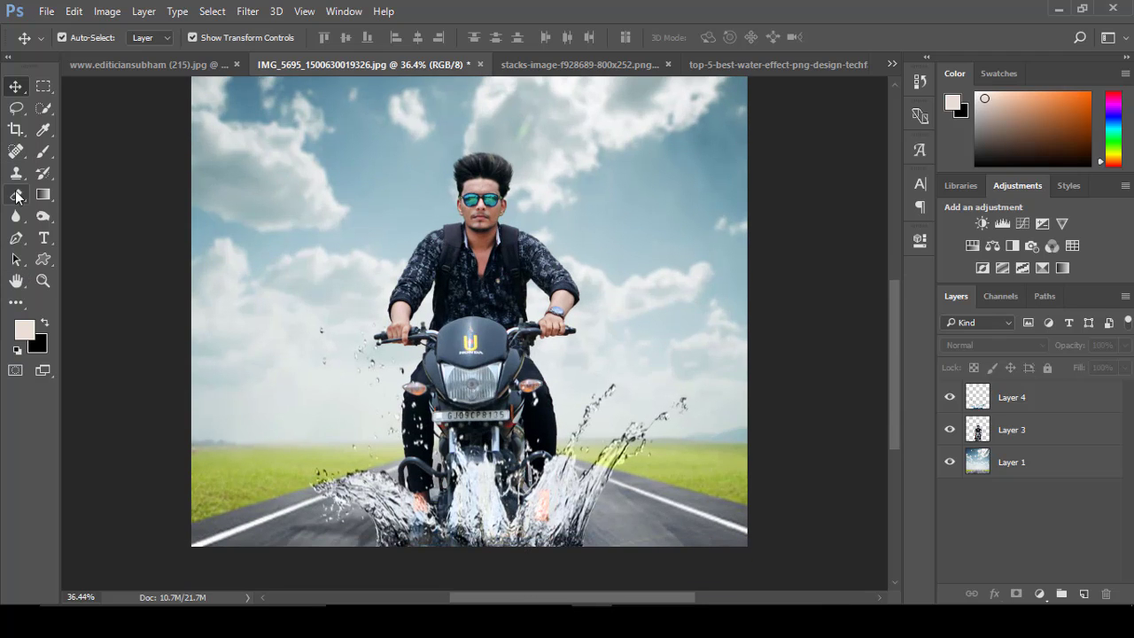
{"action": "left_click", "coordinate": [18, 194]}
{"action": "right_click", "coordinate": [615, 432]}
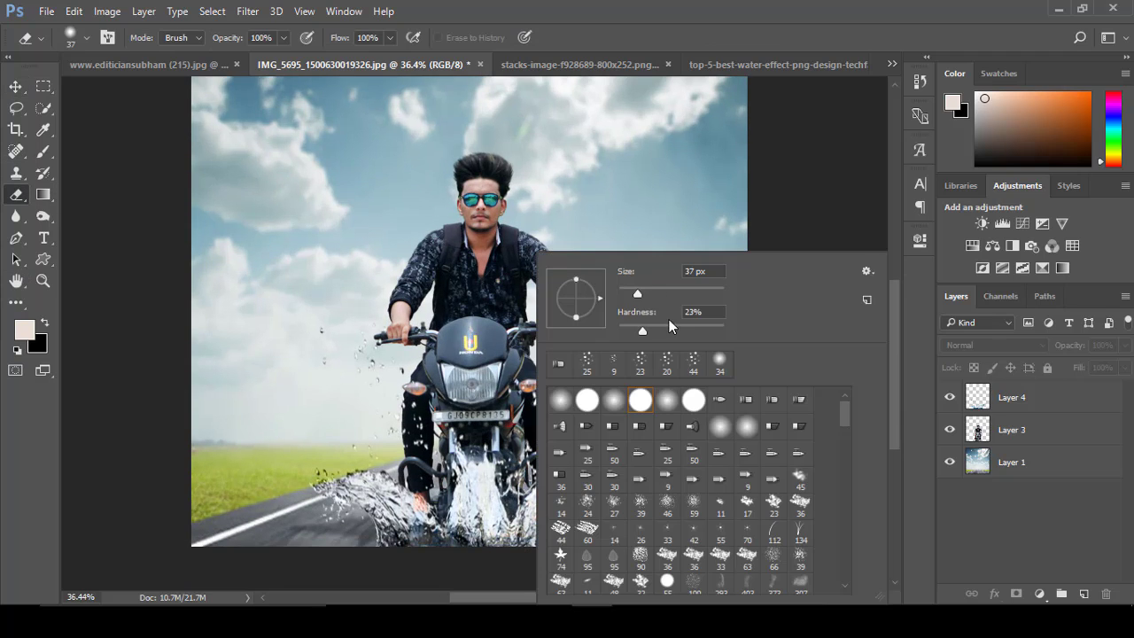
Select Layer 4 and set the eraser to 243 px at 50% opacity
{"action": "left_click", "coordinate": [493, 493]}
{"action": "key", "text": "Return"}
{"action": "left_click", "coordinate": [1010, 397]}
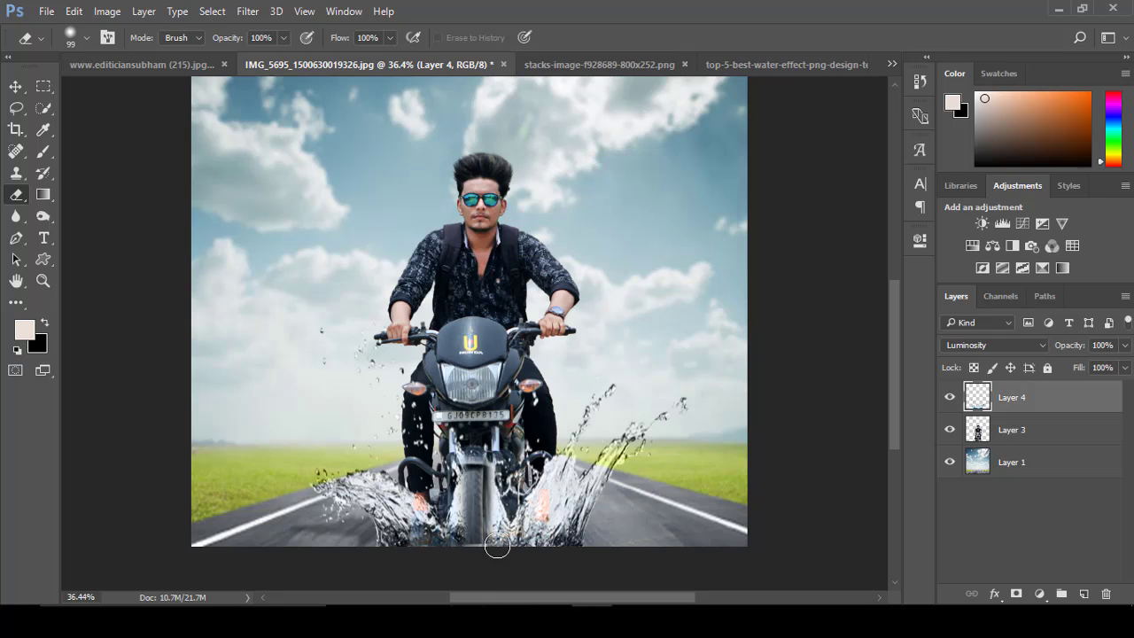
{"action": "right_click", "coordinate": [534, 409]}
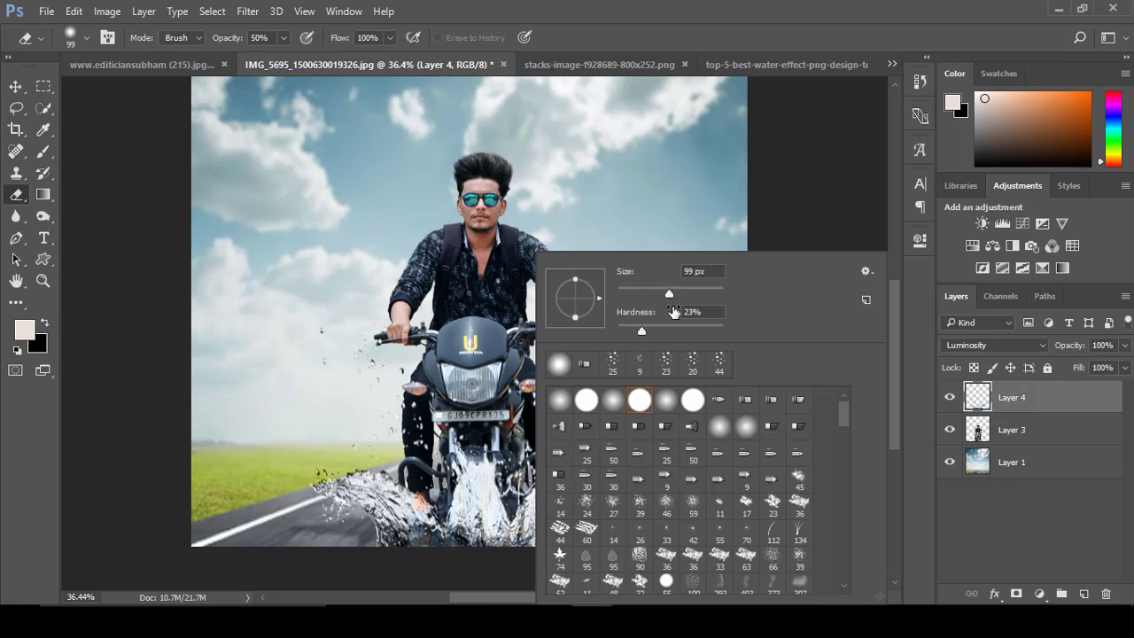
{"action": "left_click", "coordinate": [487, 485]}
{"action": "scroll", "coordinate": [474, 512], "scroll_direction": "down", "scroll_amount": 2}
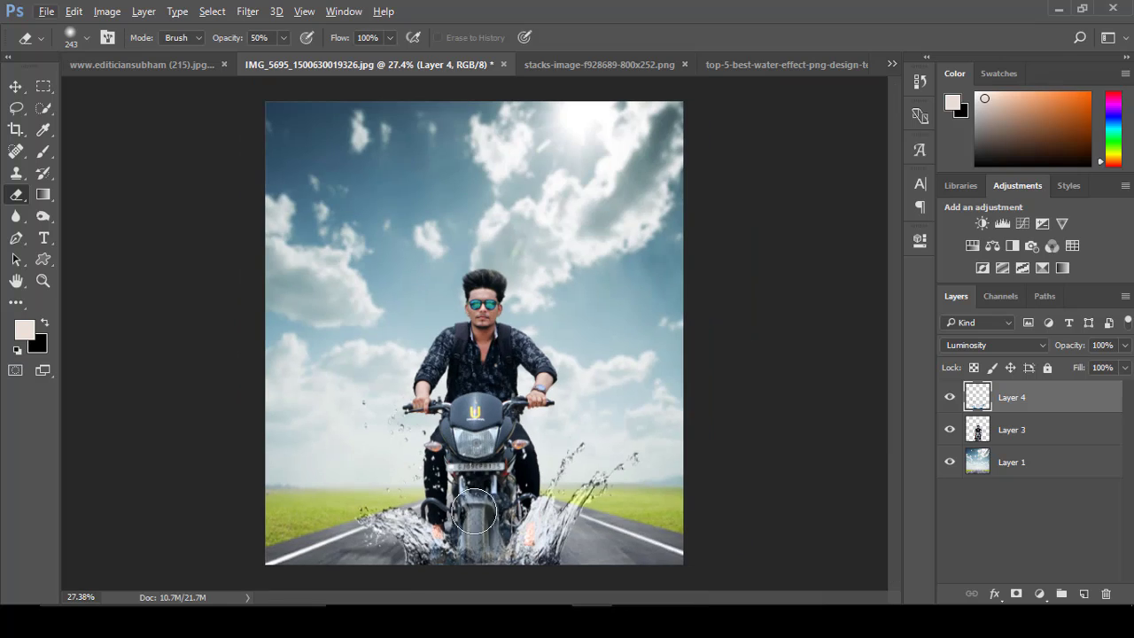
{"action": "scroll", "coordinate": [591, 474], "scroll_direction": "up", "scroll_amount": 1}
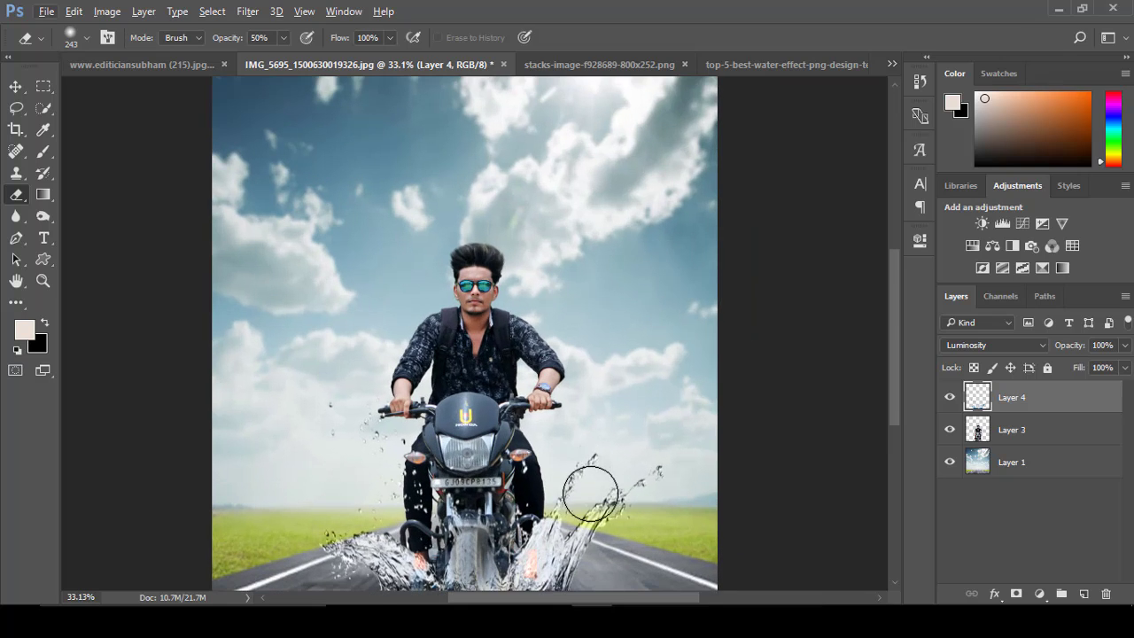
{"action": "scroll", "coordinate": [588, 501], "scroll_direction": "down", "scroll_amount": 2}
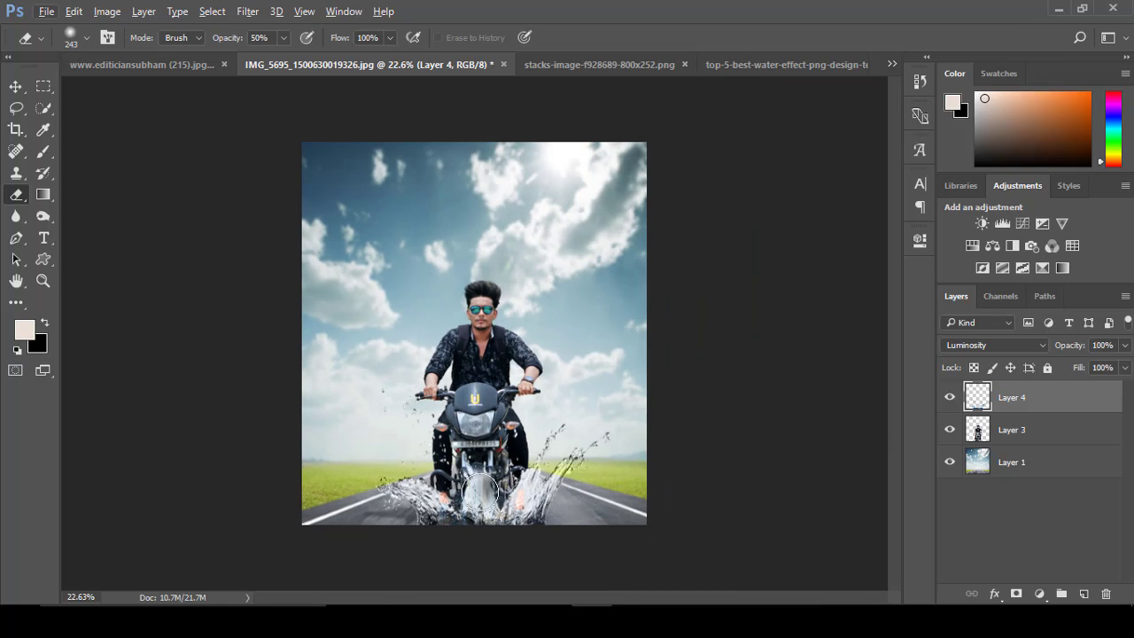
{"action": "scroll", "coordinate": [529, 498], "scroll_direction": "up", "scroll_amount": 1}
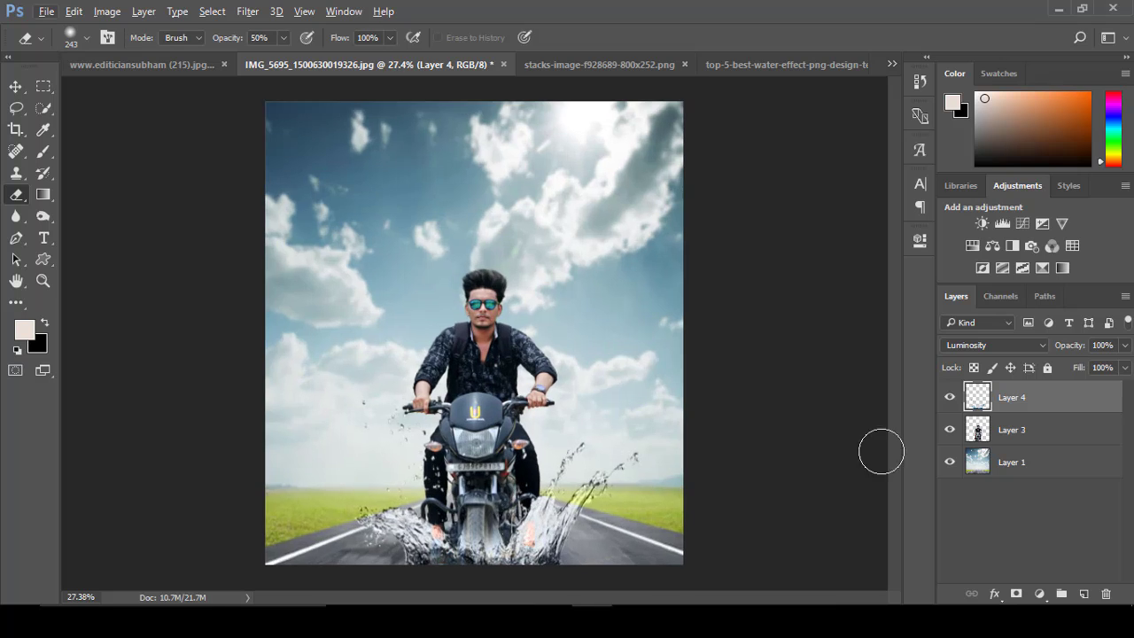
{"action": "left_click", "coordinate": [559, 67]}
Unlock the blue splash's background layer and delete its white area with the Magic Wand
{"action": "left_click", "coordinate": [722, 64]}
{"action": "key", "text": "v"}
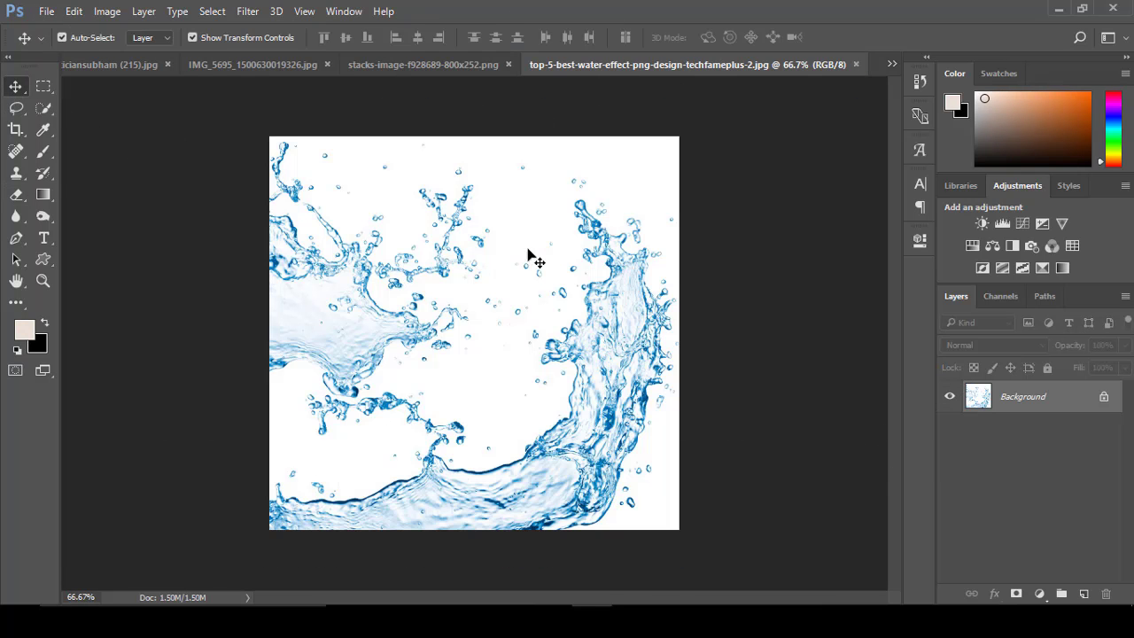
{"action": "left_click", "coordinate": [1104, 397]}
{"action": "left_click", "coordinate": [43, 107]}
{"action": "left_click", "coordinate": [98, 118]}
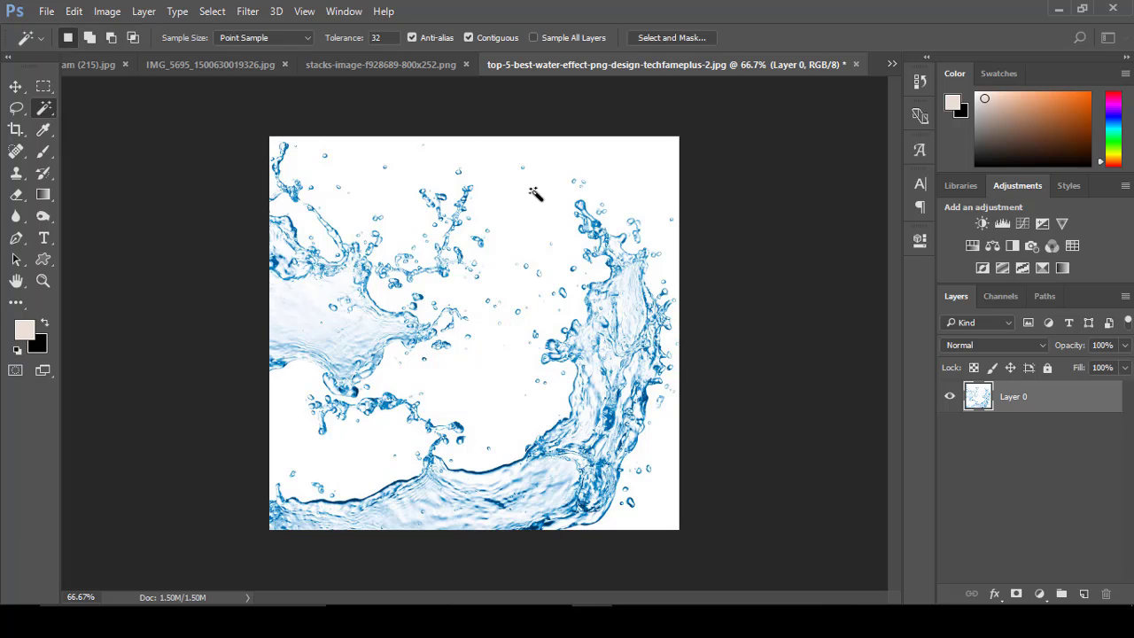
{"action": "left_click", "coordinate": [540, 266]}
{"action": "key", "text": "Delete"}
Drag the splash layer from its document onto the IMG_5695 rider photo as Layer 5
{"action": "left_click", "coordinate": [43, 86]}
{"action": "left_click", "coordinate": [354, 234]}
{"action": "left_click", "coordinate": [16, 86]}
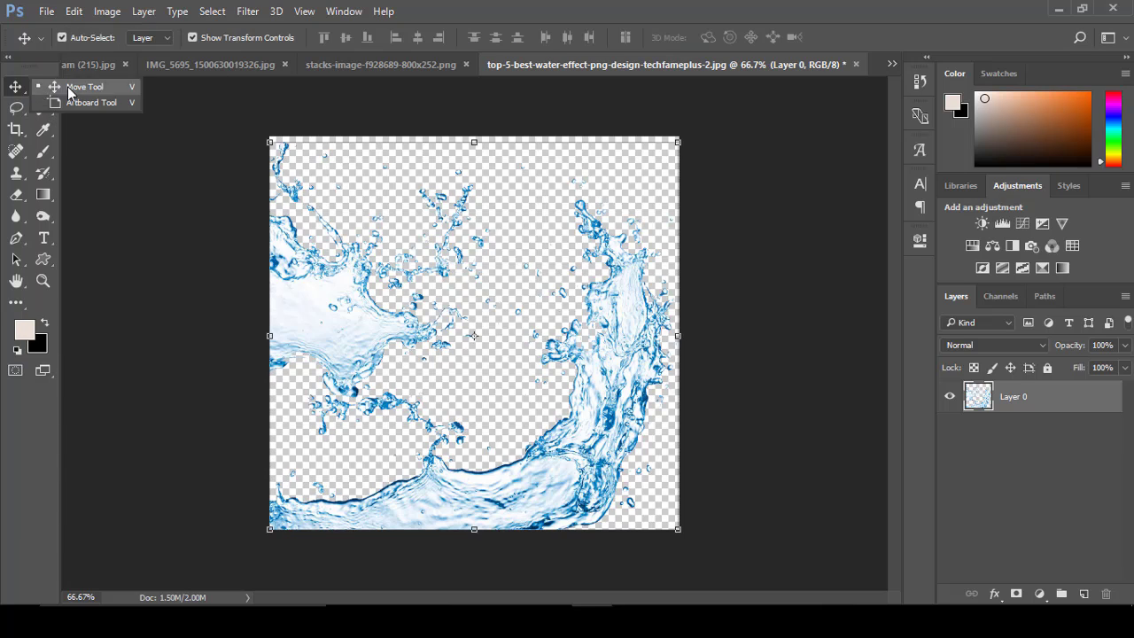
{"action": "left_click_drag", "start_coordinate": [483, 335], "coordinate": [367, 266]}
{"action": "key", "text": "ctrl+z"}
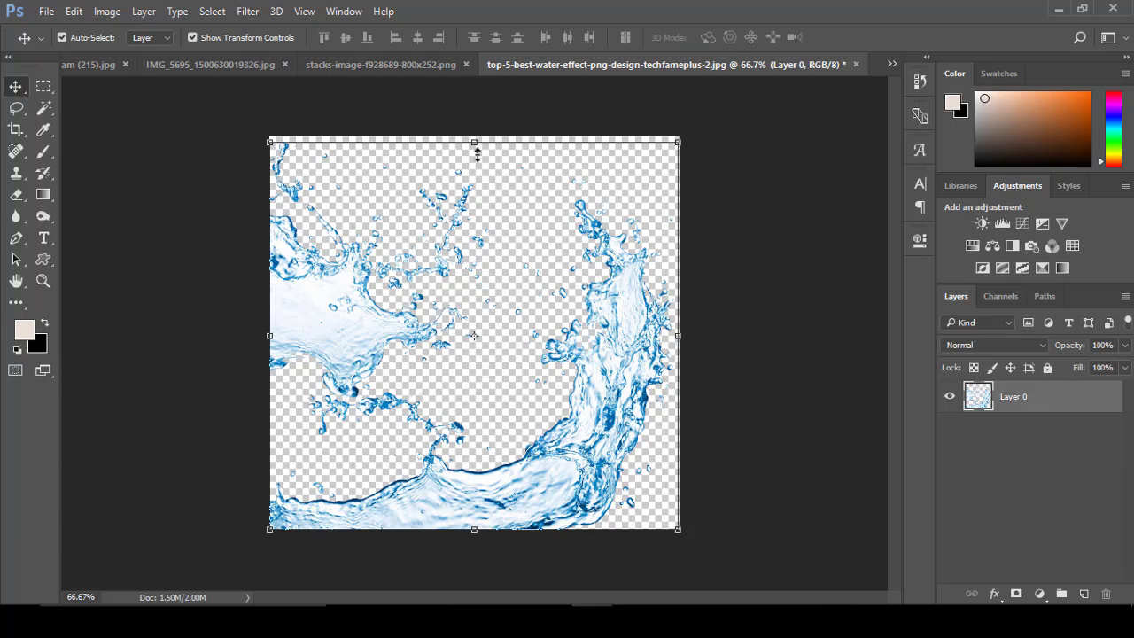
{"action": "mouse_move", "coordinate": [477, 154]}
{"action": "left_mouse_down"}
{"action": "mouse_move", "coordinate": [224, 69]}
{"action": "mouse_move", "coordinate": [383, 208]}
{"action": "mouse_move", "coordinate": [203, 63]}
{"action": "mouse_move", "coordinate": [509, 125]}
{"action": "left_mouse_up"}
{"action": "left_click", "coordinate": [712, 36]}
{"action": "left_click", "coordinate": [787, 64]}
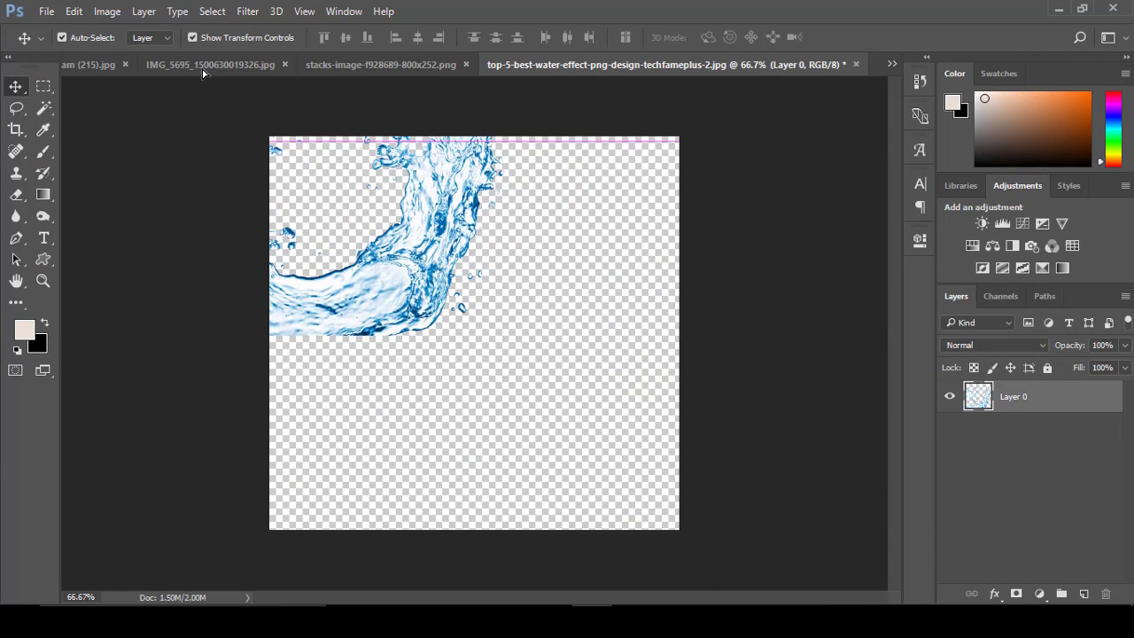
{"action": "mouse_move", "coordinate": [363, 227]}
{"action": "left_mouse_down"}
{"action": "mouse_move", "coordinate": [561, 383]}
{"action": "mouse_move", "coordinate": [434, 525]}
{"action": "left_mouse_up"}
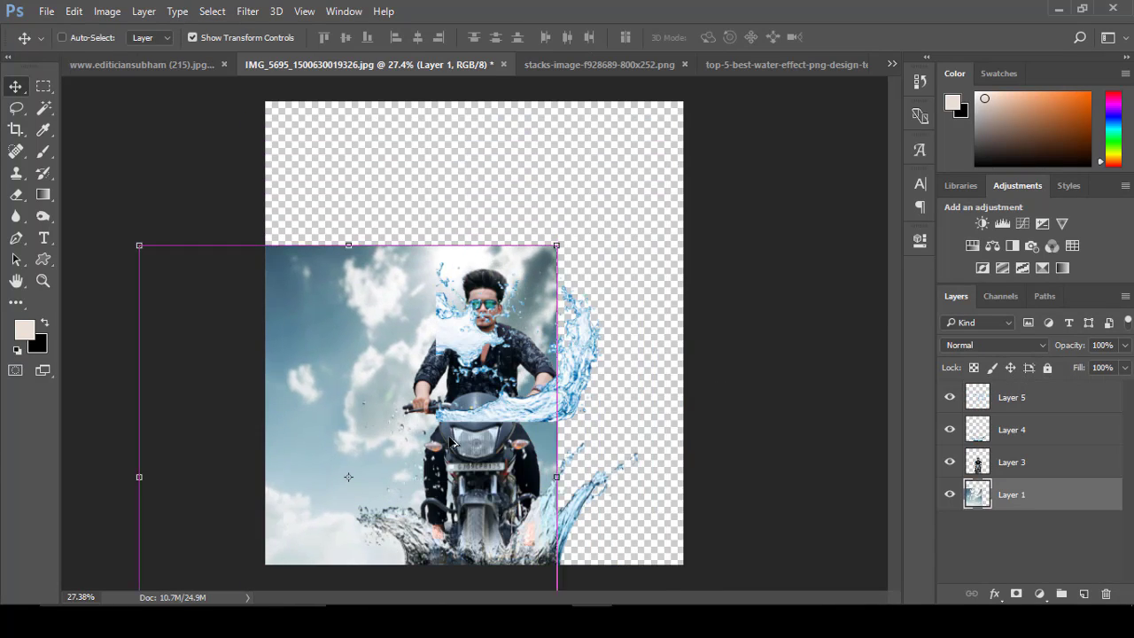
Scale Layer 5 wider and flatter, moving it down to the road's bottom edge
{"action": "key", "text": "ctrl+z"}
{"action": "key", "text": "ctrl+minus"}
{"action": "left_click_drag", "start_coordinate": [578, 280], "coordinate": [657, 208]}
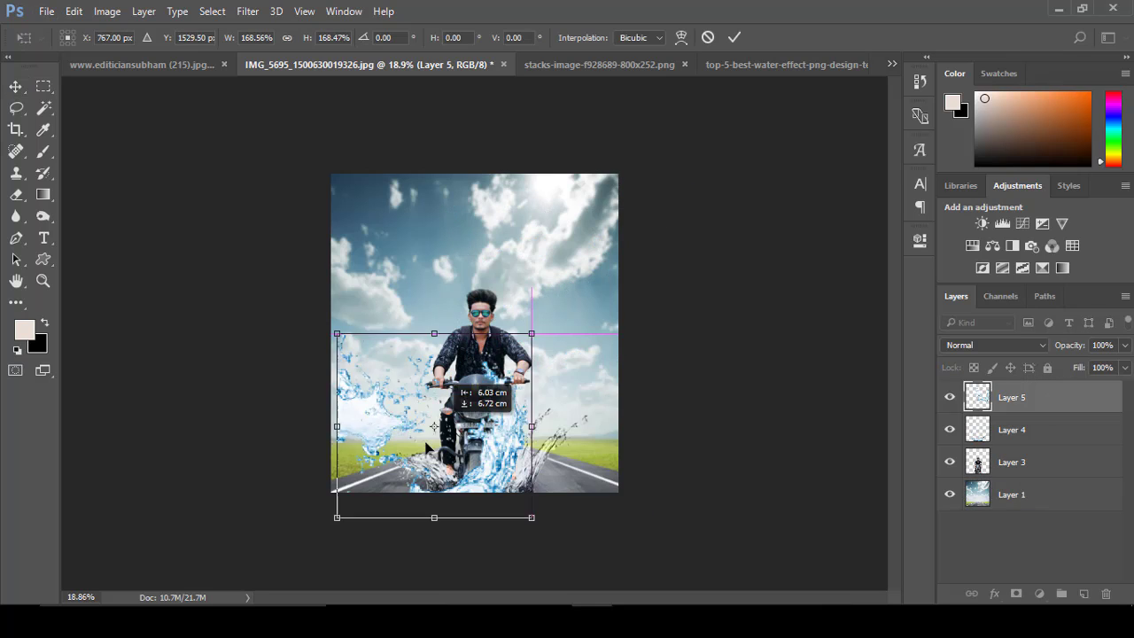
{"action": "left_click_drag", "start_coordinate": [553, 295], "coordinate": [423, 483]}
{"action": "left_click_drag", "start_coordinate": [514, 492], "coordinate": [540, 493]}
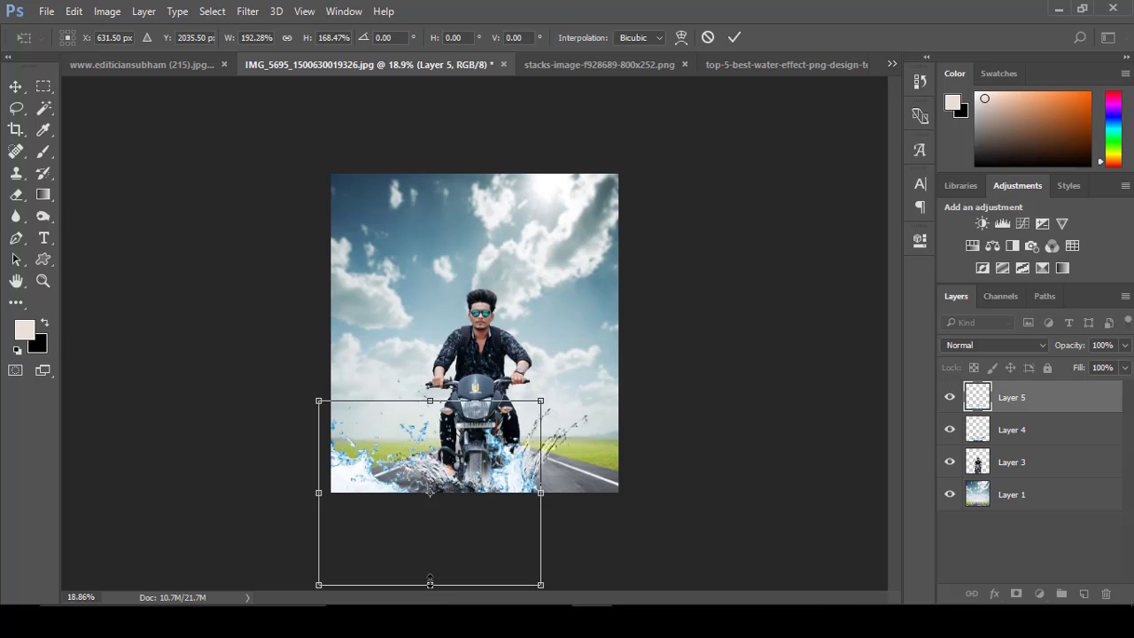
{"action": "left_click_drag", "start_coordinate": [430, 584], "coordinate": [430, 529]}
{"action": "left_click_drag", "start_coordinate": [418, 447], "coordinate": [417, 474]}
{"action": "key", "text": "ctrl+plus"}
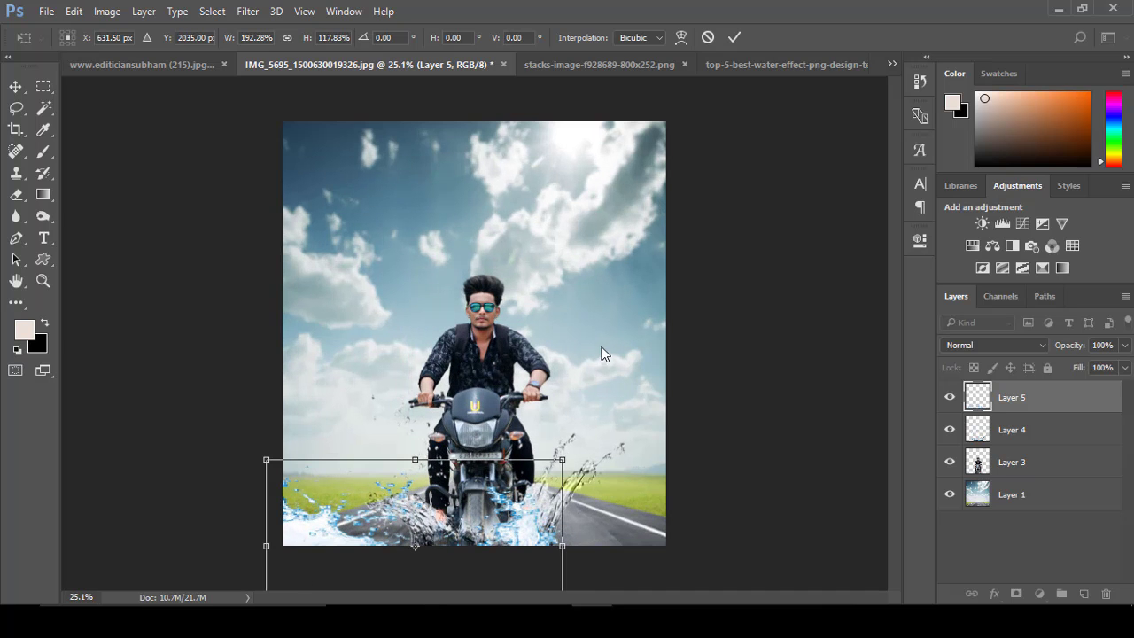
{"action": "left_click", "coordinate": [733, 37]}
{"action": "key", "text": "ctrl+minus"}
Refine the splash by lowering its top edge and shrinking it toward the bottom-left
{"action": "key", "text": "ctrl+plus"}
{"action": "key", "text": "ctrl+plus"}
{"action": "key", "text": "ctrl+t"}
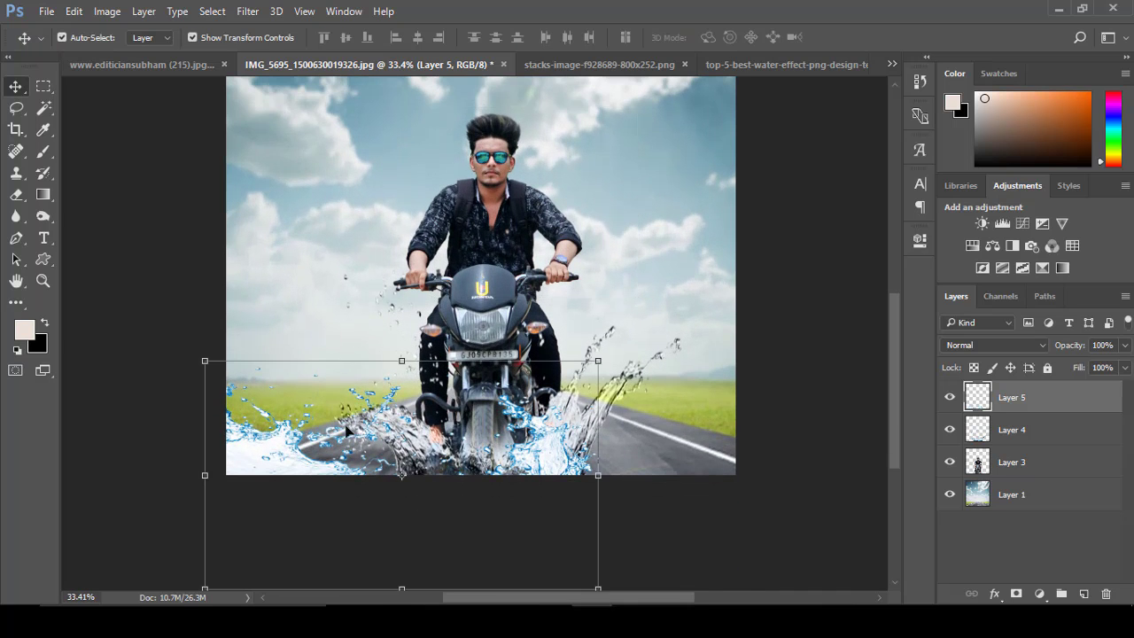
{"action": "left_click_drag", "start_coordinate": [401, 364], "coordinate": [401, 397]}
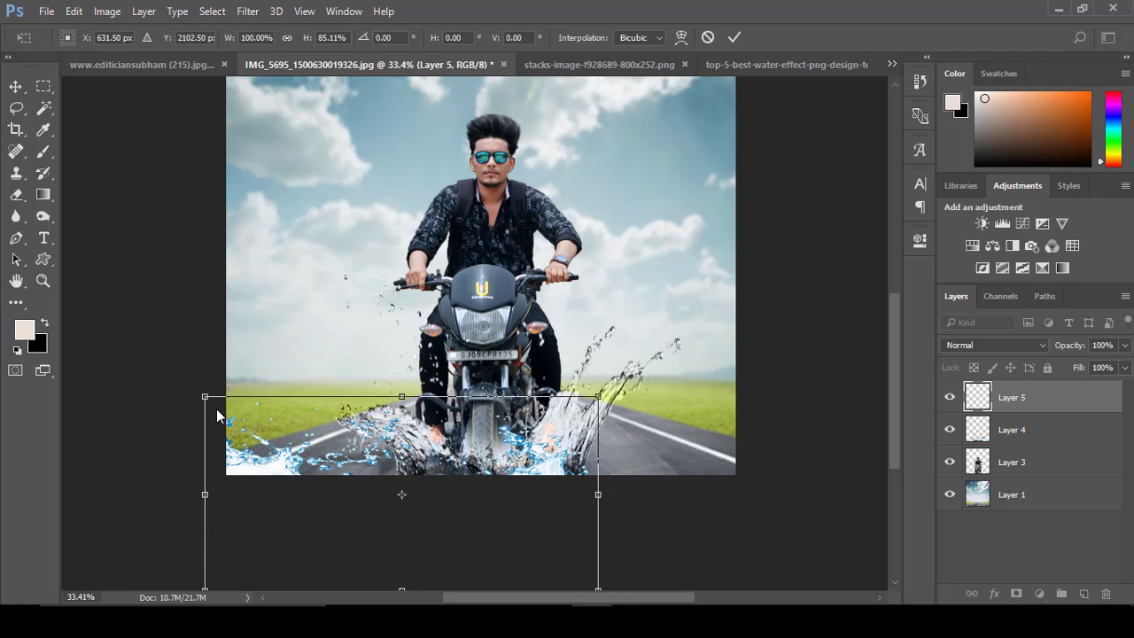
{"action": "left_click_drag", "start_coordinate": [205, 399], "coordinate": [231, 428]}
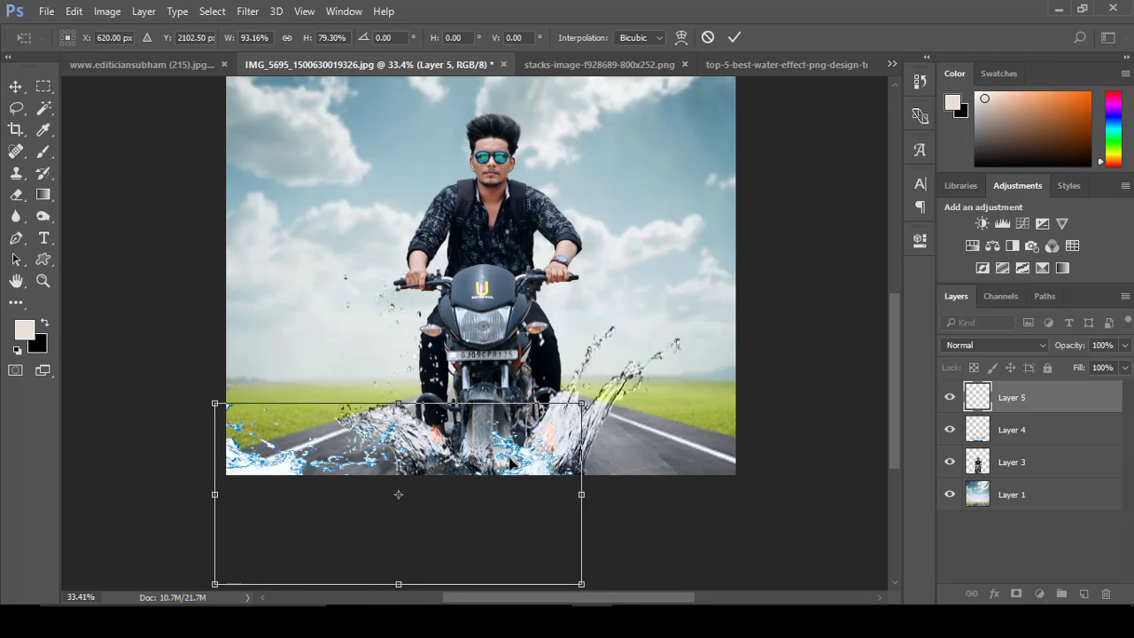
{"action": "left_click", "coordinate": [735, 37]}
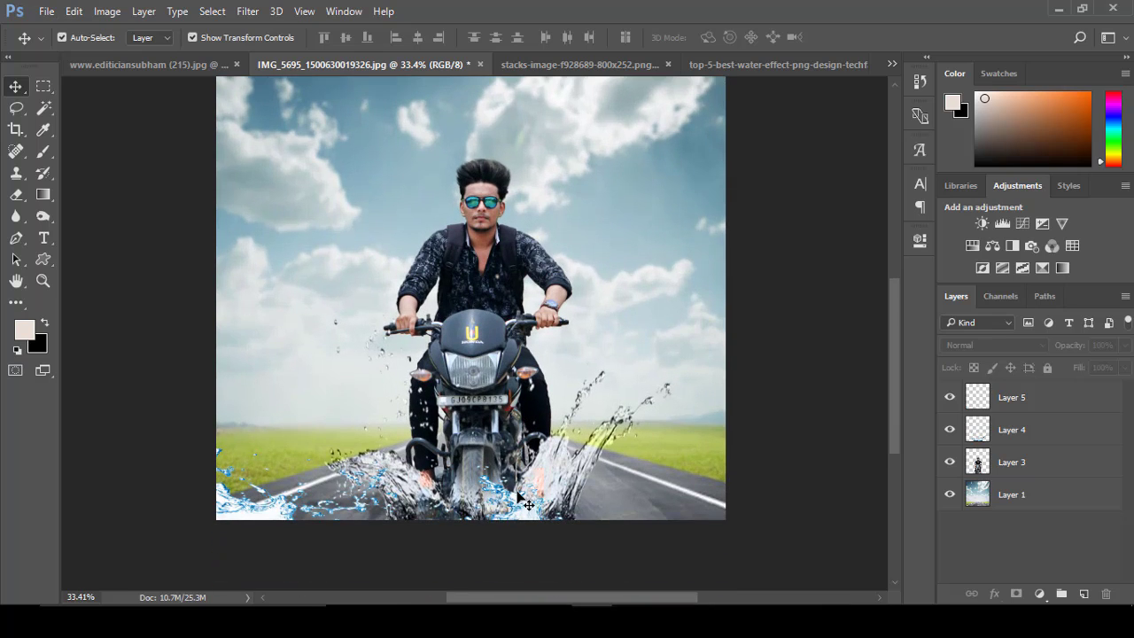
Duplicate the splash layer as Layer 5 copy
{"action": "left_click", "coordinate": [1054, 398]}
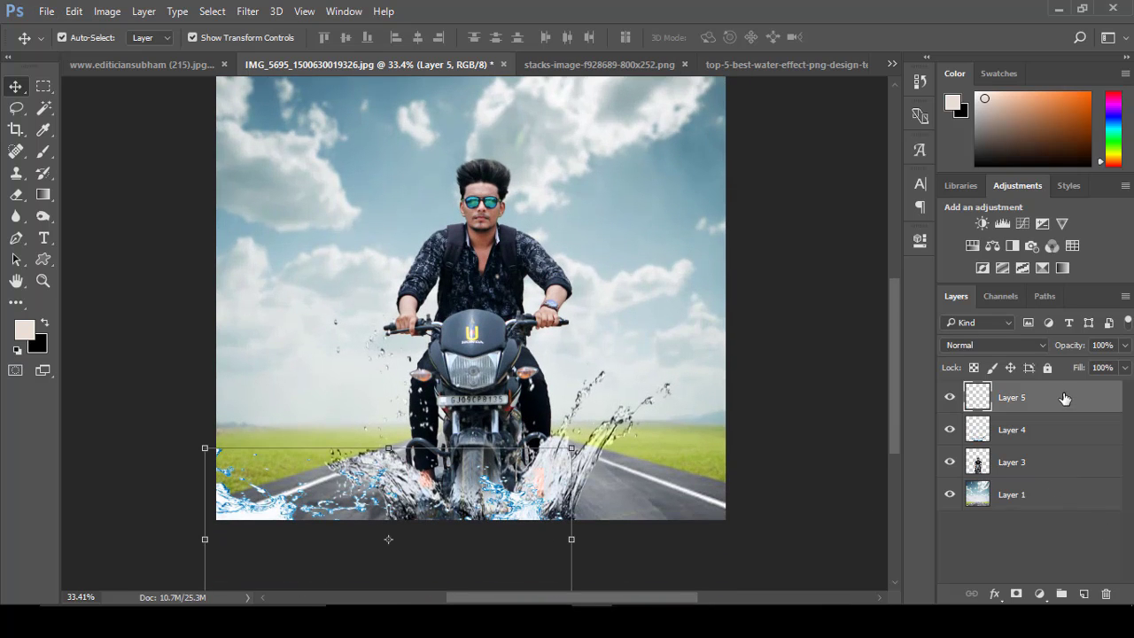
{"action": "left_click_drag", "start_coordinate": [1055, 398], "coordinate": [1083, 594]}
{"action": "left_click", "coordinate": [1012, 462], "text": "shift"}
{"action": "key", "text": "ctrl+t"}
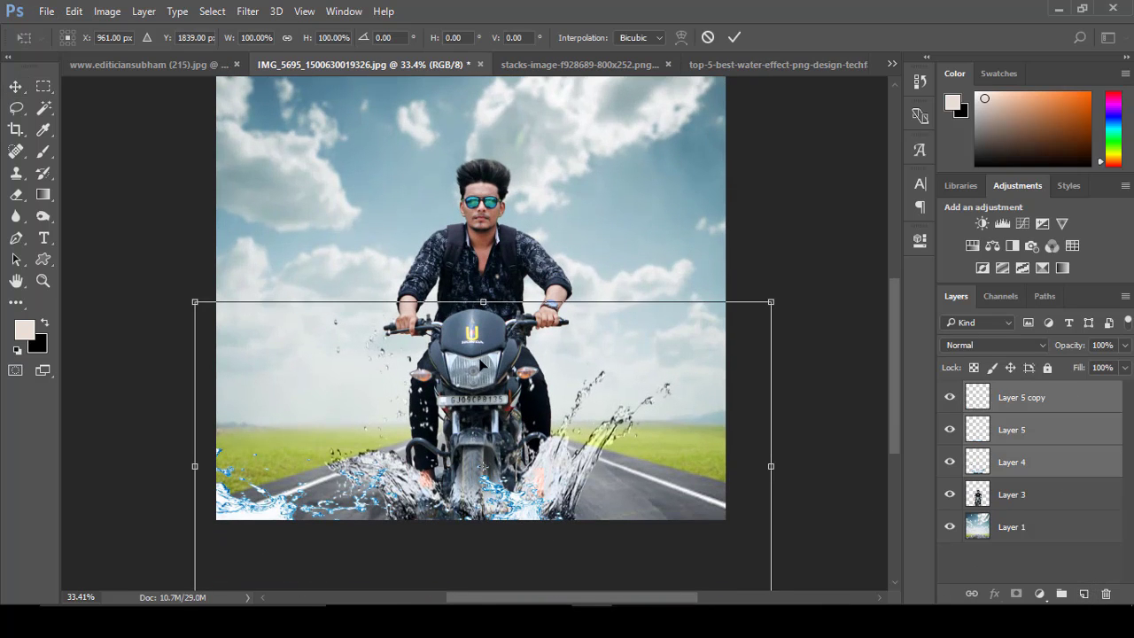
Move Layer 5 copy onto the lower road, tilted about -24° over the bike
{"action": "left_click", "coordinate": [707, 38]}
{"action": "left_click", "coordinate": [1021, 398]}
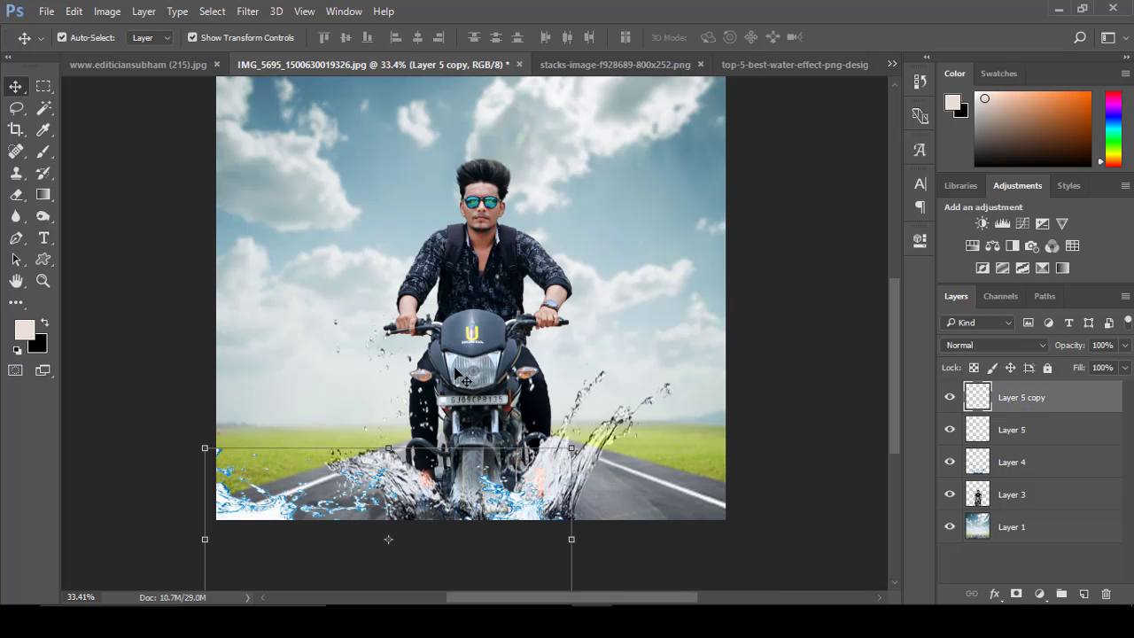
{"action": "key", "text": "ctrl+t"}
{"action": "left_click_drag", "start_coordinate": [372, 506], "coordinate": [662, 493]}
{"action": "left_click_drag", "start_coordinate": [873, 416], "coordinate": [372, 328]}
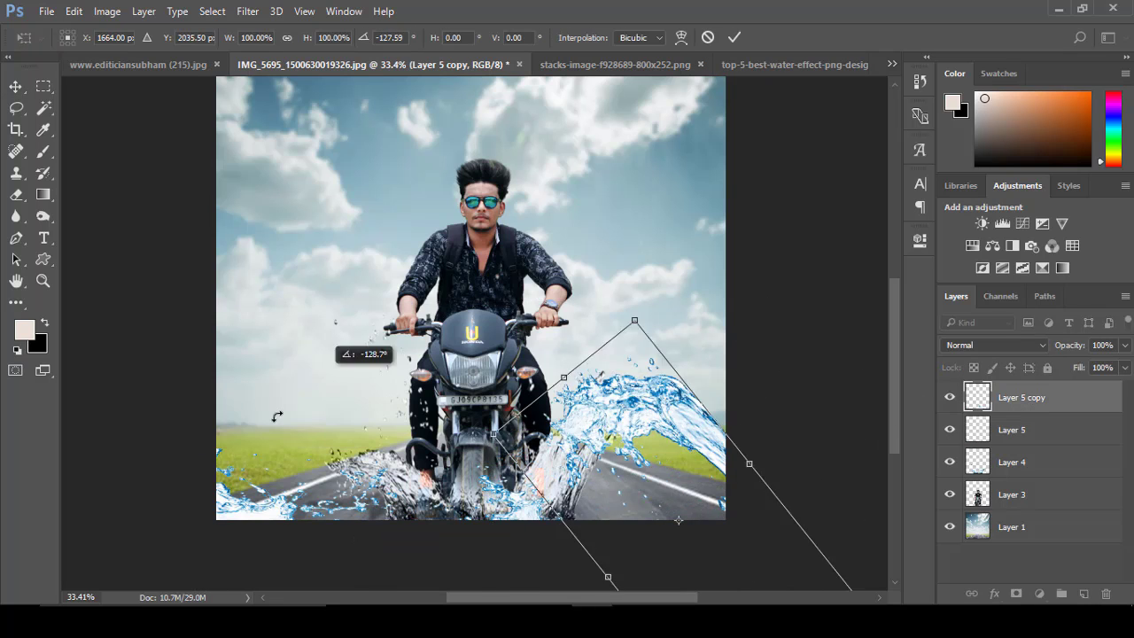
{"action": "mouse_move", "coordinate": [611, 481]}
{"action": "left_mouse_down"}
{"action": "mouse_move", "coordinate": [676, 561]}
{"action": "mouse_move", "coordinate": [391, 509]}
{"action": "left_mouse_up"}
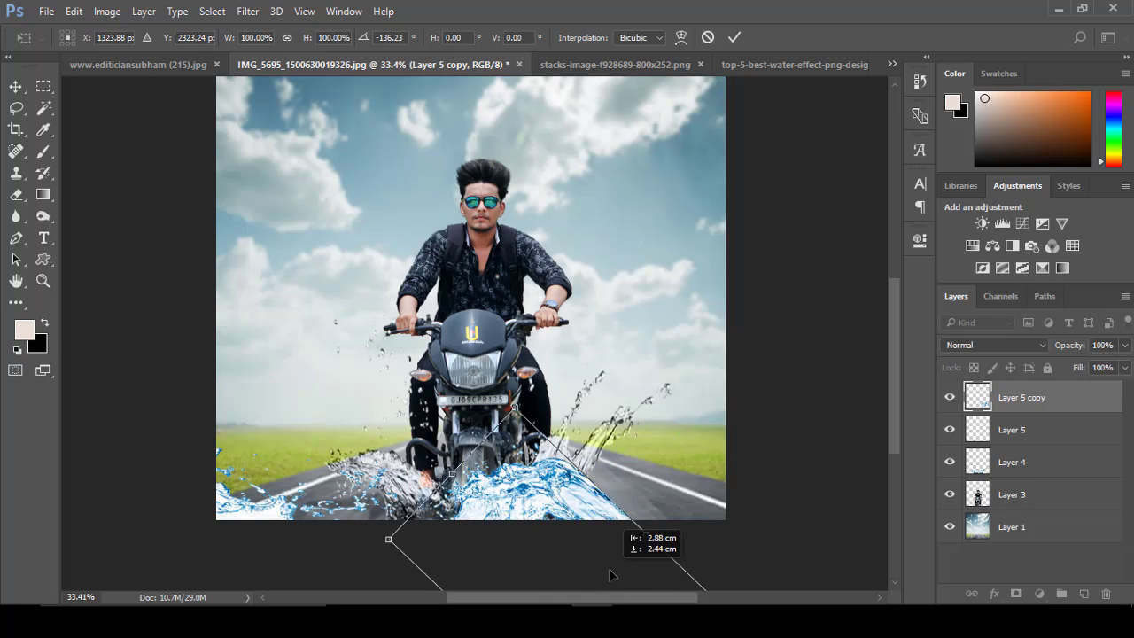
{"action": "mouse_move", "coordinate": [673, 372]}
{"action": "left_mouse_down"}
{"action": "mouse_move", "coordinate": [745, 423]}
{"action": "mouse_move", "coordinate": [660, 377]}
{"action": "left_mouse_up"}
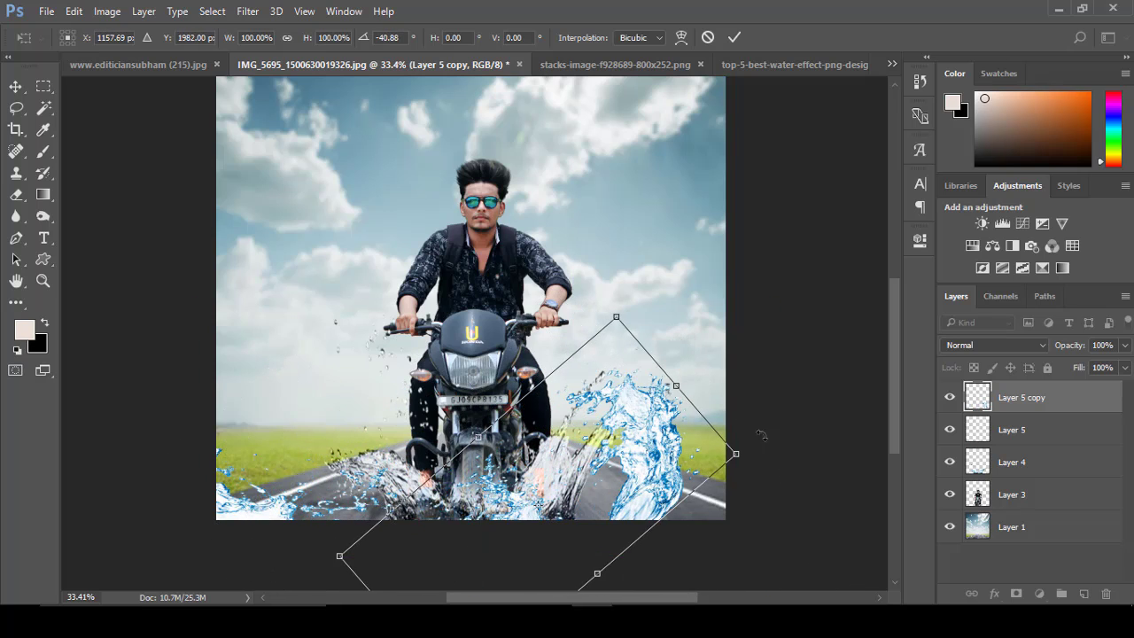
{"action": "left_click_drag", "start_coordinate": [548, 466], "coordinate": [529, 431]}
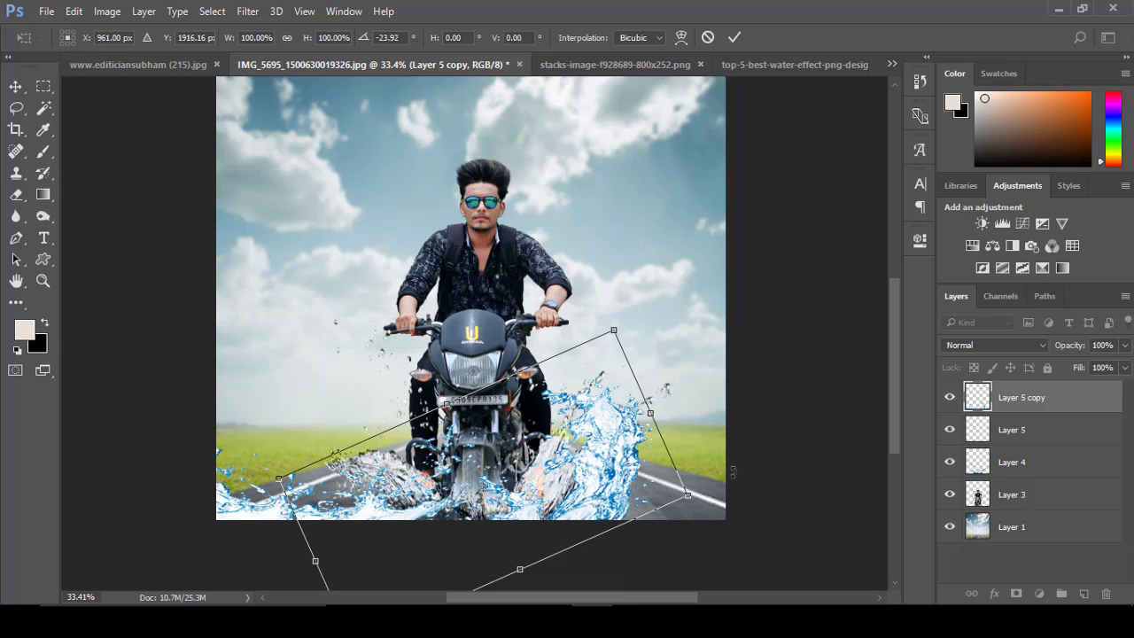
{"action": "left_click", "coordinate": [734, 38]}
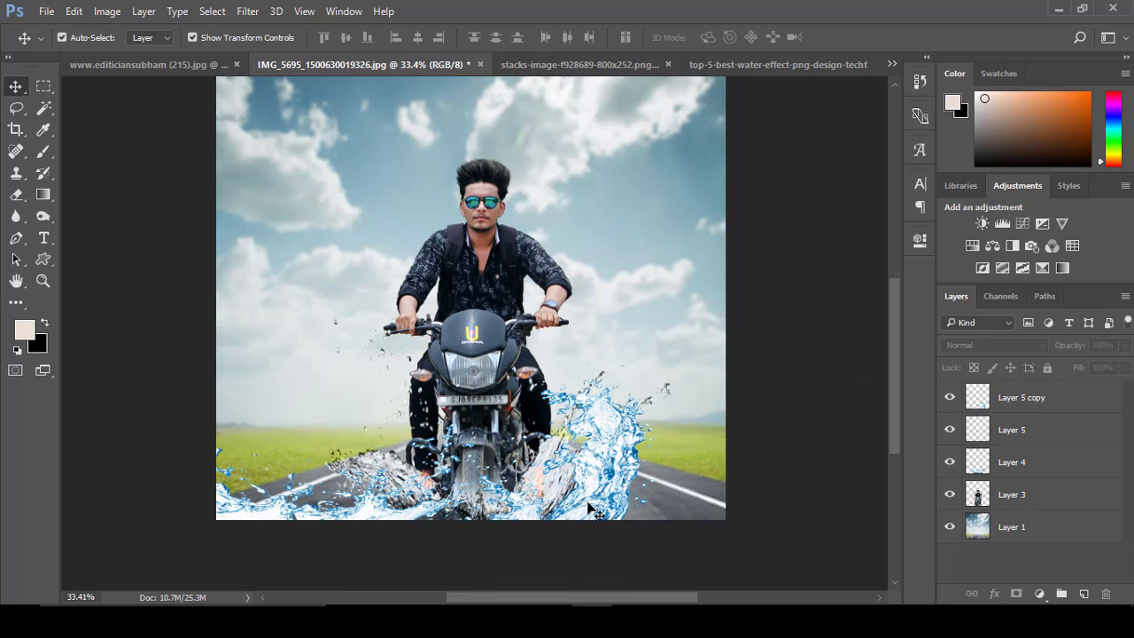
Lower the splash copy's saturation to -48 with Hue/Saturation
{"action": "scroll", "coordinate": [544, 475], "scroll_direction": "up", "scroll_amount": 1}
{"action": "left_click", "coordinate": [114, 11]}
{"action": "mouse_move", "coordinate": [131, 53]}
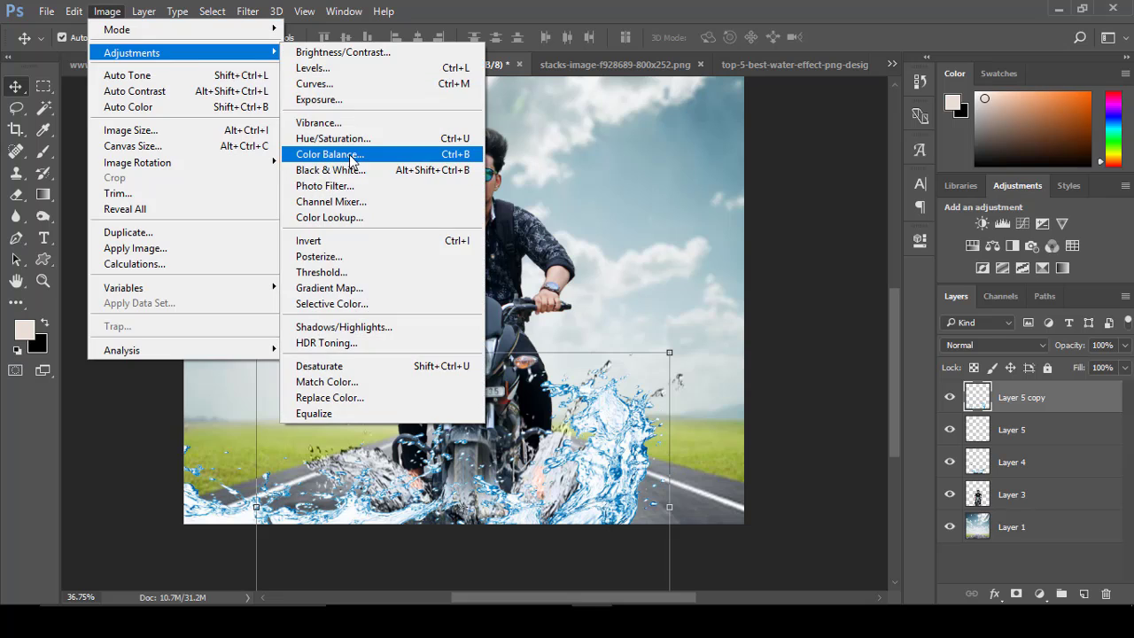
{"action": "left_click", "coordinate": [355, 142]}
{"action": "left_click_drag", "start_coordinate": [816, 307], "coordinate": [822, 309]}
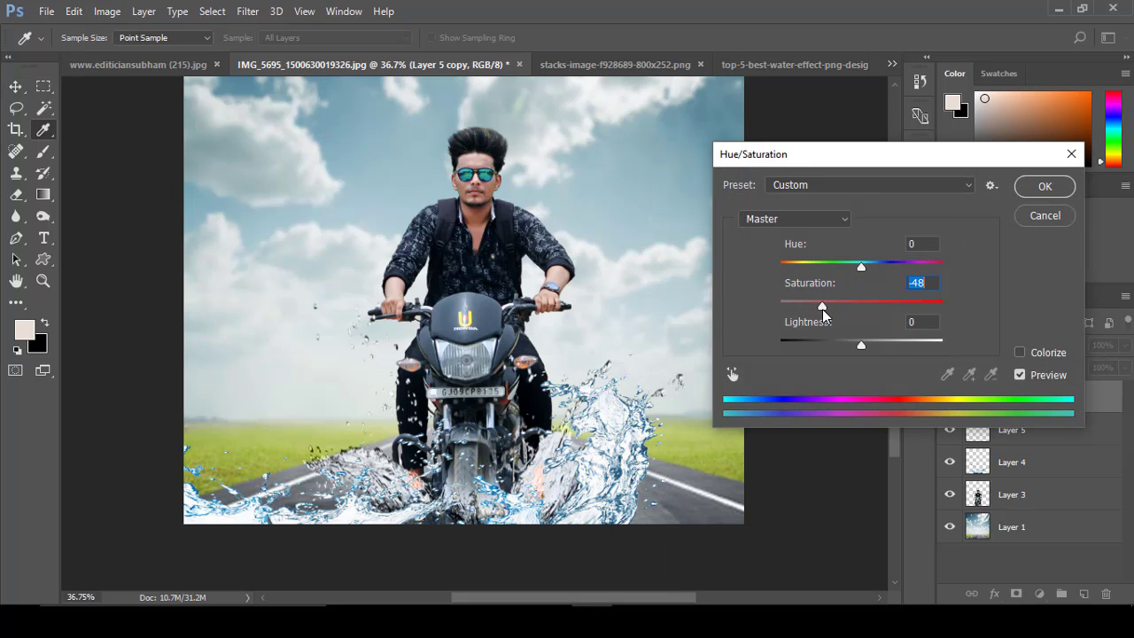
{"action": "left_click", "coordinate": [1044, 187]}
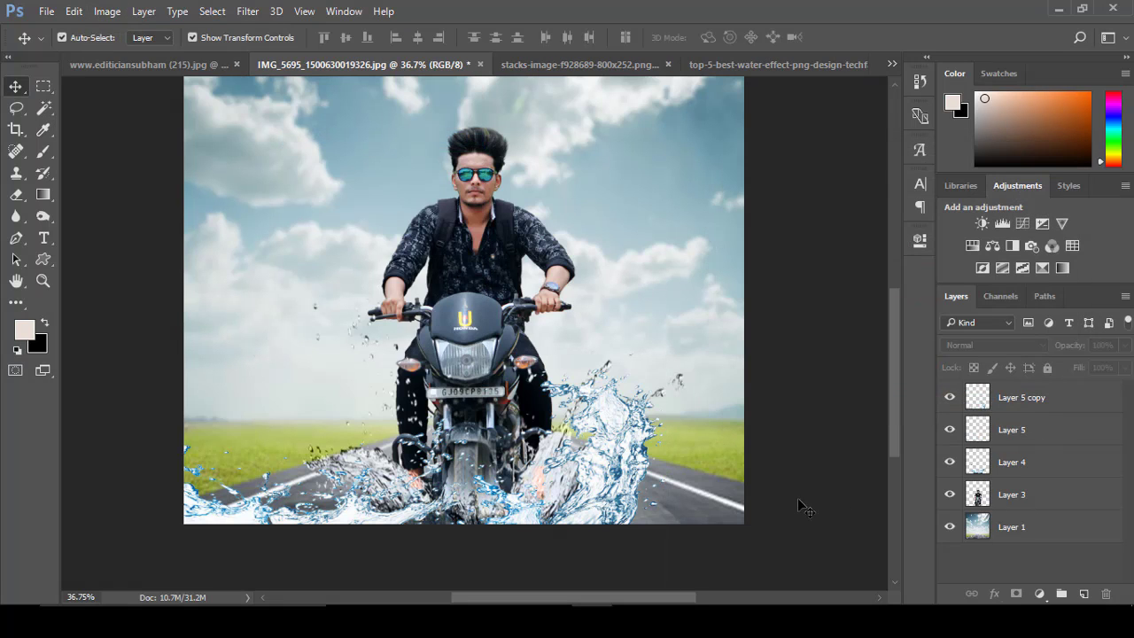
Duplicate Layer 5 copy as Layer 5 copy 2, moved right of the wheel and stretched taller
{"action": "scroll", "coordinate": [447, 498], "scroll_direction": "down", "scroll_amount": 2}
{"action": "scroll", "coordinate": [644, 525], "scroll_direction": "up", "scroll_amount": 2}
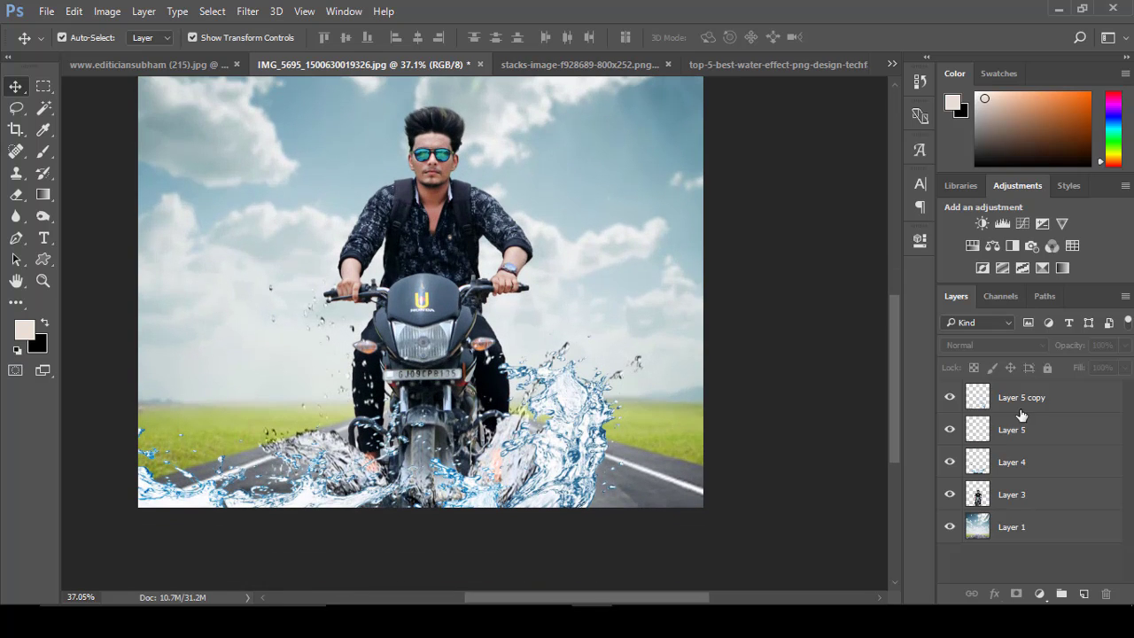
{"action": "left_click_drag", "start_coordinate": [1021, 415], "coordinate": [1084, 594]}
{"action": "key", "text": "ctrl+t"}
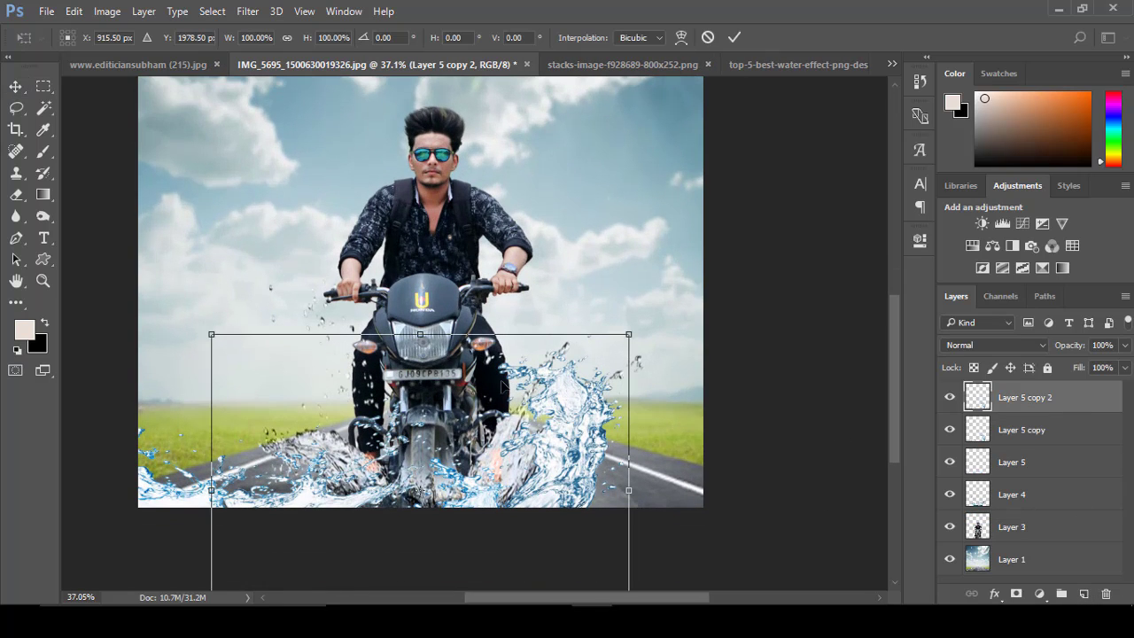
{"action": "left_click_drag", "start_coordinate": [502, 386], "coordinate": [686, 435]}
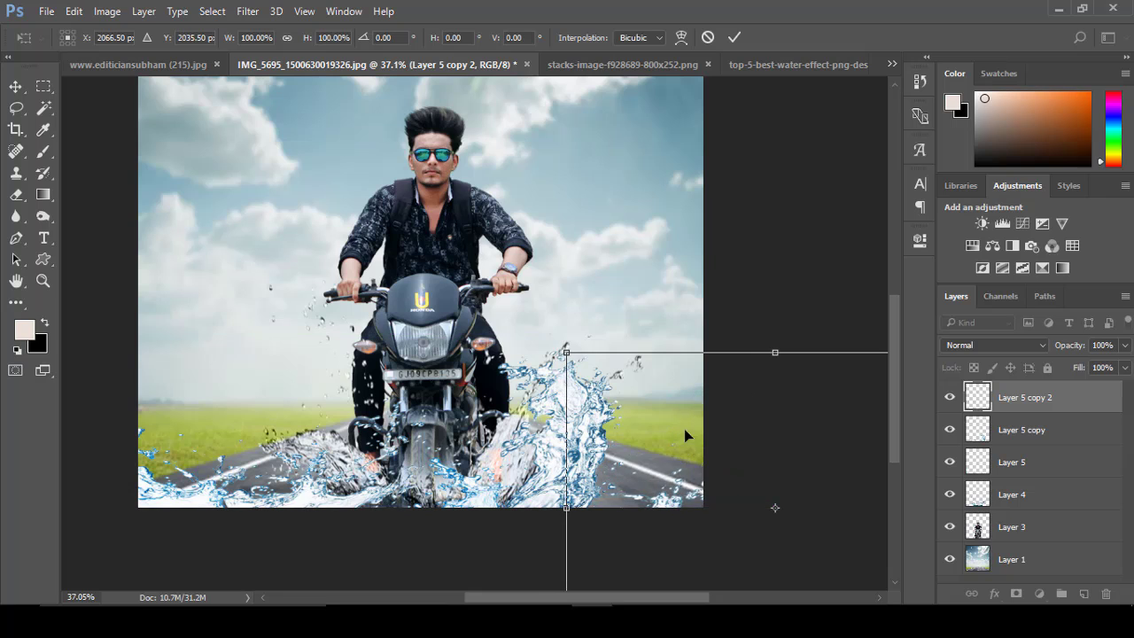
{"action": "left_click_drag", "start_coordinate": [775, 352], "coordinate": [772, 274]}
{"action": "left_click_drag", "start_coordinate": [728, 371], "coordinate": [723, 402]}
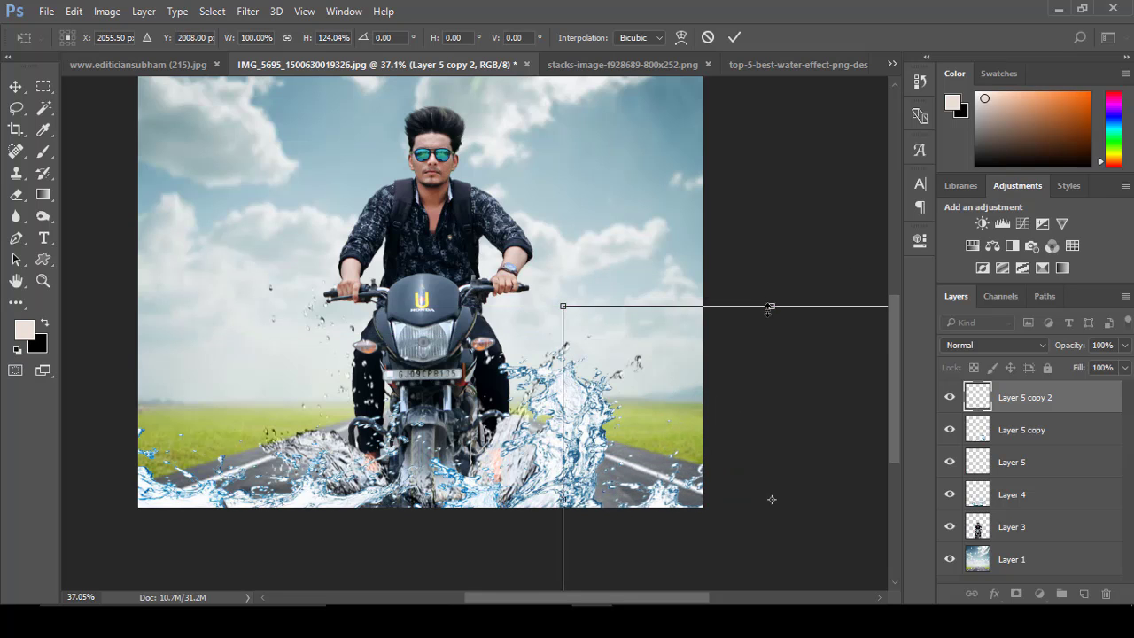
{"action": "key", "text": "Return"}
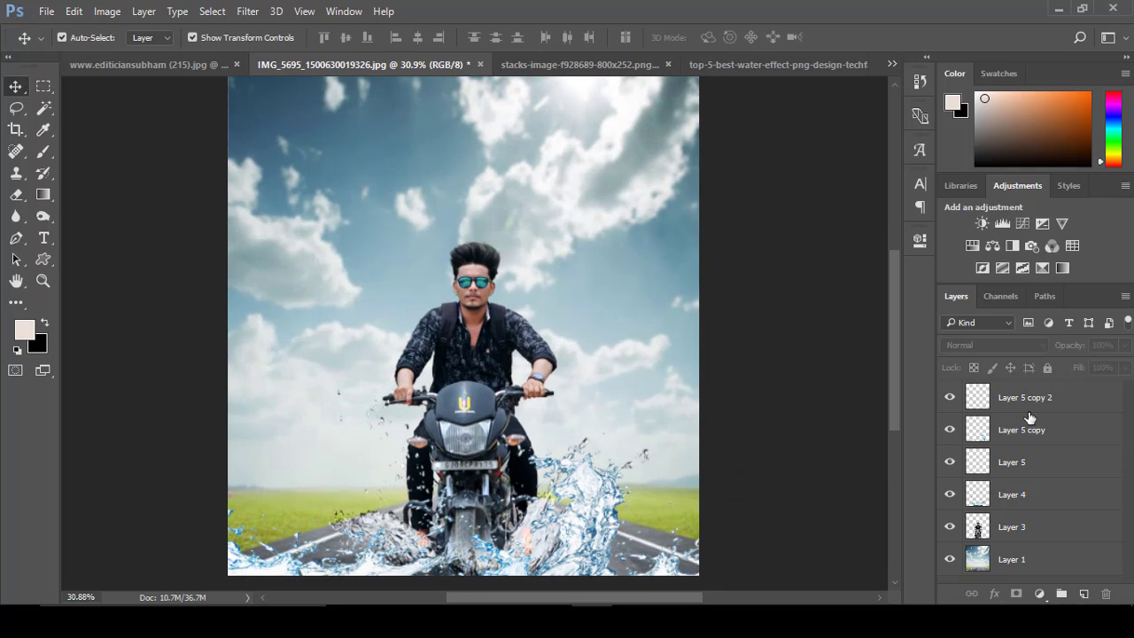
Try placing img-thing with Multiply blending over the motorcycle, then cancel it
{"action": "left_click", "coordinate": [46, 11]}
{"action": "left_click", "coordinate": [137, 321]}
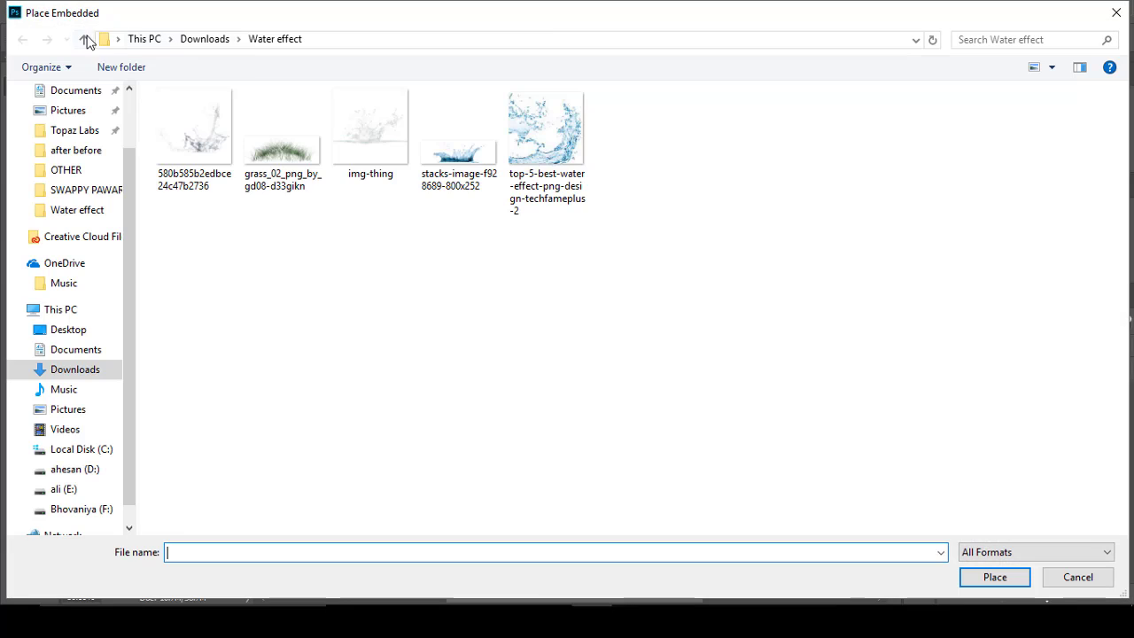
{"action": "double_click", "coordinate": [365, 153]}
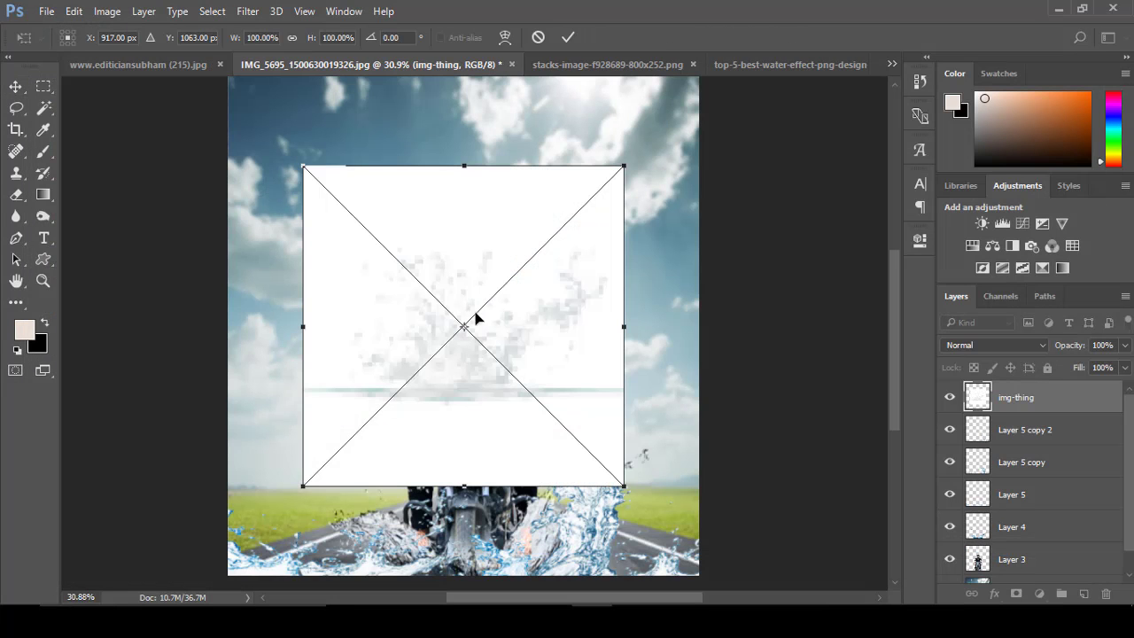
{"action": "left_click", "coordinate": [993, 344]}
{"action": "left_click", "coordinate": [975, 60]}
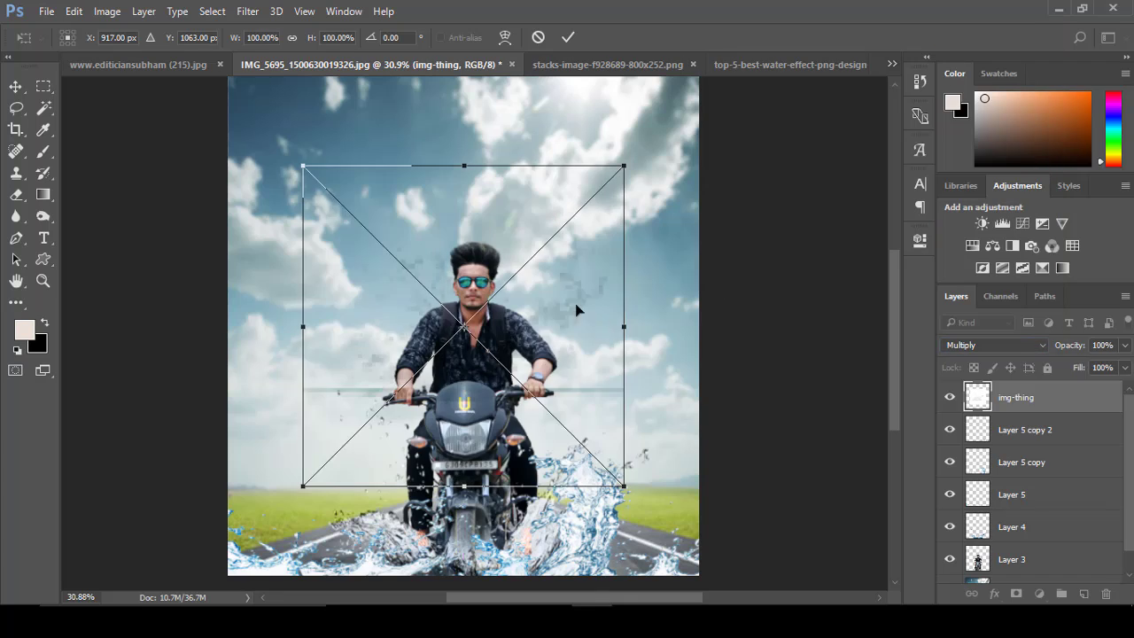
{"action": "mouse_move", "coordinate": [507, 306]}
{"action": "left_mouse_down"}
{"action": "mouse_move", "coordinate": [365, 530]}
{"action": "mouse_move", "coordinate": [523, 478]}
{"action": "mouse_move", "coordinate": [544, 534]}
{"action": "left_mouse_up"}
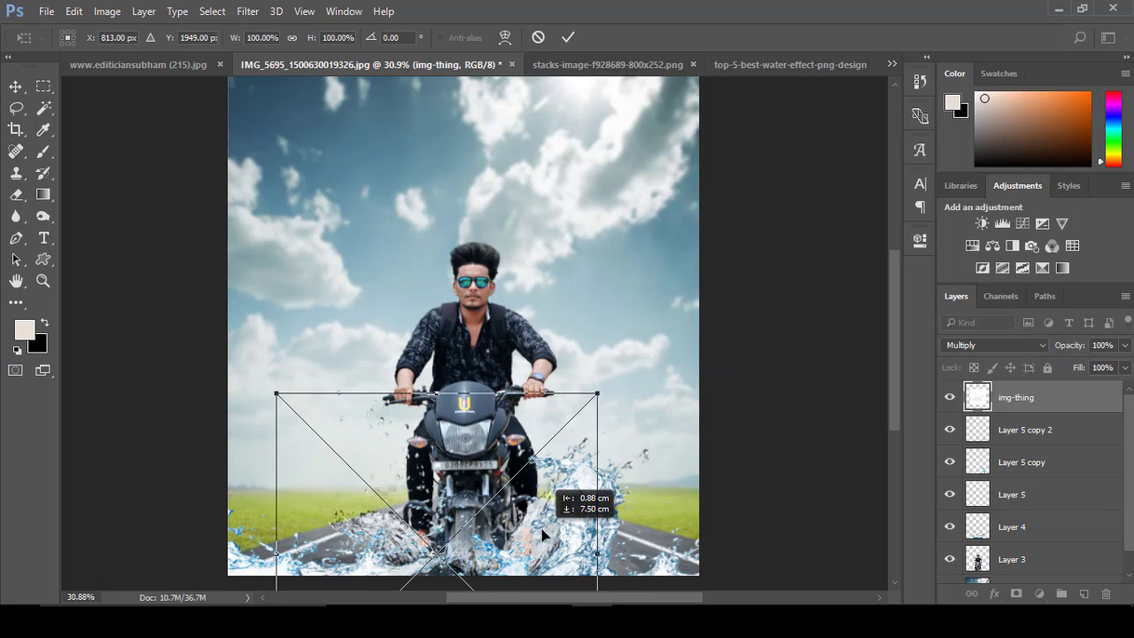
{"action": "key", "text": "Return"}
Place the 580b585b water image embedded and position it beside the bike
{"action": "left_click", "coordinate": [46, 10]}
{"action": "left_click", "coordinate": [76, 281]}
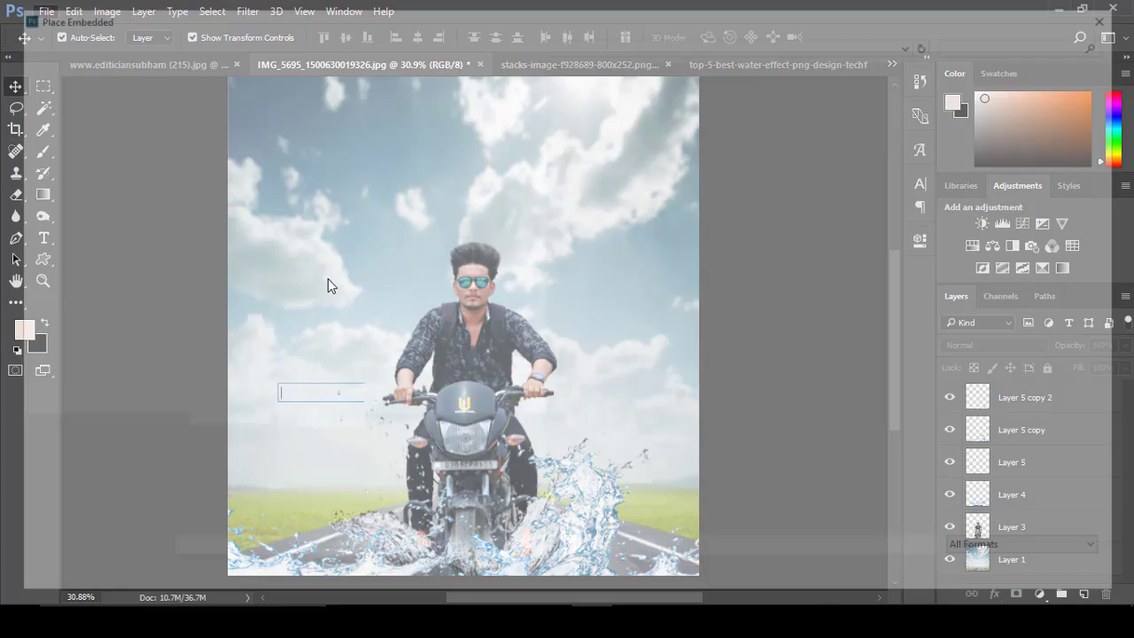
{"action": "double_click", "coordinate": [183, 119]}
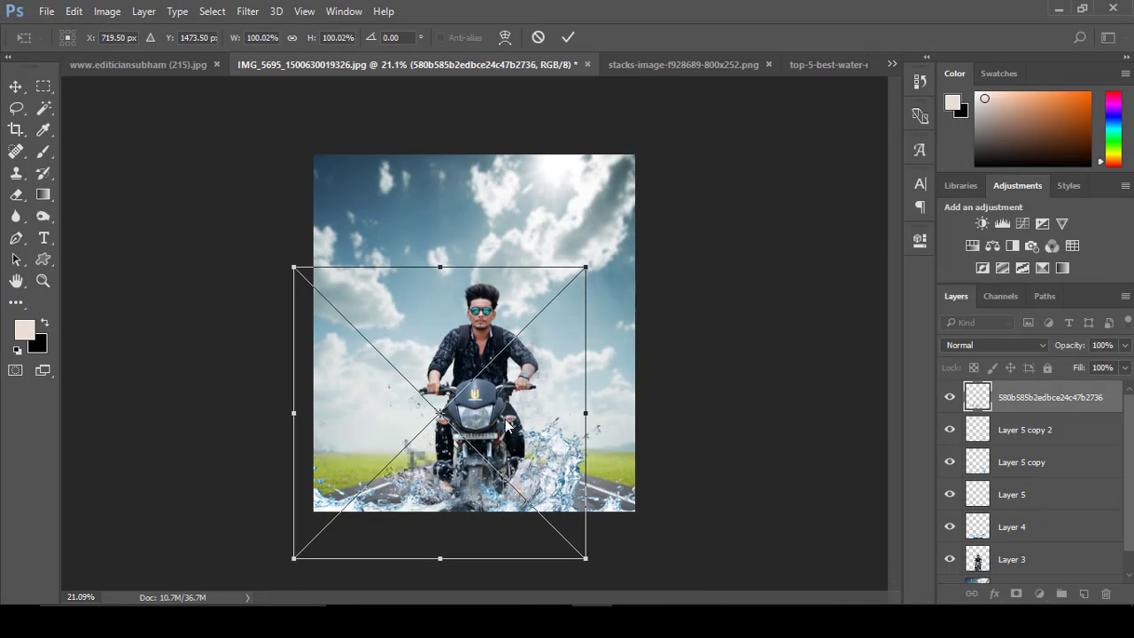
{"action": "left_click_drag", "start_coordinate": [495, 406], "coordinate": [501, 465]}
{"action": "left_click", "coordinate": [568, 37]}
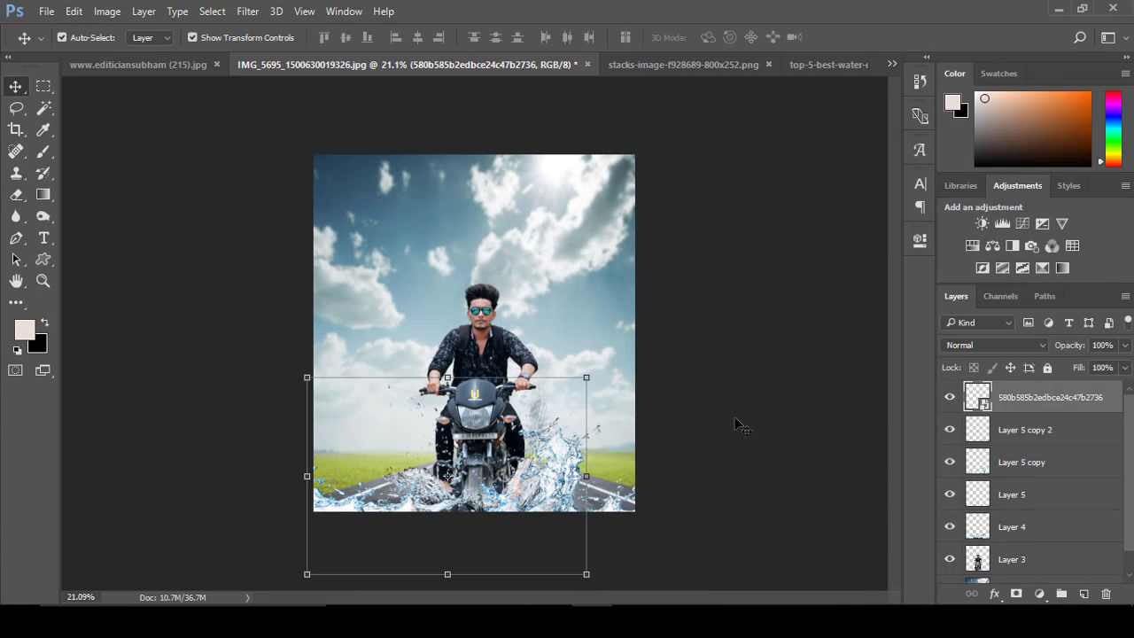
{"action": "scroll", "coordinate": [533, 355], "scroll_direction": "up", "scroll_amount": 3}
{"action": "left_click", "coordinate": [461, 403]}
{"action": "scroll", "coordinate": [486, 447], "scroll_direction": "down", "scroll_amount": 3}
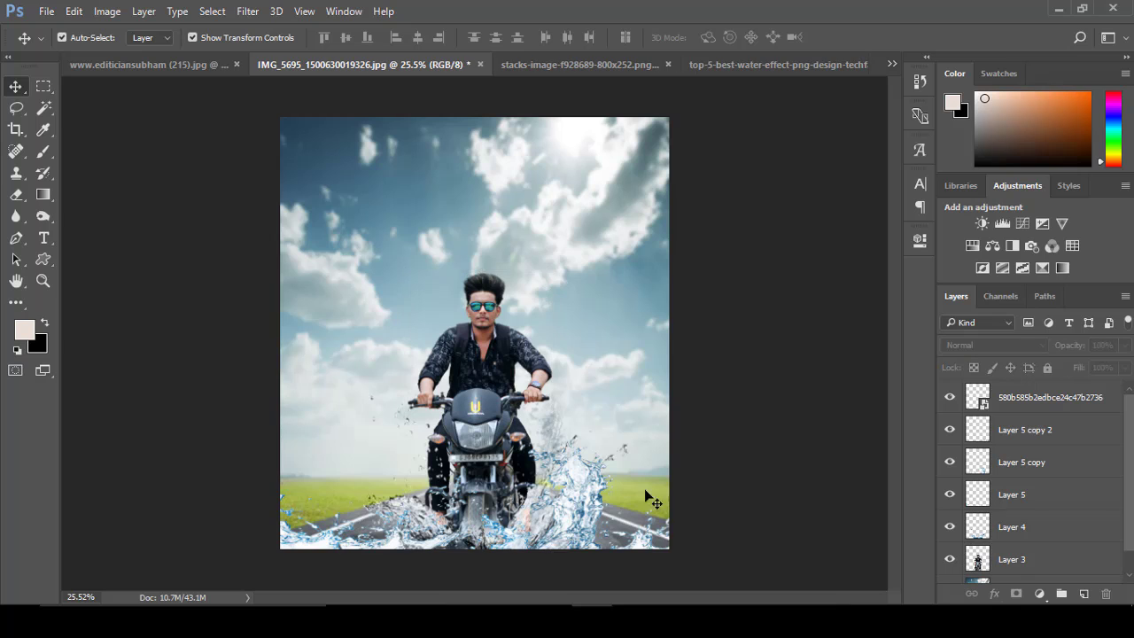
{"action": "left_click_drag", "start_coordinate": [651, 371], "coordinate": [641, 370]}
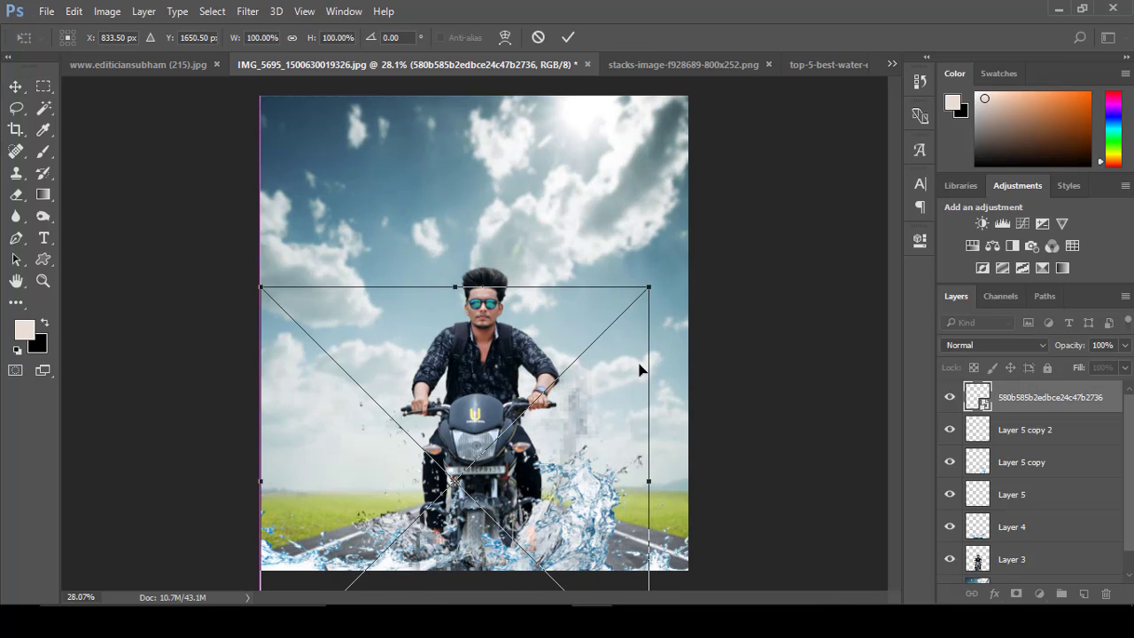
{"action": "left_click", "coordinate": [568, 37]}
Hide and reshow the water splash layer to compare the result
{"action": "scroll", "coordinate": [569, 493], "scroll_direction": "up", "scroll_amount": 1}
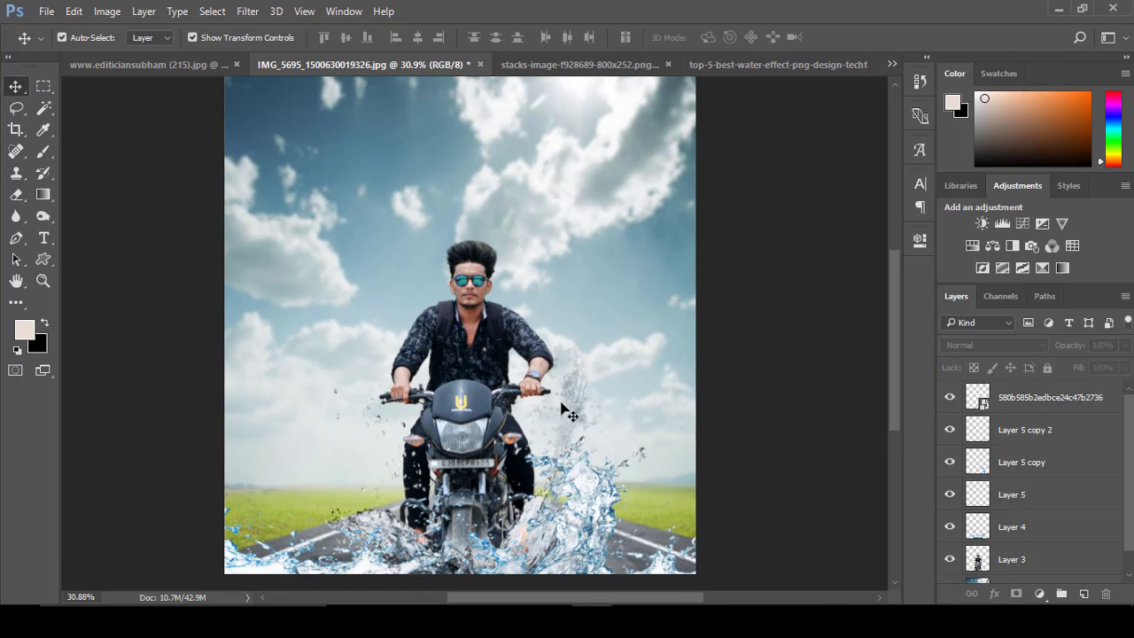
{"action": "scroll", "coordinate": [747, 446], "scroll_direction": "down", "scroll_amount": 1}
{"action": "scroll", "coordinate": [736, 452], "scroll_direction": "down", "scroll_amount": 1}
{"action": "scroll", "coordinate": [726, 458], "scroll_direction": "up", "scroll_amount": 1}
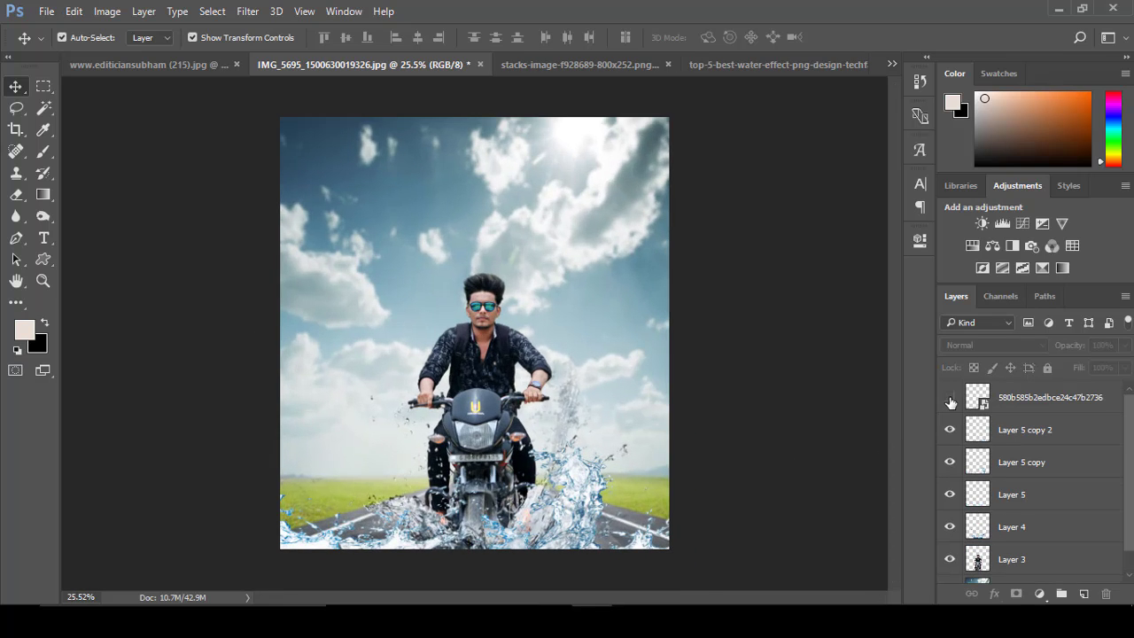
{"action": "left_click", "coordinate": [951, 403]}
{"action": "left_click", "coordinate": [1036, 406]}
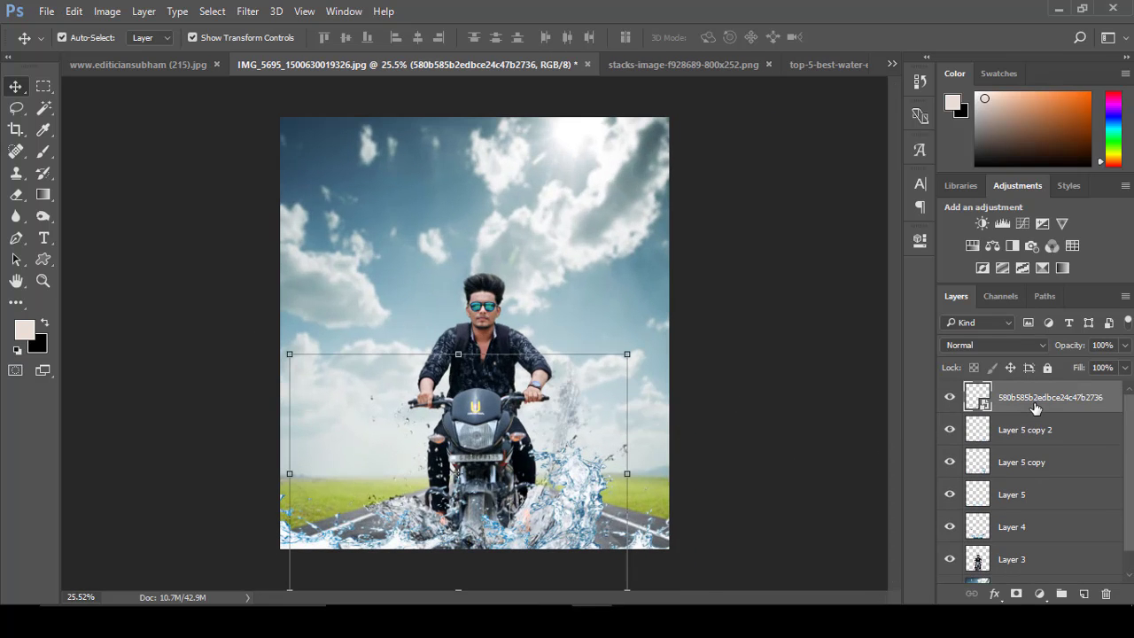
Brighten the new splash's midtones with Levels to about 1.63
{"action": "left_click", "coordinate": [107, 10]}
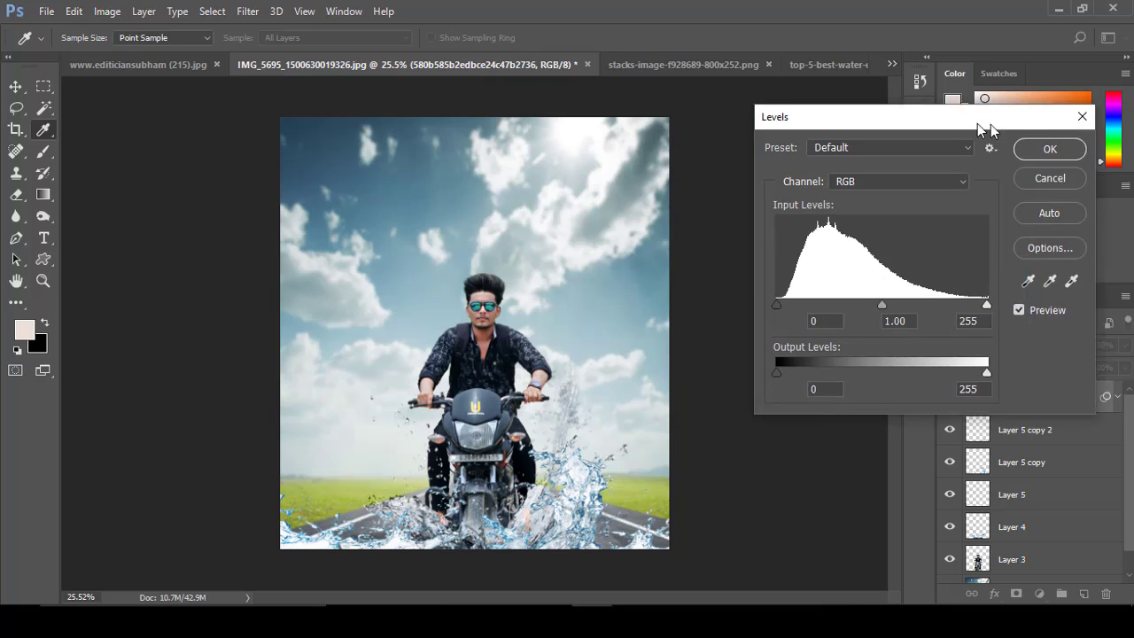
{"action": "left_click_drag", "start_coordinate": [460, 121], "coordinate": [863, 140]}
{"action": "left_click_drag", "start_coordinate": [931, 313], "coordinate": [887, 315]}
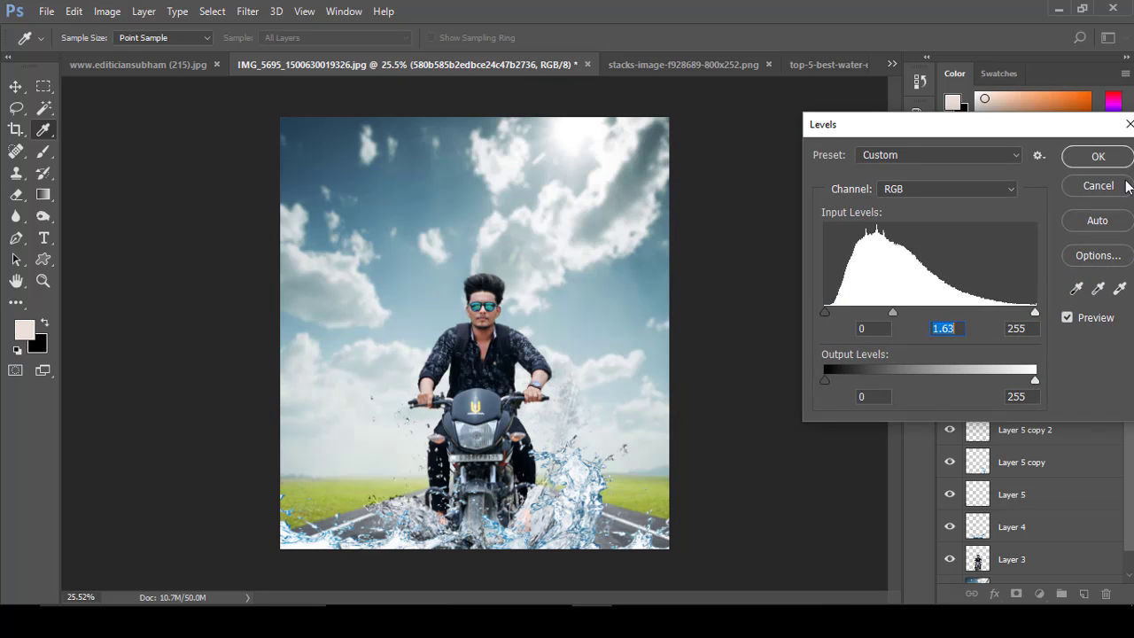
{"action": "key", "text": "Return"}
Merge all layers into a single Layer 1
{"action": "scroll", "coordinate": [1034, 568], "scroll_direction": "down", "scroll_amount": 1}
{"action": "scroll", "coordinate": [729, 467], "scroll_direction": "down", "scroll_amount": 1}
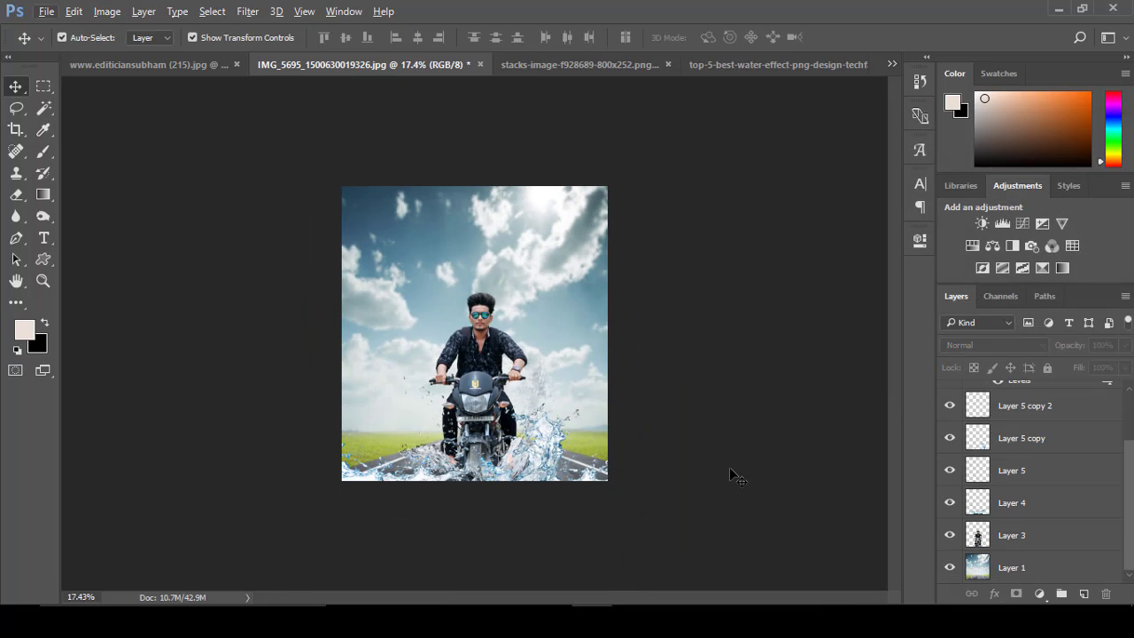
{"action": "scroll", "coordinate": [729, 467], "scroll_direction": "up", "scroll_amount": 2}
{"action": "right_click", "coordinate": [1032, 567]}
{"action": "left_click", "coordinate": [833, 545]}
{"action": "scroll", "coordinate": [672, 416], "scroll_direction": "down", "scroll_amount": 1}
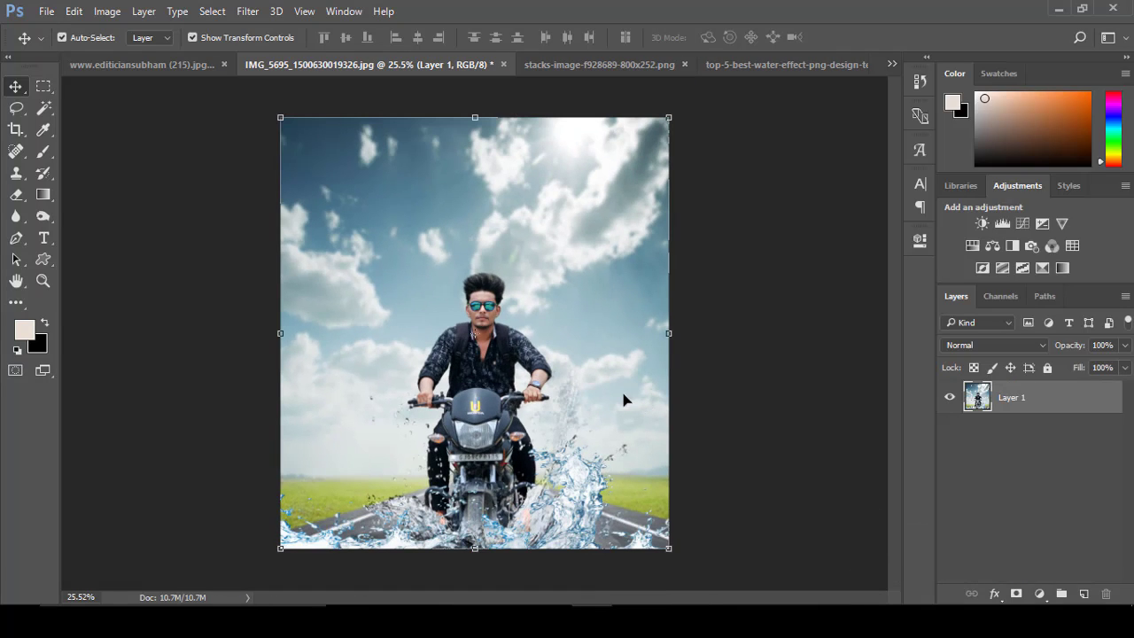
Browse the Filter menu, including Nik Collection, with Layer 1 selected
{"action": "left_click", "coordinate": [211, 11]}
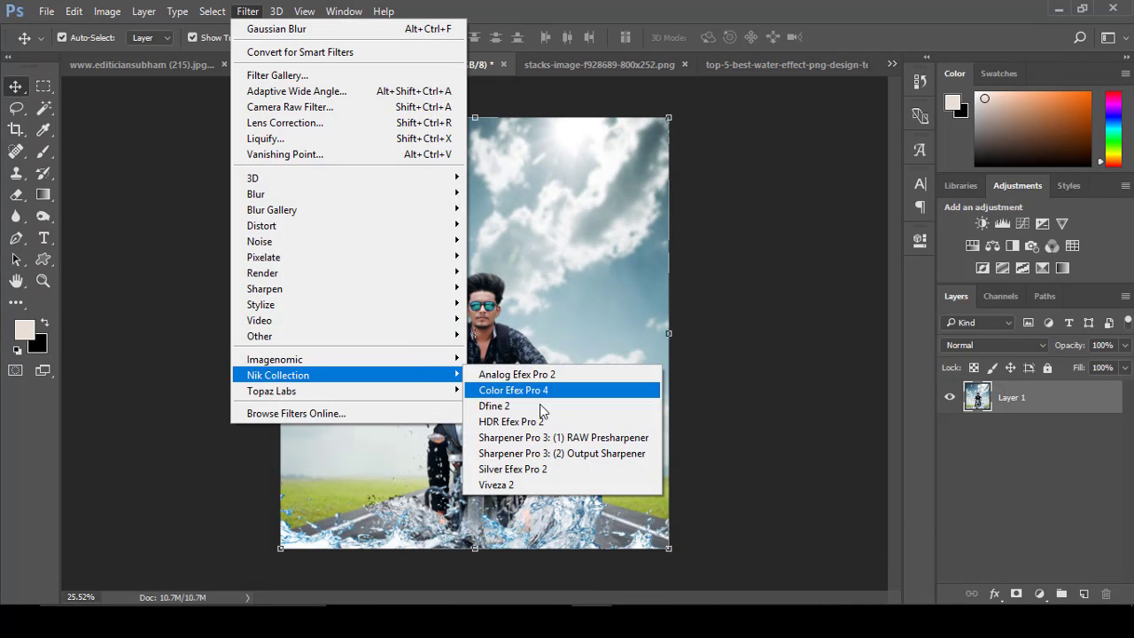
{"action": "left_click", "coordinate": [536, 387]}
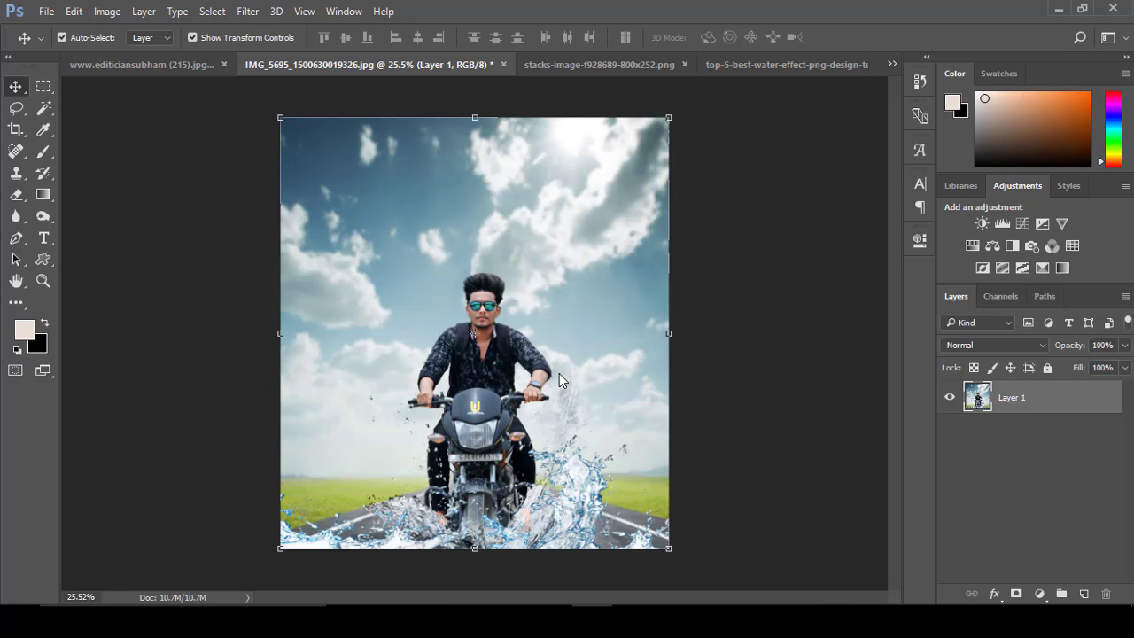
{"action": "left_click", "coordinate": [248, 11]}
{"action": "left_click", "coordinate": [436, 156]}
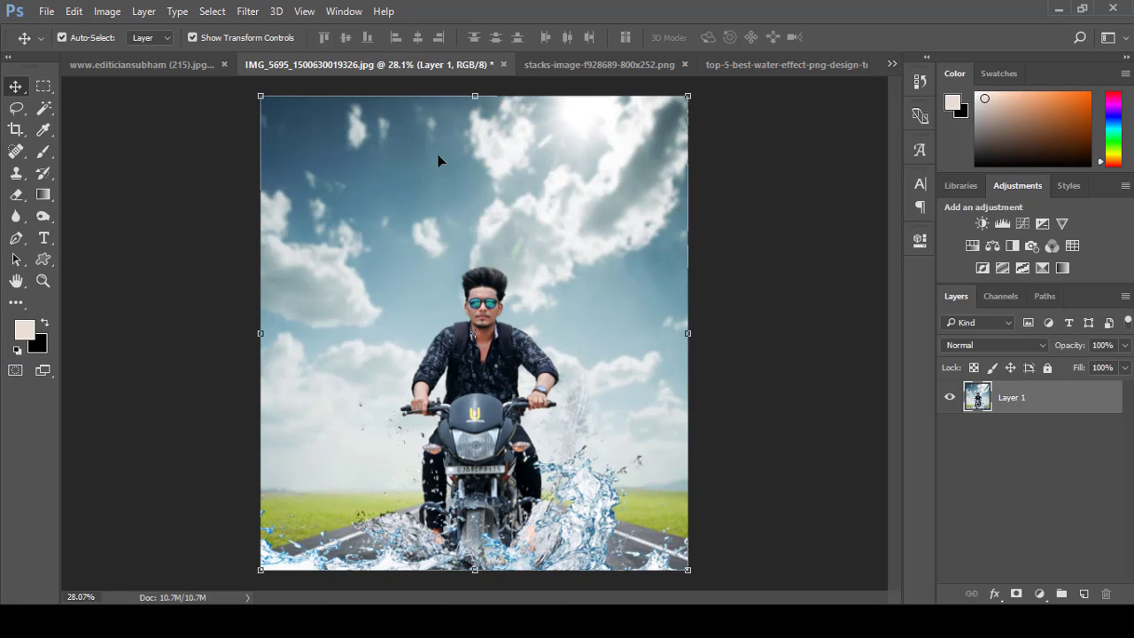
{"action": "left_click", "coordinate": [248, 11]}
In Camera Raw, lower Highlights, raise Blacks to +16 and Orange luminance to +73
{"action": "left_click", "coordinate": [285, 107]}
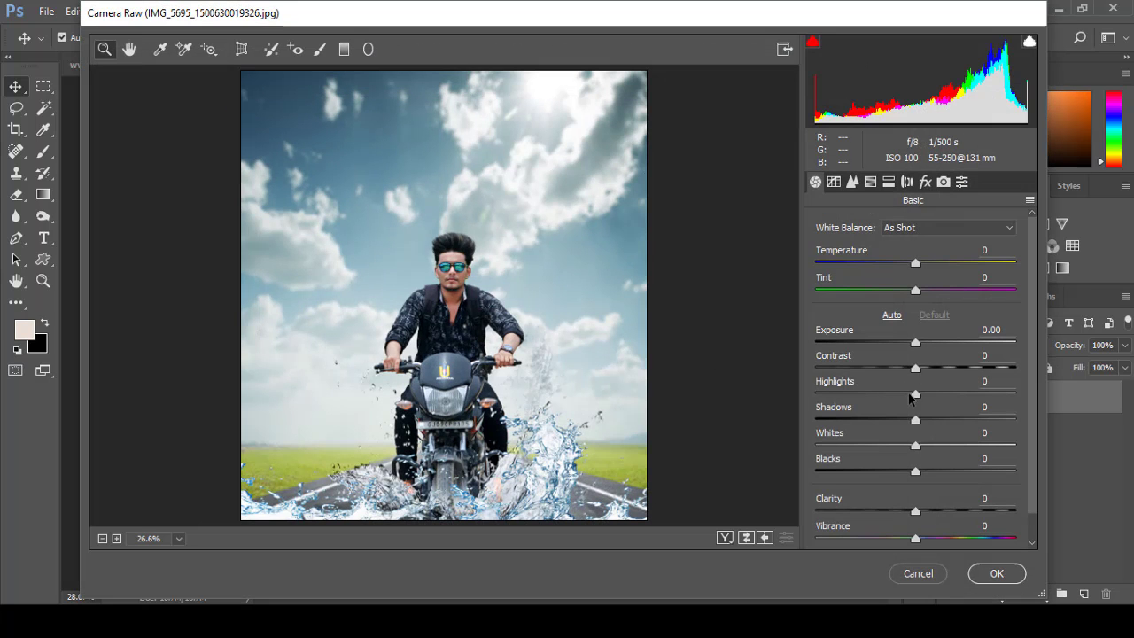
{"action": "left_click_drag", "start_coordinate": [910, 398], "coordinate": [858, 405]}
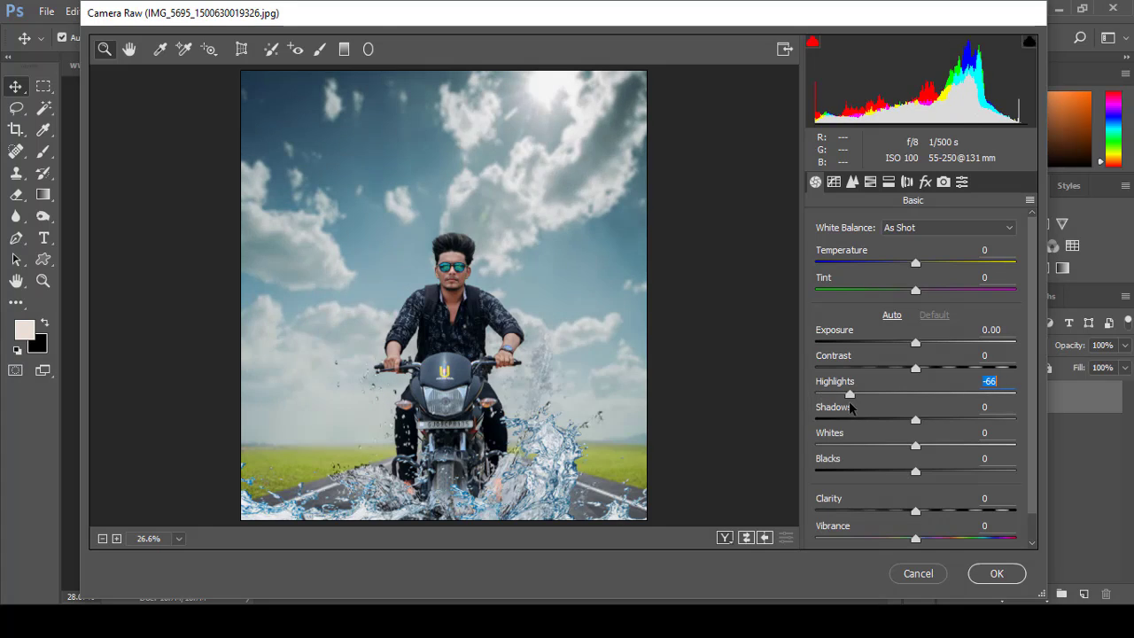
{"action": "left_click_drag", "start_coordinate": [916, 513], "coordinate": [937, 480]}
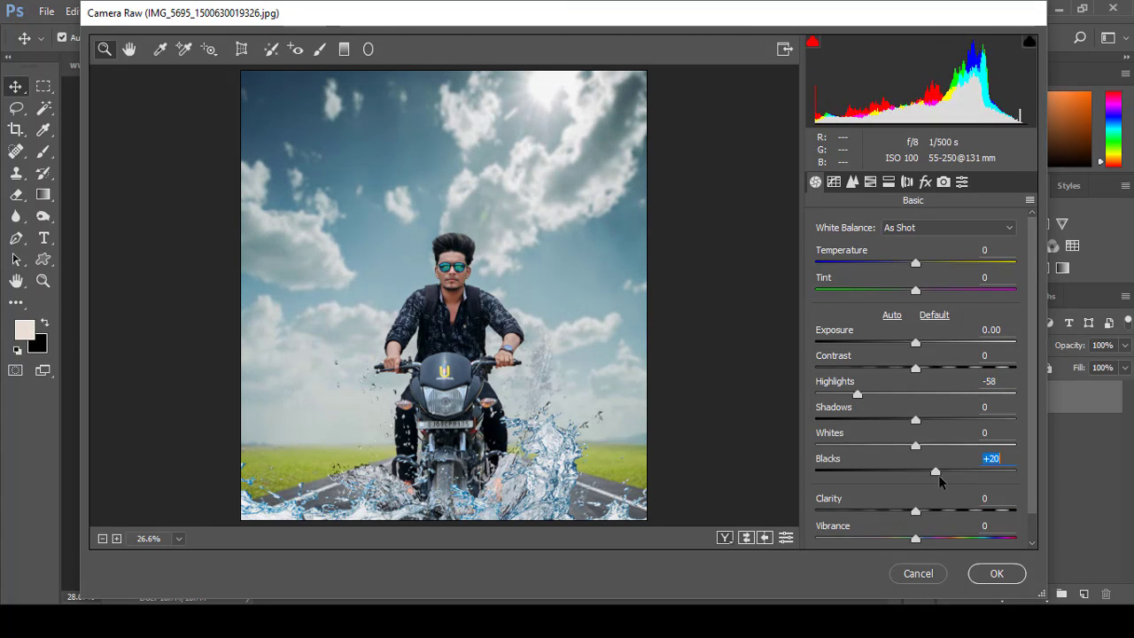
{"action": "left_click", "coordinate": [889, 182]}
{"action": "left_click", "coordinate": [935, 257]}
{"action": "left_click_drag", "start_coordinate": [960, 338], "coordinate": [994, 340]}
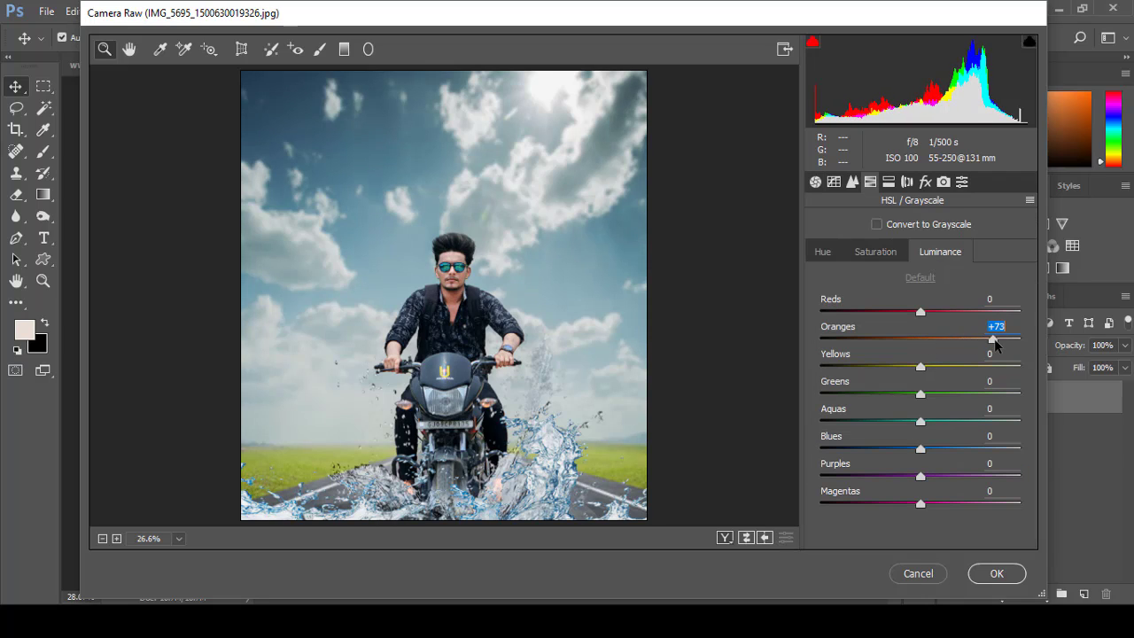
Set Red saturation to +49 and Blue saturation to +33
{"action": "left_click", "coordinate": [893, 253]}
{"action": "left_click_drag", "start_coordinate": [983, 317], "coordinate": [972, 317]}
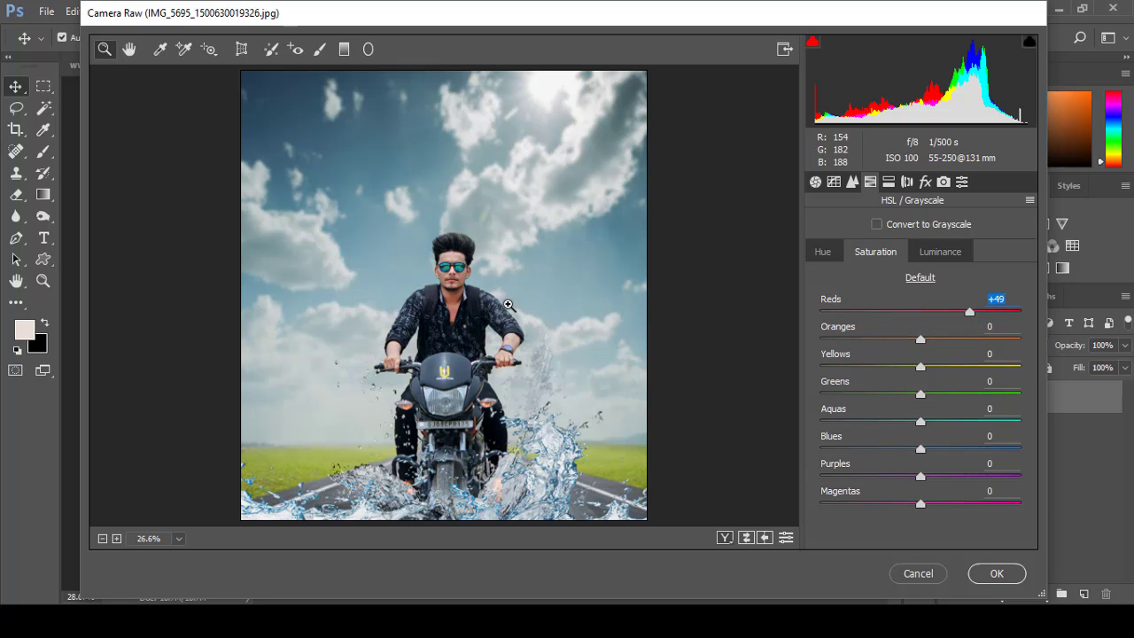
{"action": "scroll", "coordinate": [484, 294], "scroll_direction": "up", "scroll_amount": 2}
{"action": "scroll", "coordinate": [483, 301], "scroll_direction": "down", "scroll_amount": 1}
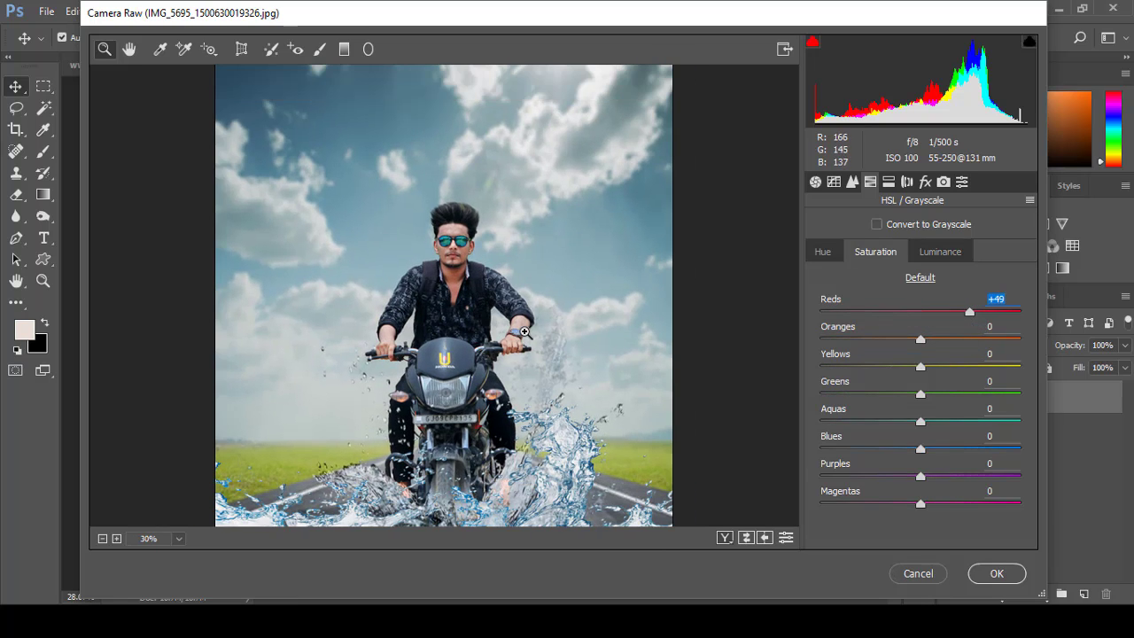
{"action": "scroll", "coordinate": [482, 310], "scroll_direction": "down", "scroll_amount": 1}
{"action": "scroll", "coordinate": [481, 319], "scroll_direction": "down", "scroll_amount": 1}
{"action": "scroll", "coordinate": [480, 333], "scroll_direction": "up", "scroll_amount": 2}
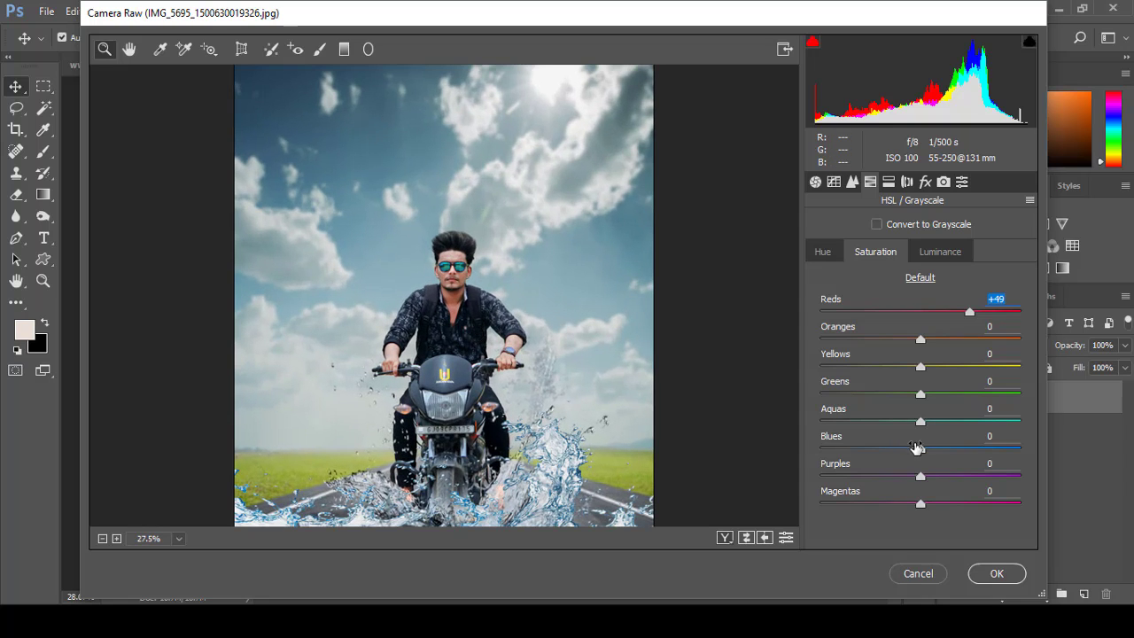
{"action": "mouse_move", "coordinate": [921, 448]}
{"action": "left_mouse_down"}
{"action": "mouse_move", "coordinate": [974, 448]}
{"action": "mouse_move", "coordinate": [945, 450]}
{"action": "mouse_move", "coordinate": [956, 450]}
{"action": "left_mouse_up"}
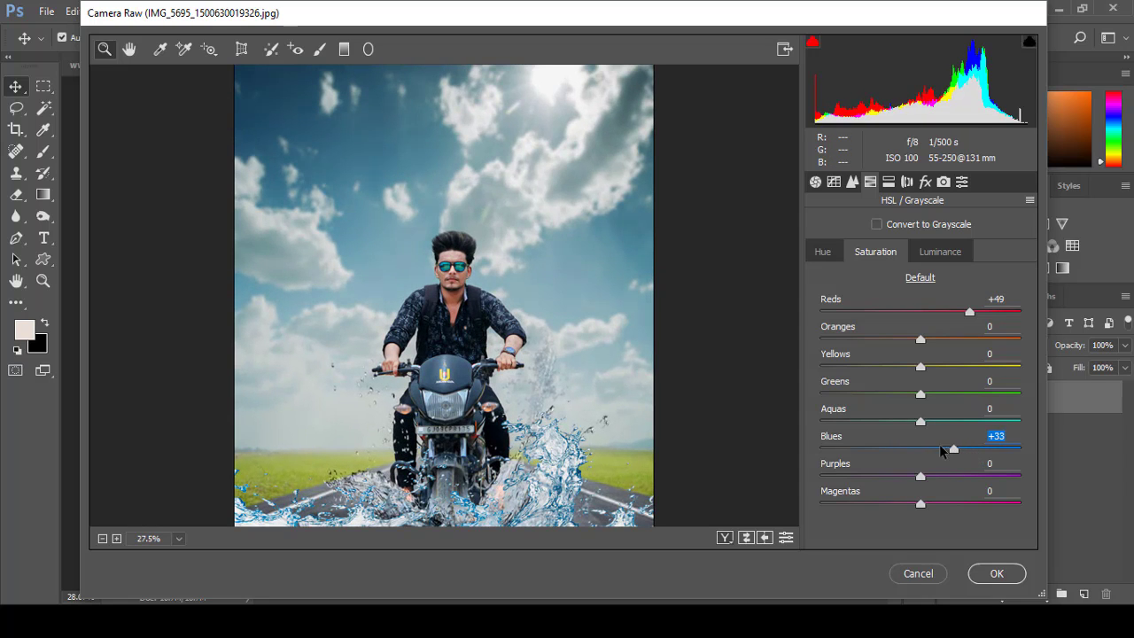
{"action": "scroll", "coordinate": [496, 301], "scroll_direction": "down", "scroll_amount": 1}
{"action": "scroll", "coordinate": [505, 303], "scroll_direction": "up", "scroll_amount": 1}
{"action": "scroll", "coordinate": [514, 309], "scroll_direction": "up", "scroll_amount": 1}
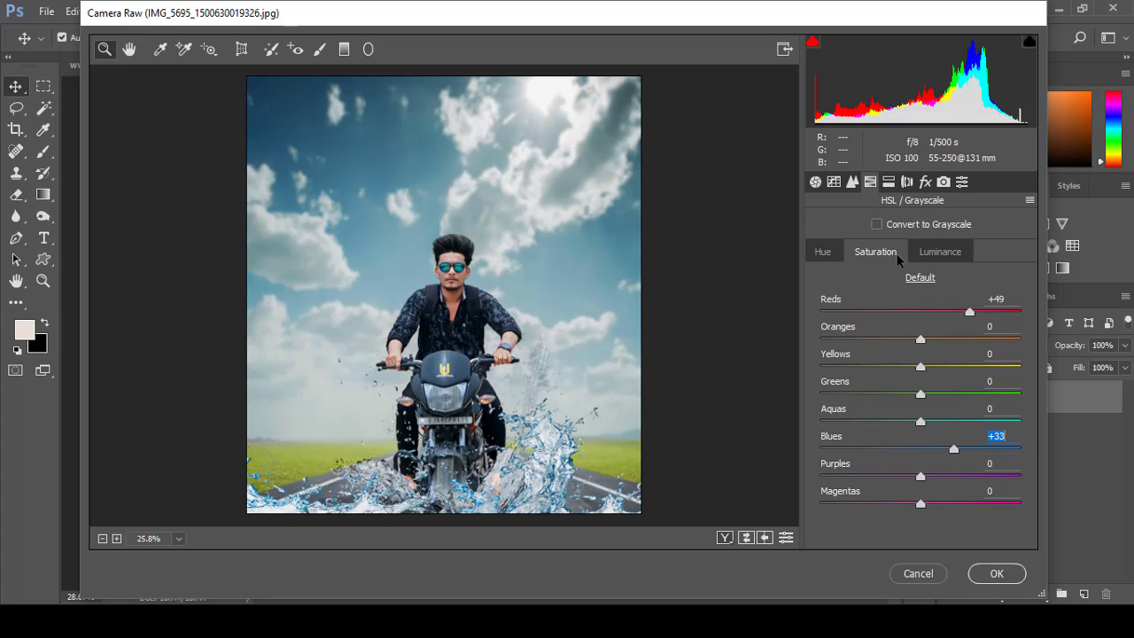
{"action": "left_click", "coordinate": [940, 251]}
Raise Vibrance to +14 in the Basic panel
{"action": "left_click", "coordinate": [853, 181]}
{"action": "left_click", "coordinate": [815, 182]}
{"action": "left_click", "coordinate": [922, 537]}
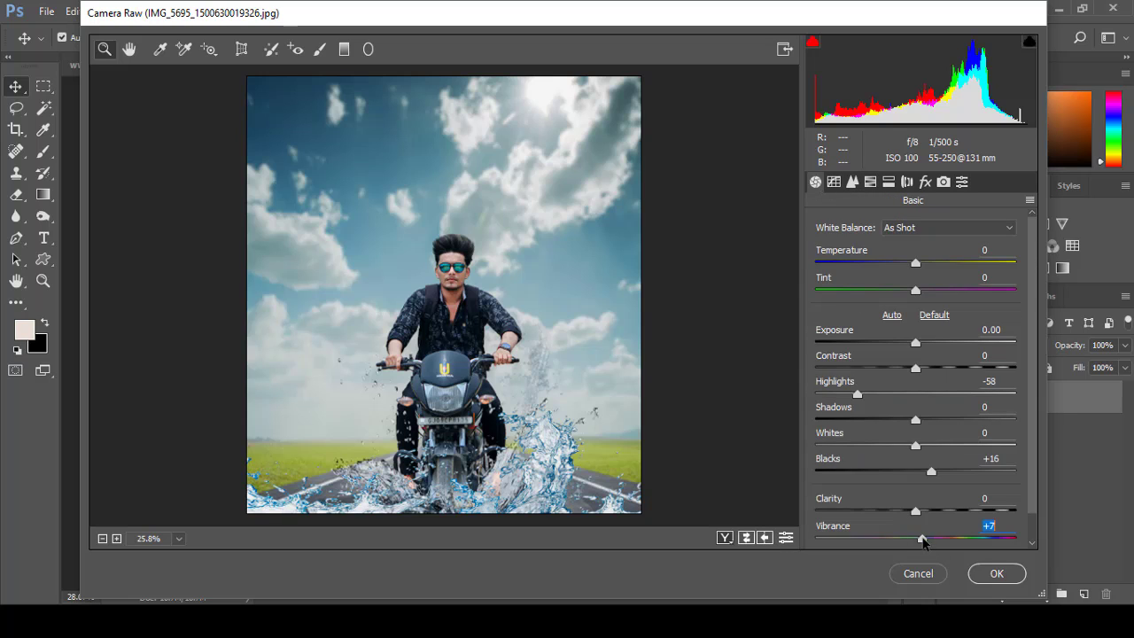
{"action": "left_click_drag", "start_coordinate": [922, 538], "coordinate": [930, 538]}
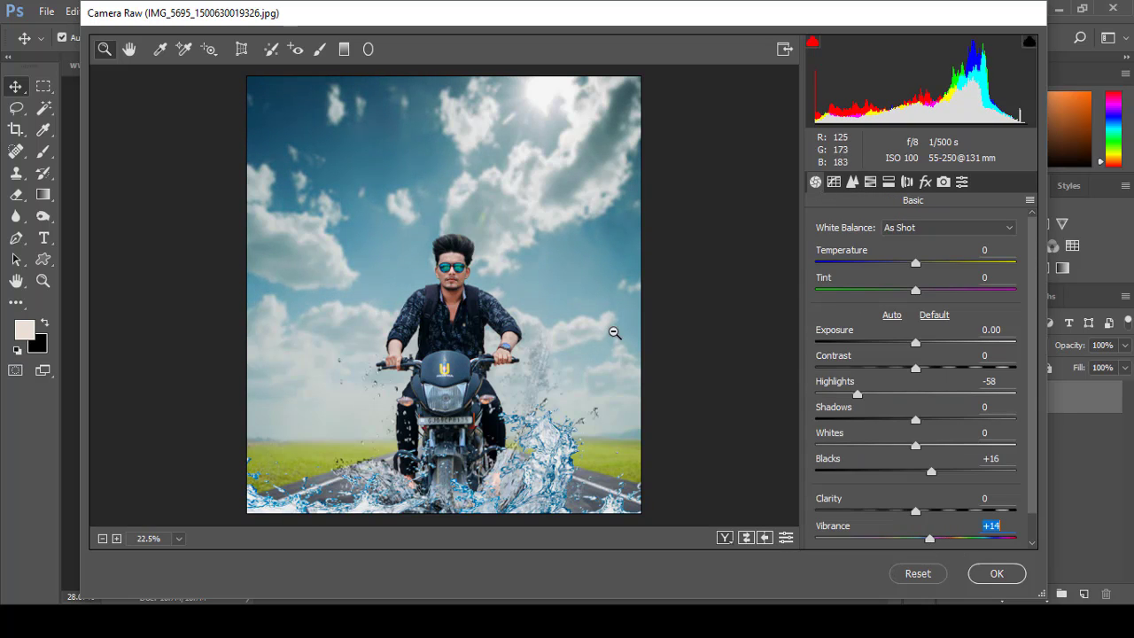
{"action": "scroll", "coordinate": [550, 328], "scroll_direction": "down", "scroll_amount": 2}
{"action": "scroll", "coordinate": [483, 328], "scroll_direction": "up", "scroll_amount": 2}
{"action": "scroll", "coordinate": [487, 326], "scroll_direction": "up", "scroll_amount": 2}
{"action": "scroll", "coordinate": [470, 305], "scroll_direction": "up", "scroll_amount": 1}
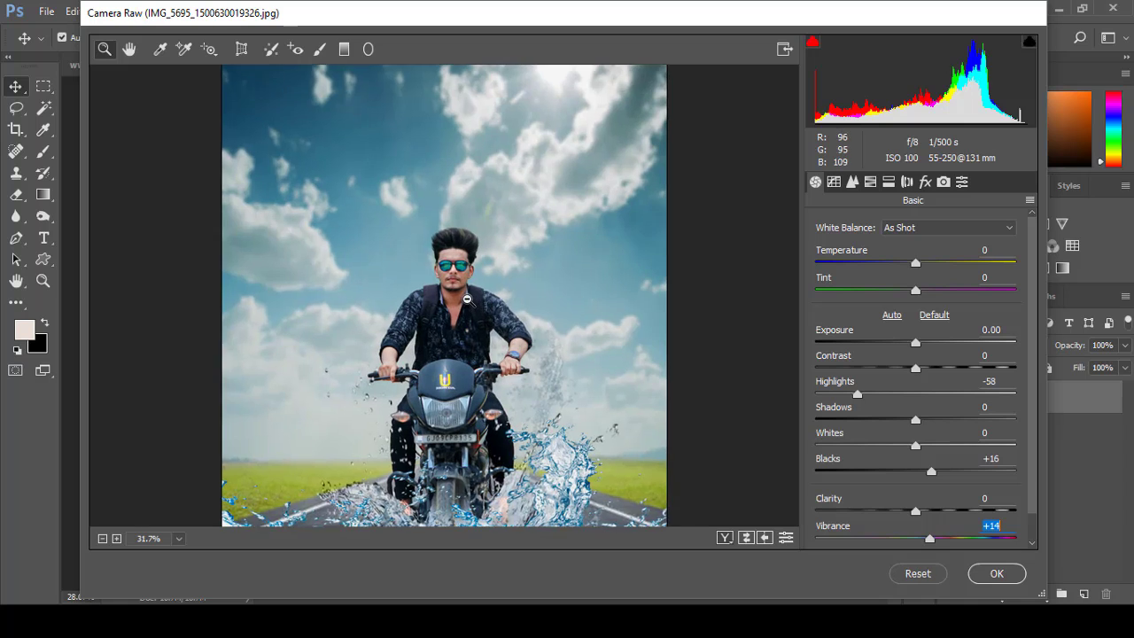
{"action": "scroll", "coordinate": [467, 299], "scroll_direction": "up", "scroll_amount": 1}
{"action": "scroll", "coordinate": [487, 310], "scroll_direction": "up", "scroll_amount": 1}
{"action": "scroll", "coordinate": [598, 334], "scroll_direction": "down", "scroll_amount": 1}
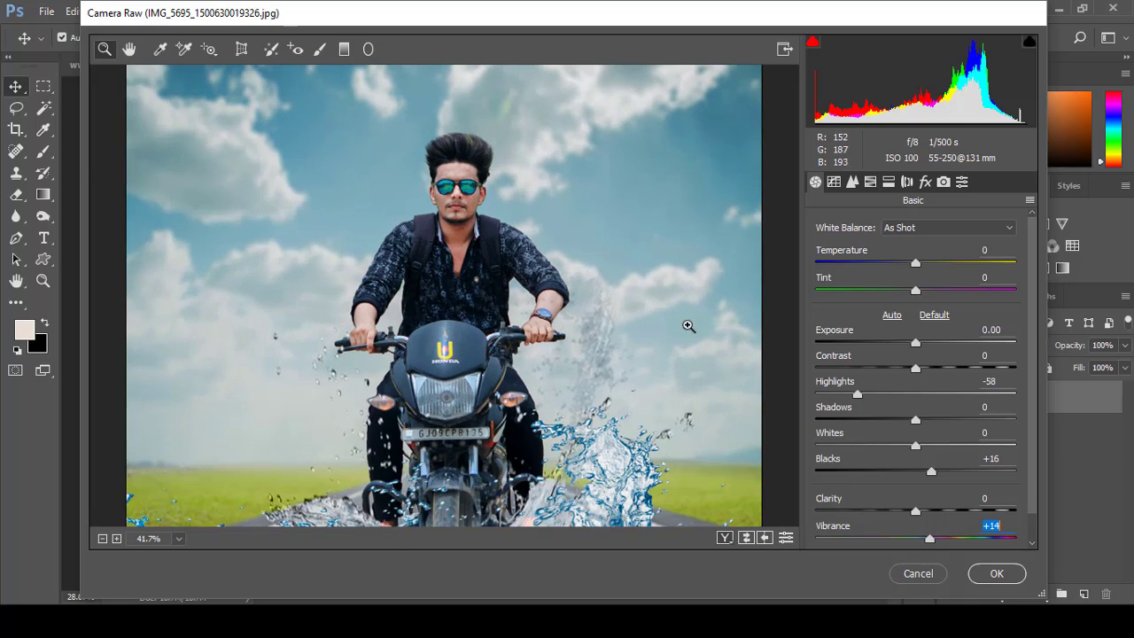
{"action": "scroll", "coordinate": [620, 328], "scroll_direction": "down", "scroll_amount": 1}
Add a -28 Post Crop vignette and apply the Camera Raw grade
{"action": "left_click", "coordinate": [925, 182]}
{"action": "scroll", "coordinate": [693, 410], "scroll_direction": "down", "scroll_amount": 1}
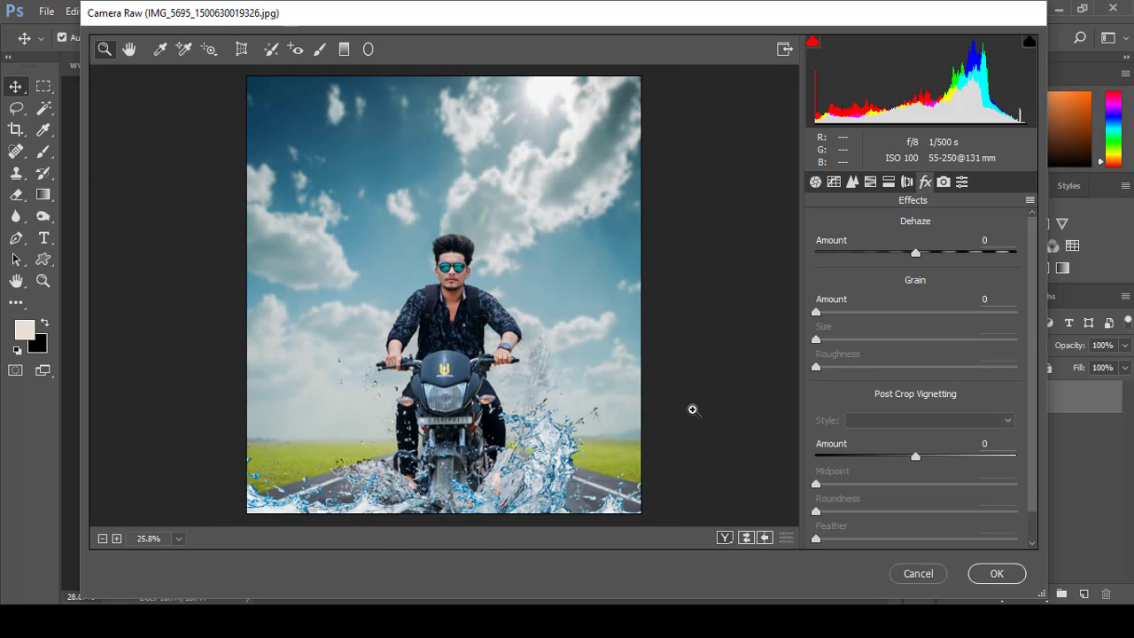
{"action": "left_click_drag", "start_coordinate": [916, 457], "coordinate": [890, 458]}
{"action": "scroll", "coordinate": [509, 369], "scroll_direction": "down", "scroll_amount": 1}
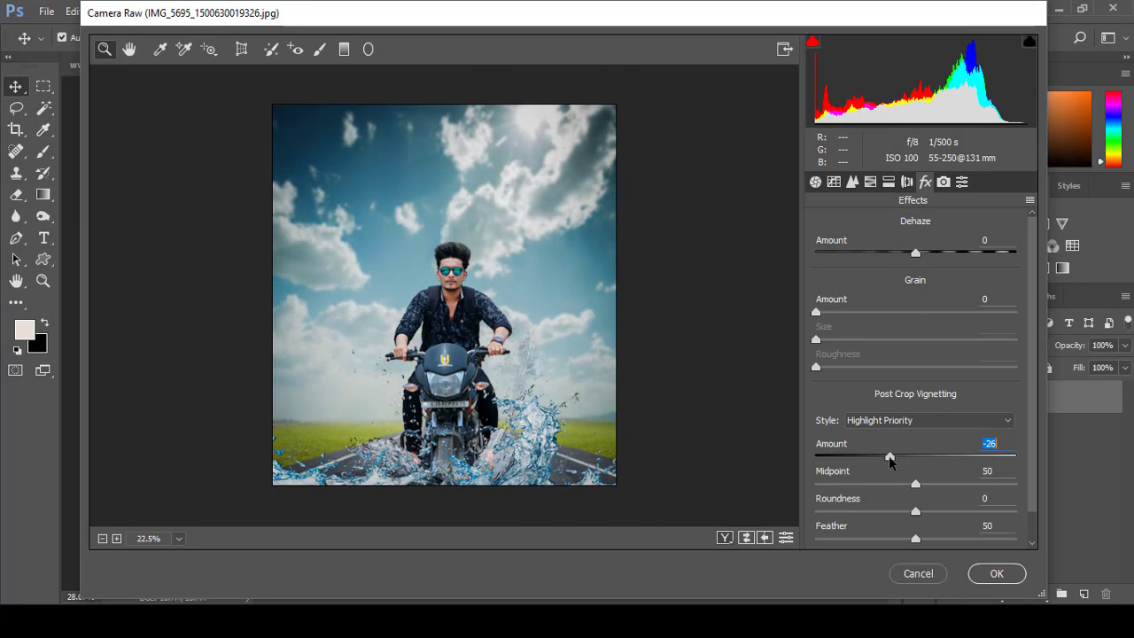
{"action": "left_click", "coordinate": [997, 573]}
{"action": "left_click", "coordinate": [735, 355]}
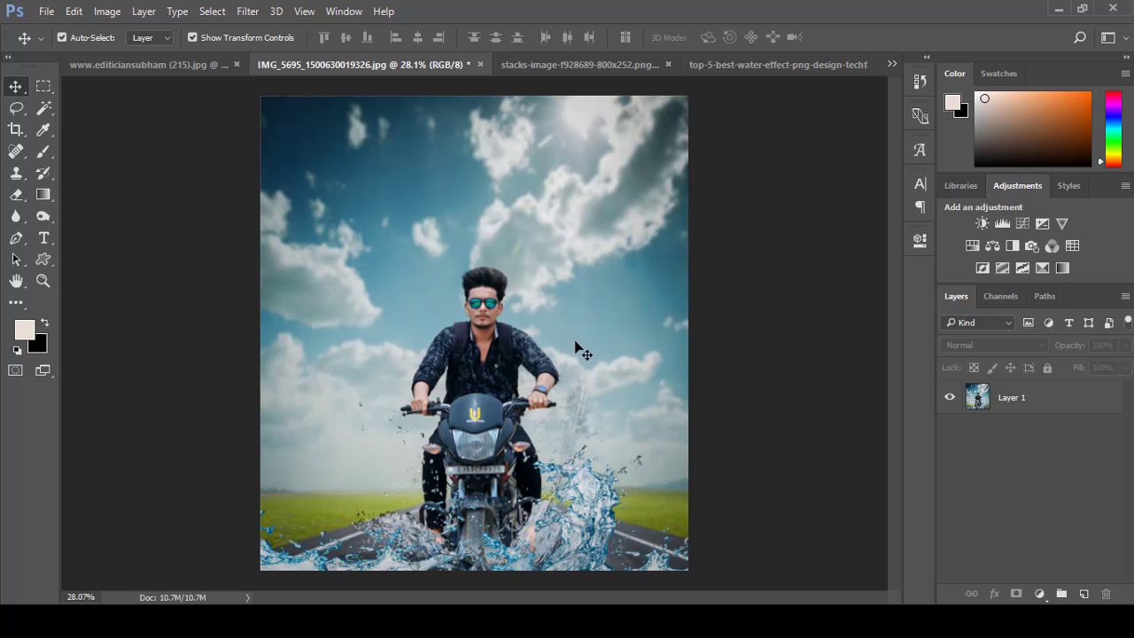
Add a new empty layer above Layer 1 and load a 14% opacity Brush with a skin tone sampled from the face
{"action": "left_click", "coordinate": [1071, 407]}
{"action": "left_click", "coordinate": [1083, 594]}
{"action": "scroll", "coordinate": [460, 291], "scroll_direction": "up", "scroll_amount": 3, "text": "alt"}
{"action": "scroll", "coordinate": [459, 291], "scroll_direction": "up", "scroll_amount": 2, "text": "alt"}
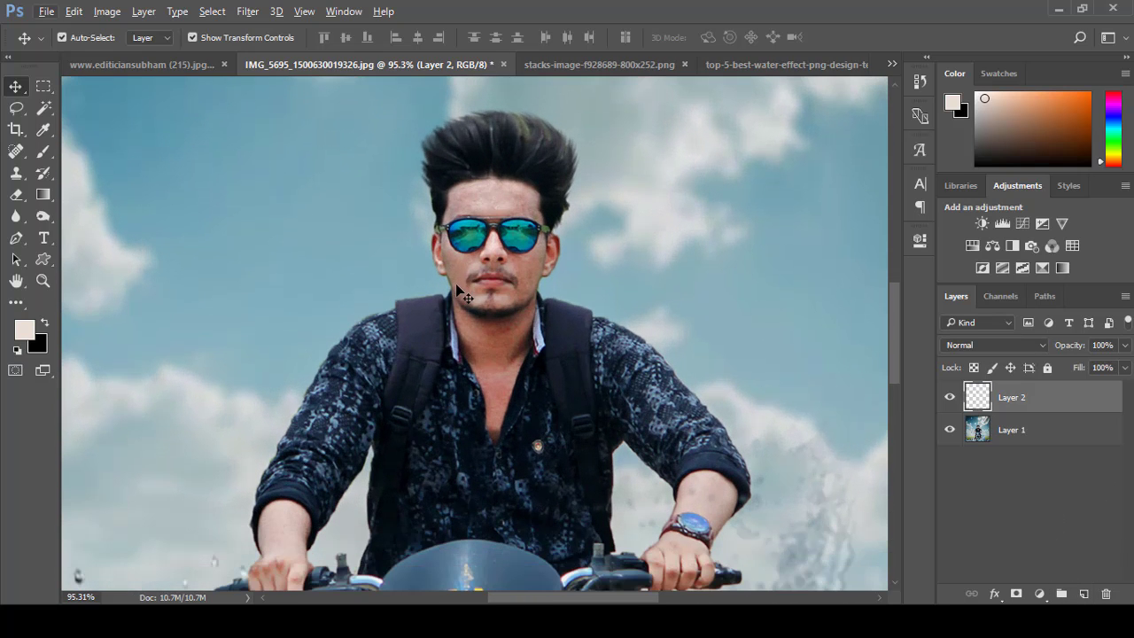
{"action": "left_click", "coordinate": [43, 151]}
{"action": "scroll", "coordinate": [504, 188], "scroll_direction": "up", "scroll_amount": 1, "text": "alt"}
{"action": "left_click", "coordinate": [504, 188], "text": "alt"}
{"action": "scroll", "coordinate": [483, 206], "scroll_direction": "down", "scroll_amount": 1}
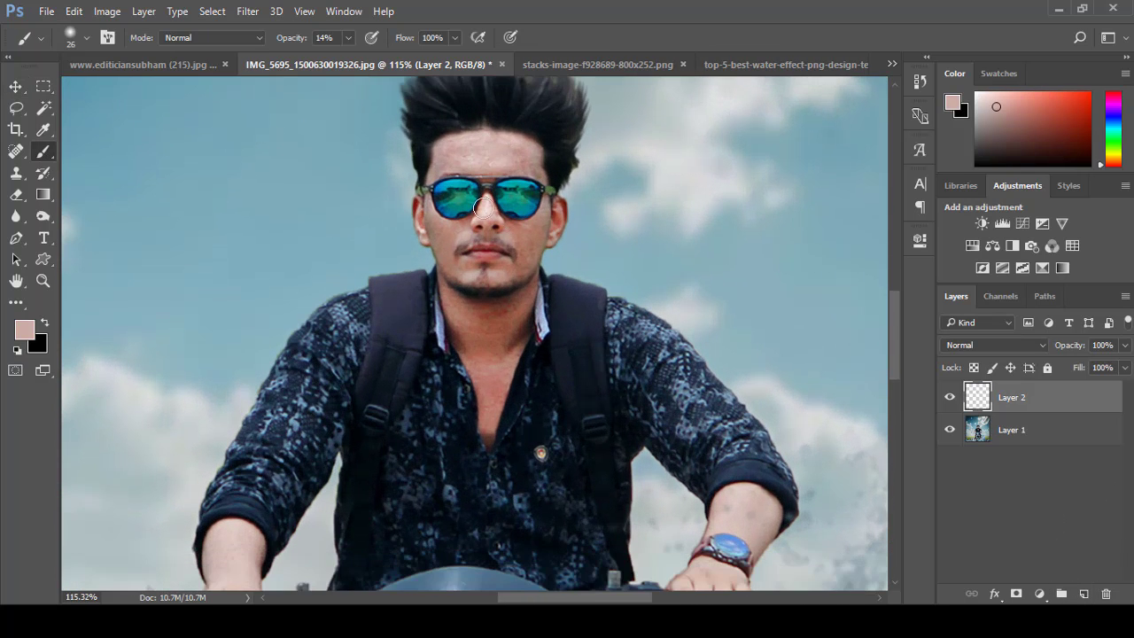
{"action": "left_click", "coordinate": [518, 235]}
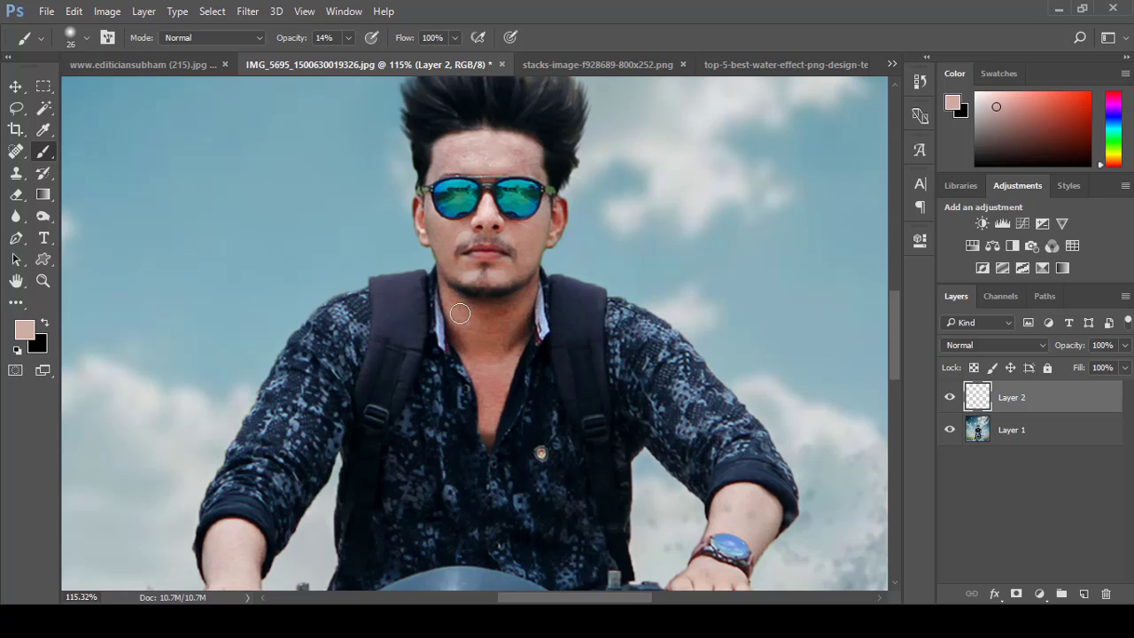
Brush a faint 14% skin-tone stroke down the rider's chin and neck
{"action": "left_click_drag", "start_coordinate": [499, 307], "coordinate": [490, 413]}
{"action": "scroll", "coordinate": [513, 321], "scroll_direction": "down", "scroll_amount": 3}
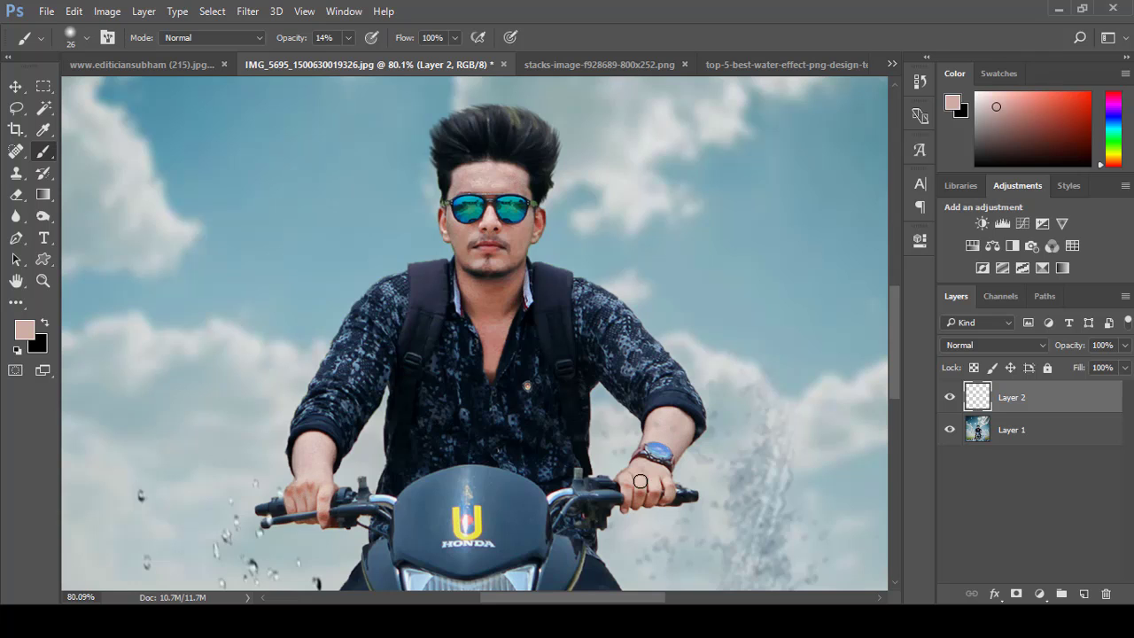
{"action": "scroll", "coordinate": [611, 425], "scroll_direction": "down", "scroll_amount": 3}
{"action": "scroll", "coordinate": [594, 354], "scroll_direction": "down", "scroll_amount": 1}
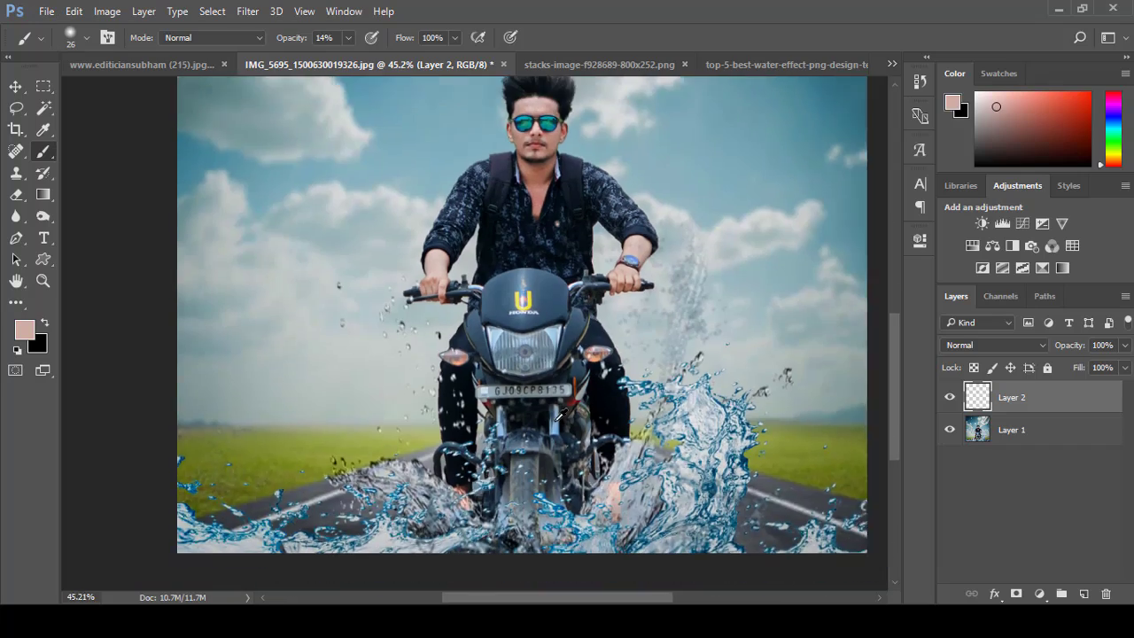
{"action": "scroll", "coordinate": [585, 319], "scroll_direction": "up", "scroll_amount": 2}
{"action": "scroll", "coordinate": [578, 297], "scroll_direction": "up", "scroll_amount": 1}
{"action": "scroll", "coordinate": [577, 297], "scroll_direction": "down", "scroll_amount": 2}
{"action": "scroll", "coordinate": [549, 306], "scroll_direction": "down", "scroll_amount": 2}
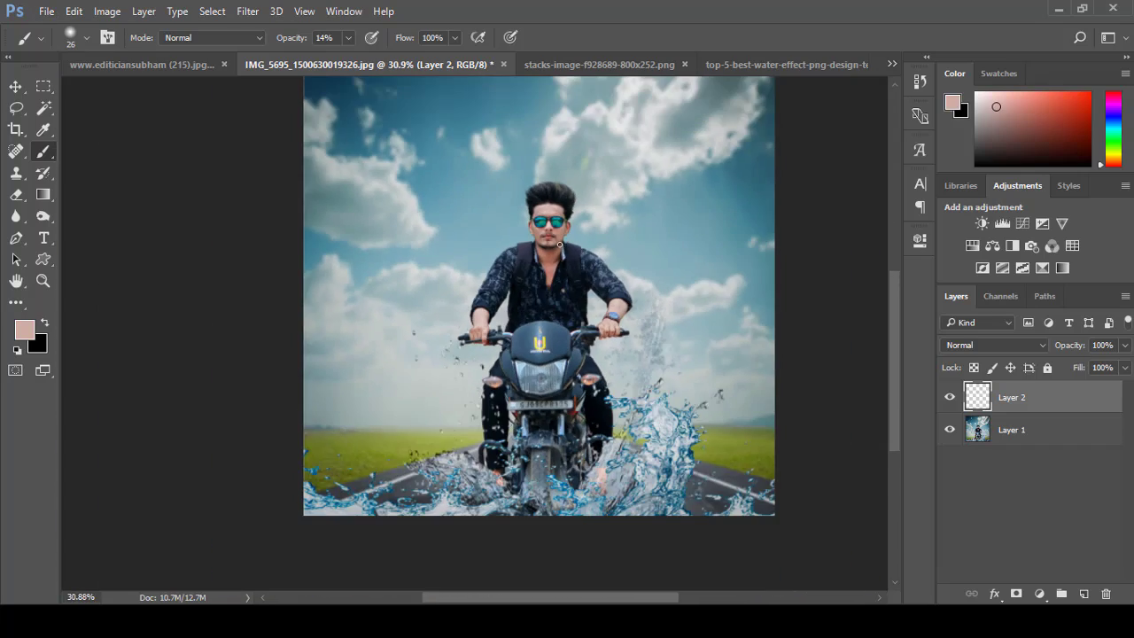
{"action": "scroll", "coordinate": [523, 315], "scroll_direction": "down", "scroll_amount": 1}
{"action": "scroll", "coordinate": [488, 325], "scroll_direction": "up", "scroll_amount": 2}
Flatten the image so Layer 2's skin wash merges into the photo
{"action": "right_click", "coordinate": [1032, 452]}
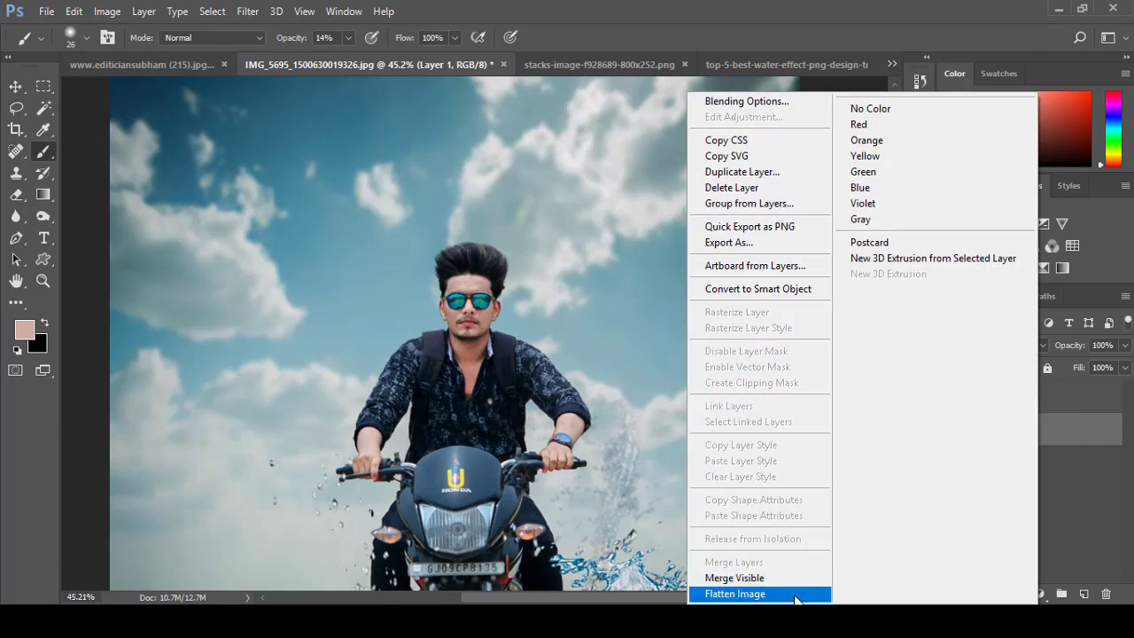
{"action": "left_click", "coordinate": [732, 594]}
{"action": "scroll", "coordinate": [501, 309], "scroll_direction": "up", "scroll_amount": 1}
{"action": "scroll", "coordinate": [500, 310], "scroll_direction": "up", "scroll_amount": 2}
Choose the Smudge tool and pick a new brush tip for it
{"action": "left_click", "coordinate": [16, 302]}
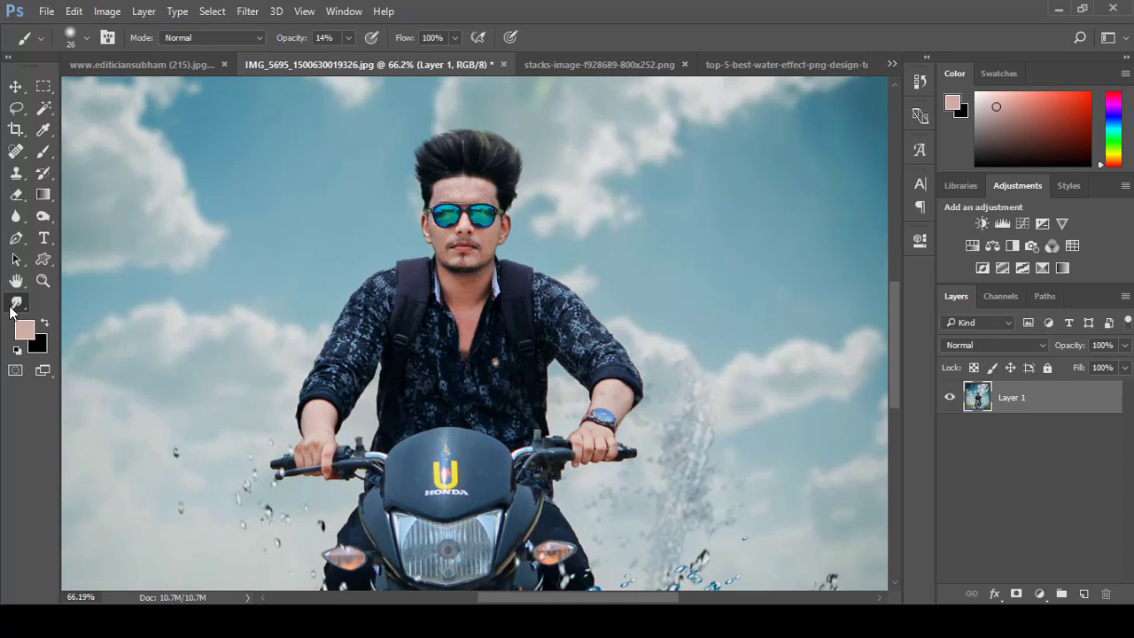
{"action": "scroll", "coordinate": [493, 252], "scroll_direction": "up", "scroll_amount": 1}
{"action": "right_click", "coordinate": [493, 252]}
{"action": "left_click_drag", "start_coordinate": [809, 413], "coordinate": [811, 605]}
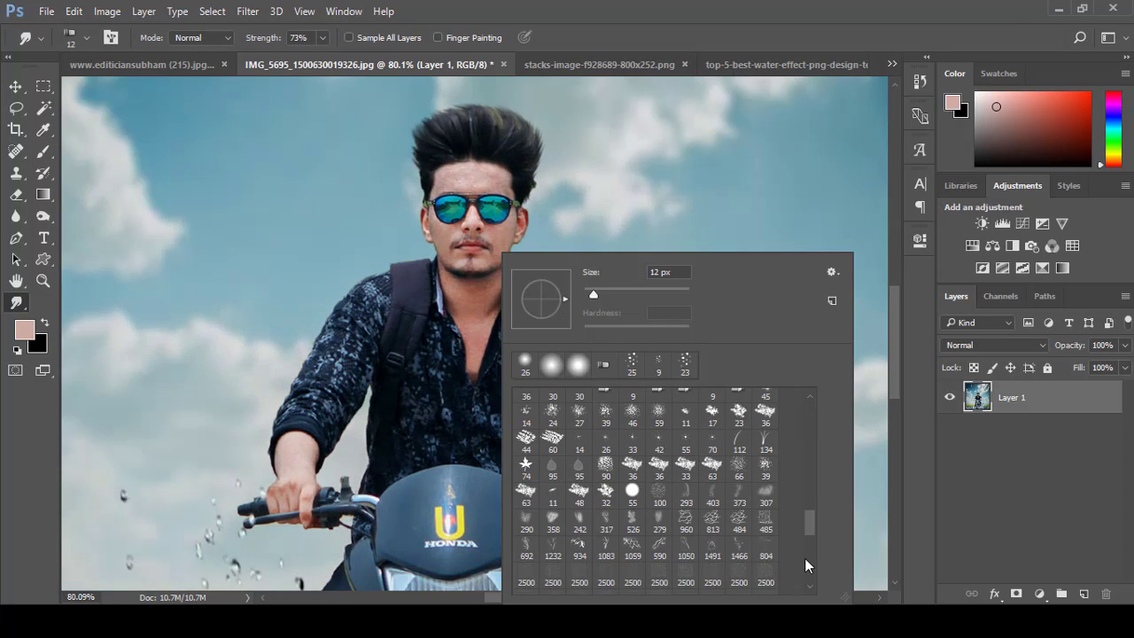
{"action": "left_click", "coordinate": [738, 581]}
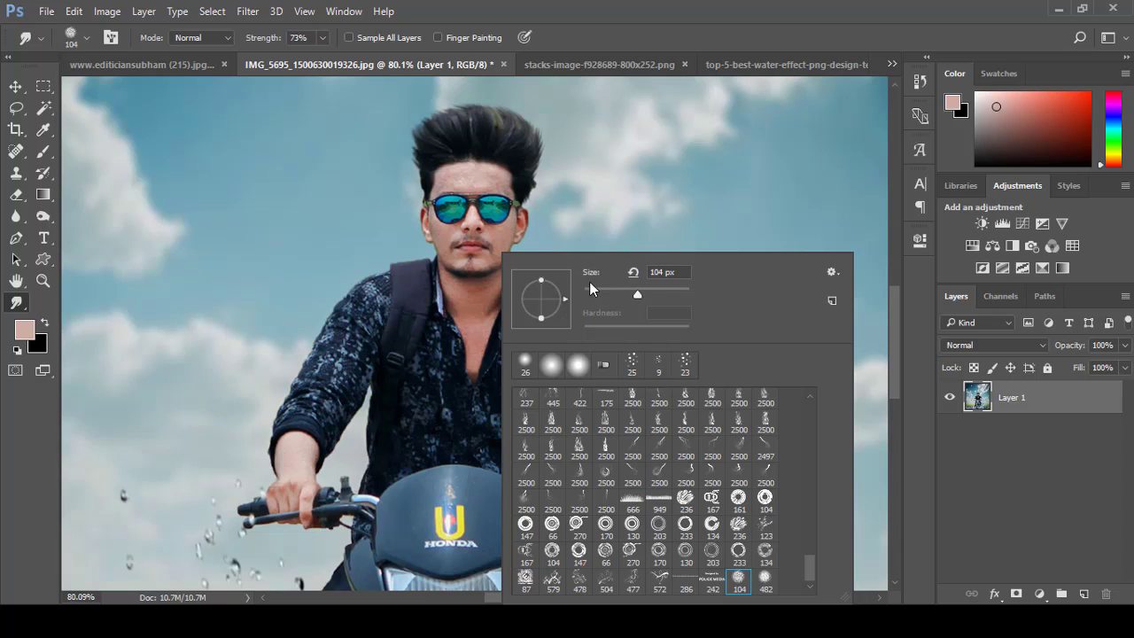
{"action": "left_click_drag", "start_coordinate": [589, 281], "coordinate": [554, 243]}
{"action": "key", "text": "Return"}
Set the Smudge brush to 21 px with 15% strength
{"action": "scroll", "coordinate": [454, 182], "scroll_direction": "up", "scroll_amount": 3}
{"action": "scroll", "coordinate": [453, 181], "scroll_direction": "up", "scroll_amount": 1}
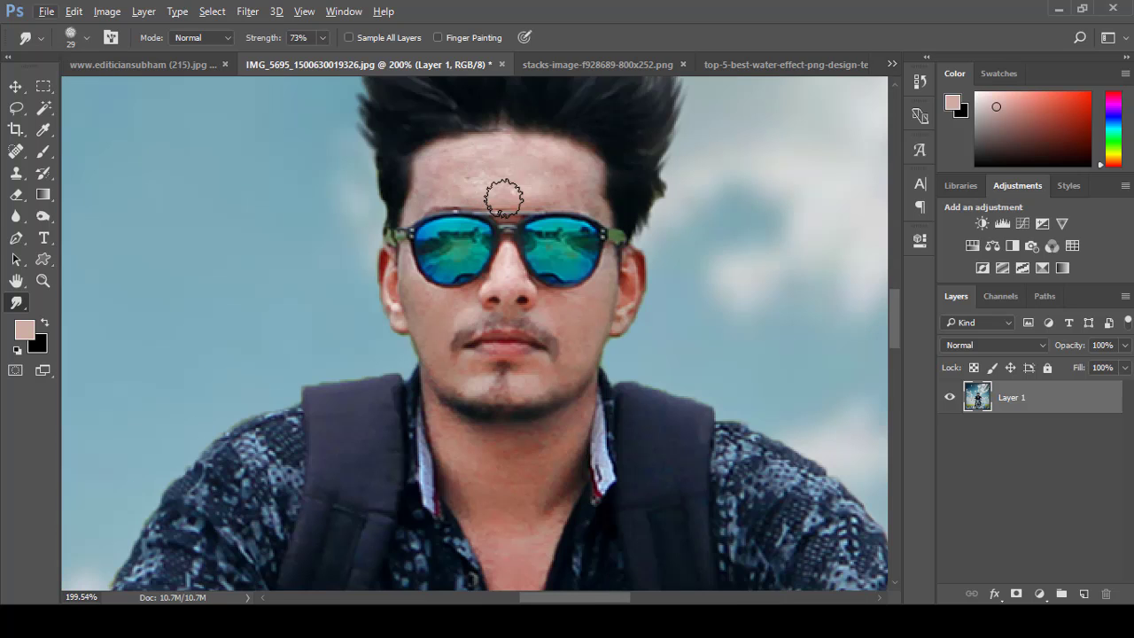
{"action": "scroll", "coordinate": [502, 192], "scroll_direction": "down", "scroll_amount": 1}
{"action": "right_click", "coordinate": [576, 192]}
{"action": "left_click", "coordinate": [681, 232]}
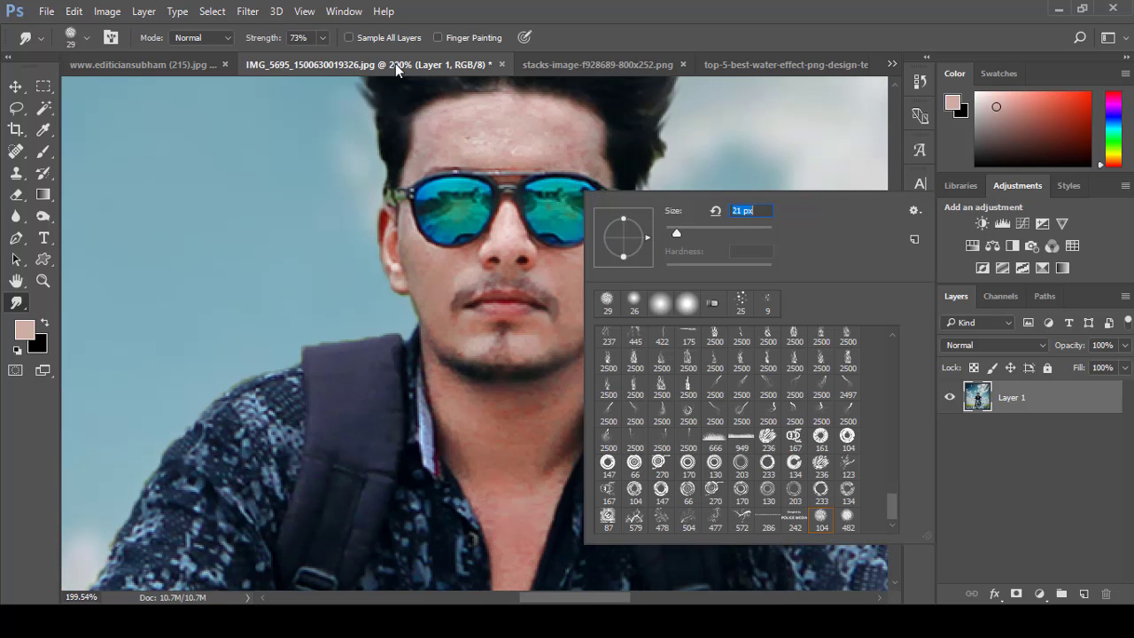
{"action": "left_click", "coordinate": [317, 46]}
{"action": "left_click_drag", "start_coordinate": [285, 57], "coordinate": [278, 58]}
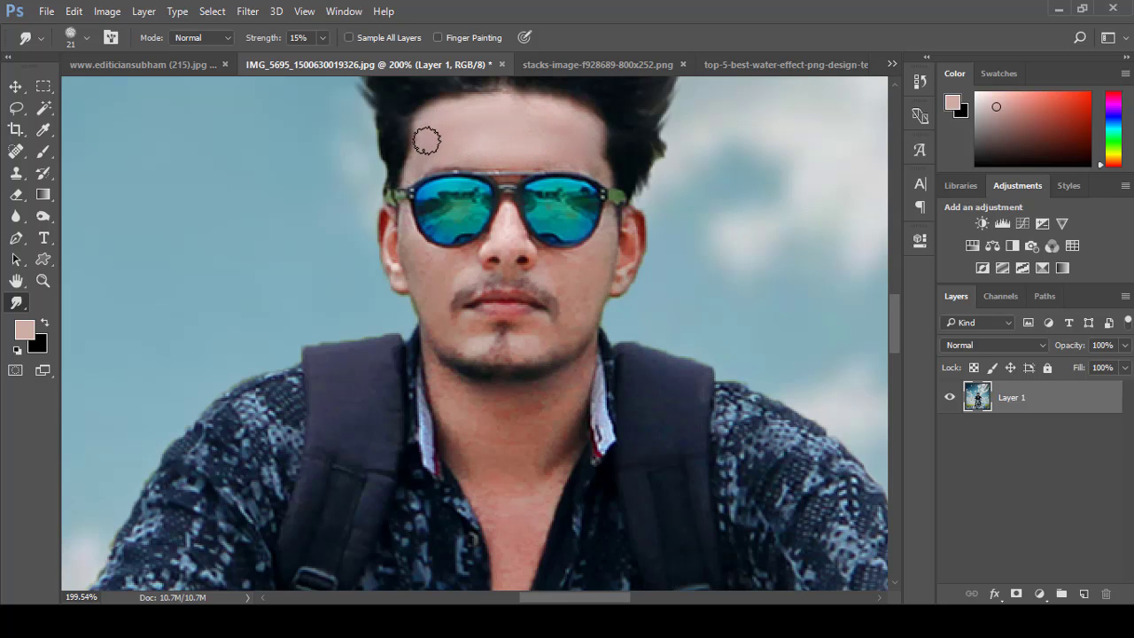
{"action": "scroll", "coordinate": [577, 239], "scroll_direction": "down", "scroll_amount": 1}
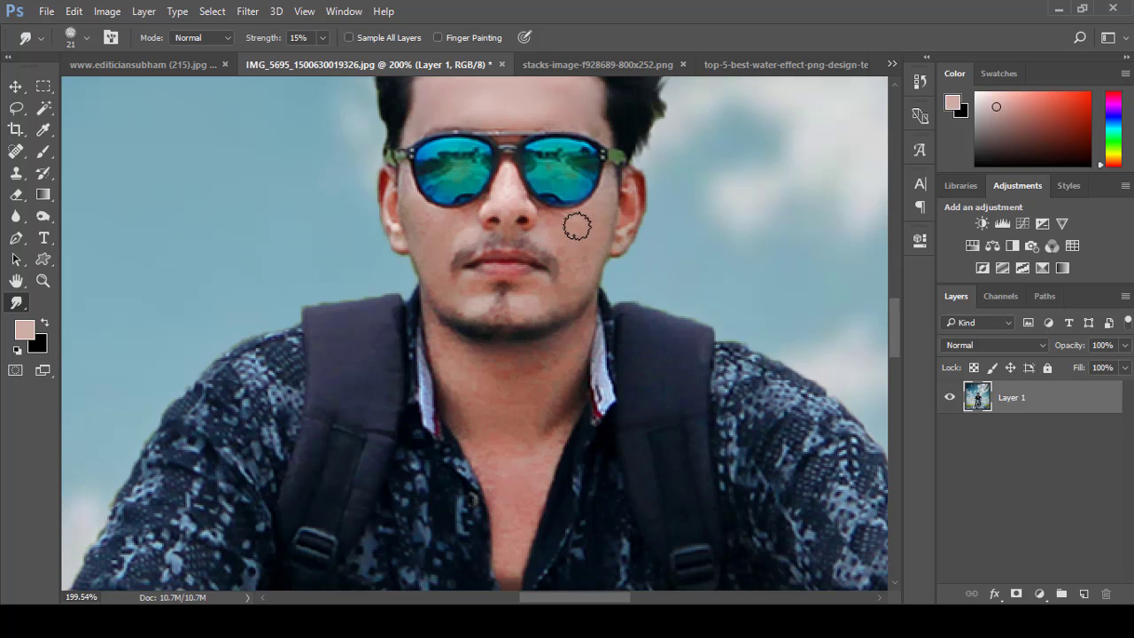
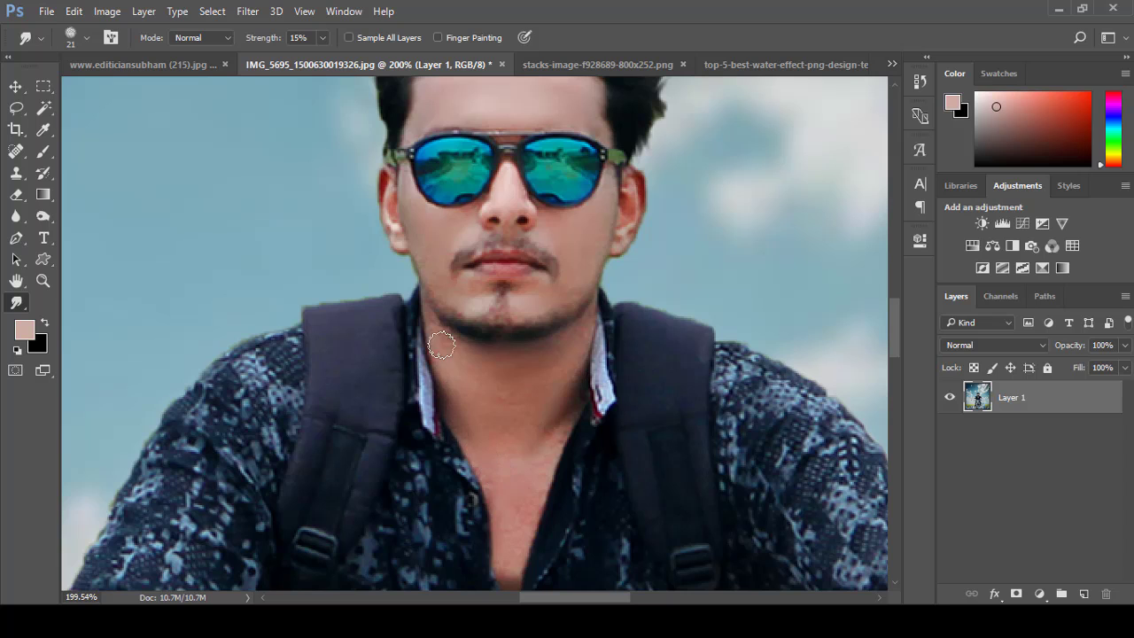
Scroll over the composite and check Layer 1's options without changing anything
{"action": "scroll", "coordinate": [535, 410], "scroll_direction": "down", "scroll_amount": 3, "text": "alt"}
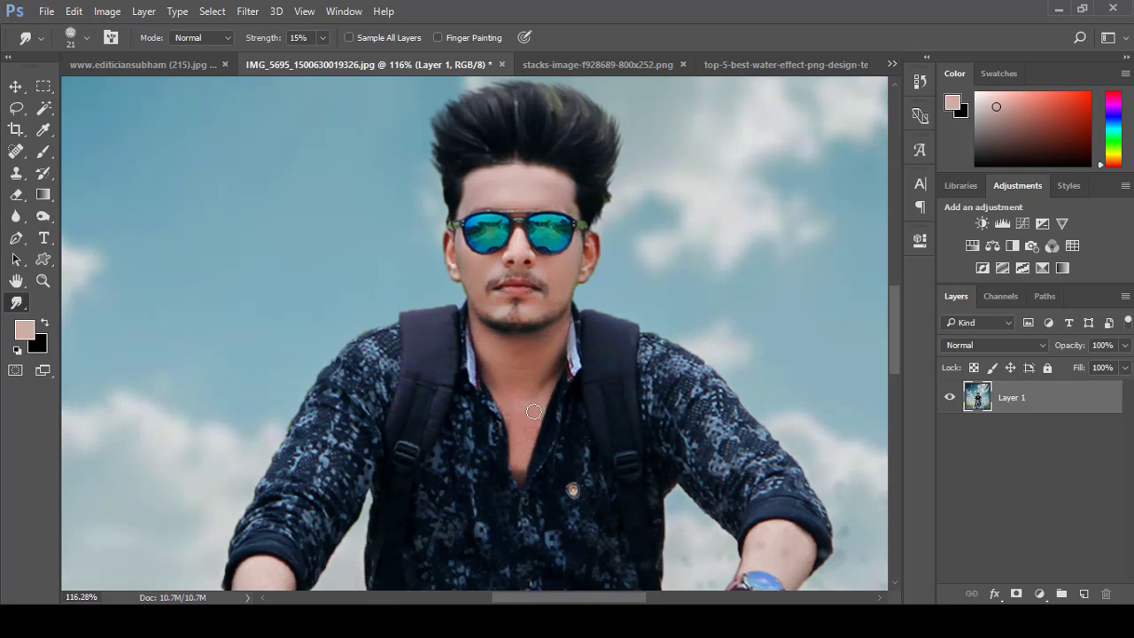
{"action": "scroll", "coordinate": [306, 478], "scroll_direction": "down", "scroll_amount": 2}
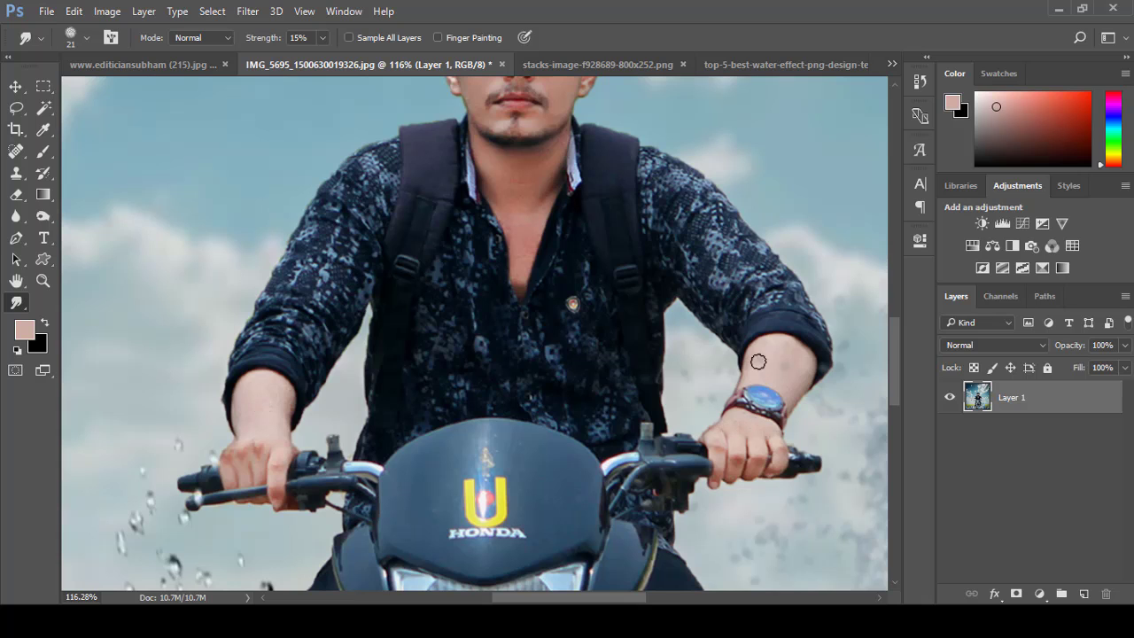
{"action": "scroll", "coordinate": [540, 255], "scroll_direction": "down", "scroll_amount": 3, "text": "alt"}
{"action": "scroll", "coordinate": [514, 302], "scroll_direction": "up", "scroll_amount": 2}
{"action": "scroll", "coordinate": [505, 328], "scroll_direction": "up", "scroll_amount": 2}
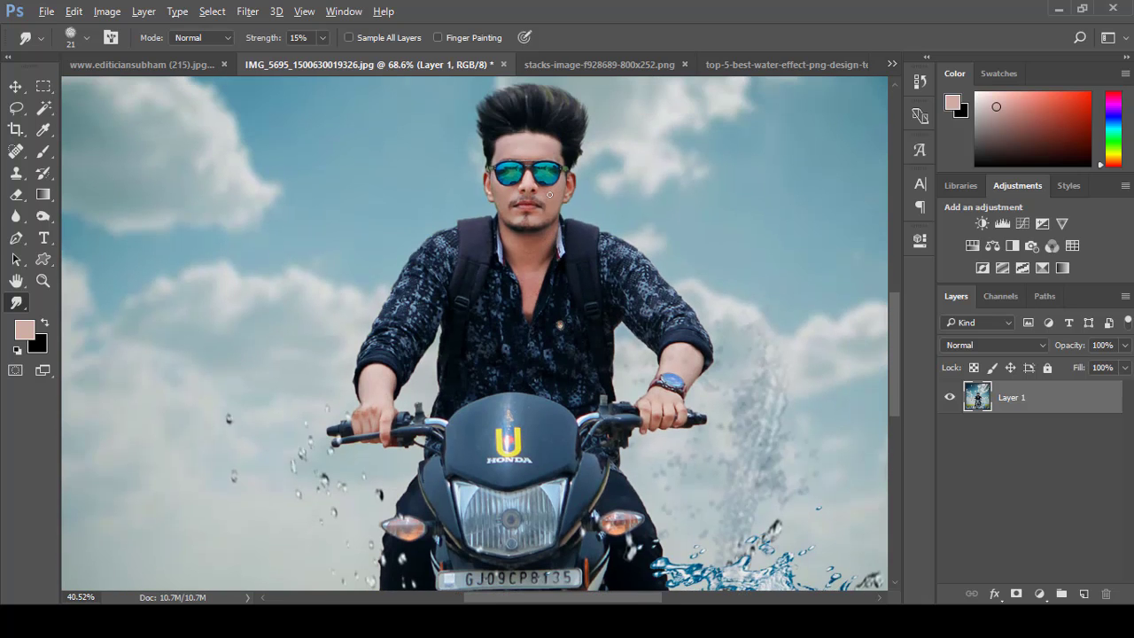
{"action": "scroll", "coordinate": [491, 357], "scroll_direction": "down", "scroll_amount": 3, "text": "alt"}
{"action": "scroll", "coordinate": [491, 357], "scroll_direction": "up", "scroll_amount": 1, "text": "alt"}
{"action": "right_click", "coordinate": [1018, 411]}
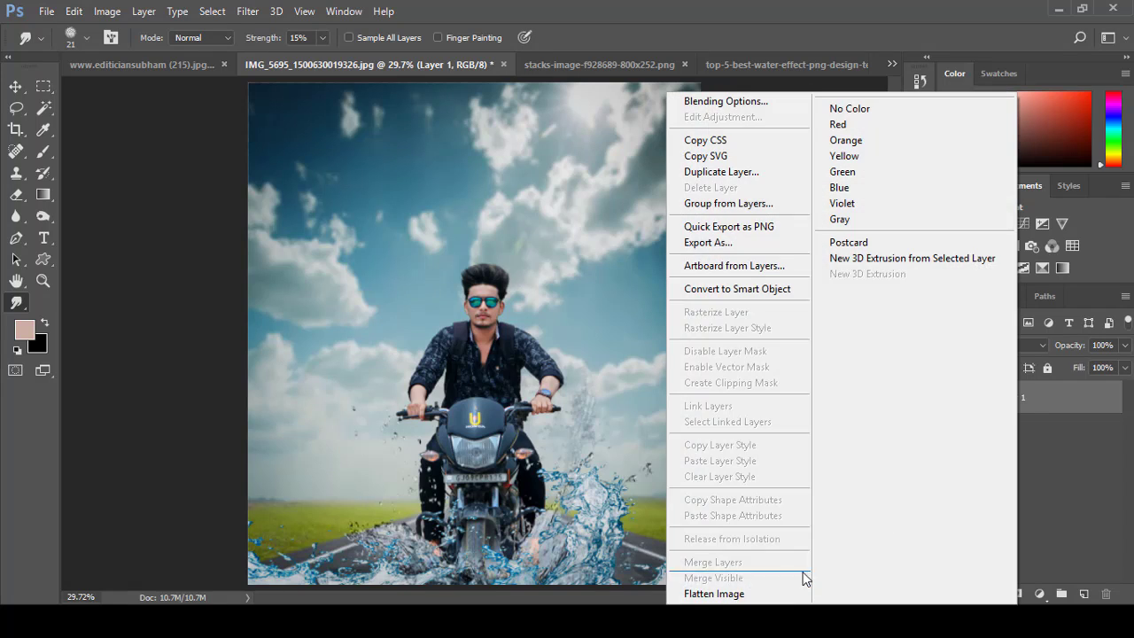
{"action": "key", "text": "Escape"}
{"action": "scroll", "coordinate": [485, 322], "scroll_direction": "down", "scroll_amount": 1, "text": "alt"}
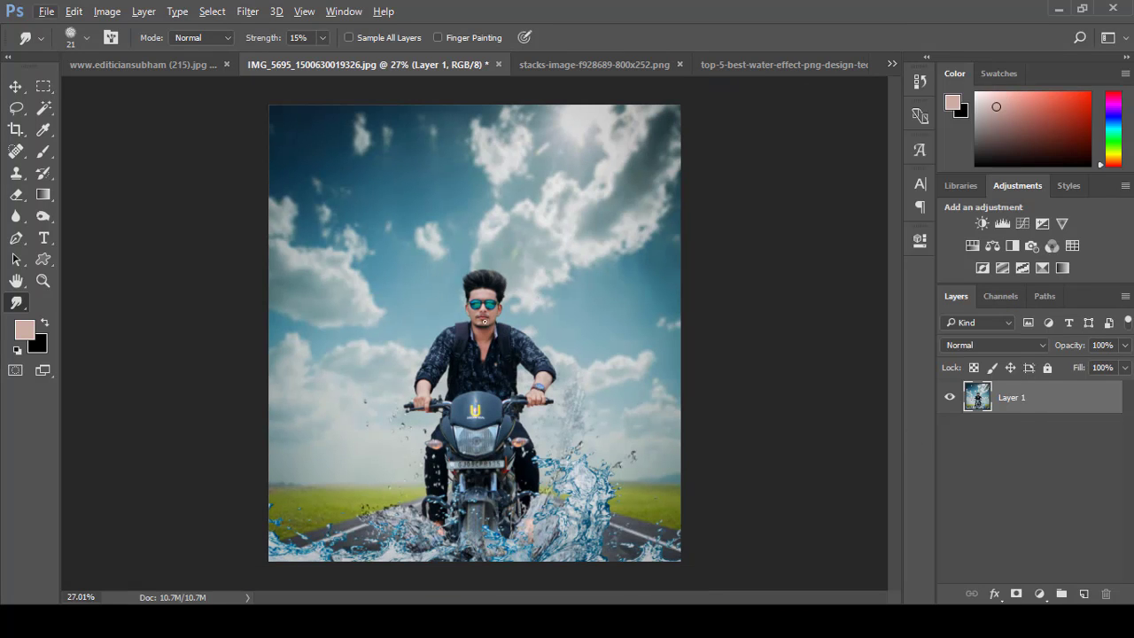
Apply Imagenomic Portraiture to the composite at its Default preset
{"action": "left_click", "coordinate": [247, 10]}
{"action": "key", "text": "Escape"}
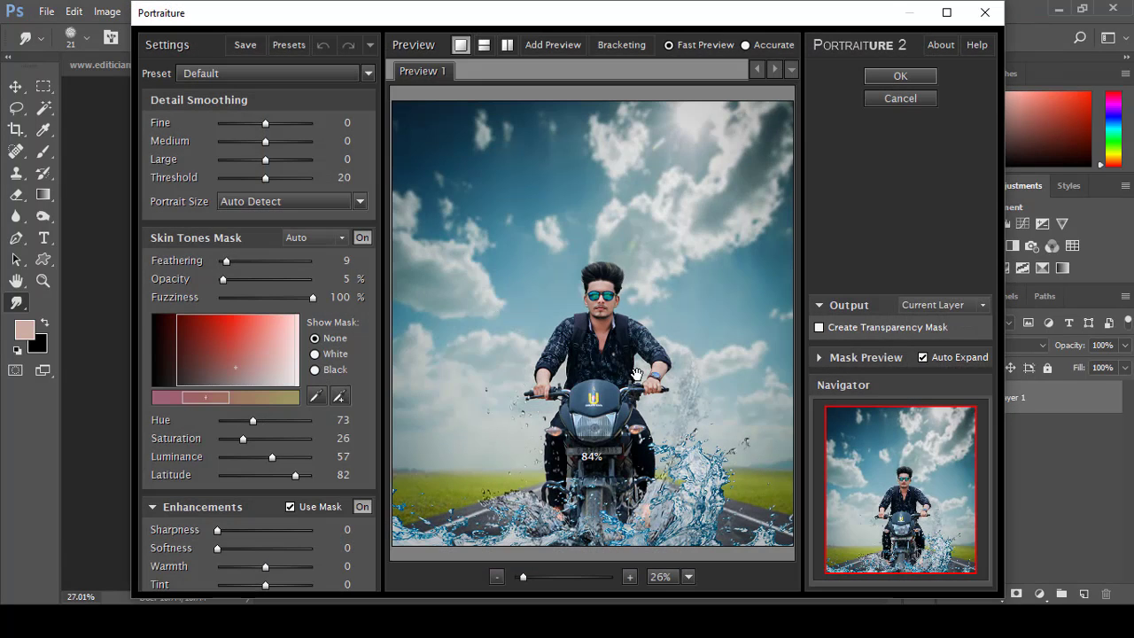
{"action": "left_click", "coordinate": [315, 76]}
{"action": "left_click", "coordinate": [749, 221]}
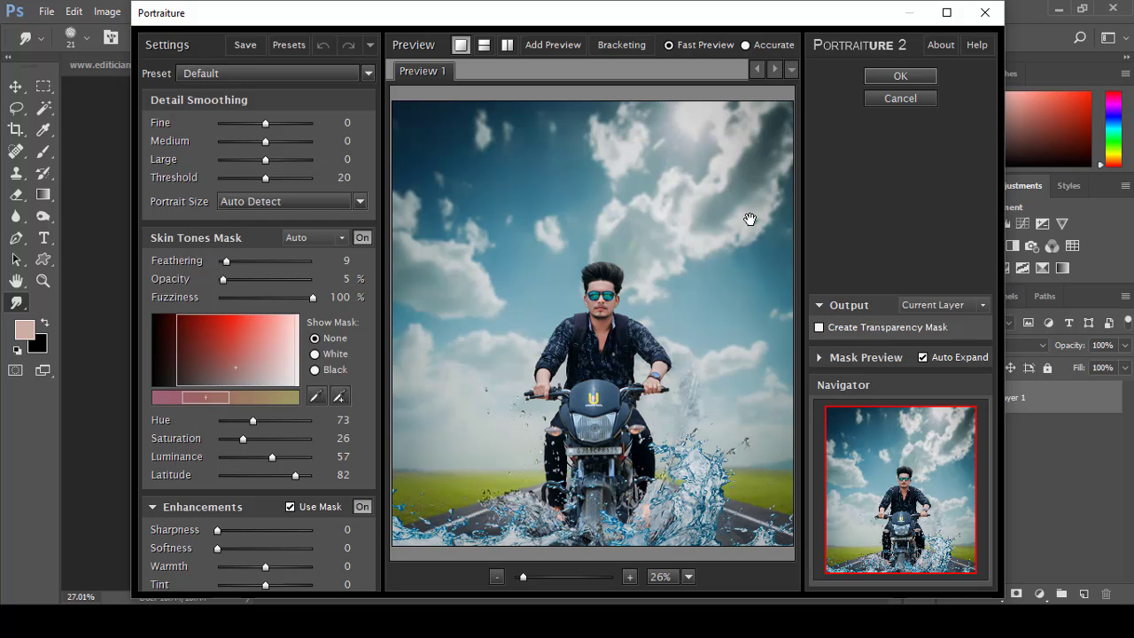
{"action": "key", "text": "Return"}
Launch the Camera Raw Filter on the composite
{"action": "scroll", "coordinate": [474, 332], "scroll_direction": "up", "scroll_amount": 2}
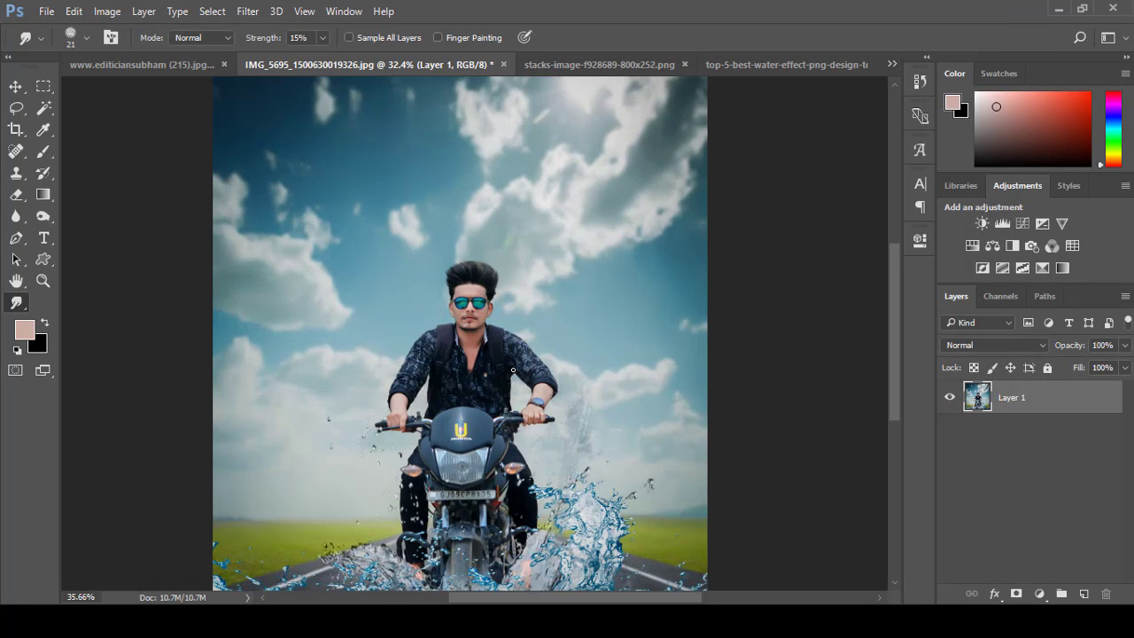
{"action": "scroll", "coordinate": [474, 332], "scroll_direction": "up", "scroll_amount": 2}
{"action": "scroll", "coordinate": [474, 333], "scroll_direction": "down", "scroll_amount": 5}
{"action": "scroll", "coordinate": [474, 332], "scroll_direction": "up", "scroll_amount": 1}
{"action": "scroll", "coordinate": [474, 332], "scroll_direction": "up", "scroll_amount": 1}
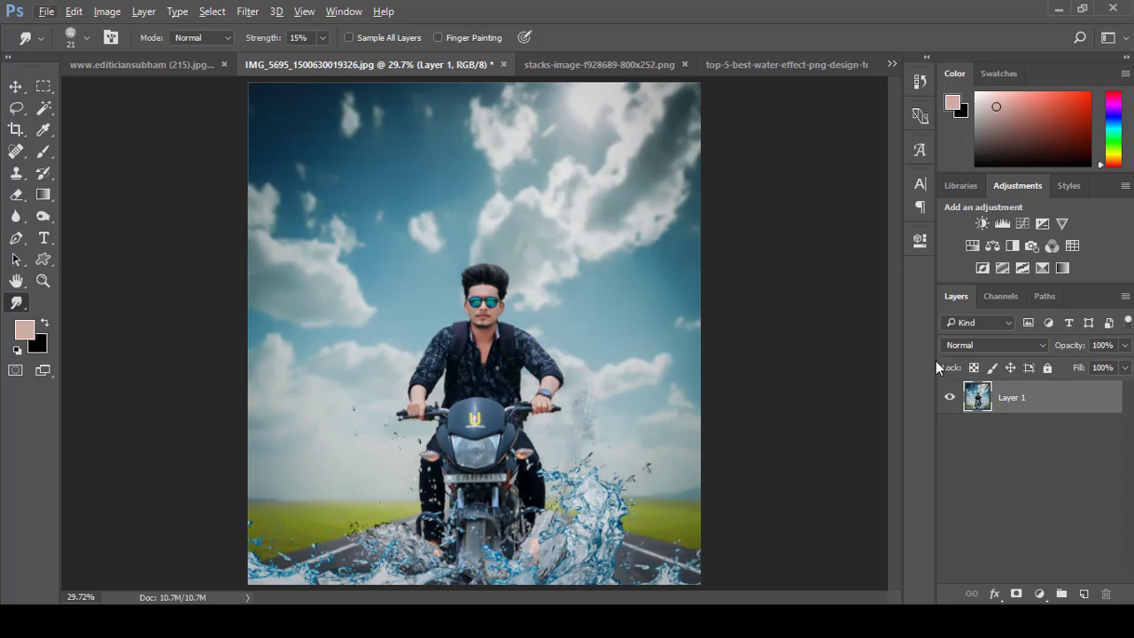
{"action": "left_click", "coordinate": [248, 10]}
{"action": "left_click", "coordinate": [337, 107]}
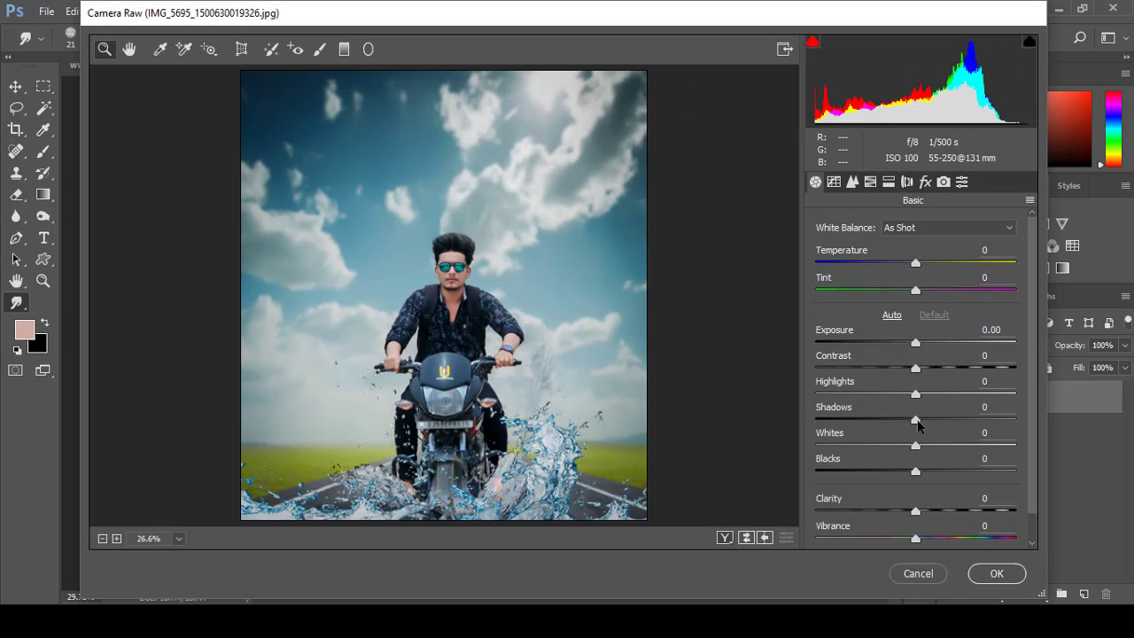
Raise Shadows to +15 and Clarity to +6 in Camera Raw
{"action": "left_click_drag", "start_coordinate": [916, 420], "coordinate": [931, 420]}
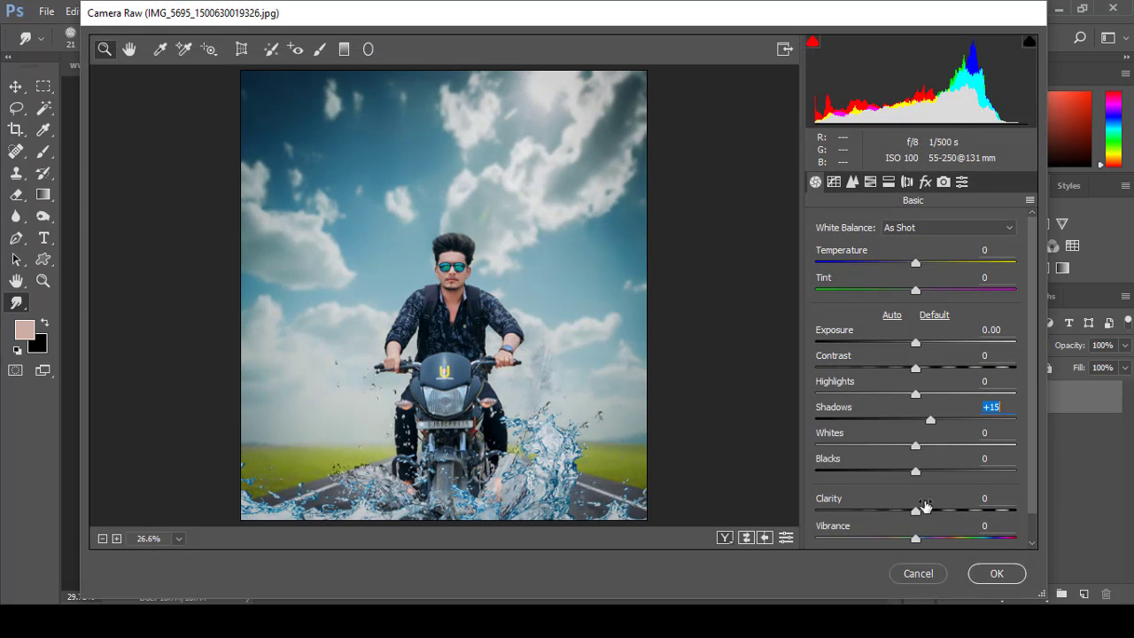
{"action": "left_click_drag", "start_coordinate": [916, 512], "coordinate": [922, 511]}
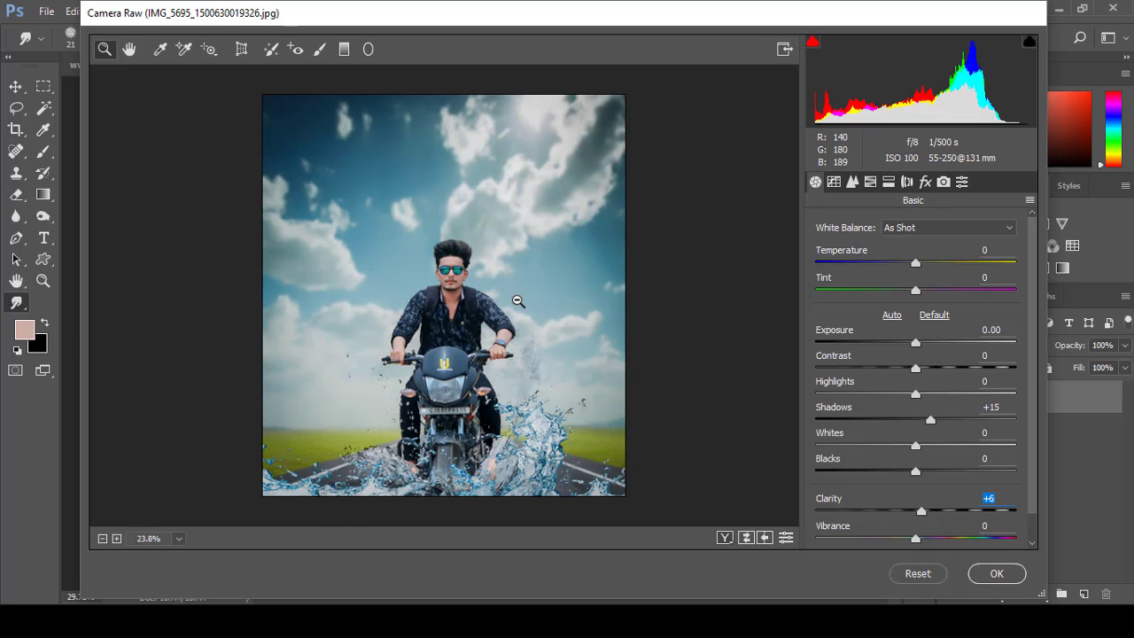
{"action": "scroll", "coordinate": [477, 293], "scroll_direction": "down", "scroll_amount": 1}
{"action": "scroll", "coordinate": [478, 310], "scroll_direction": "down", "scroll_amount": 1}
{"action": "scroll", "coordinate": [485, 329], "scroll_direction": "up", "scroll_amount": 1}
{"action": "scroll", "coordinate": [479, 325], "scroll_direction": "up", "scroll_amount": 1}
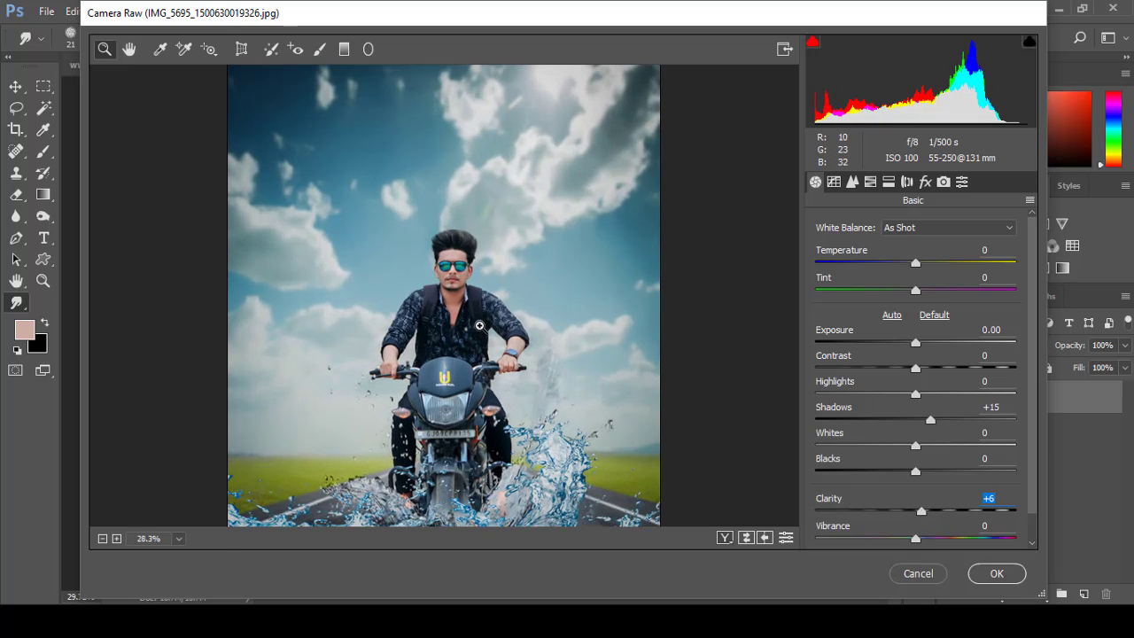
In HSL, set Aquas luminance to +9 and Blues saturation to 0, then apply
{"action": "left_click", "coordinate": [870, 181]}
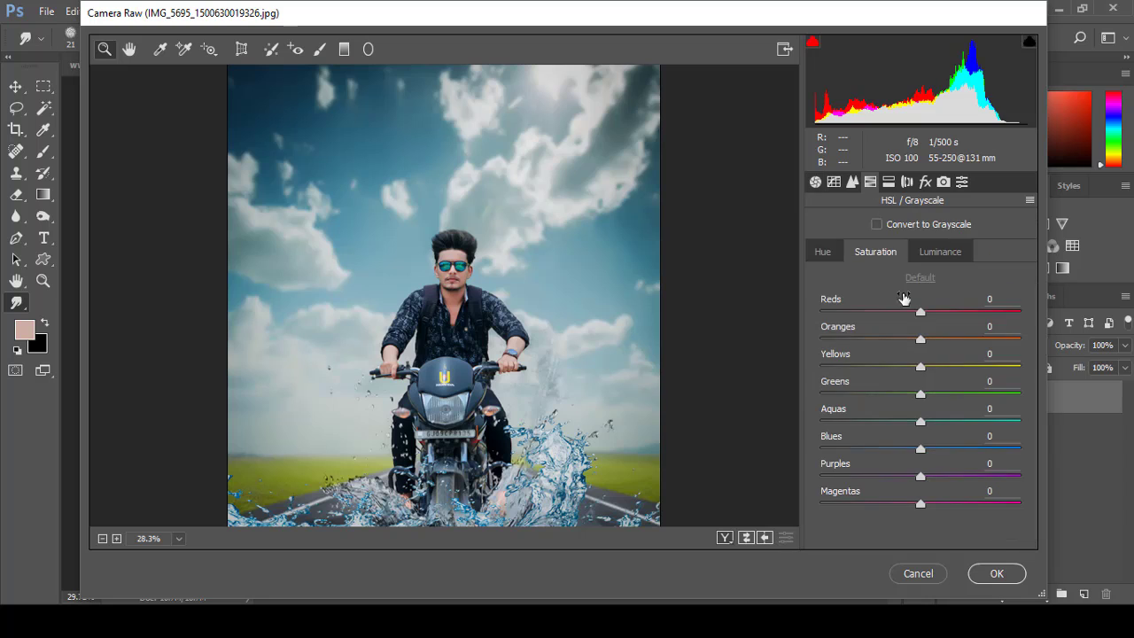
{"action": "left_click", "coordinate": [941, 251]}
{"action": "left_click_drag", "start_coordinate": [924, 424], "coordinate": [931, 424]}
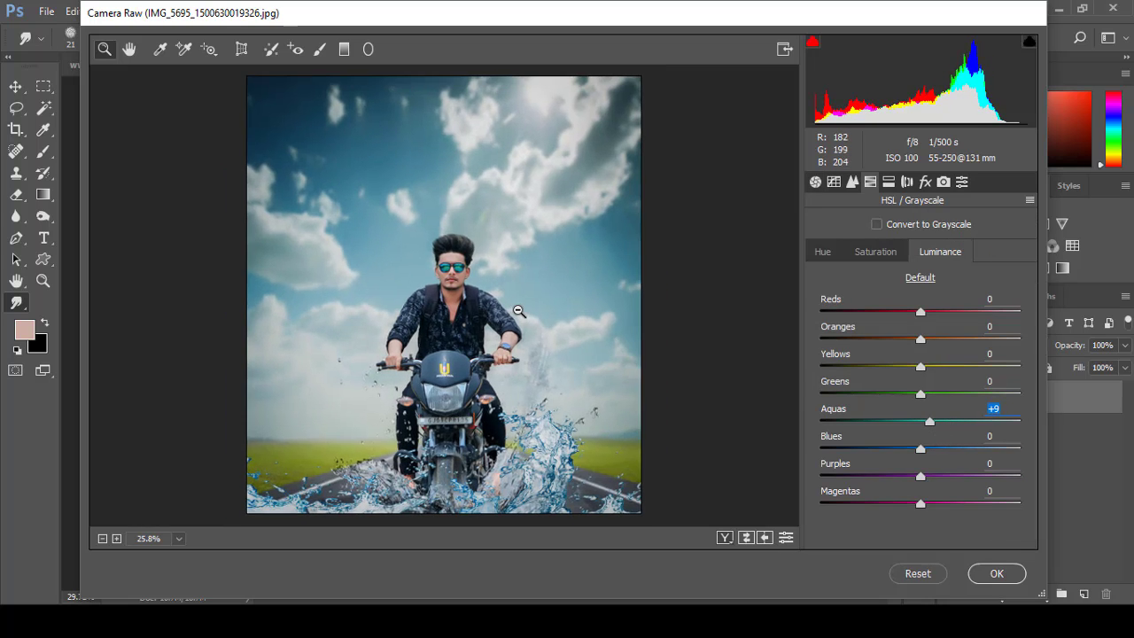
{"action": "left_click", "coordinate": [883, 254]}
{"action": "mouse_move", "coordinate": [921, 449]}
{"action": "left_mouse_down"}
{"action": "mouse_move", "coordinate": [878, 449]}
{"action": "mouse_move", "coordinate": [909, 450]}
{"action": "left_mouse_up"}
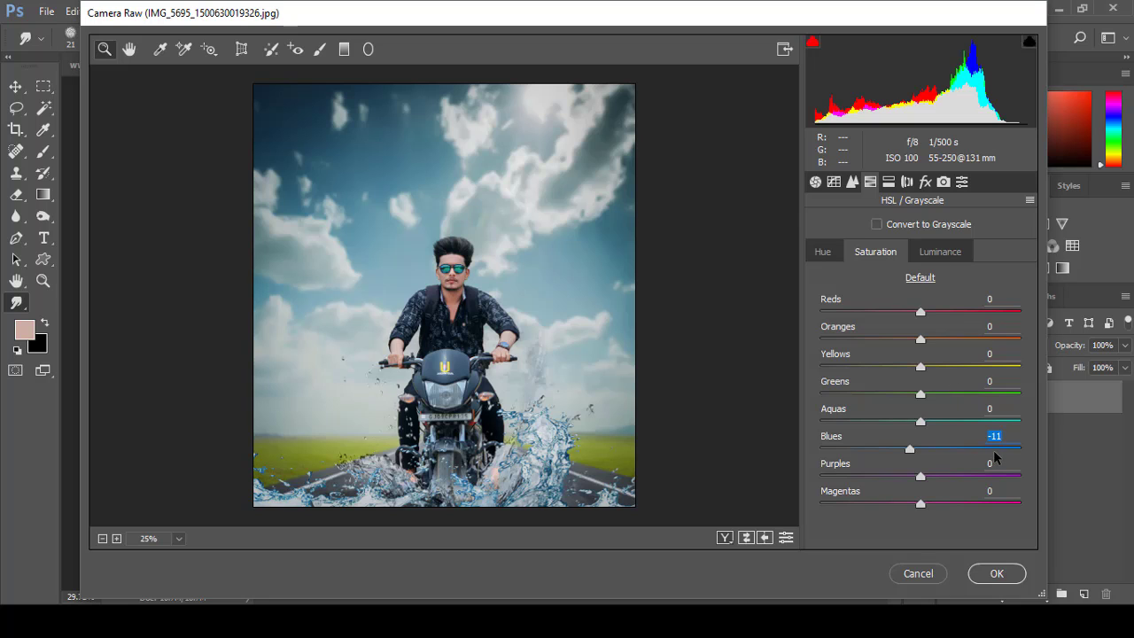
{"action": "type", "text": "0"}
{"action": "left_click", "coordinate": [997, 573]}
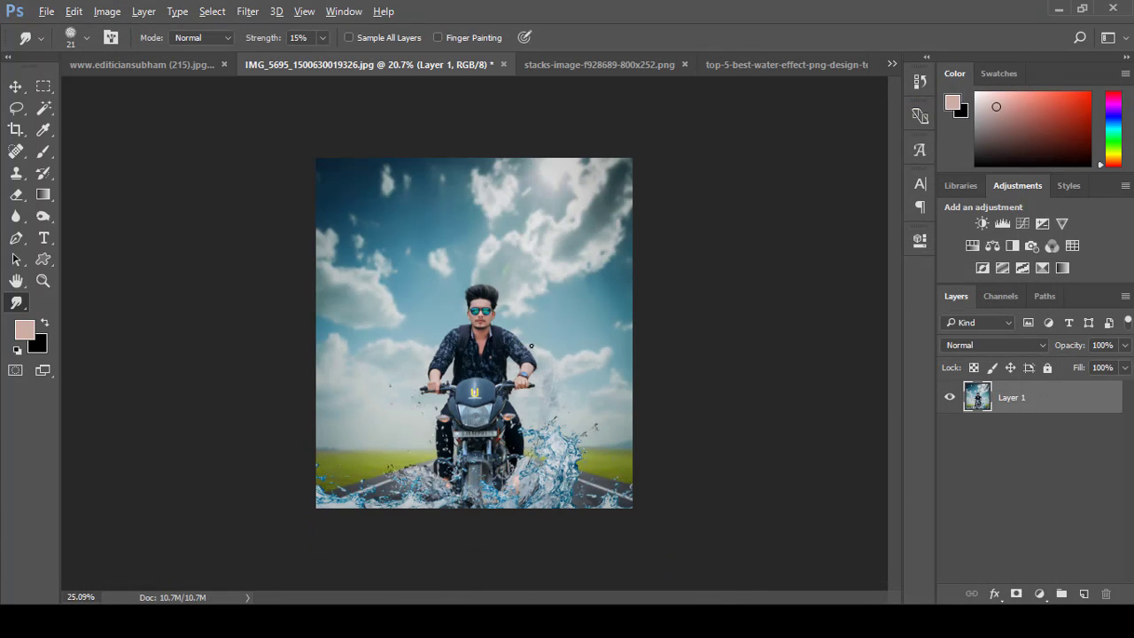
Place the embedded fireworks image in Screen mode, moved up-left above the rider
{"action": "scroll", "coordinate": [532, 347], "scroll_direction": "up", "scroll_amount": 3}
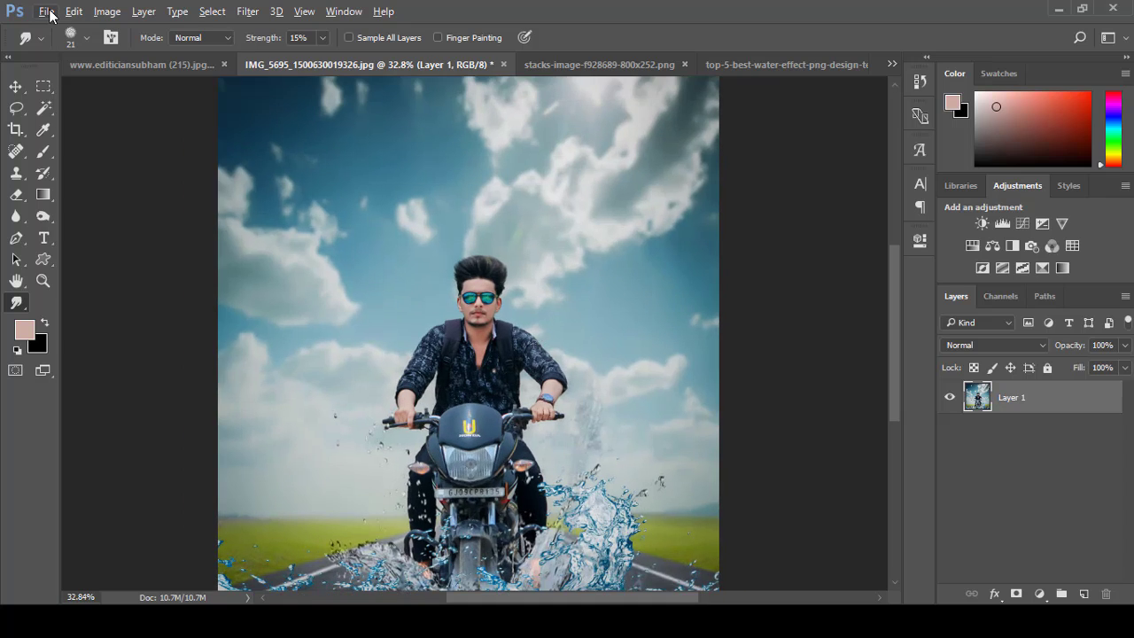
{"action": "left_click", "coordinate": [46, 11]}
{"action": "left_click", "coordinate": [160, 319]}
{"action": "left_click", "coordinate": [992, 344]}
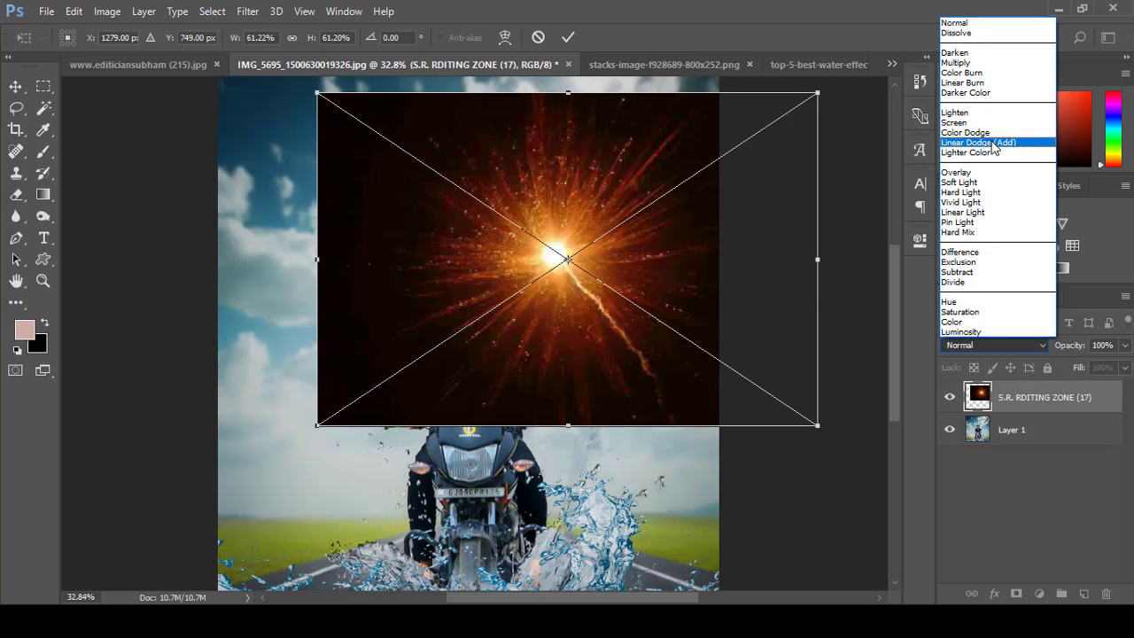
{"action": "left_click", "coordinate": [975, 119]}
{"action": "mouse_move", "coordinate": [579, 263]}
{"action": "left_mouse_down"}
{"action": "mouse_move", "coordinate": [558, 226]}
{"action": "mouse_move", "coordinate": [572, 308]}
{"action": "left_mouse_up"}
{"action": "left_click", "coordinate": [568, 39]}
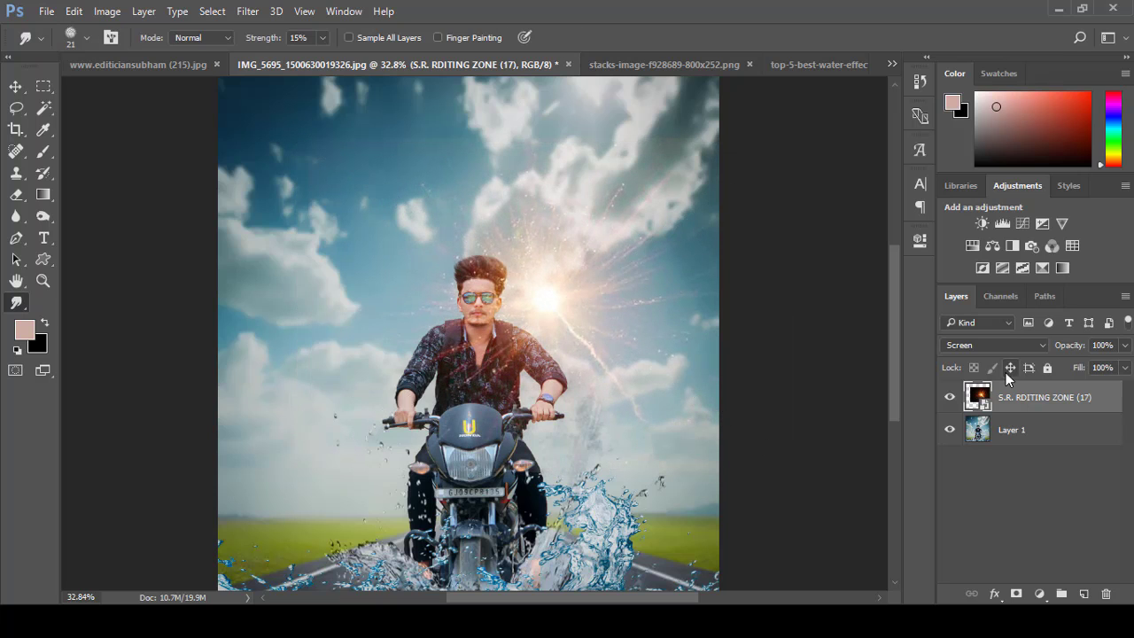
{"action": "left_click", "coordinate": [247, 11]}
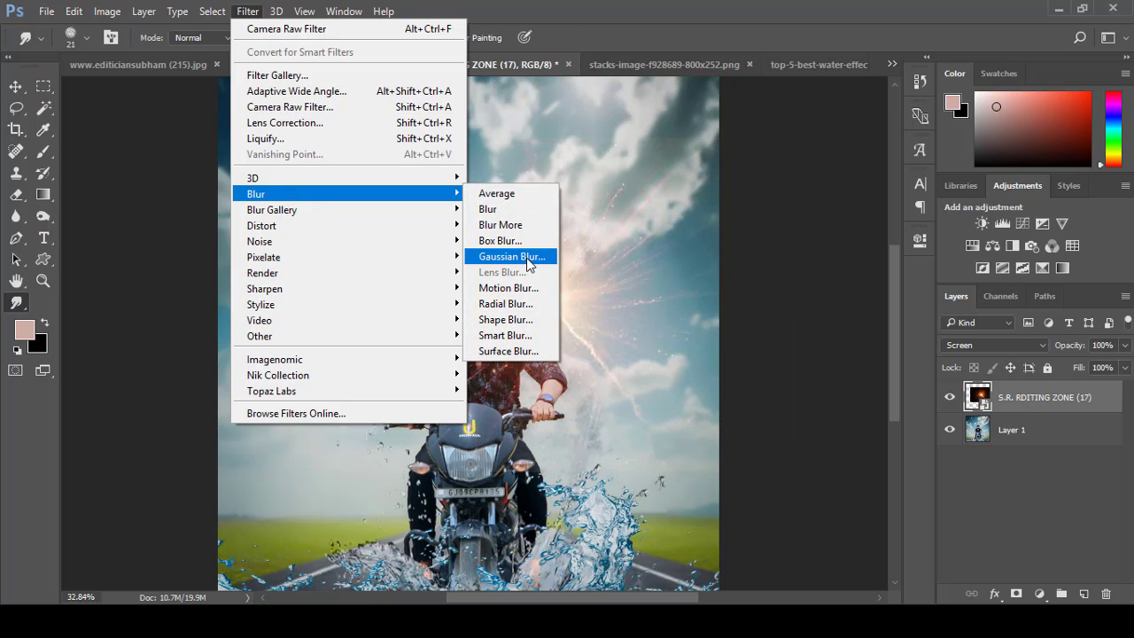
Blur the flare layer with a Gaussian Blur of about 31.8 px
{"action": "left_click", "coordinate": [509, 257]}
{"action": "left_click_drag", "start_coordinate": [929, 376], "coordinate": [934, 373]}
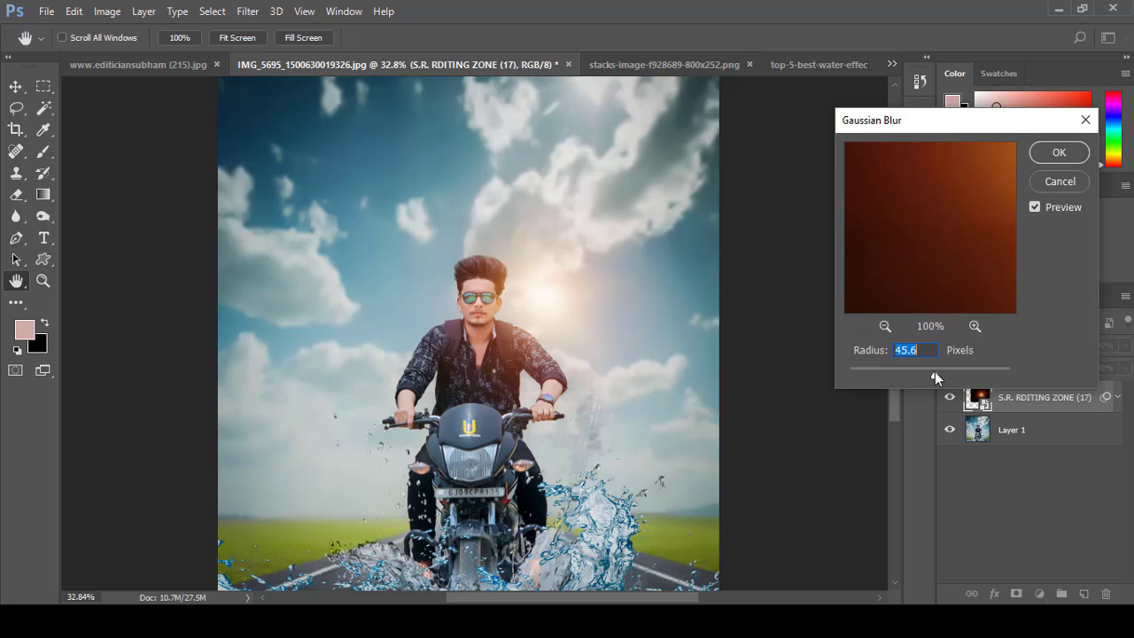
{"action": "left_click", "coordinate": [885, 326]}
{"action": "left_click", "coordinate": [885, 327]}
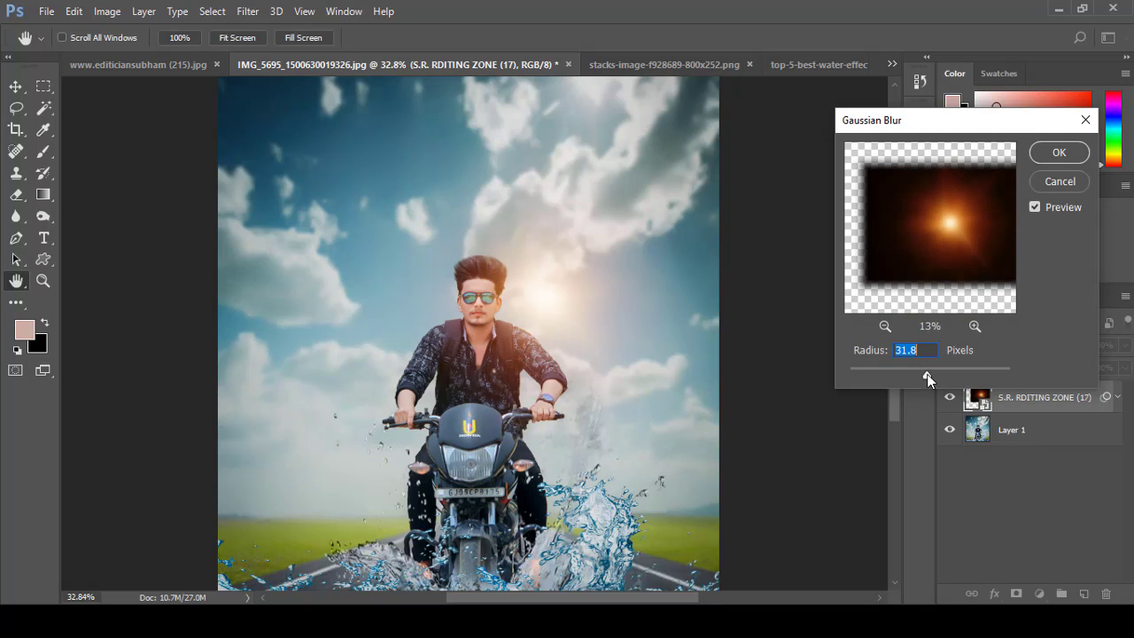
{"action": "left_click", "coordinate": [1046, 160]}
Move the blurred flare up and right, then free-transform it into place
{"action": "left_click", "coordinate": [8, 89]}
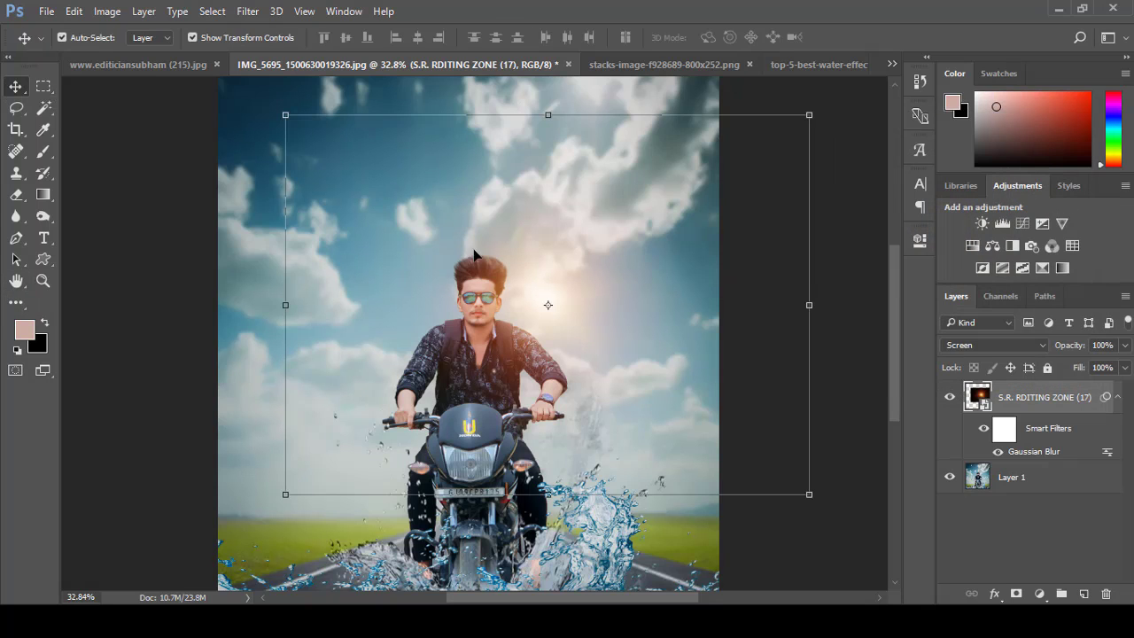
{"action": "mouse_move", "coordinate": [547, 304]}
{"action": "left_mouse_down"}
{"action": "mouse_move", "coordinate": [577, 246]}
{"action": "mouse_move", "coordinate": [525, 228]}
{"action": "mouse_move", "coordinate": [558, 270]}
{"action": "left_mouse_up"}
{"action": "scroll", "coordinate": [539, 291], "scroll_direction": "up", "scroll_amount": 2}
{"action": "scroll", "coordinate": [526, 228], "scroll_direction": "down", "scroll_amount": 2}
{"action": "key", "text": "ctrl+t"}
{"action": "key", "text": "Return"}
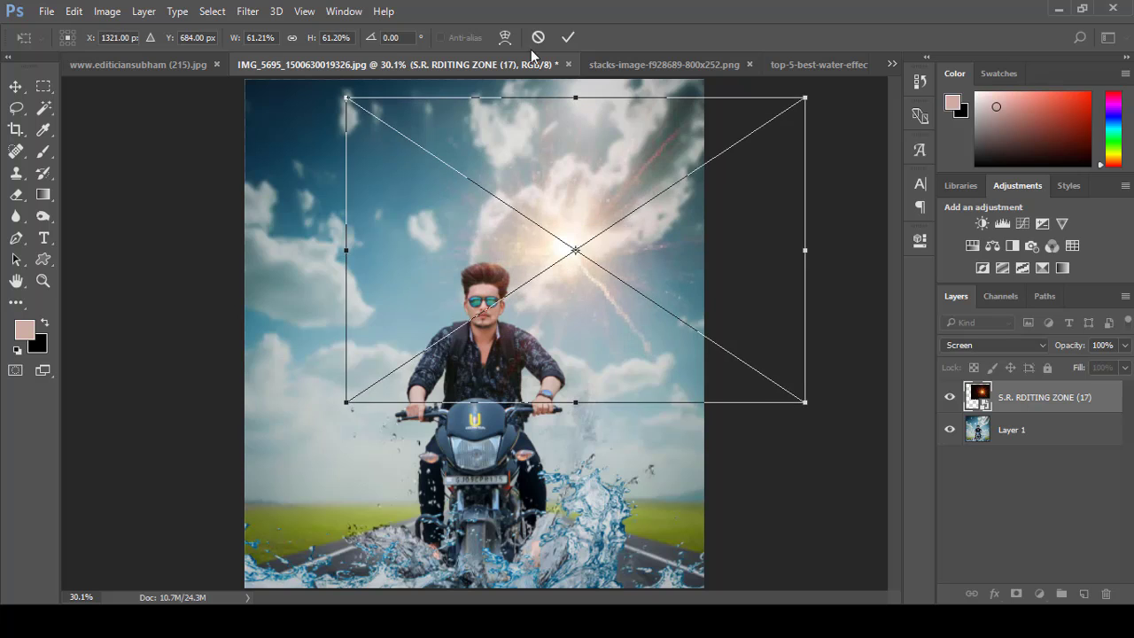
{"action": "left_click", "coordinate": [568, 37]}
{"action": "left_click", "coordinate": [108, 11]}
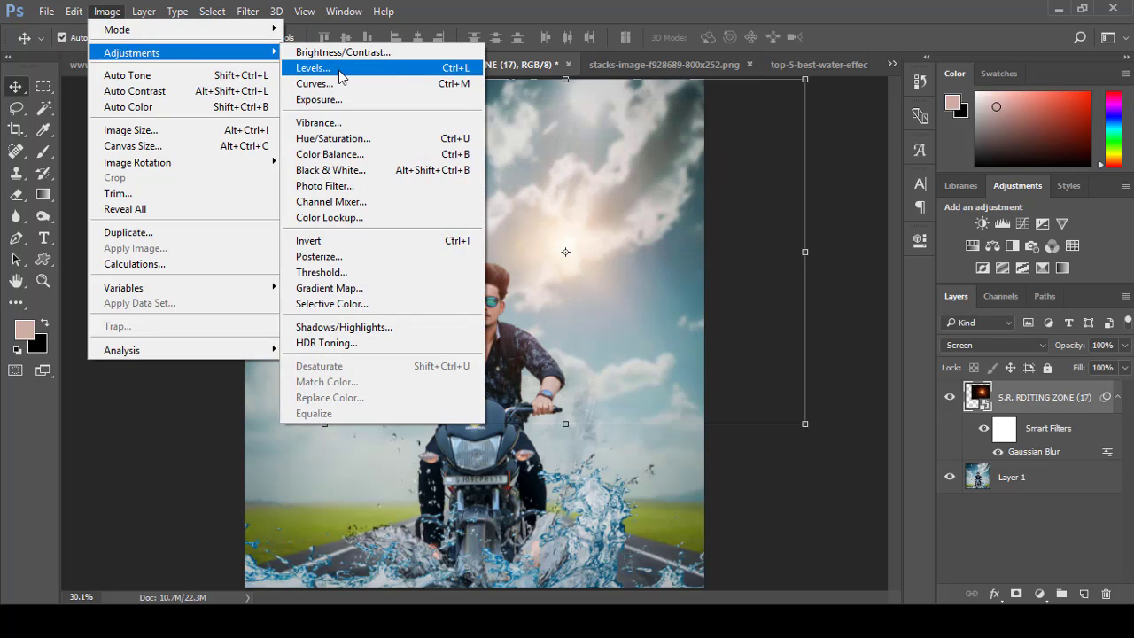
Apply Levels to the flare with the black input at 6
{"action": "left_click", "coordinate": [255, 67]}
{"action": "left_click_drag", "start_coordinate": [554, 102], "coordinate": [863, 109]}
{"action": "left_click_drag", "start_coordinate": [728, 301], "coordinate": [734, 302]}
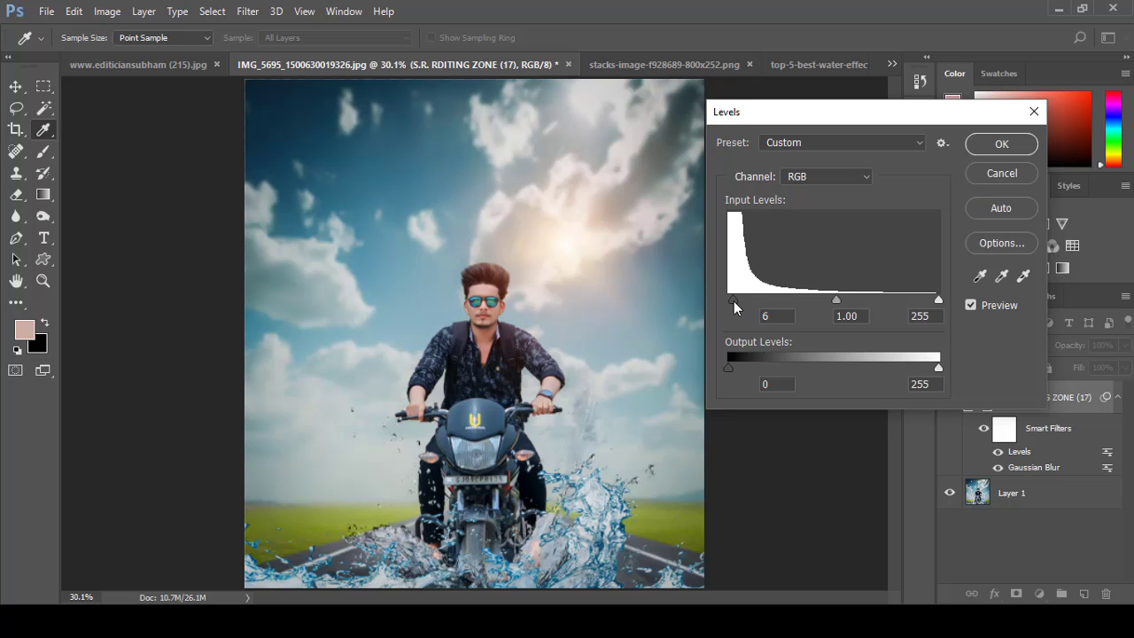
{"action": "left_click", "coordinate": [1001, 144]}
Move the flare glow to the right of the rider's head
{"action": "key", "text": "v"}
{"action": "mouse_move", "coordinate": [777, 353]}
{"action": "left_mouse_down"}
{"action": "mouse_move", "coordinate": [651, 258]}
{"action": "mouse_move", "coordinate": [546, 243]}
{"action": "left_mouse_up"}
{"action": "left_click_drag", "start_coordinate": [469, 239], "coordinate": [622, 259]}
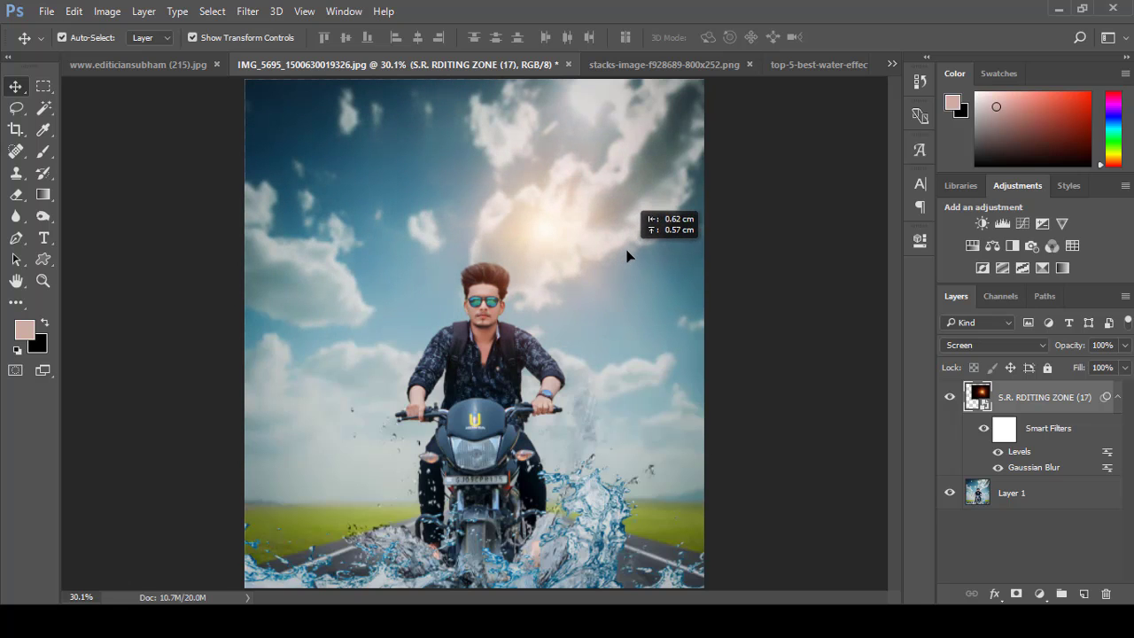
Free-transform the flare layer to sit just above the rider's head
{"action": "left_click", "coordinate": [215, 272]}
{"action": "key", "text": "ctrl+0"}
{"action": "scroll", "coordinate": [525, 337], "scroll_direction": "up", "scroll_amount": 2}
{"action": "left_click", "coordinate": [561, 216]}
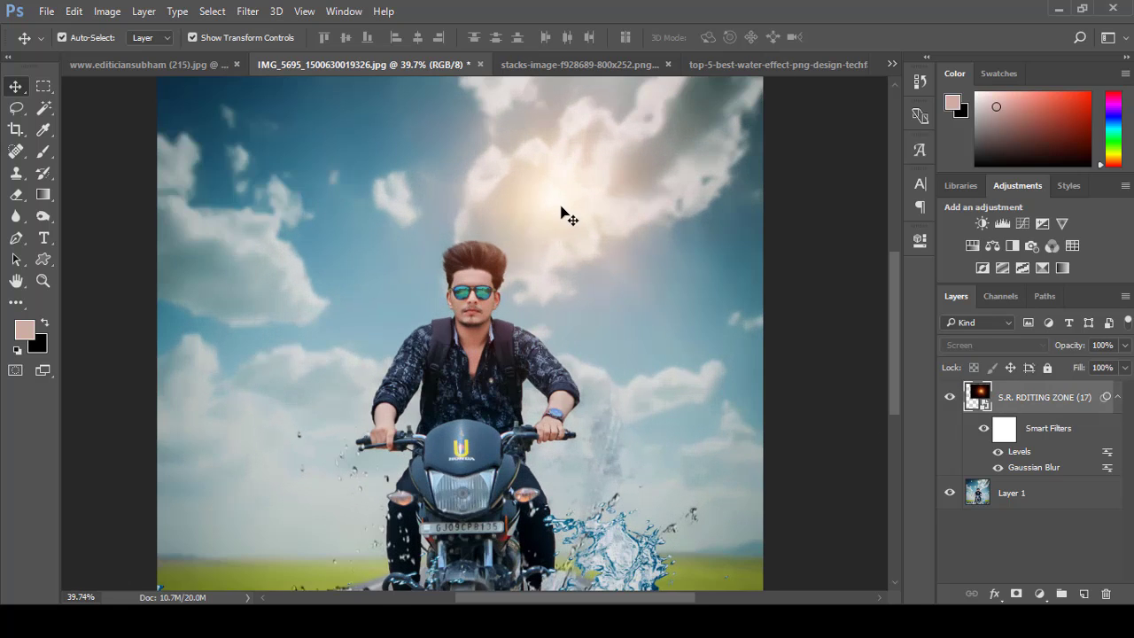
{"action": "key", "text": "ctrl+t"}
{"action": "key", "text": "Return"}
{"action": "left_click_drag", "start_coordinate": [573, 205], "coordinate": [581, 214]}
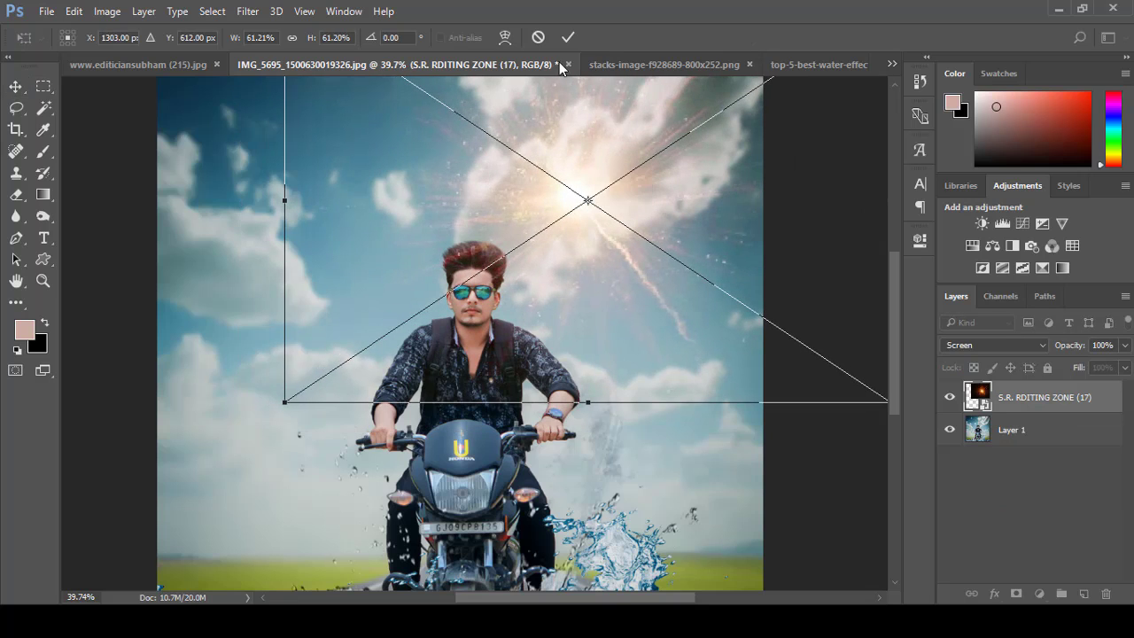
{"action": "key", "text": "Return"}
Reselect the flare layer and nudge it slightly downward
{"action": "left_click", "coordinate": [216, 245]}
{"action": "scroll", "coordinate": [675, 420], "scroll_direction": "down", "scroll_amount": 3}
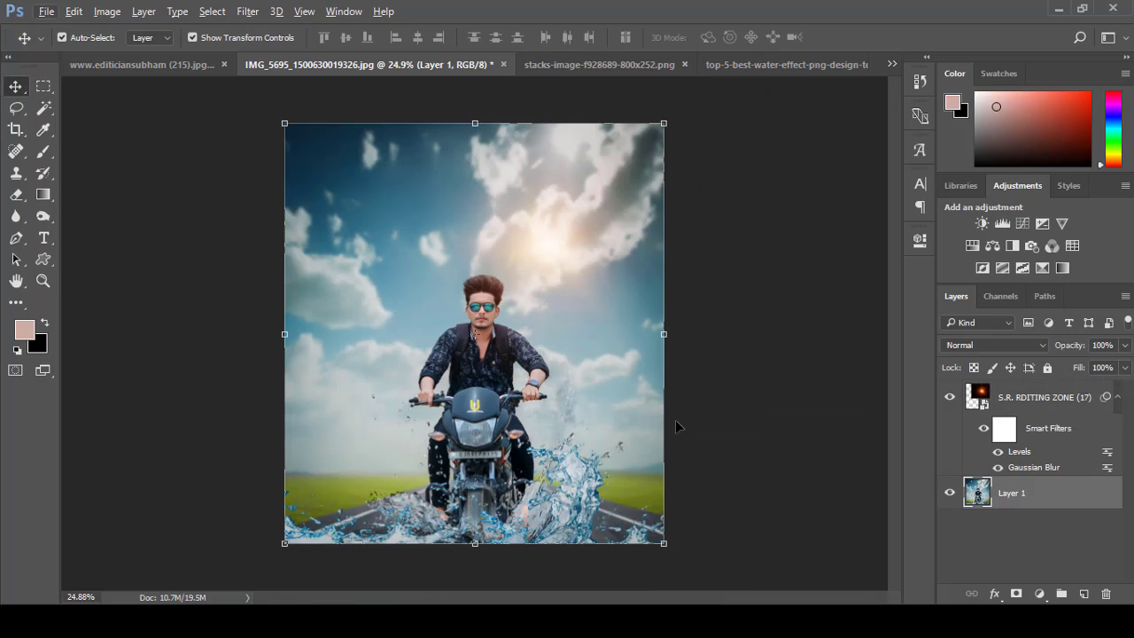
{"action": "left_click", "coordinate": [771, 441]}
{"action": "scroll", "coordinate": [603, 324], "scroll_direction": "up", "scroll_amount": 2}
{"action": "scroll", "coordinate": [565, 330], "scroll_direction": "up", "scroll_amount": 2}
{"action": "scroll", "coordinate": [562, 328], "scroll_direction": "down", "scroll_amount": 3}
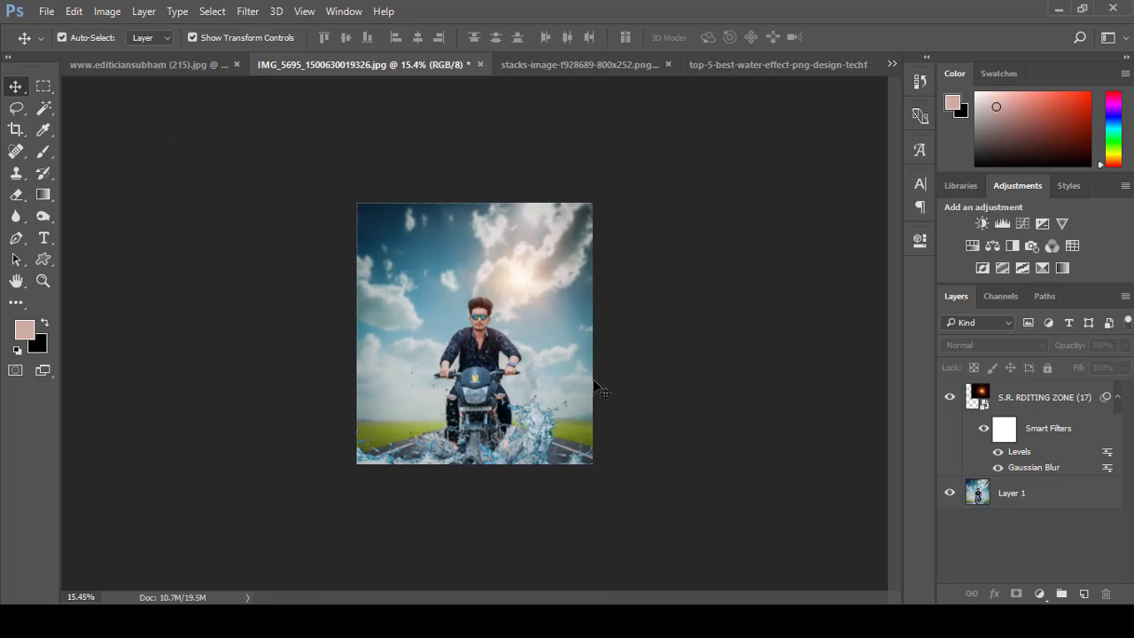
{"action": "scroll", "coordinate": [558, 336], "scroll_direction": "up", "scroll_amount": 3}
{"action": "scroll", "coordinate": [549, 354], "scroll_direction": "down", "scroll_amount": 1}
{"action": "scroll", "coordinate": [537, 376], "scroll_direction": "down", "scroll_amount": 1}
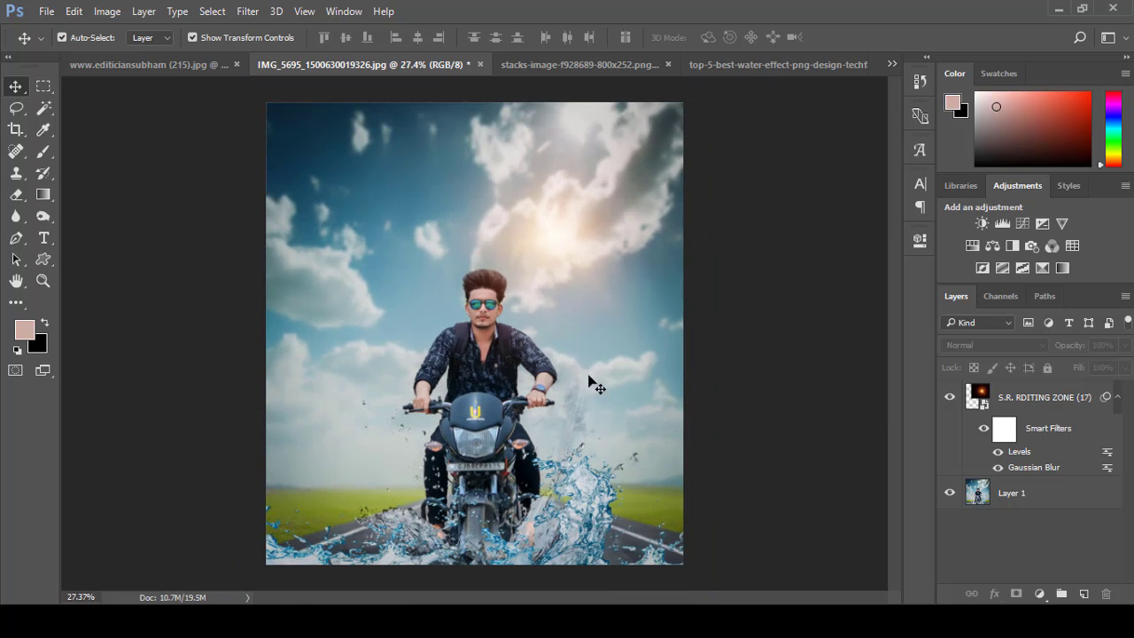
{"action": "scroll", "coordinate": [554, 279], "scroll_direction": "up", "scroll_amount": 2}
{"action": "left_click", "coordinate": [577, 239]}
{"action": "left_click_drag", "start_coordinate": [577, 240], "coordinate": [576, 251]}
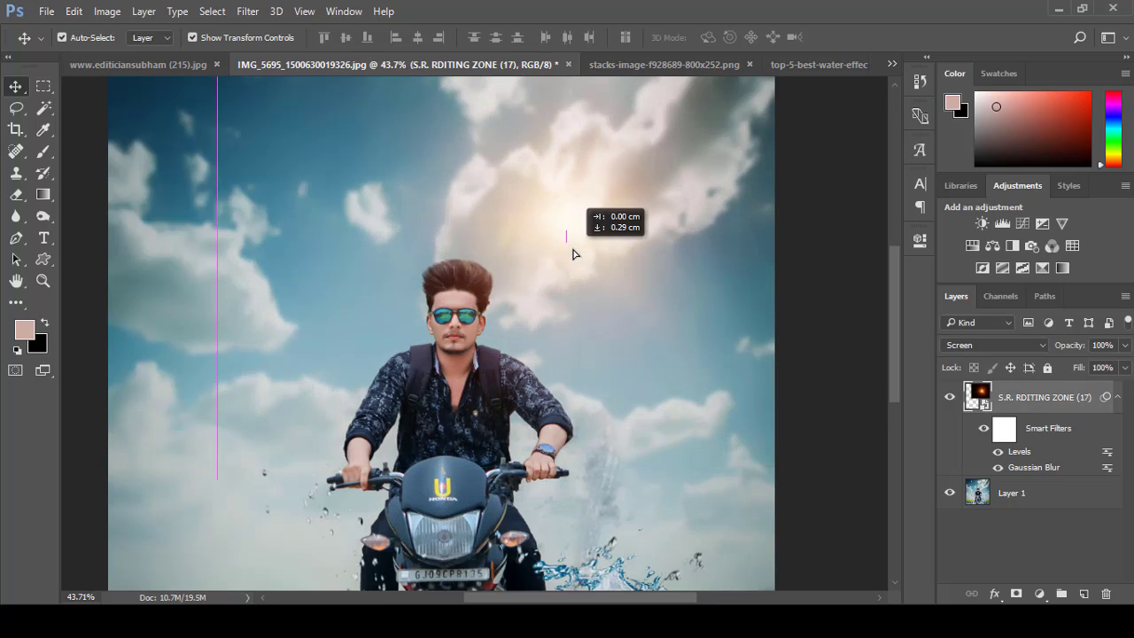
Apply a second Levels adjustment to the flare with black input about 10
{"action": "left_click", "coordinate": [107, 11]}
{"action": "left_click", "coordinate": [344, 75]}
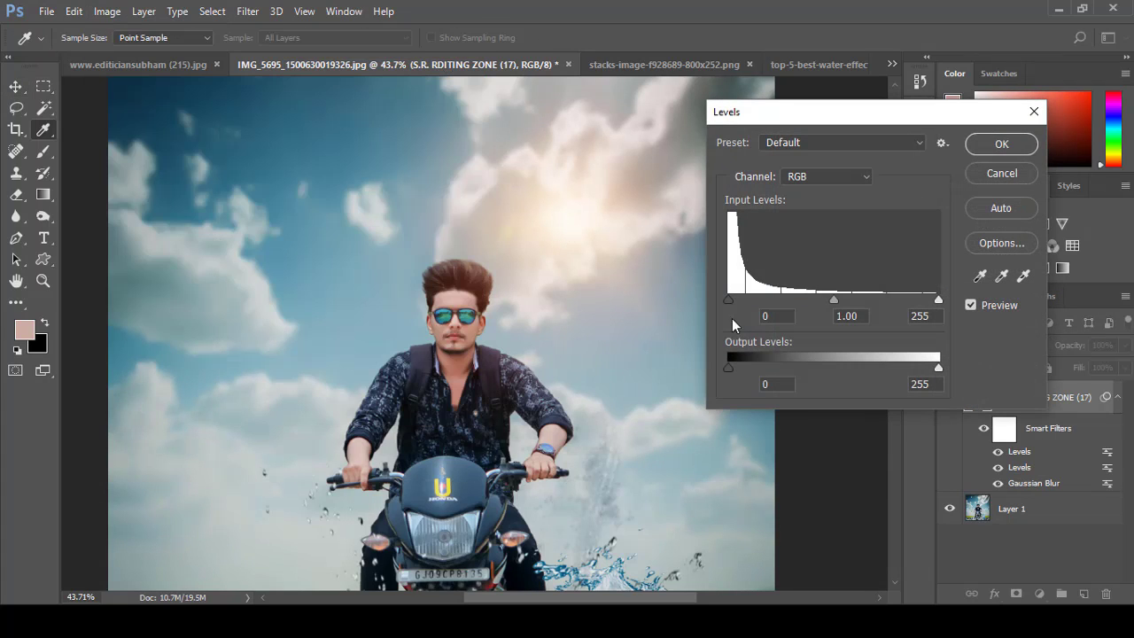
{"action": "left_click_drag", "start_coordinate": [728, 299], "coordinate": [737, 303]}
{"action": "left_click", "coordinate": [1001, 147]}
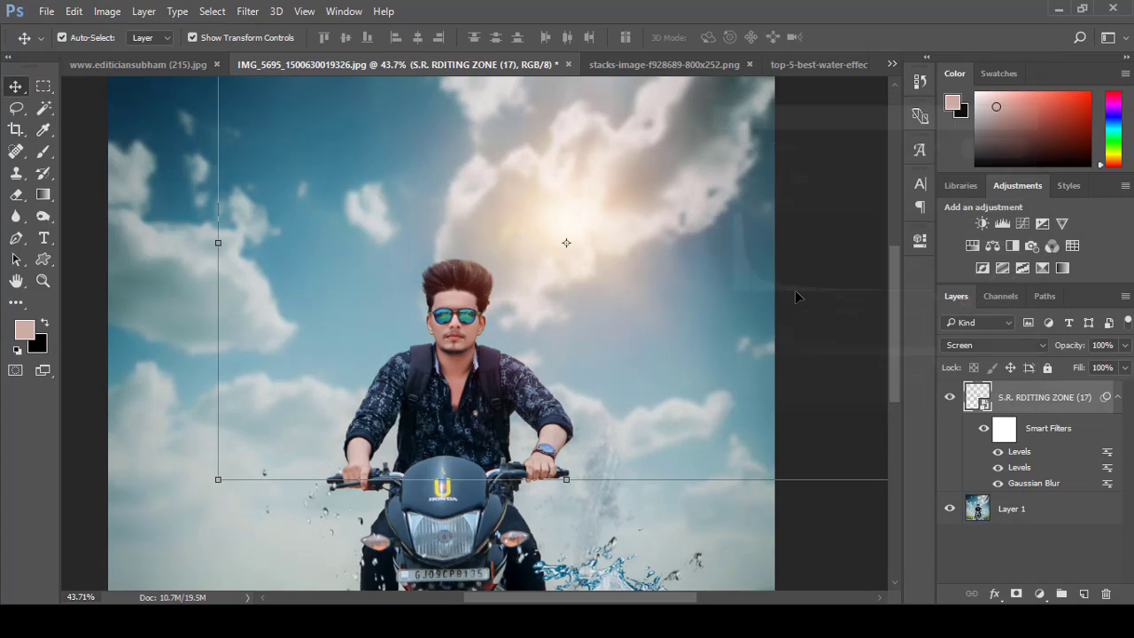
{"action": "left_click", "coordinate": [119, 226]}
{"action": "scroll", "coordinate": [538, 320], "scroll_direction": "down", "scroll_amount": 5}
{"action": "scroll", "coordinate": [659, 382], "scroll_direction": "up", "scroll_amount": 2}
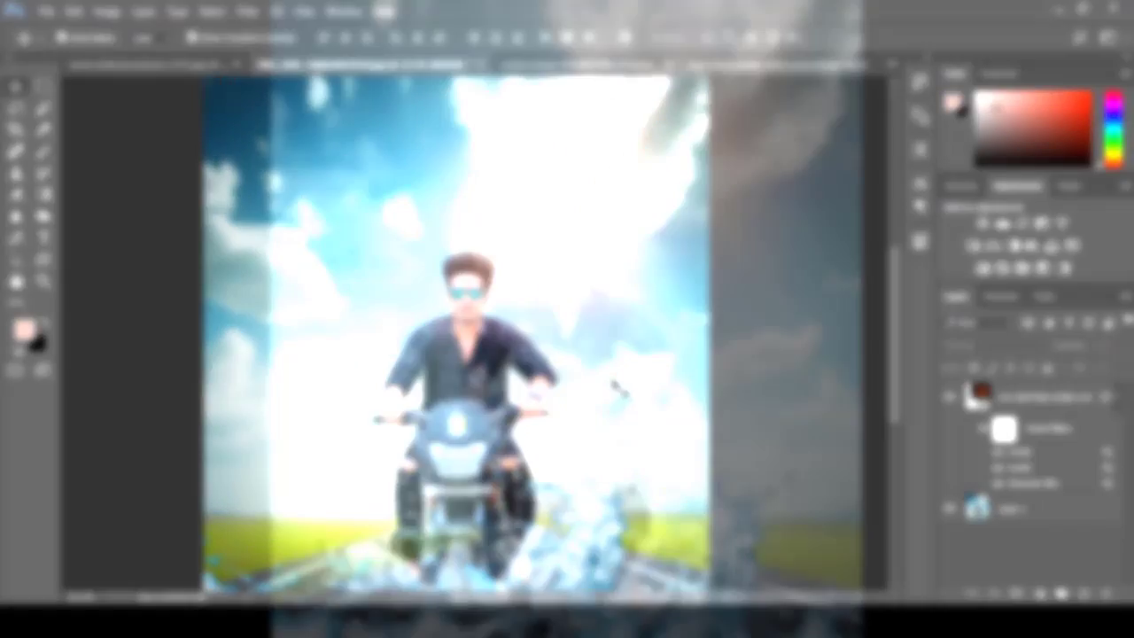